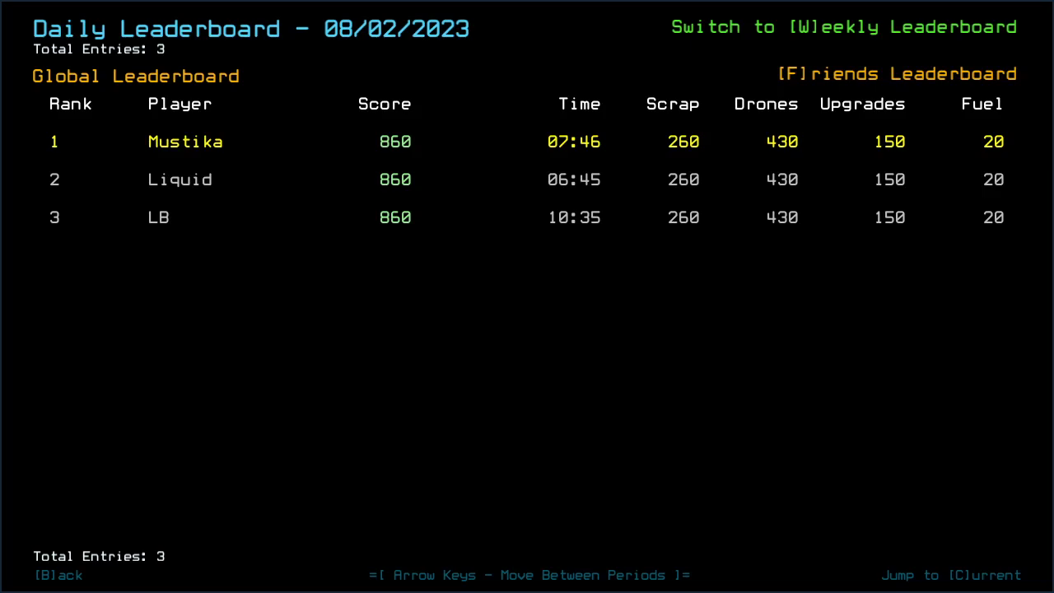
# View the previous day's 20-entry leaderboard, then return to the 08/02/2023 standings
pyautogui.press('Left')
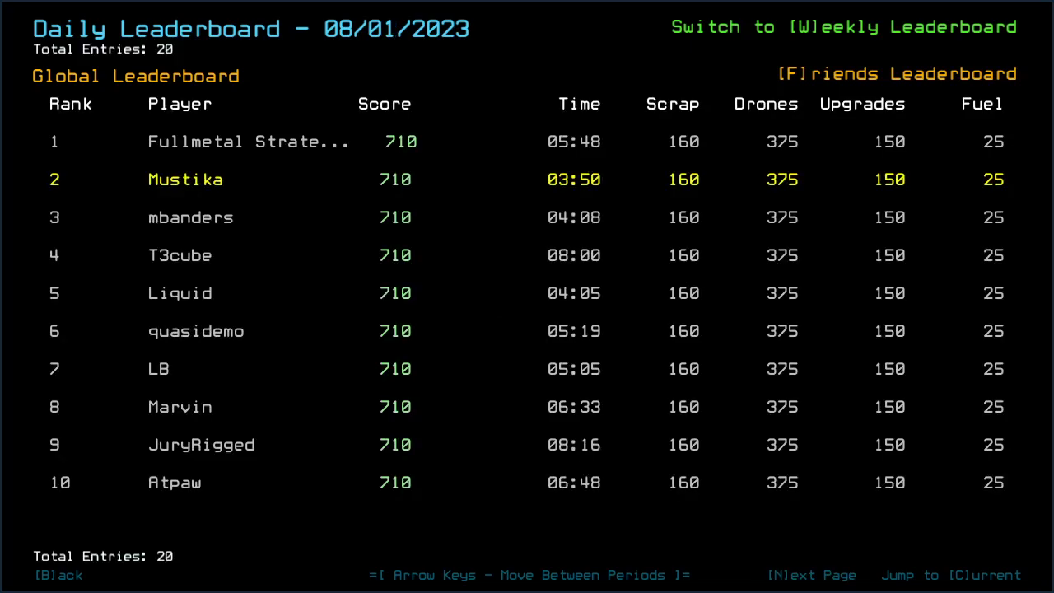
pyautogui.press('Right')
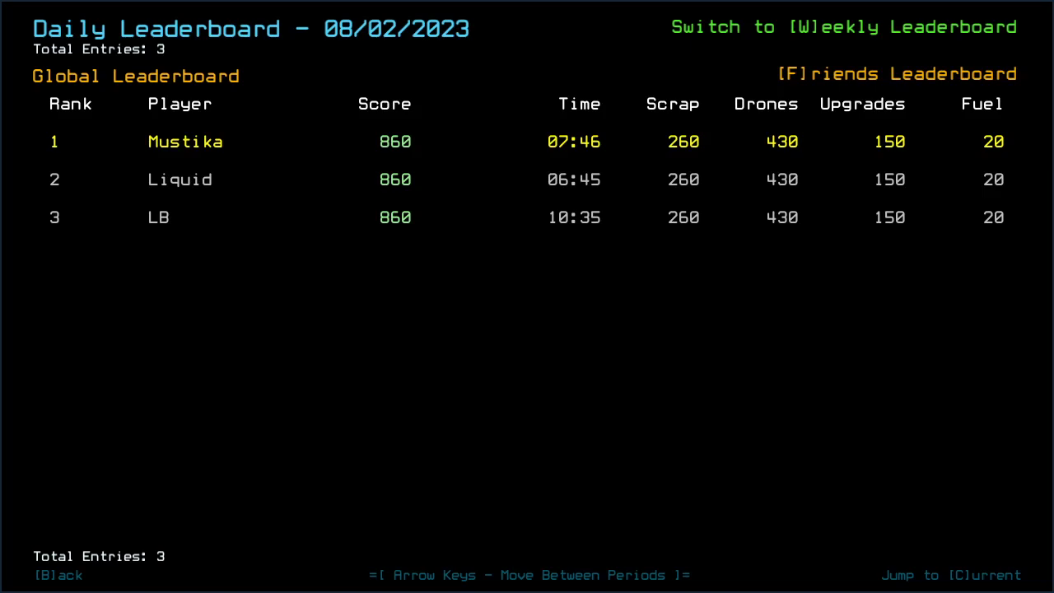
pyautogui.press('b')
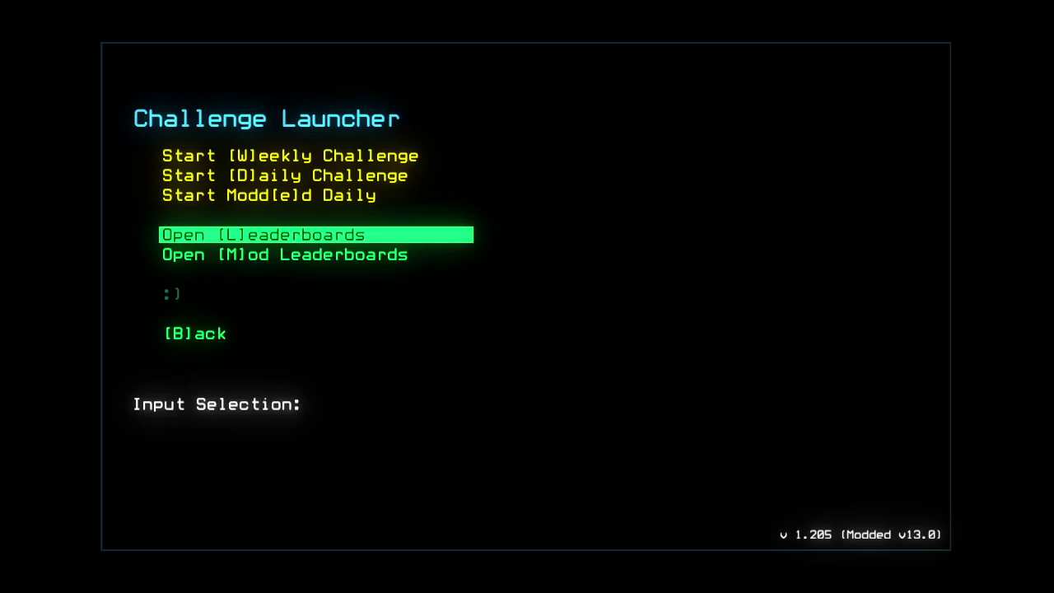
pyautogui.press('m')
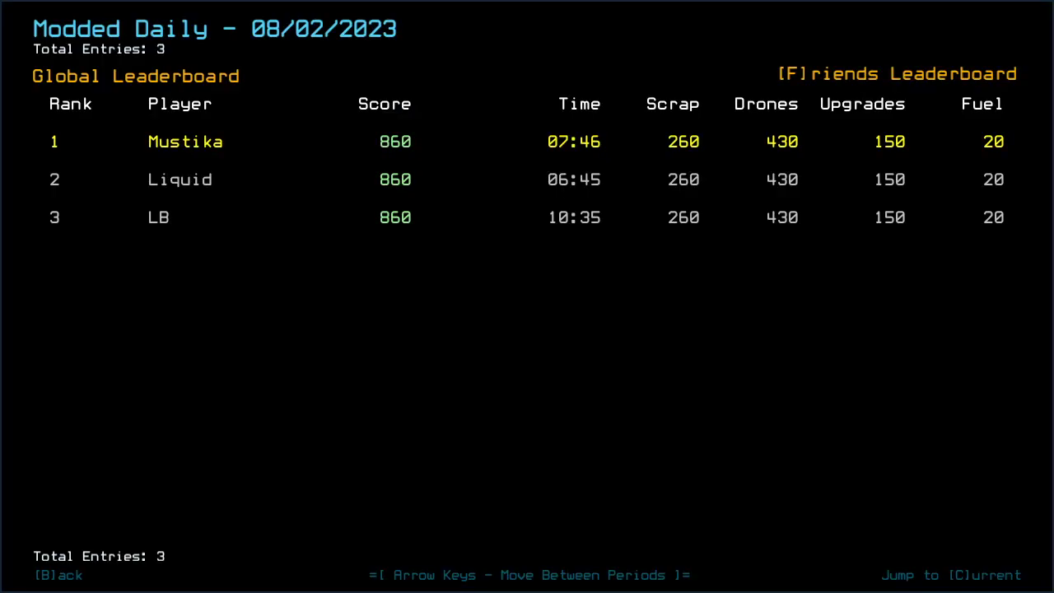
pyautogui.press('Left')
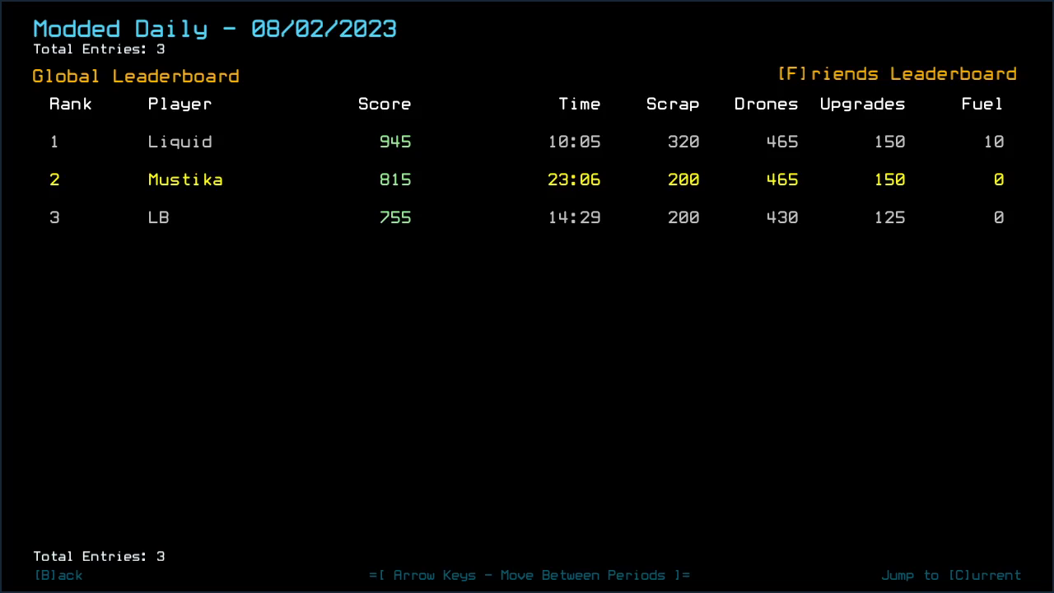
# Start the Modded Daily and run 'ready 3;status' to rearrange upgrades and report derelict status
pyautogui.press('b')
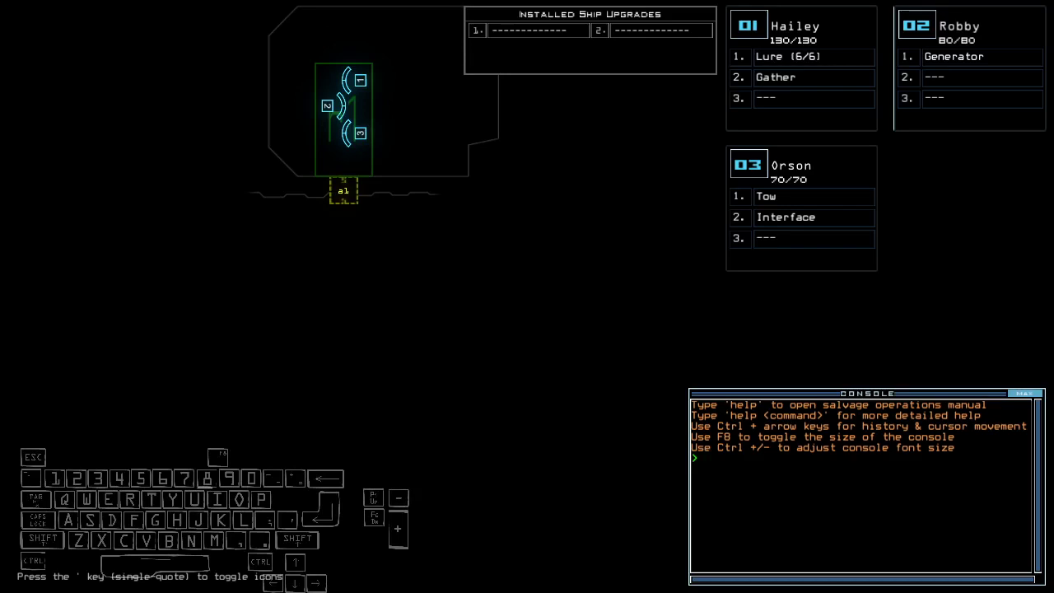
pyautogui.press('Left')
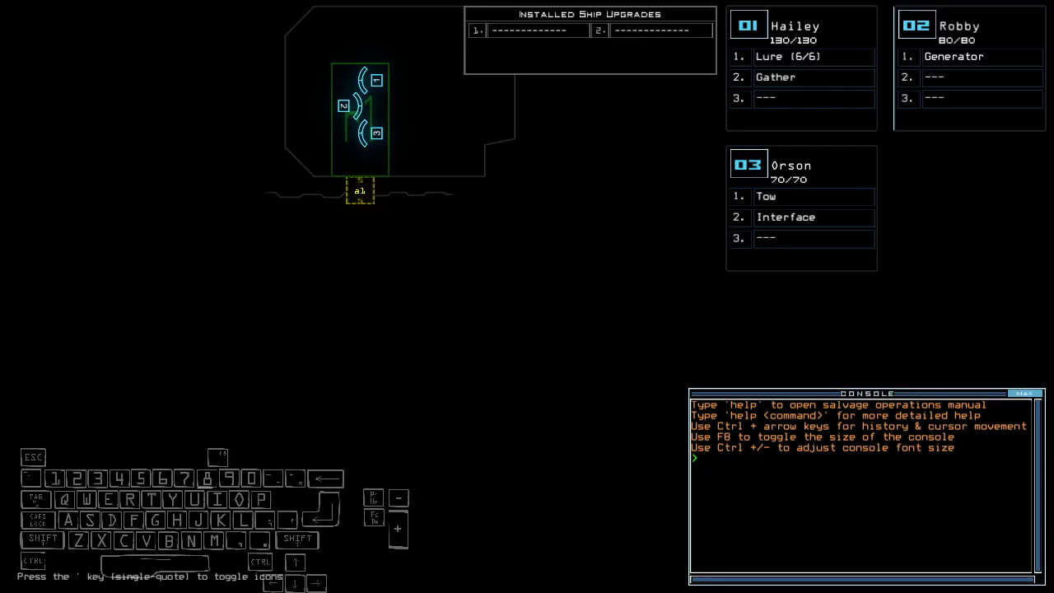
pyautogui.write('ready 3;')
pyautogui.write('status')
pyautogui.press('Return')
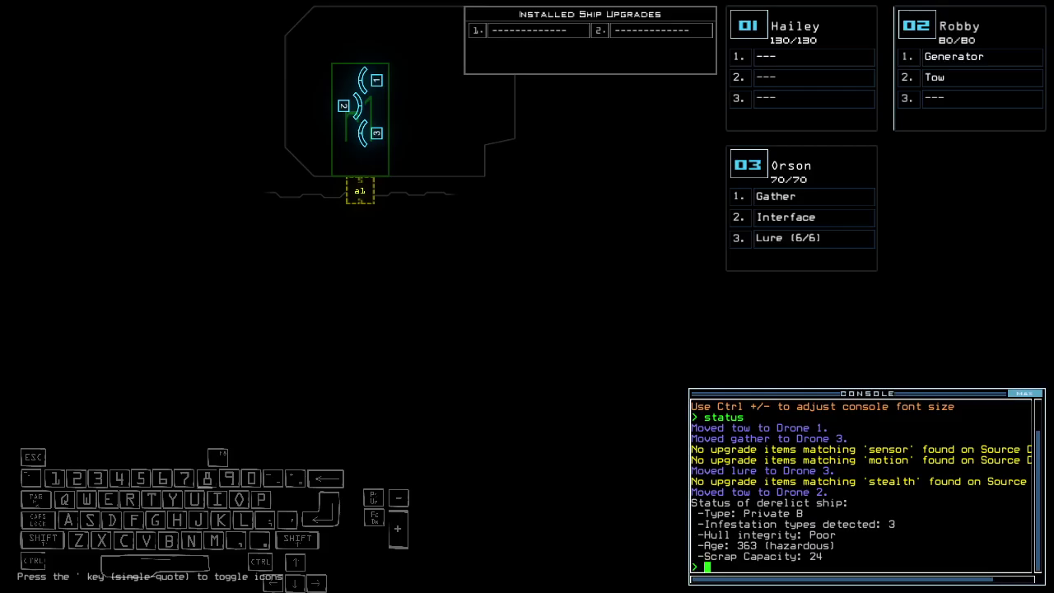
# Cycle through drone cameras 3, 2 and 1, then start the mission
pyautogui.press('3')
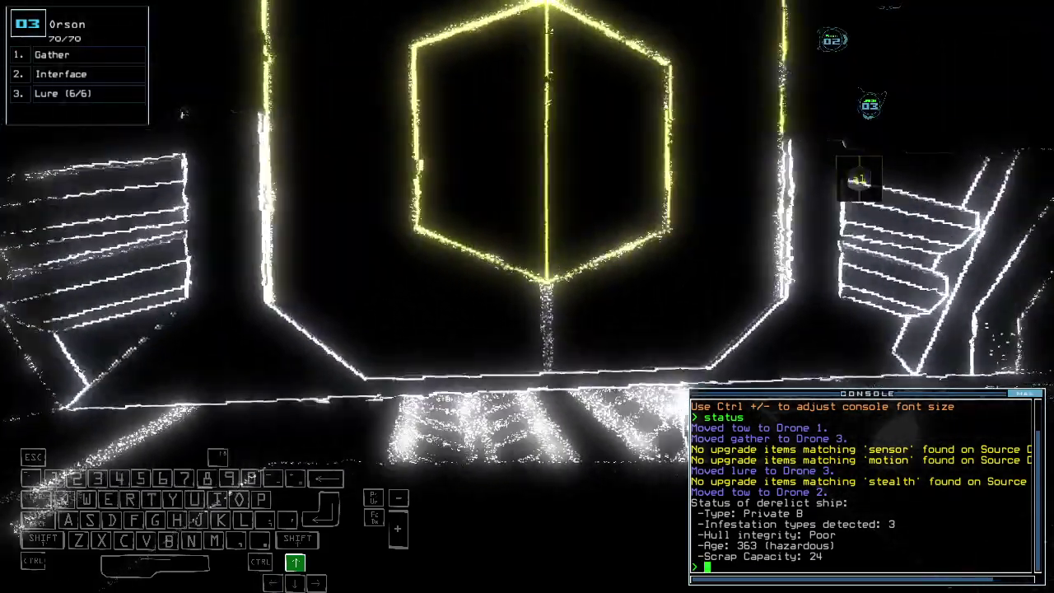
pyautogui.press('2')
pyautogui.press('1')
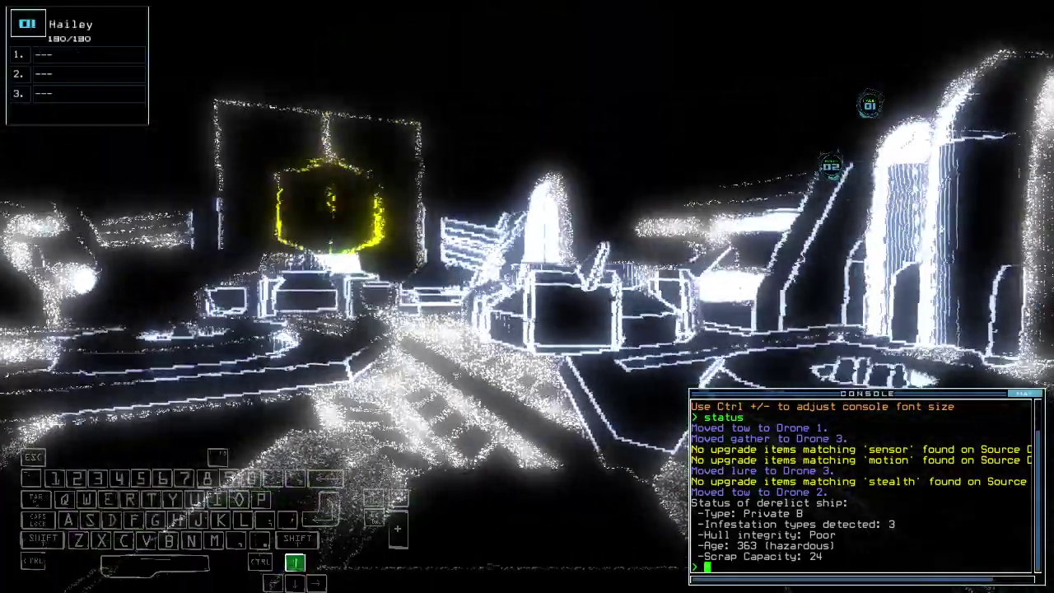
pyautogui.press('1')
pyautogui.press('3')
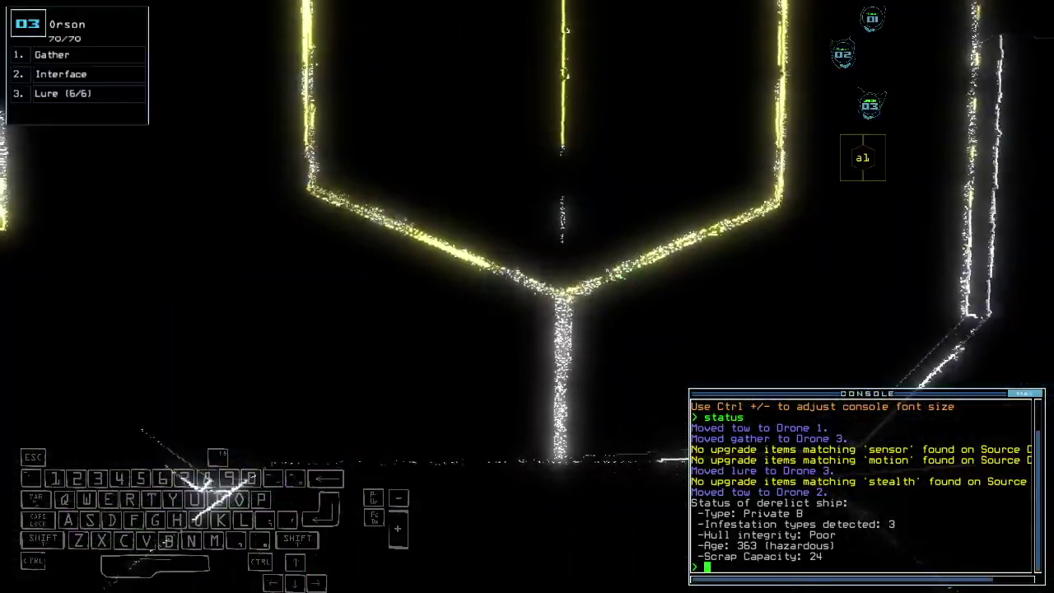
pyautogui.write('go')
pyautogui.press('Return')
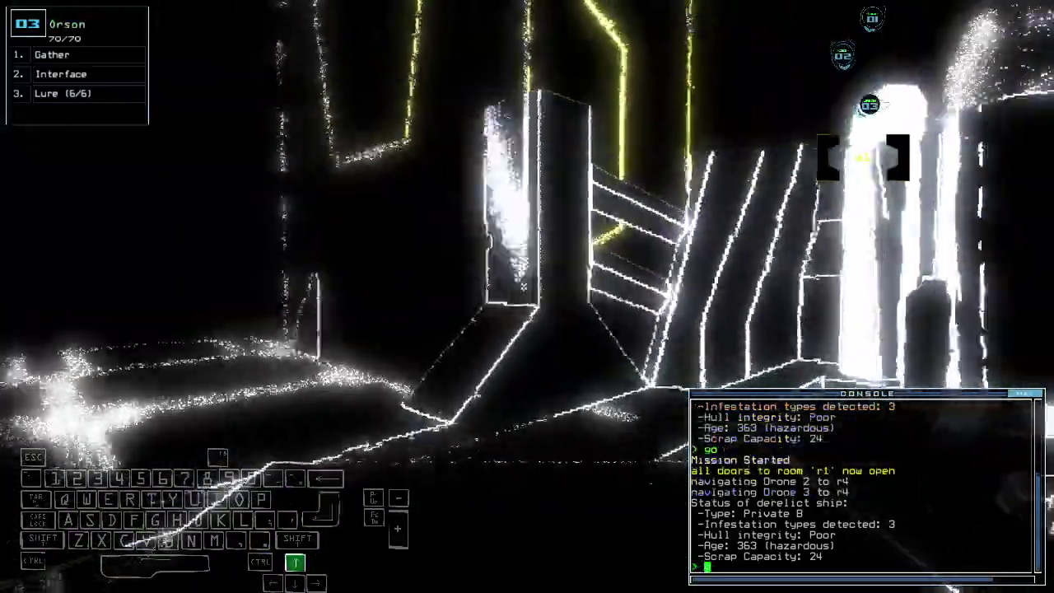
# Drive drones 3 and 2 forward, with drone 2 collecting scrap and activating the generator
pyautogui.press('Up')
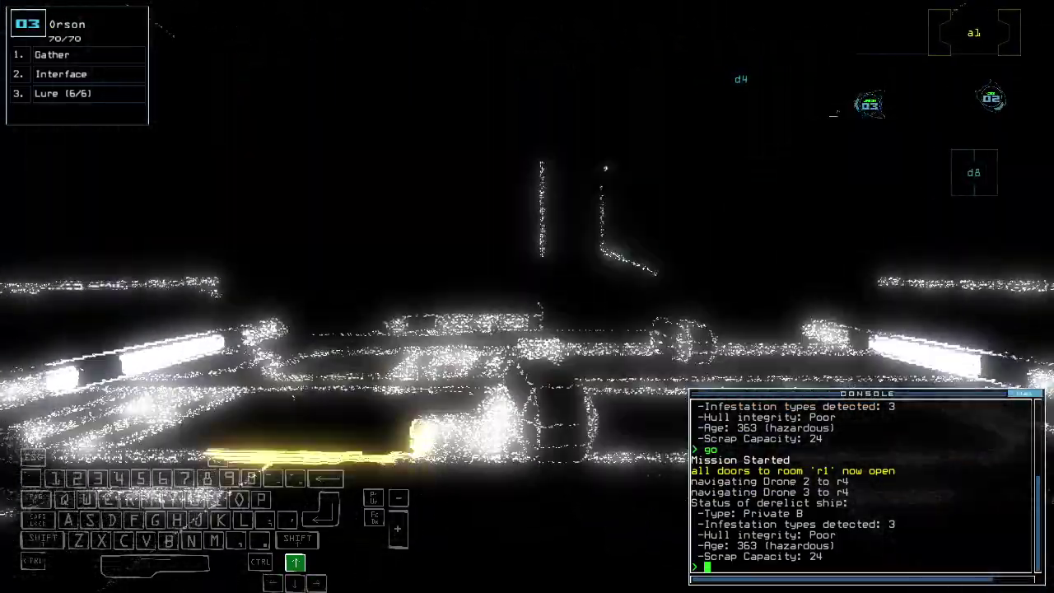
pyautogui.write('2g')
pyautogui.press('Return')
pyautogui.write('g')
pyautogui.press('Right')
pyautogui.press('2')
pyautogui.press('Up')
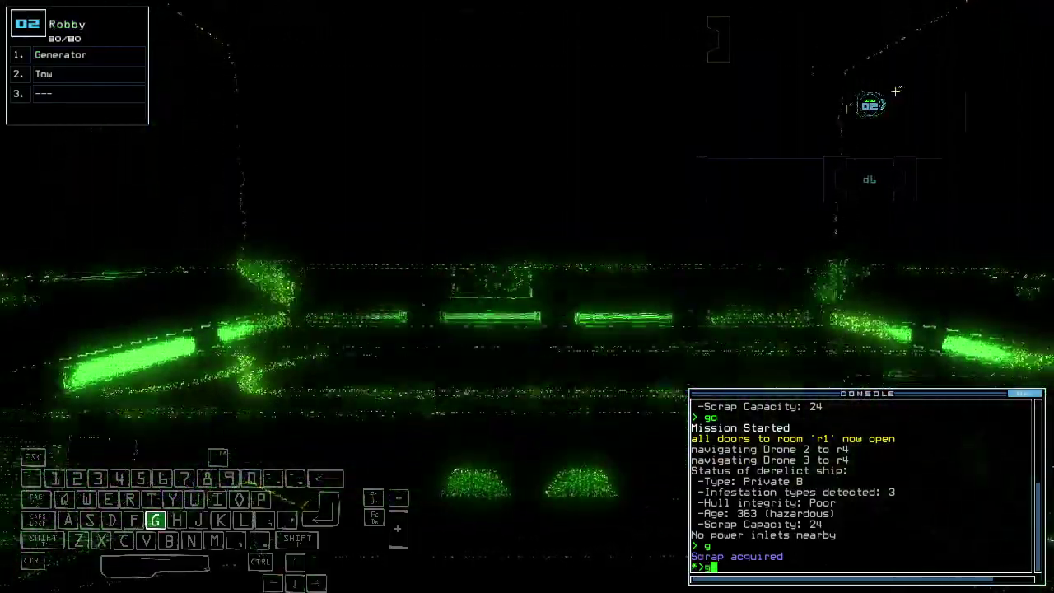
pyautogui.press('Return')
pyautogui.press('space')
pyautogui.press('space')
pyautogui.write('d8')
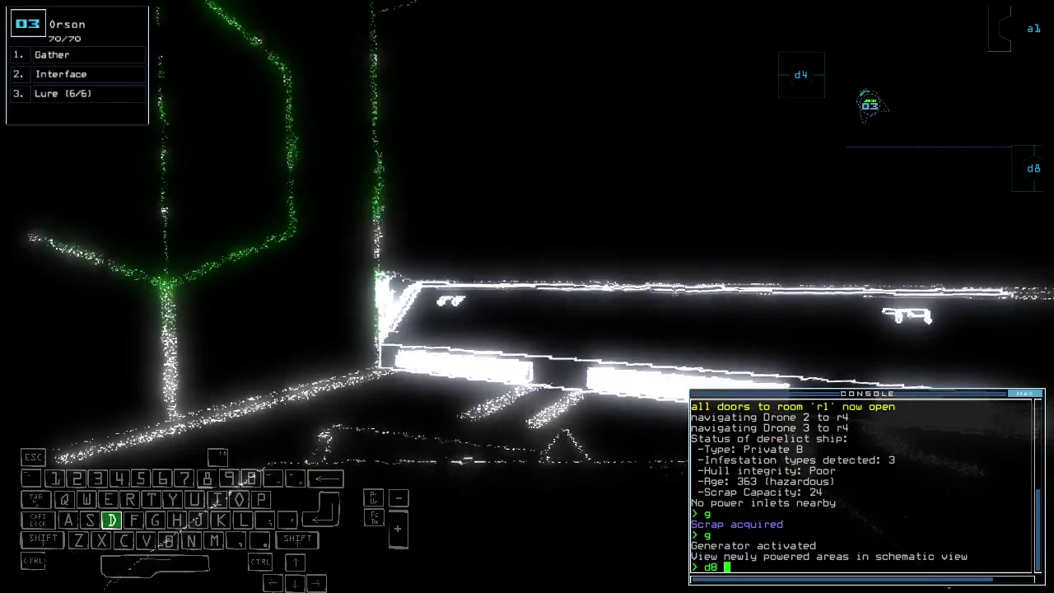
# Open door d8, drop a lure, open d4 and gather fuel with drone 3
pyautogui.press('Return')
pyautogui.press('space')
pyautogui.press('space')
pyautogui.write('l')
pyautogui.press('Return')
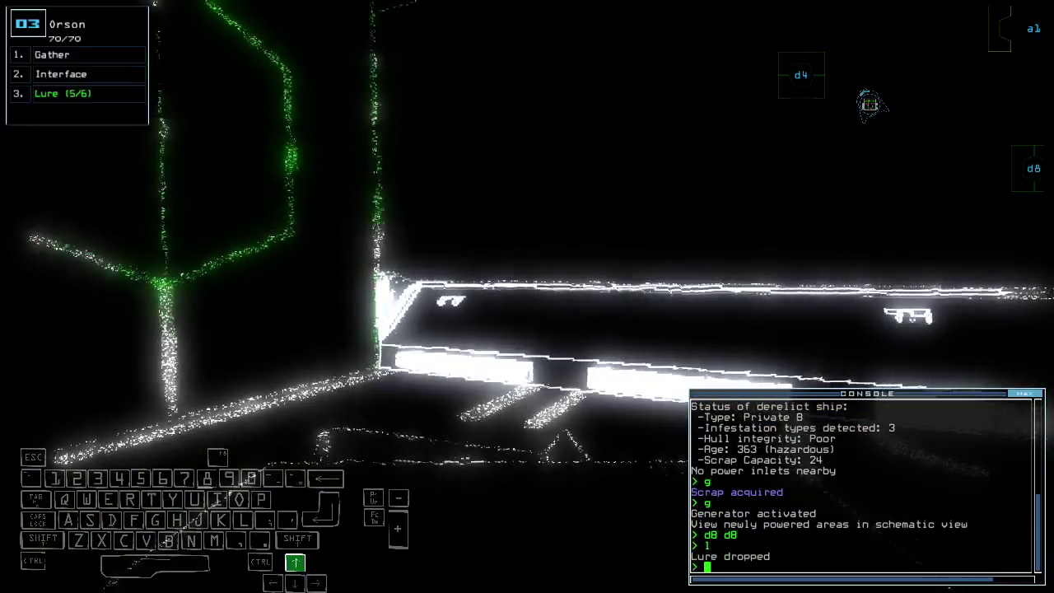
pyautogui.write('d4')
pyautogui.press('Return')
pyautogui.press('Up')
pyautogui.press('Up')
pyautogui.press('Left')
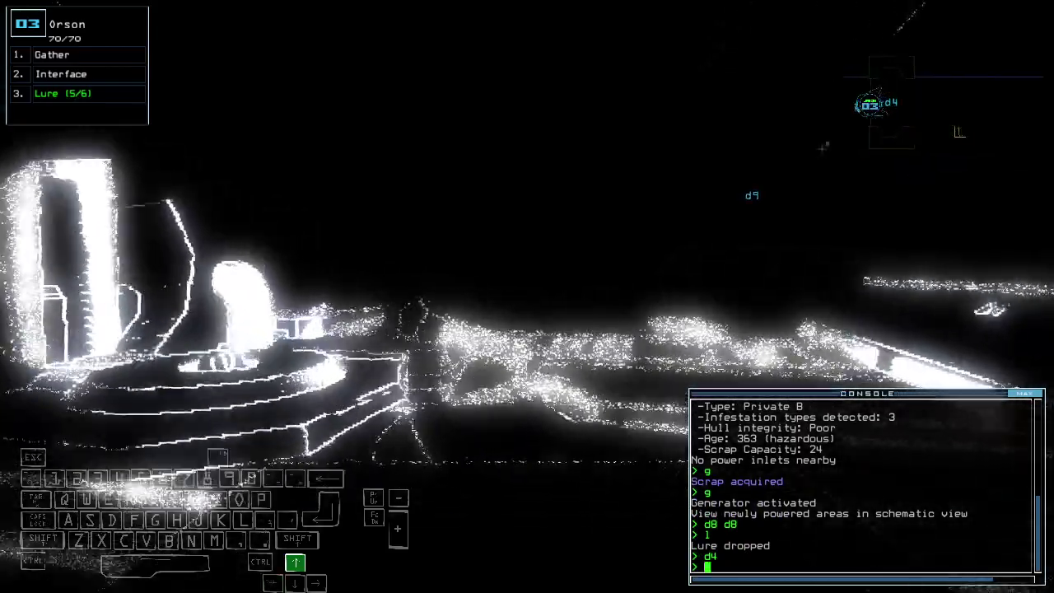
pyautogui.write('g')
pyautogui.press('Return')
pyautogui.press('space')
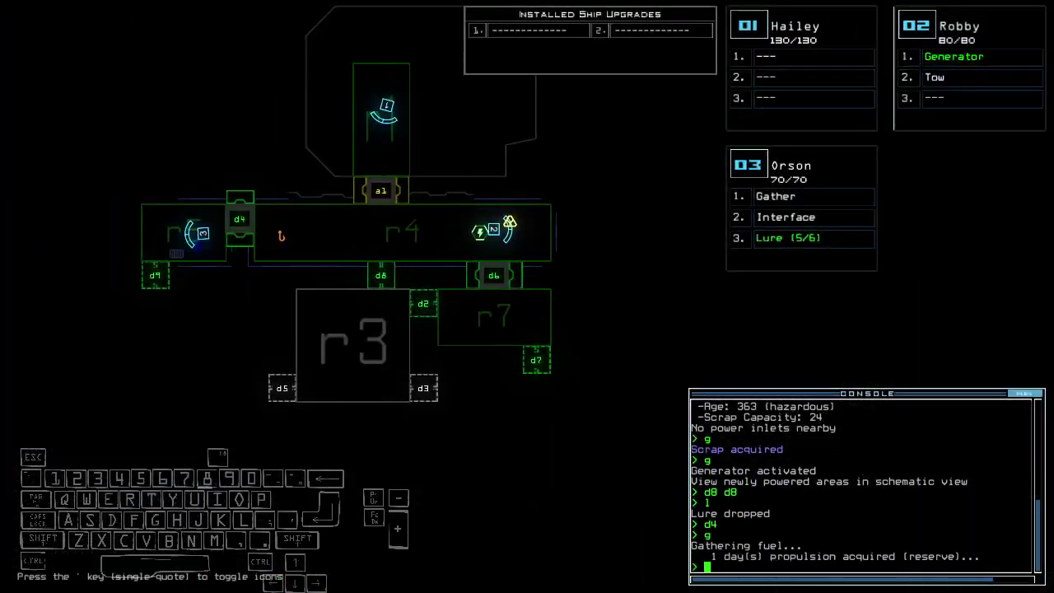
pyautogui.write('d9')
pyautogui.press('space')
pyautogui.write('d9')
# Open door d9, drop another lure and drive drone 3 through the derelict
pyautogui.press('Return')
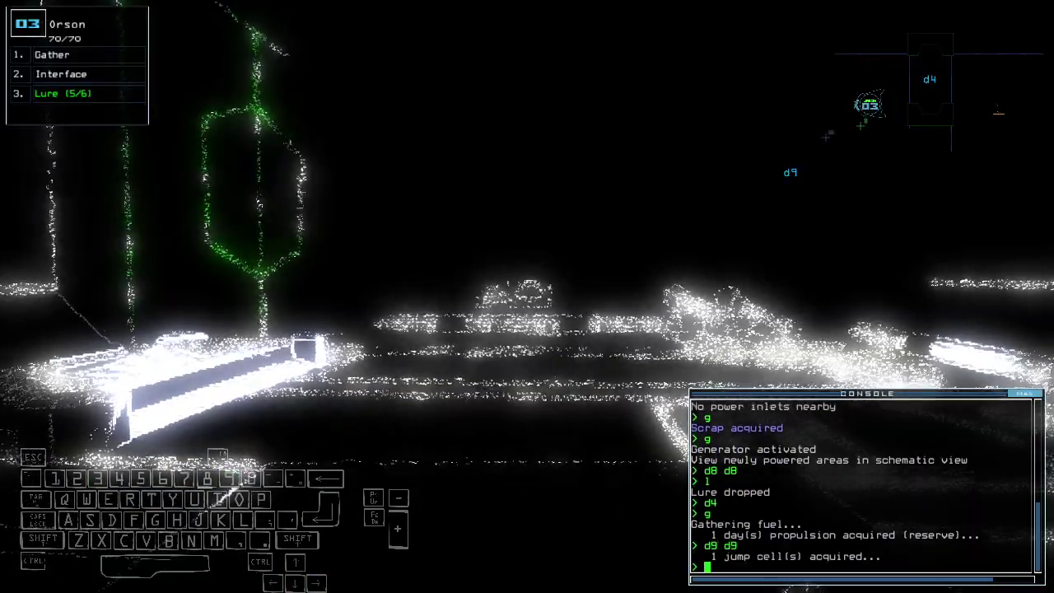
pyautogui.write('l')
pyautogui.press('Return')
pyautogui.press('Up')
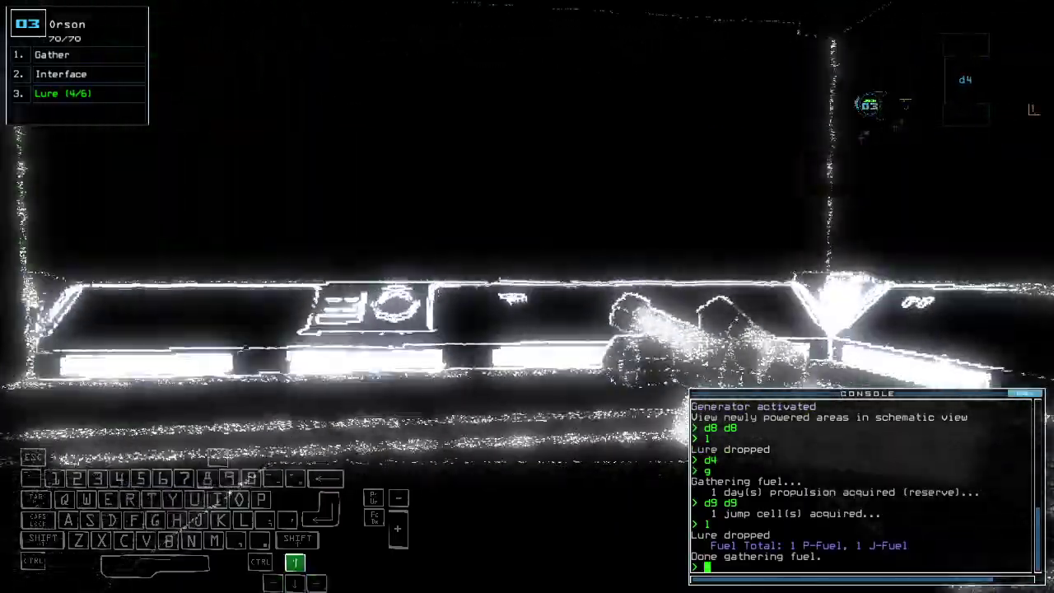
pyautogui.press('space')
pyautogui.press('space')
pyautogui.press('Up')
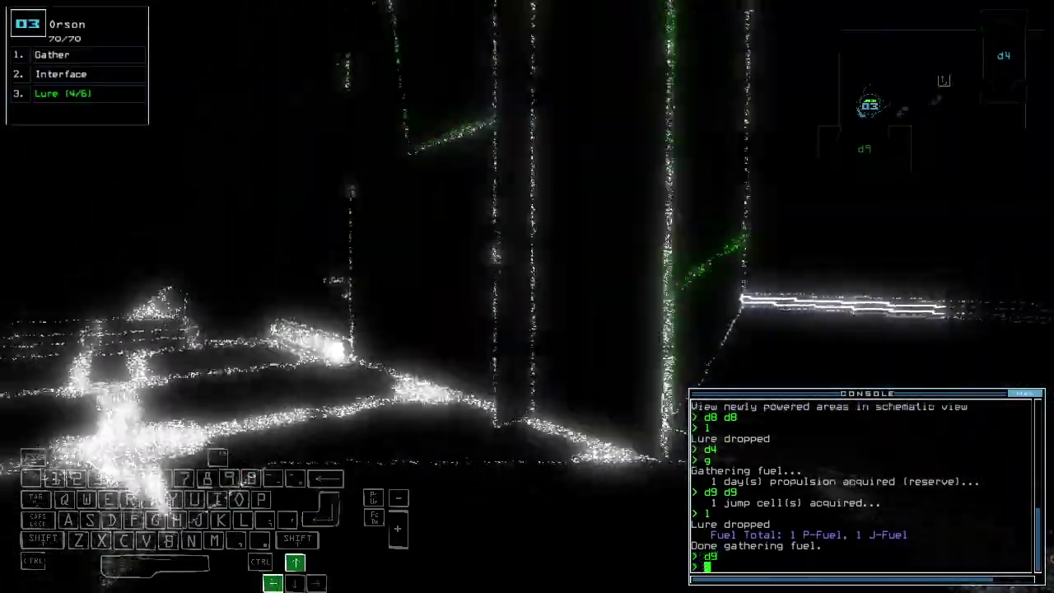
pyautogui.press('Up')
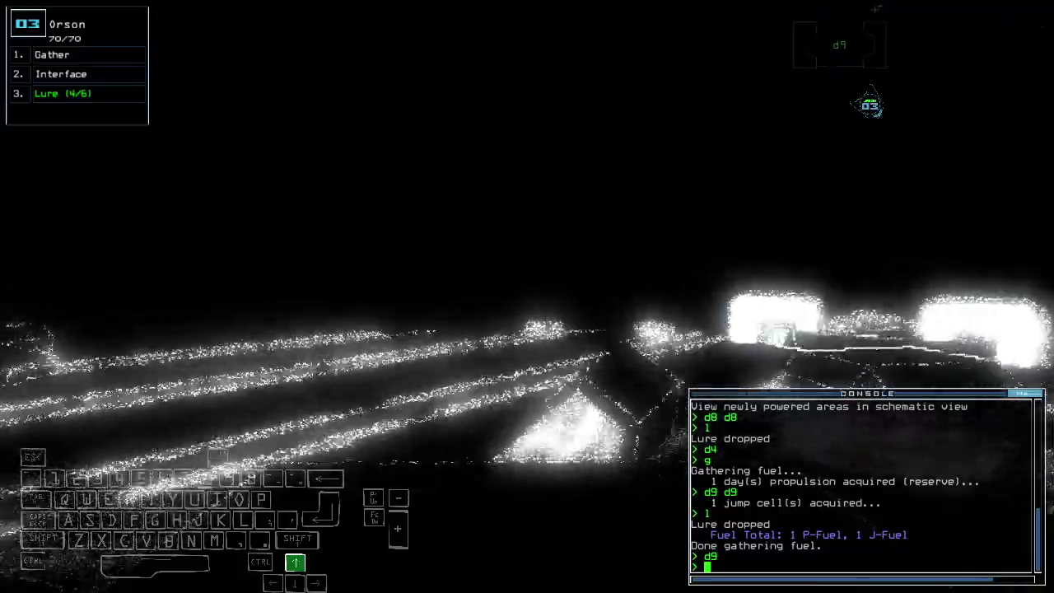
pyautogui.press('Left')
pyautogui.press('Left')
pyautogui.press('Up')
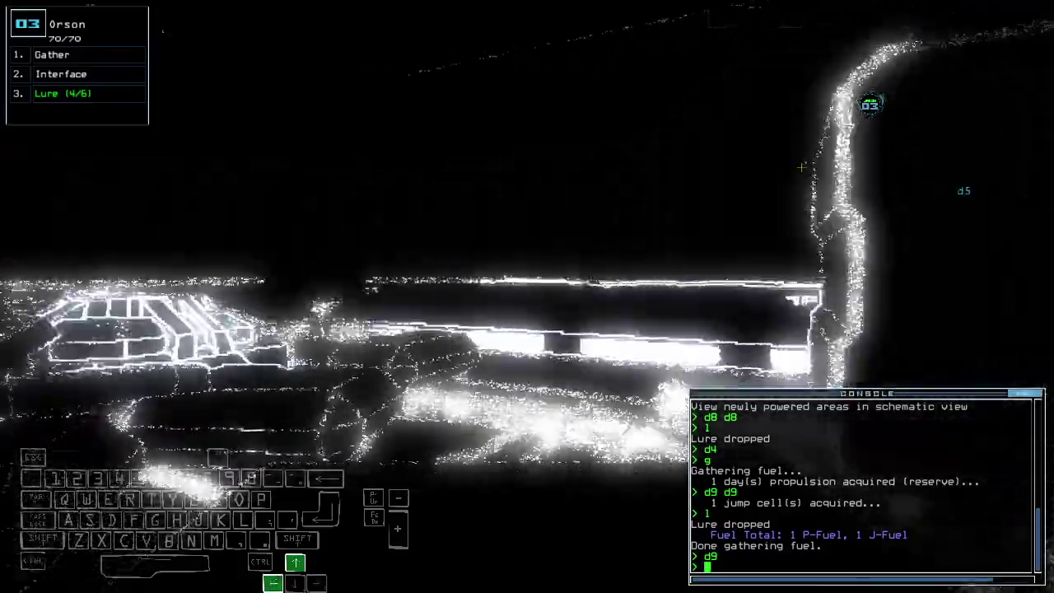
pyautogui.press('Right')
# Check the derelict status and steer drone 3 onward through the rooms
pyautogui.press('Up')
pyautogui.write('status')
pyautogui.press('Return')
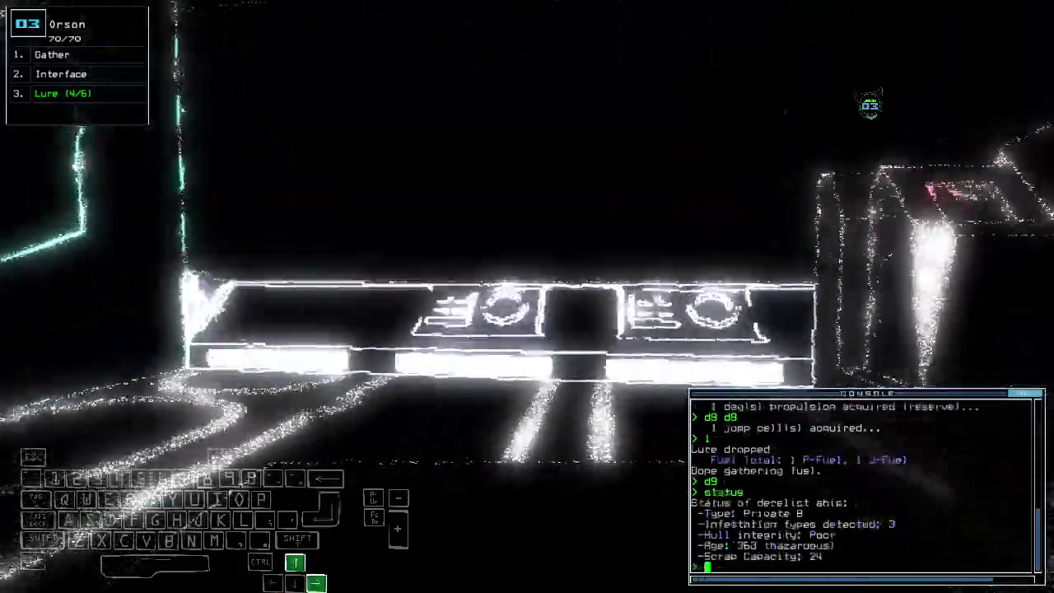
pyautogui.press('Up')
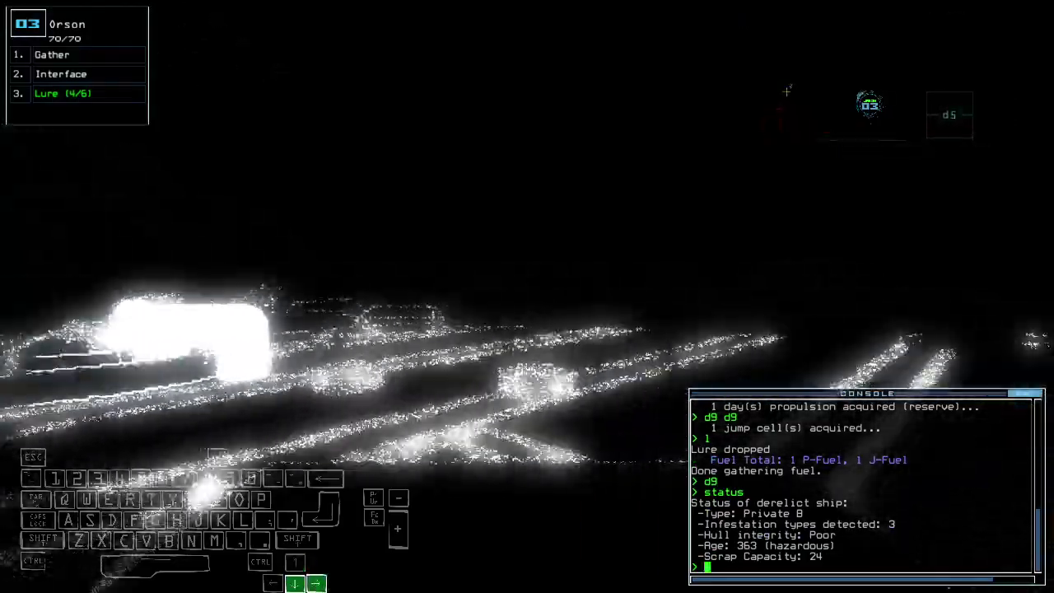
pyautogui.press('Right')
pyautogui.press('Up')
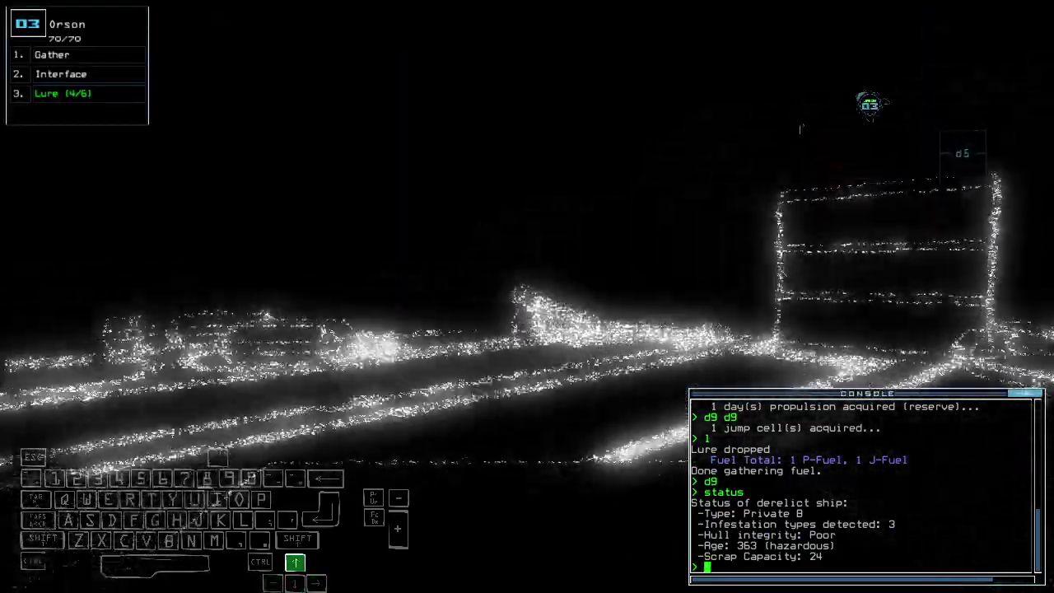
pyautogui.press('Left')
pyautogui.press('Up')
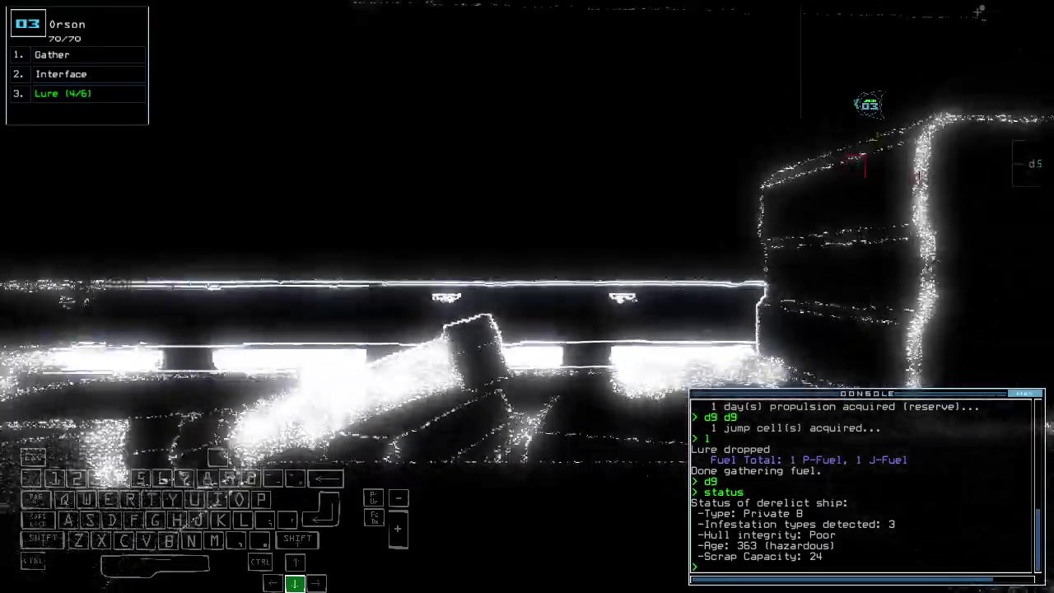
pyautogui.press('Right')
pyautogui.press('Right')
pyautogui.press('Up')
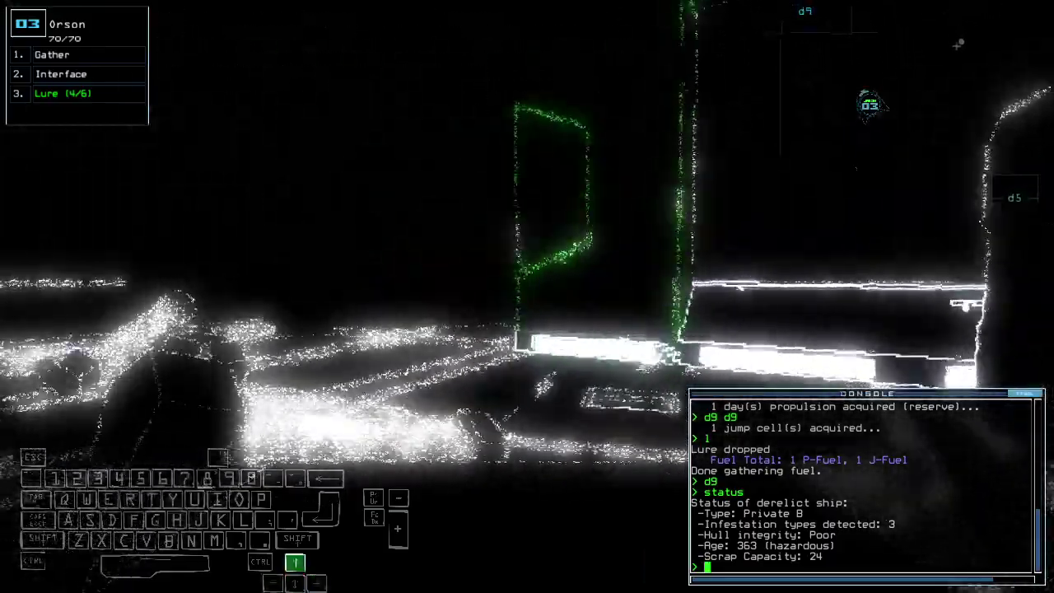
pyautogui.press('space')
pyautogui.press('space')
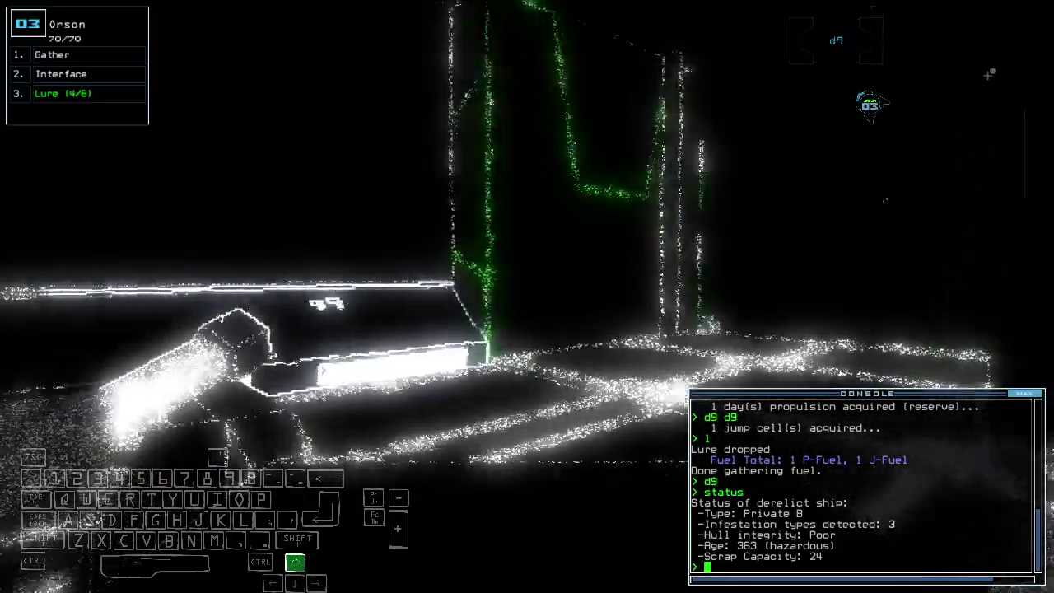
# Bring drone 3 back through d9 to the dropped lure and pick it up
pyautogui.press('Up')
pyautogui.press('Up')
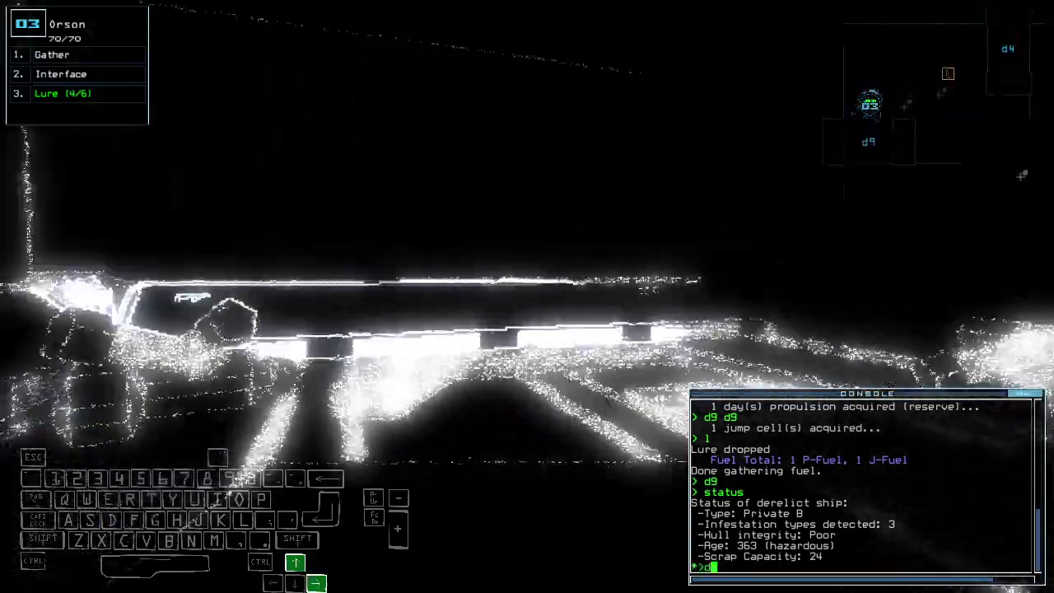
pyautogui.press('Up')
pyautogui.write('pickup')
pyautogui.press('Return')
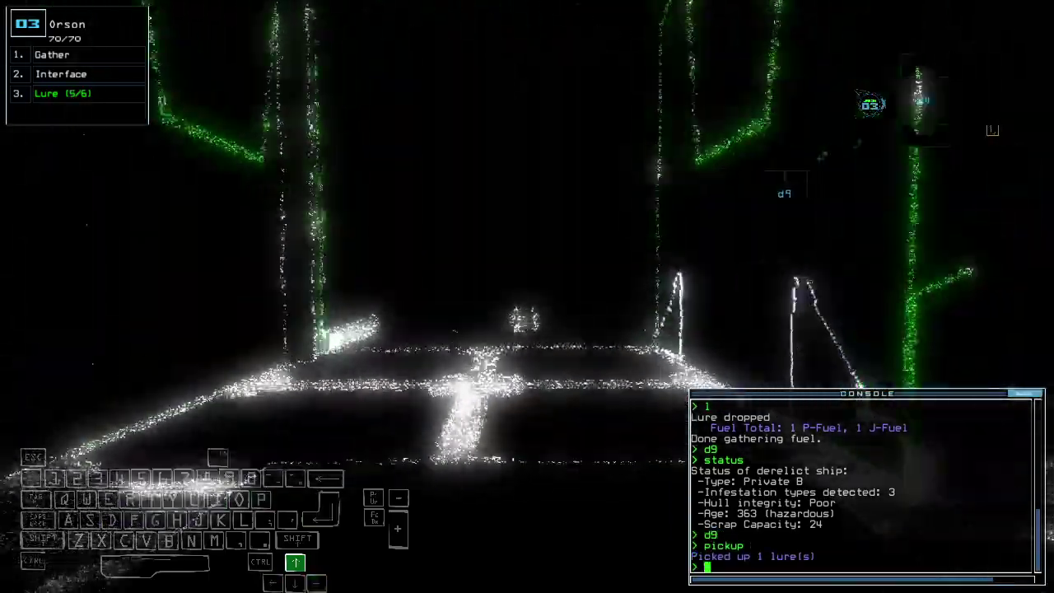
pyautogui.press('Up')
pyautogui.write('pickup')
# Pick up another lure with drone 3
pyautogui.press('Return')
pyautogui.press('space')
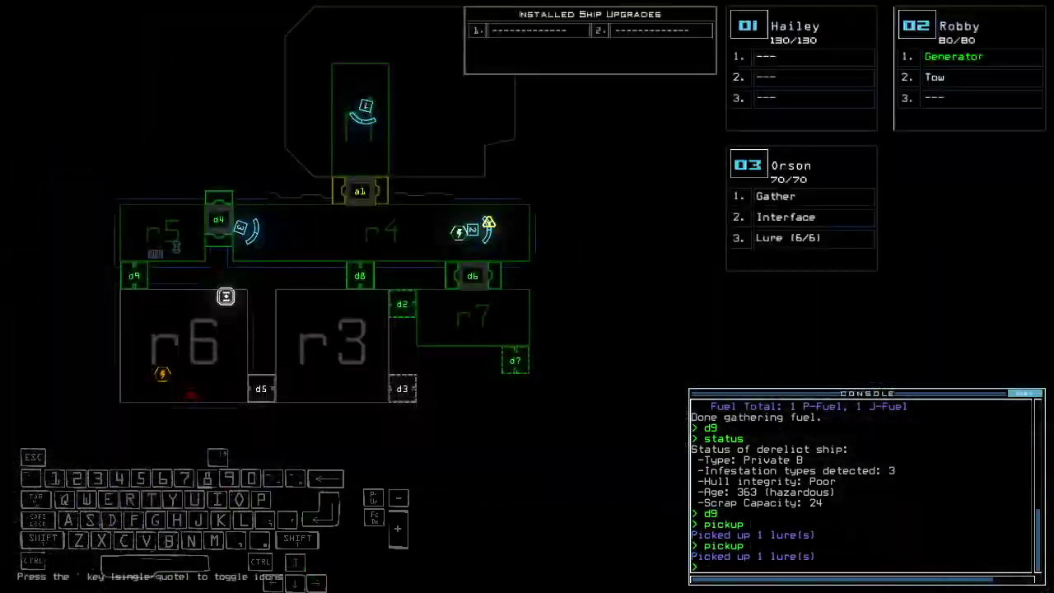
pyautogui.press('space')
pyautogui.press('Up')
pyautogui.write('d4')
# Open door d4, gather the scrap ahead and drop a lure there
pyautogui.press('Return')
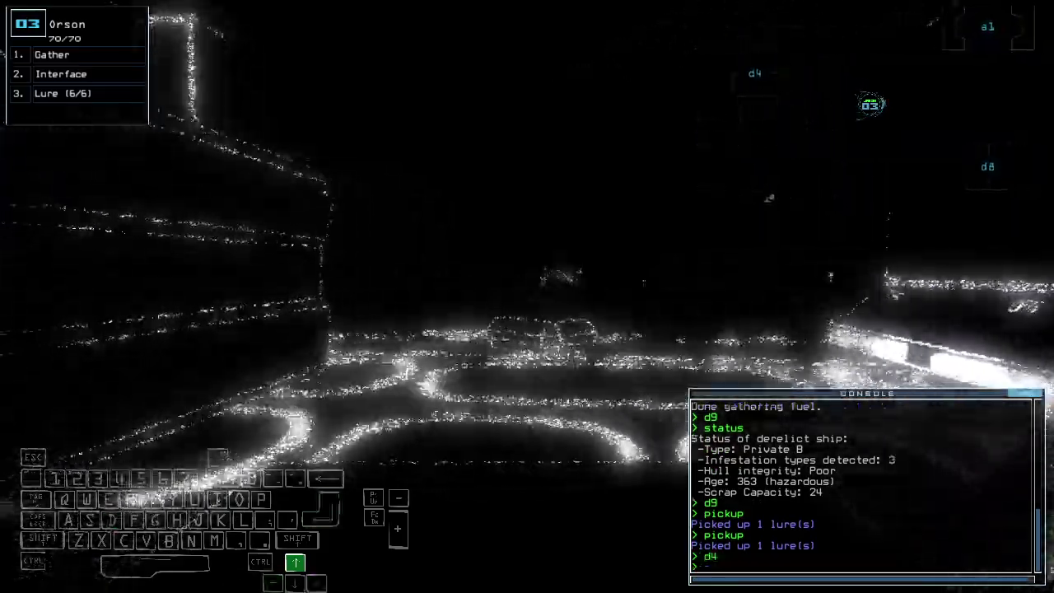
pyautogui.press('Up')
pyautogui.press('Up')
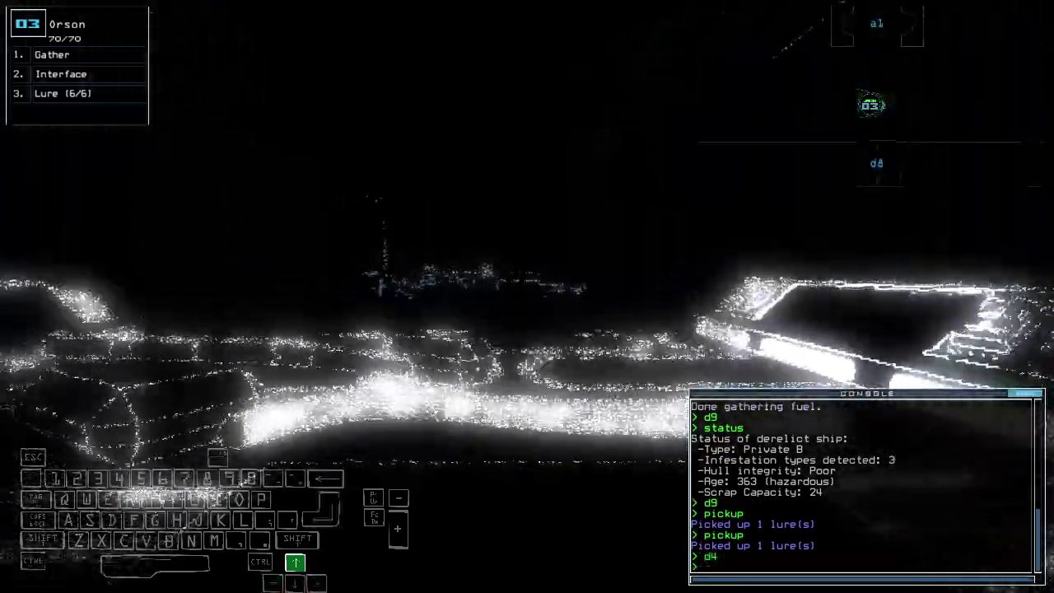
pyautogui.press('Up')
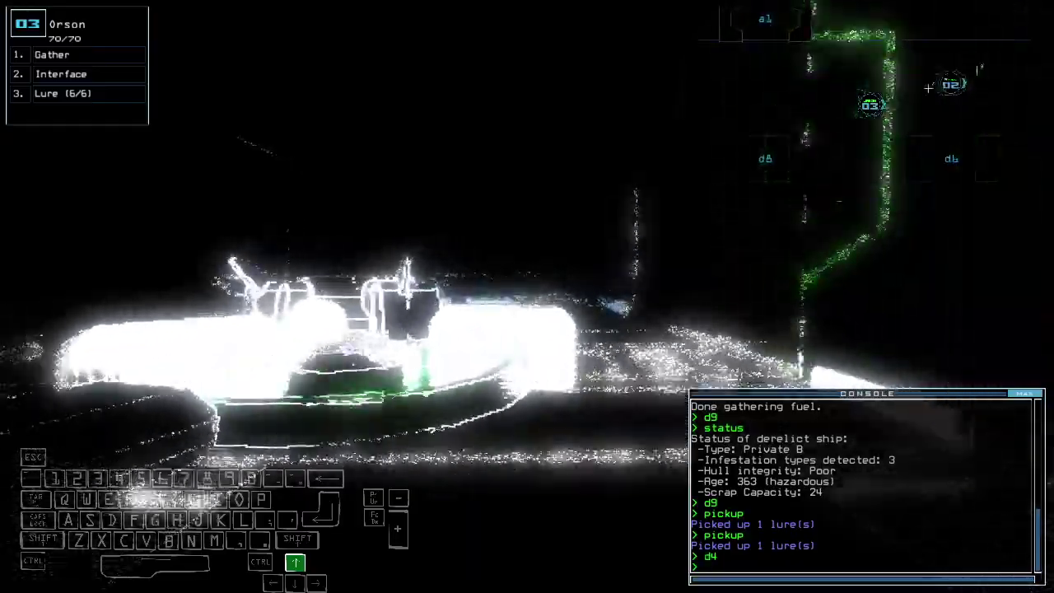
pyautogui.press('Left')
pyautogui.press('Left')
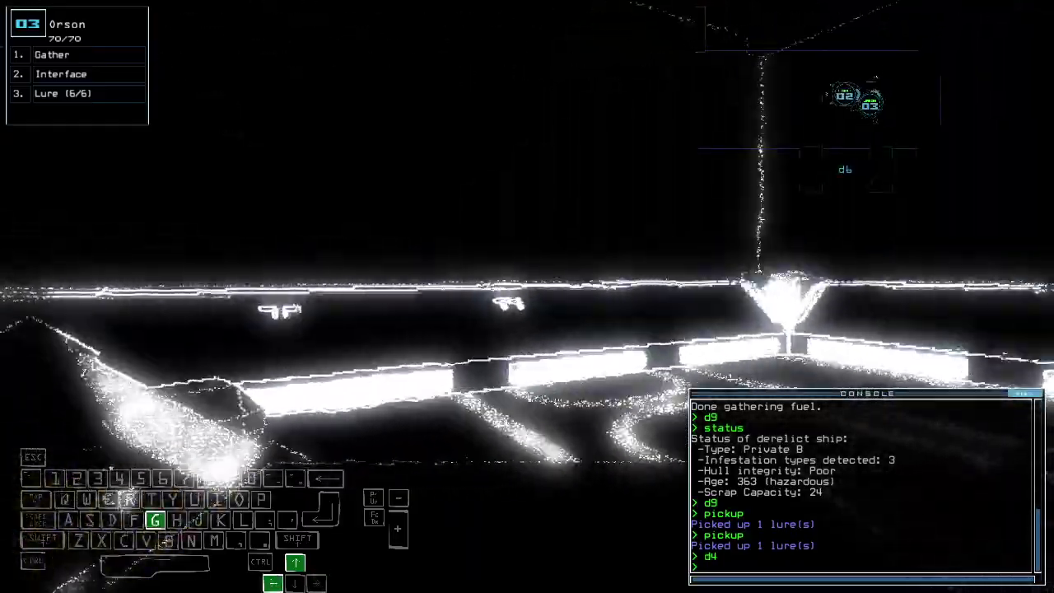
pyautogui.write('g')
pyautogui.press('Return')
pyautogui.press('Down')
pyautogui.write('l')
pyautogui.press('Return')
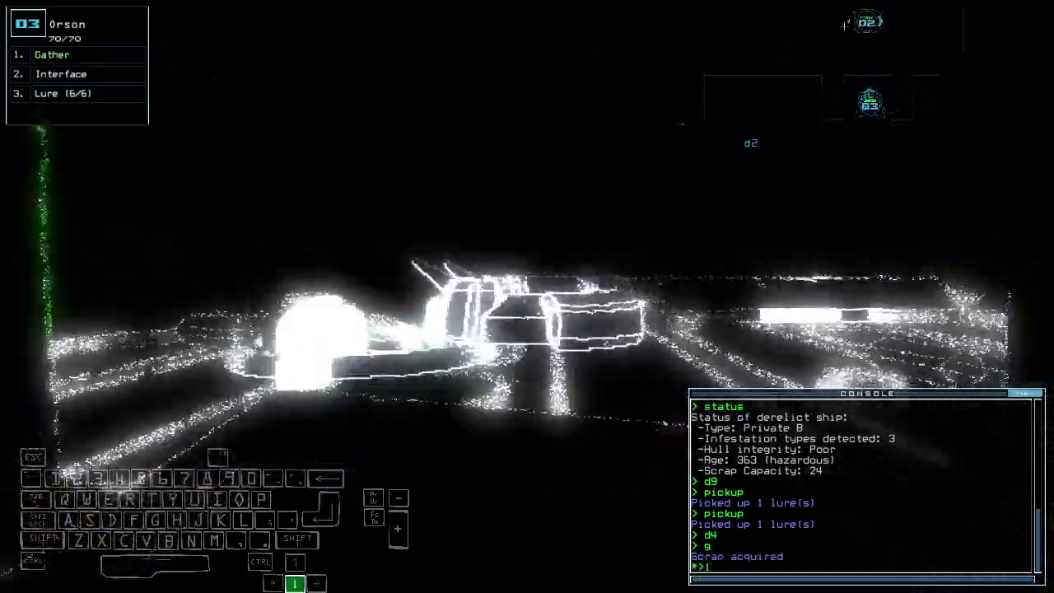
pyautogui.press('Down')
# Gather another piece of scrap, open door d2 and drive through the room
pyautogui.press('Left')
pyautogui.write('g')
pyautogui.press('Return')
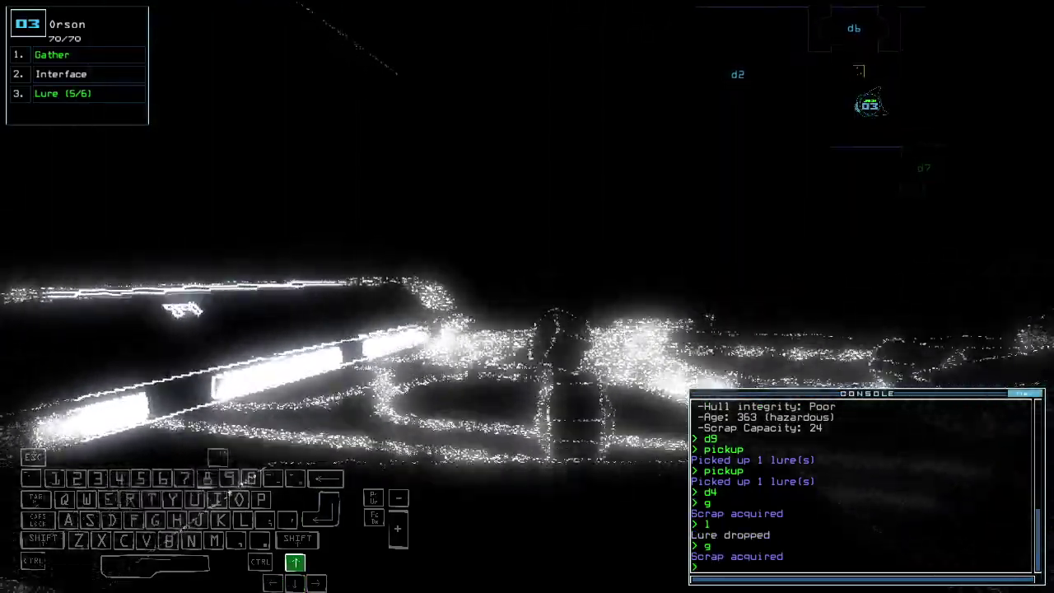
pyautogui.press('Up')
pyautogui.press('space')
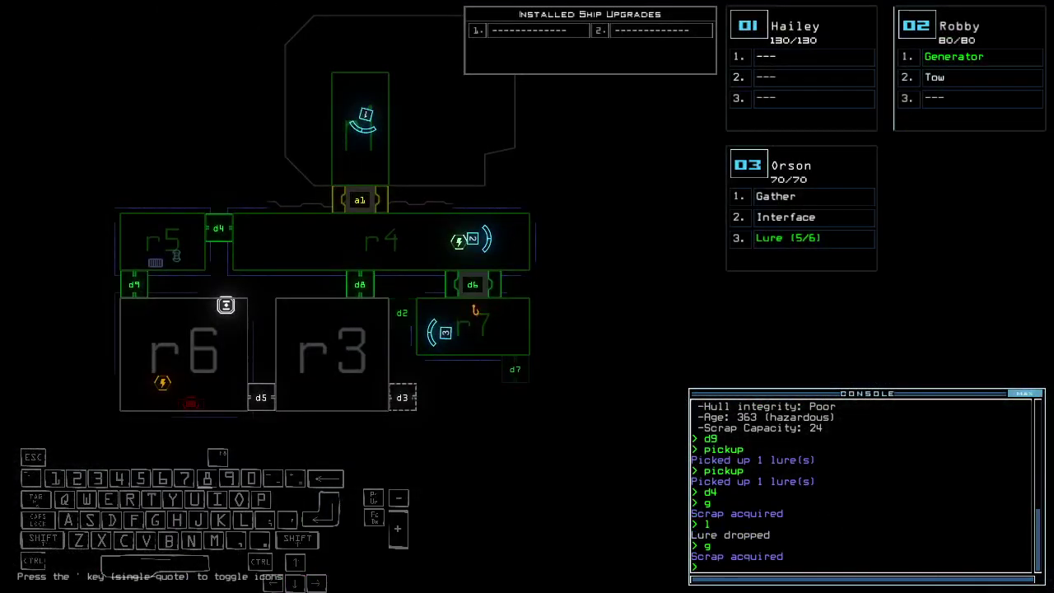
pyautogui.press('space')
pyautogui.write('d7 d7')
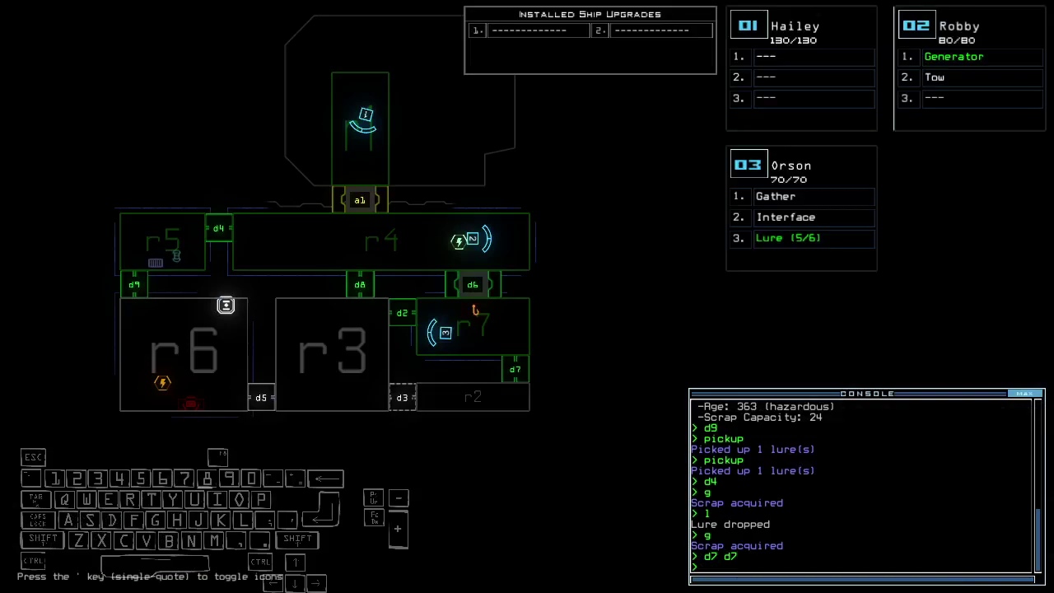
pyautogui.write('d2')
pyautogui.press('Return')
pyautogui.press('Up')
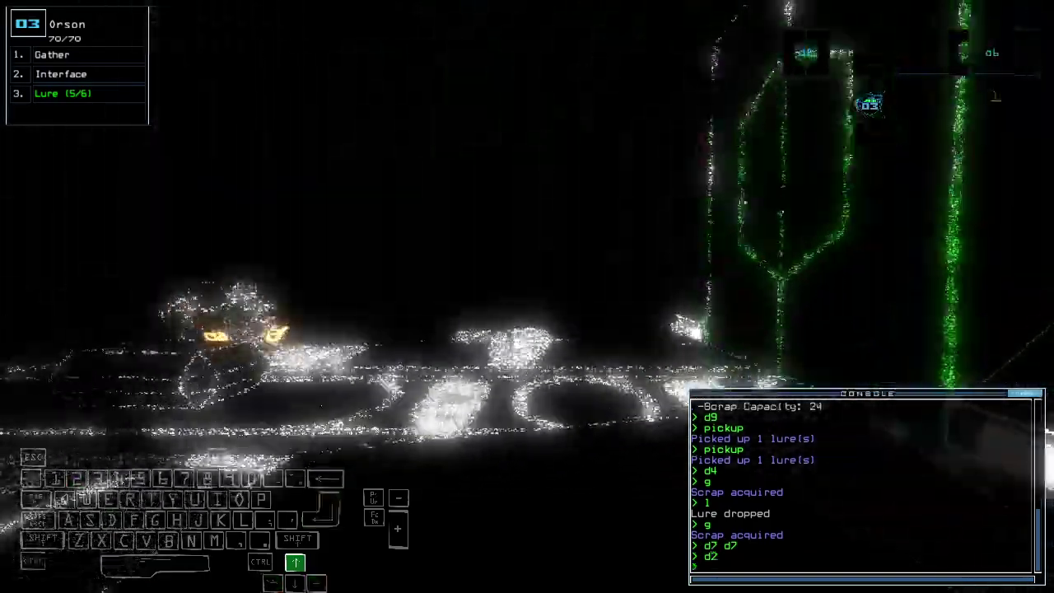
pyautogui.press('Up')
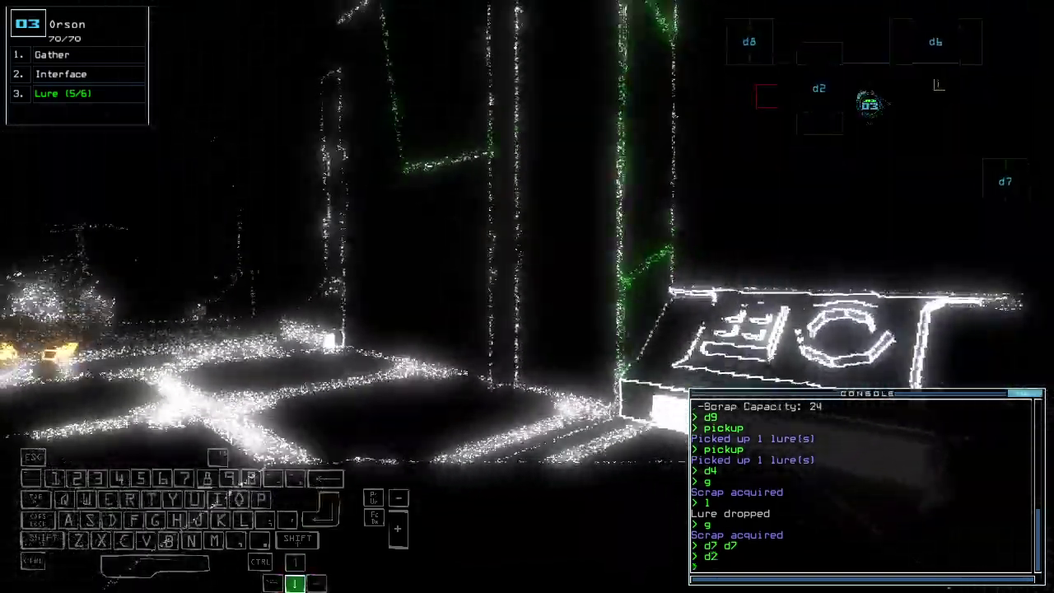
pyautogui.press('Down')
# Drop another lure, open door d7 and drive drone 3 onward
pyautogui.press('space')
pyautogui.press('space')
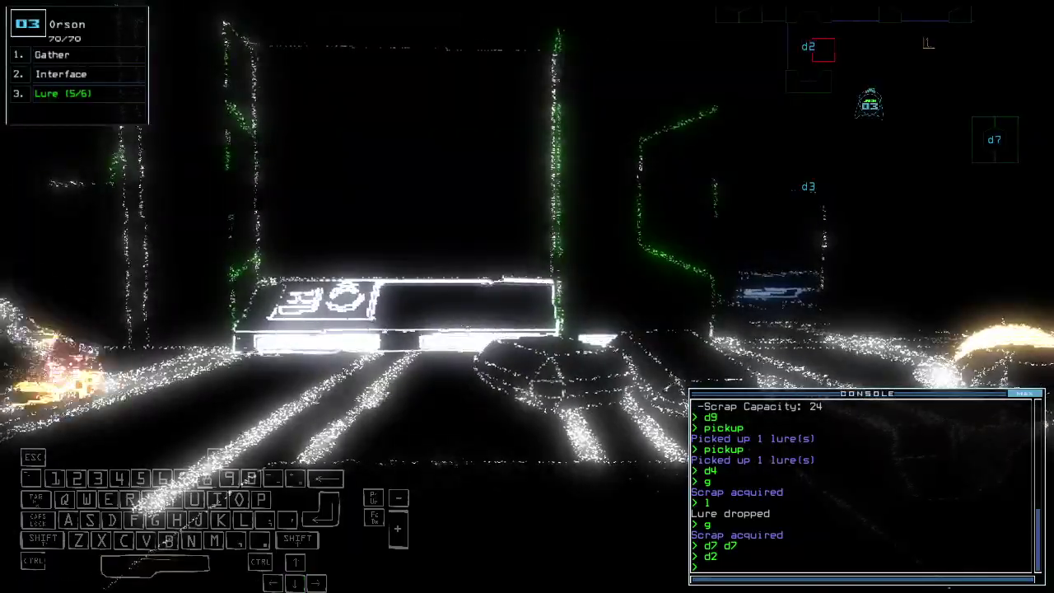
pyautogui.write('l')
pyautogui.press('Return')
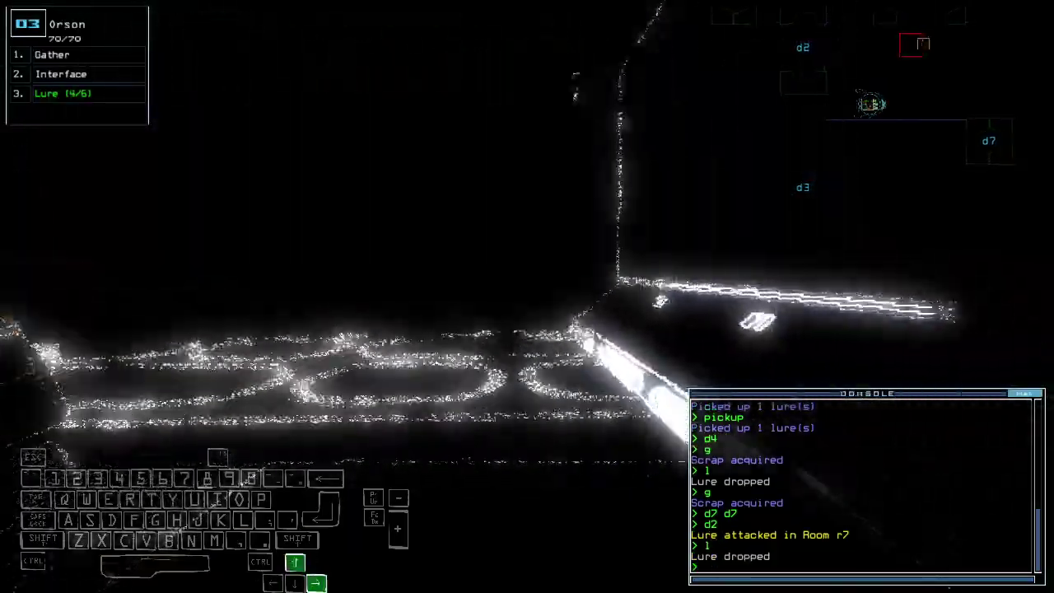
pyautogui.write('d')
pyautogui.press('Up')
pyautogui.write('7')
pyautogui.press('Return')
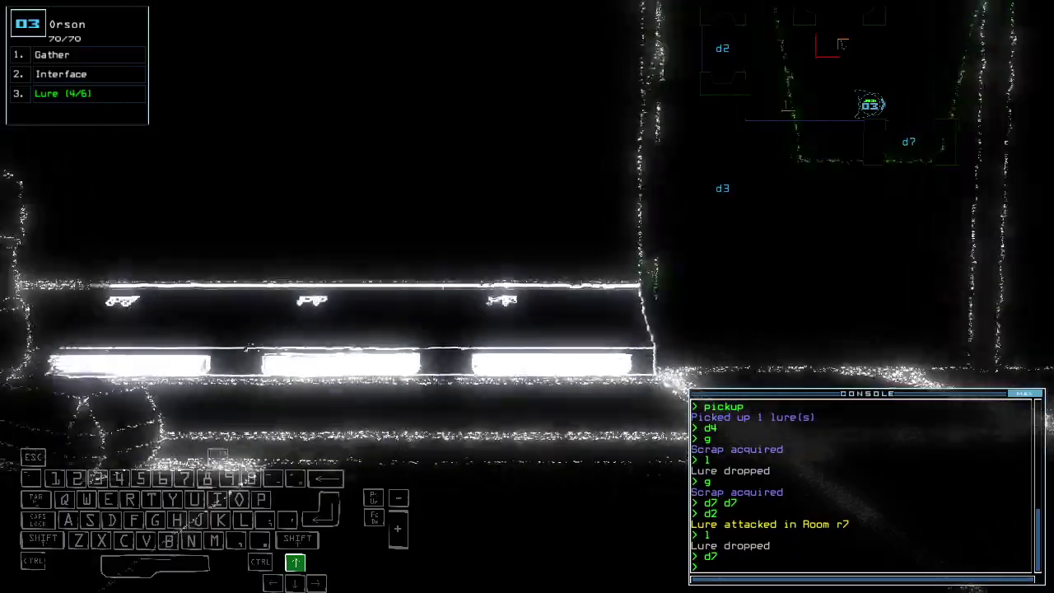
pyautogui.press('Up')
pyautogui.press('Up')
pyautogui.press('Right')
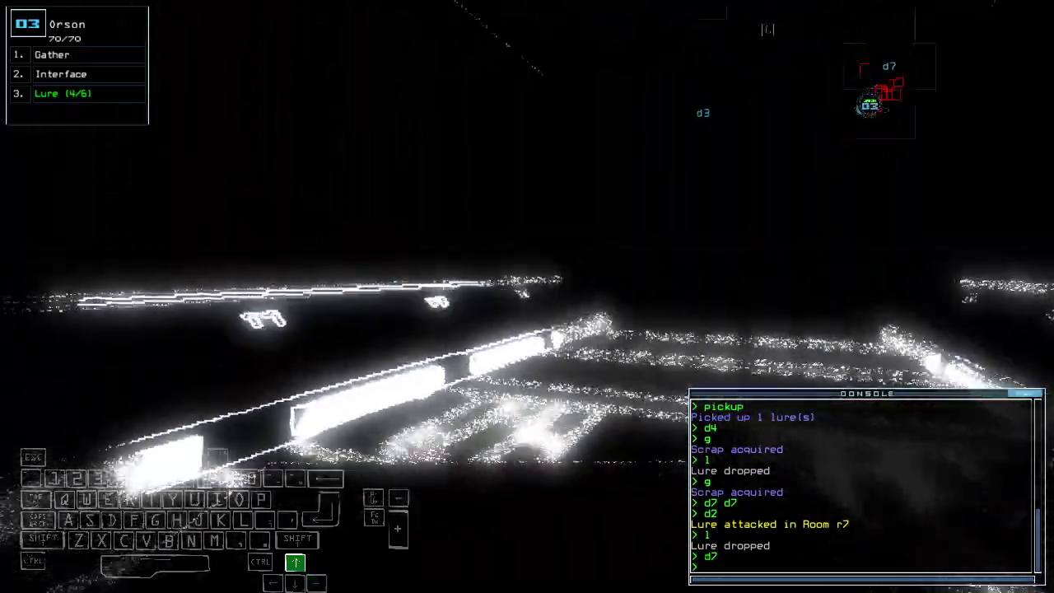
pyautogui.press('Up')
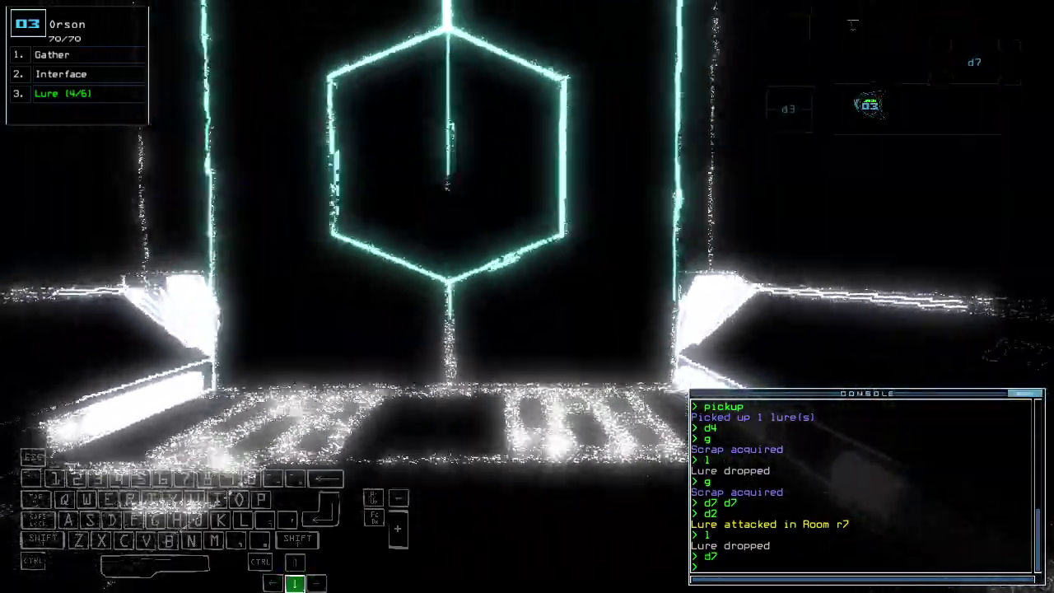
# Maneuver toward the hexagonal door and pick up the lure lying ahead
pyautogui.press('Down')
pyautogui.press('Right')
pyautogui.press('Down')
pyautogui.press('Right')
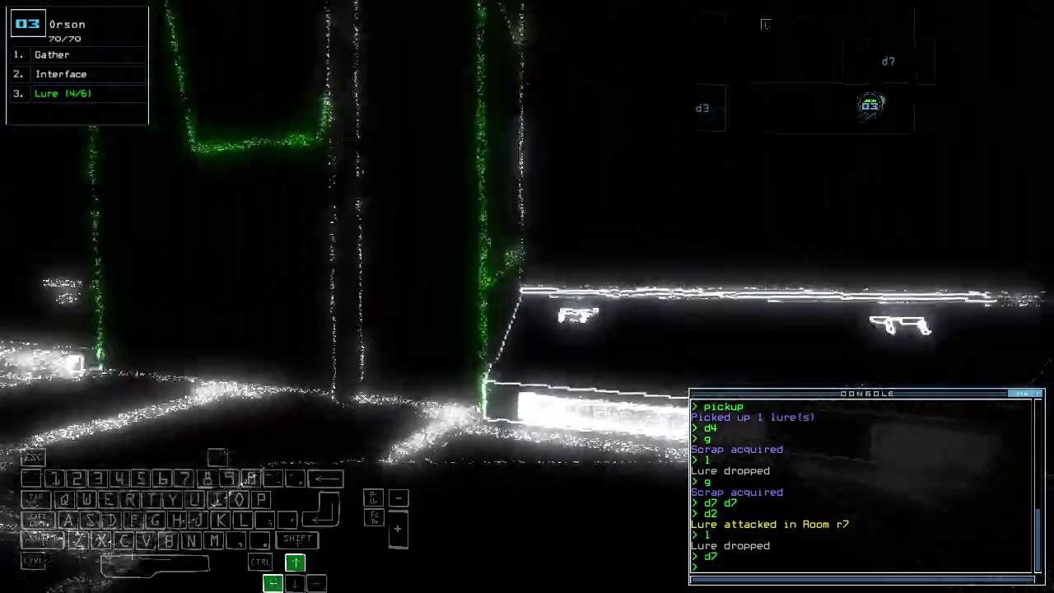
pyautogui.press('Up')
pyautogui.press('Up')
pyautogui.press('space')
pyautogui.press('space')
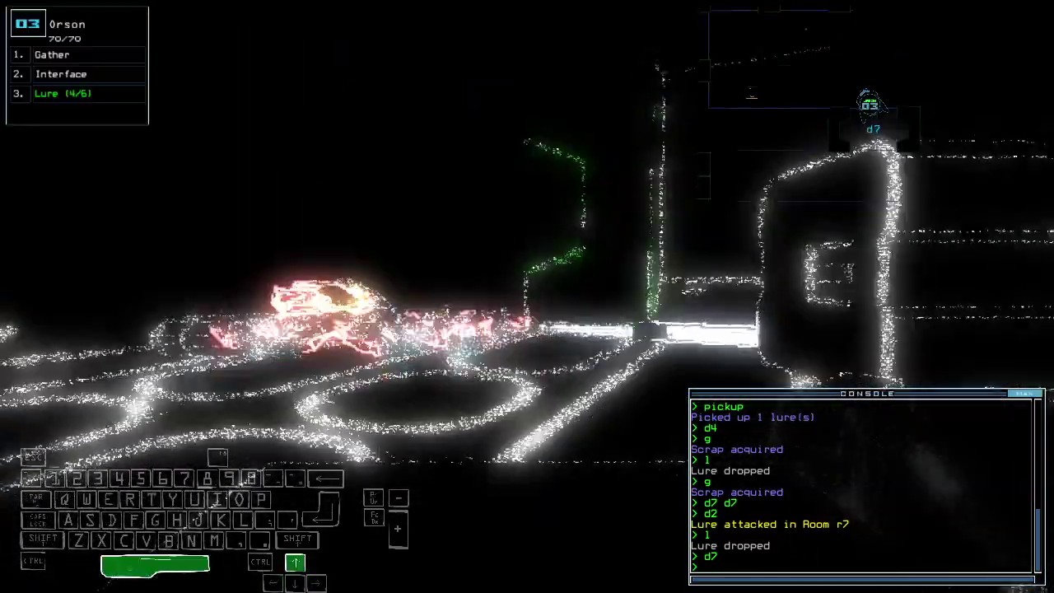
pyautogui.press('Up')
pyautogui.press('Up')
pyautogui.write('pickup')
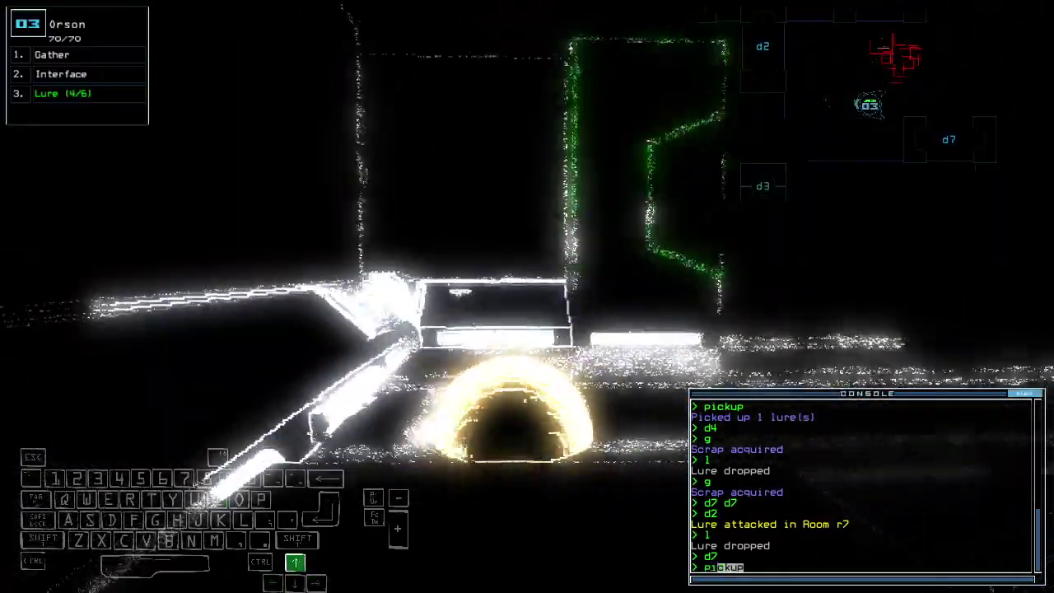
pyautogui.press('Return')
# Close three doors with cccc, steer through the room and gather the scrap
pyautogui.press('Up')
pyautogui.press('Left')
pyautogui.press('Up')
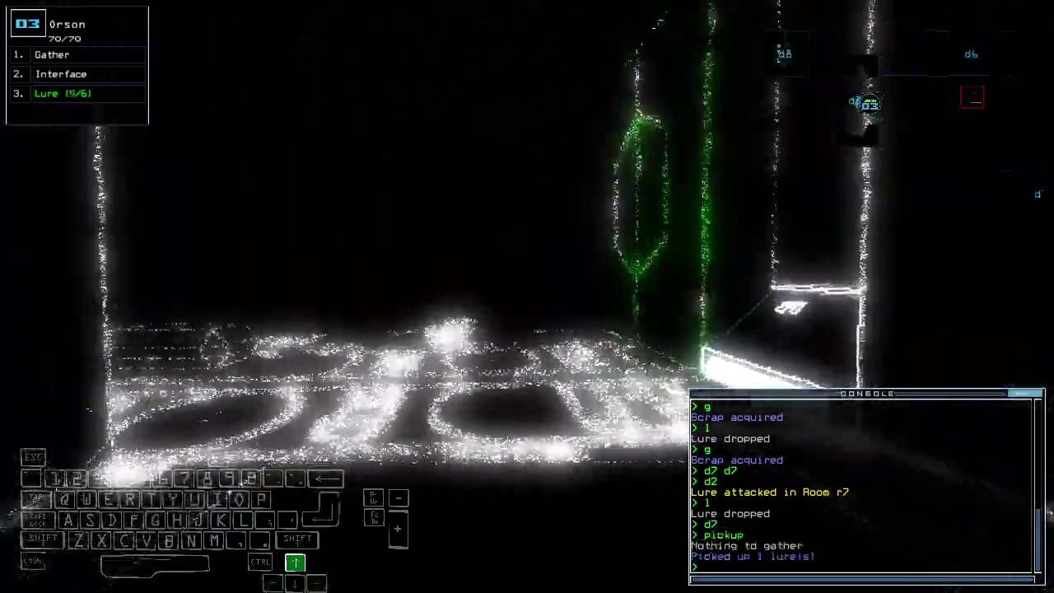
pyautogui.press('Up')
pyautogui.press('Return')
pyautogui.press('Up')
pyautogui.press('Left')
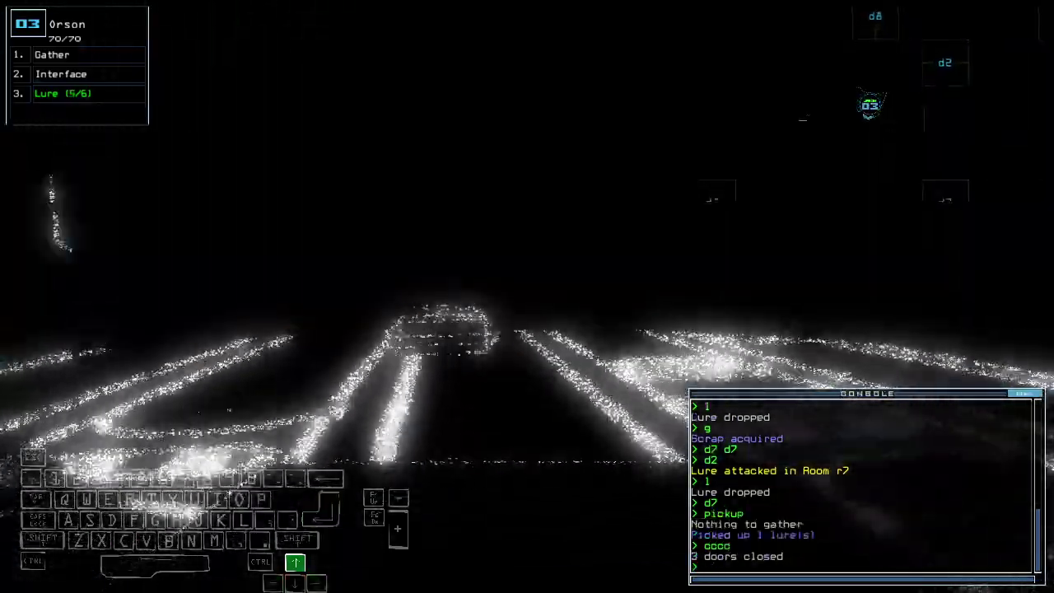
pyautogui.press('Up')
pyautogui.press('Up')
pyautogui.press('Up')
pyautogui.press('Right')
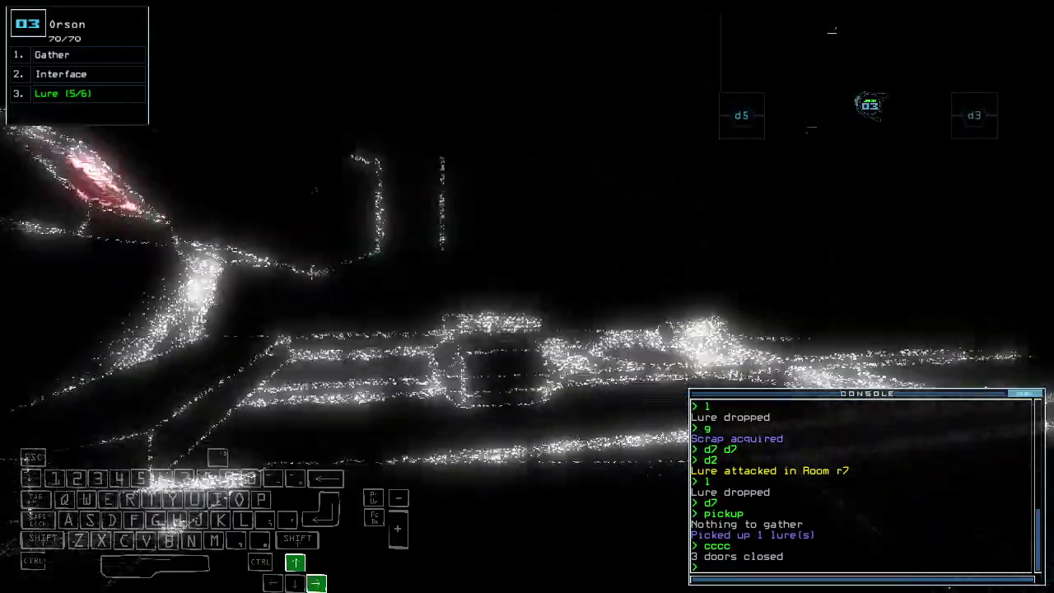
pyautogui.press('Up')
pyautogui.press('space')
pyautogui.press('space')
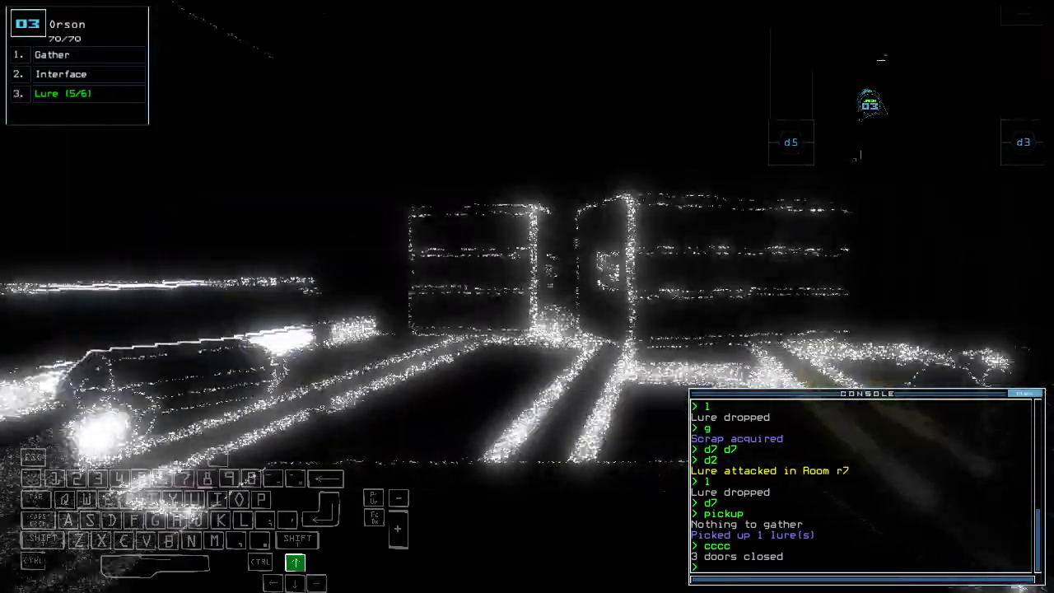
pyautogui.write('g')
pyautogui.press('Return')
pyautogui.press('space')
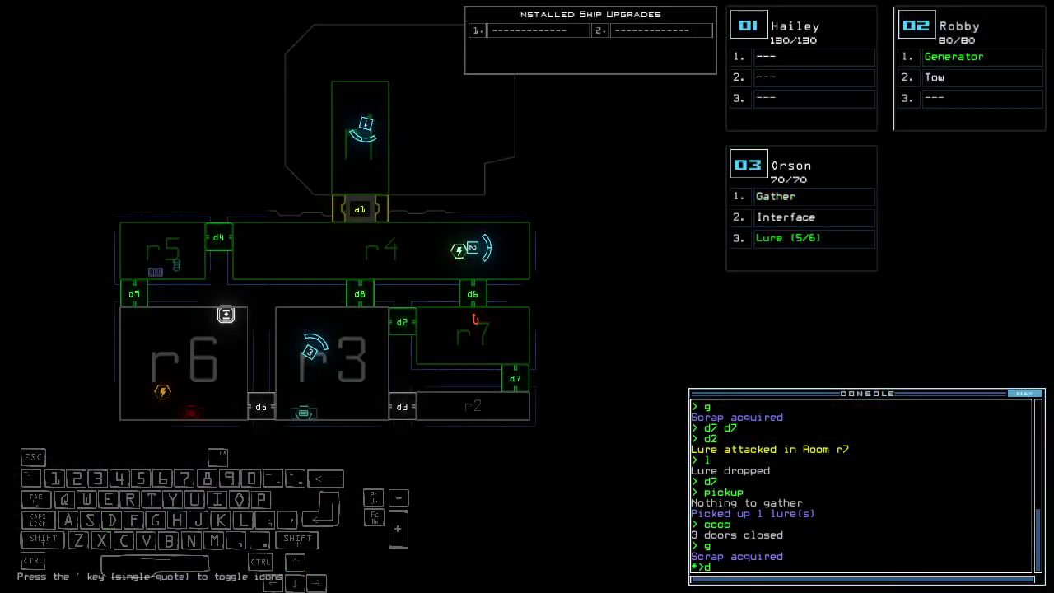
# Switch to drone 02's camera, check mission time and start steering it left
pyautogui.press('space')
pyautogui.press('Up')
pyautogui.press('Left')
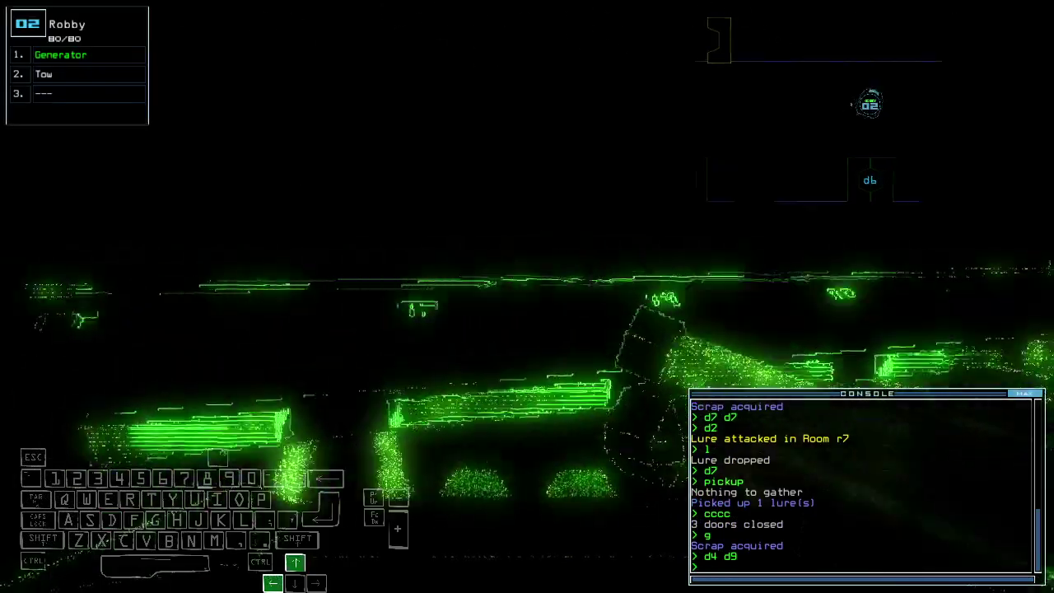
pyautogui.press('space')
pyautogui.write('d8')
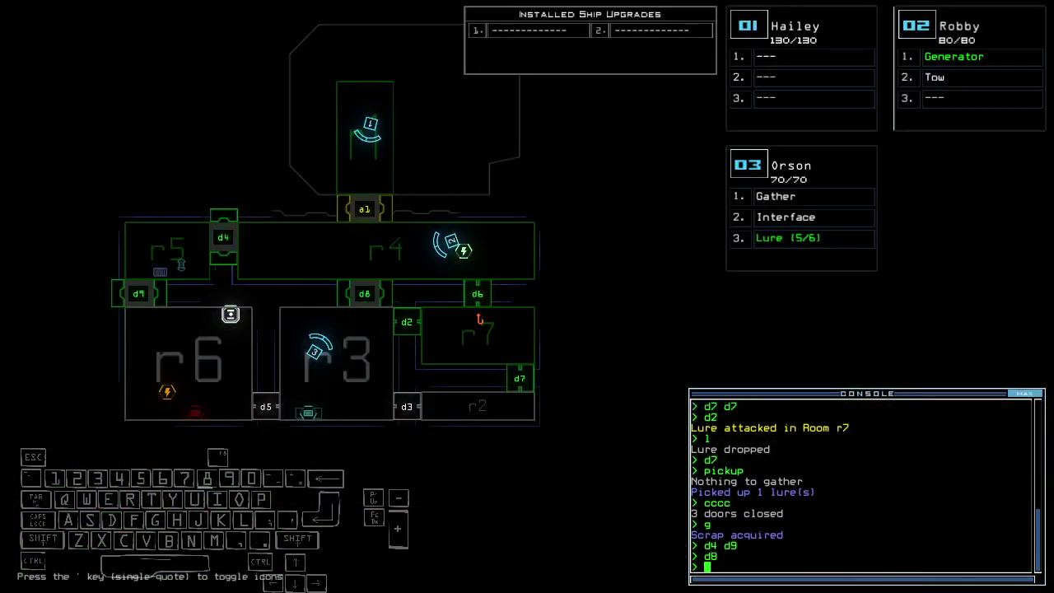
pyautogui.press('space')
pyautogui.write('time')
pyautogui.press('Return')
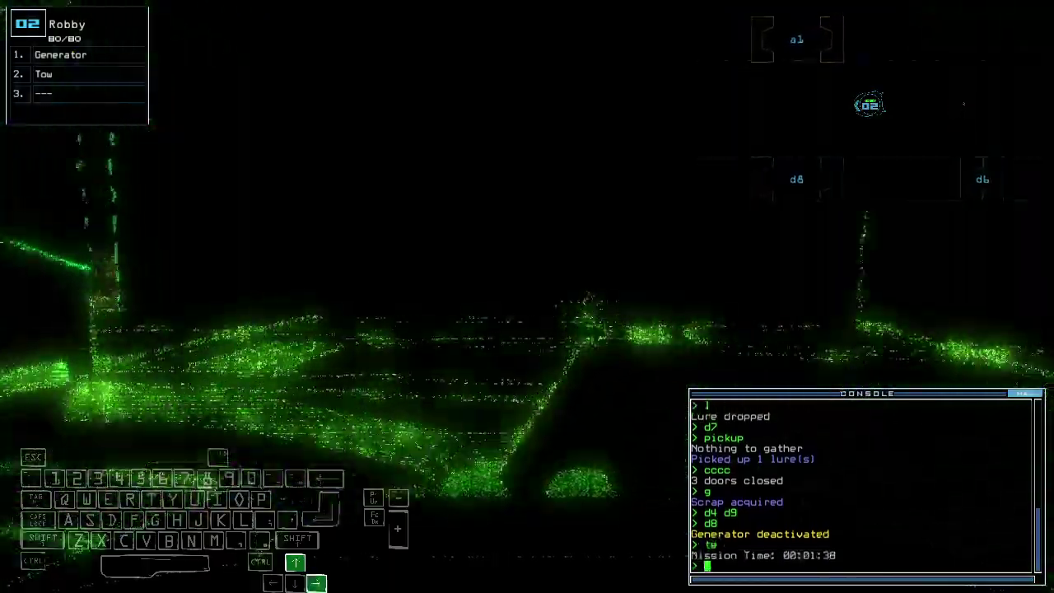
pyautogui.press('Up')
# Drive drone 2 through the corridors, turning right toward the next room
pyautogui.press('Up')
pyautogui.press('Left')
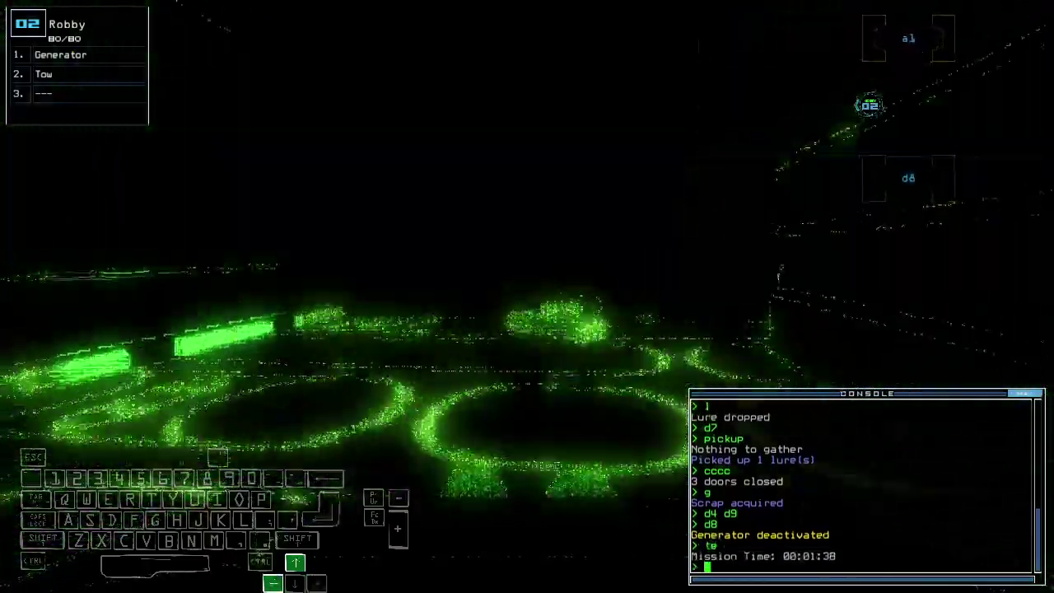
pyautogui.press('Up')
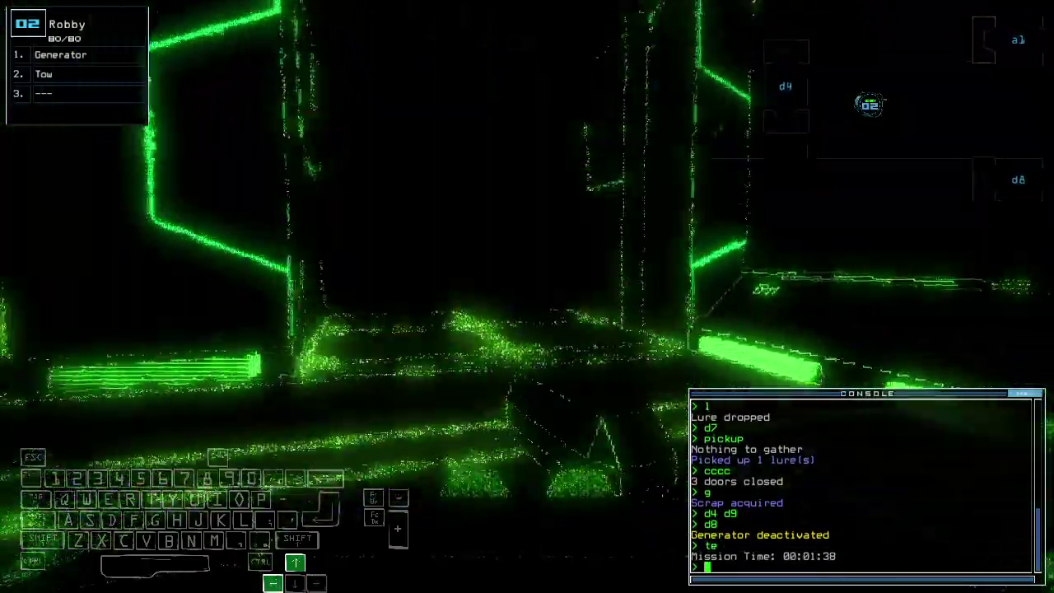
pyautogui.press('Up')
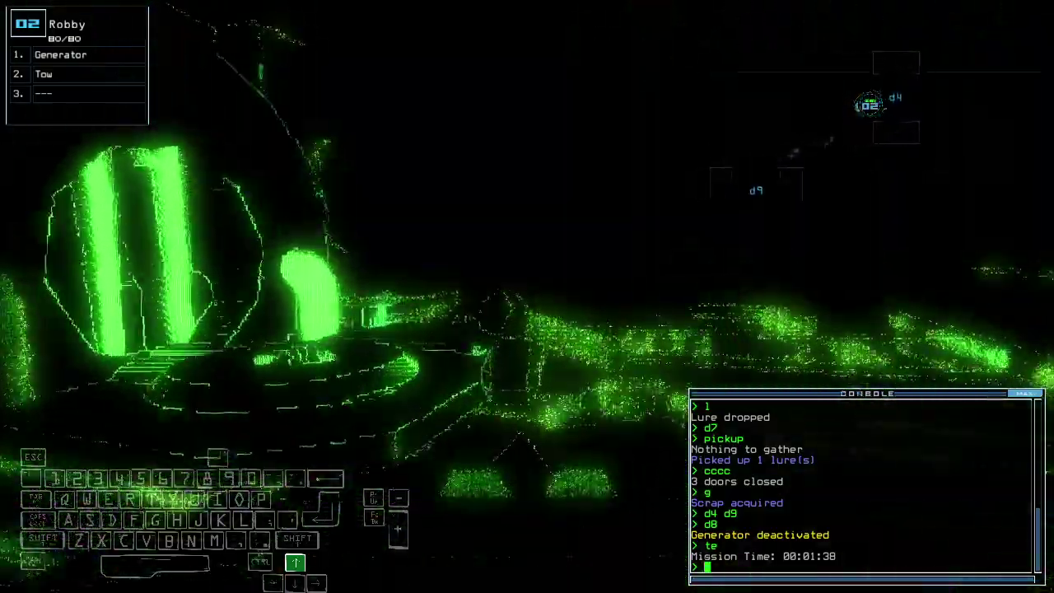
pyautogui.press('Up')
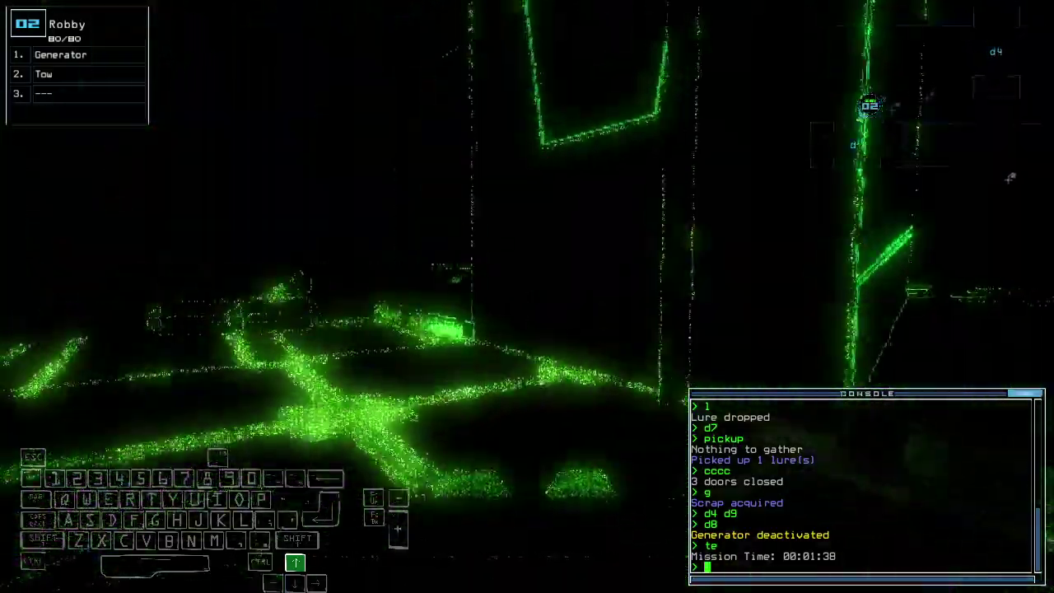
pyautogui.press('Up')
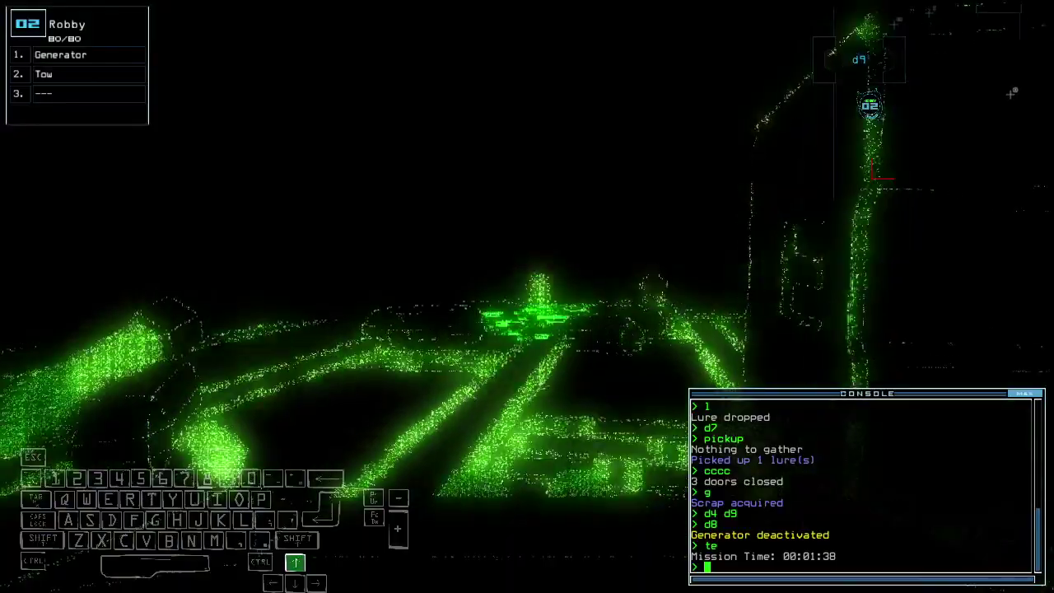
pyautogui.press('Right')
pyautogui.press('Up')
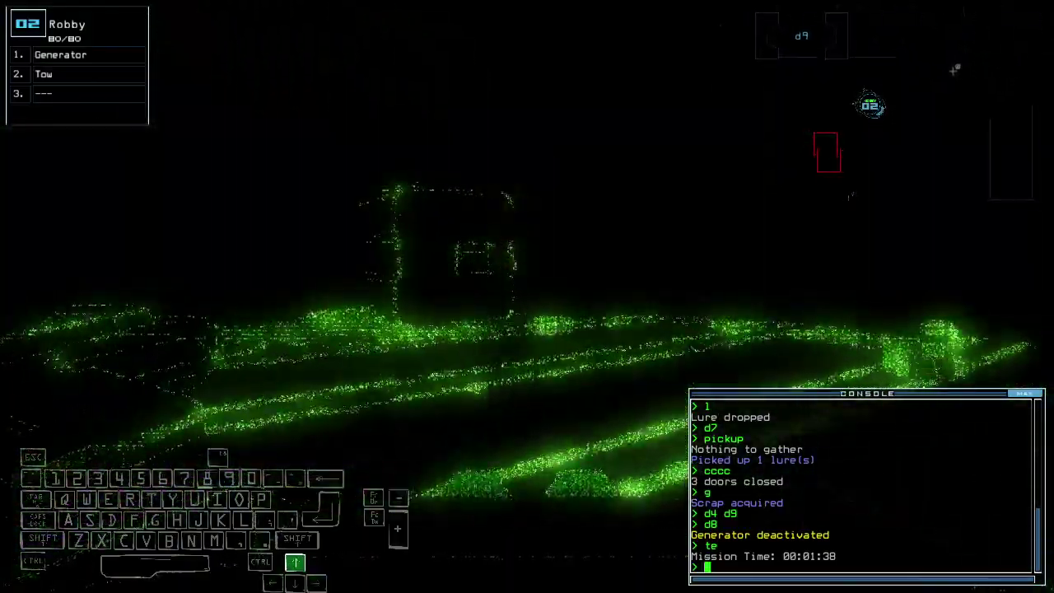
pyautogui.press('Up')
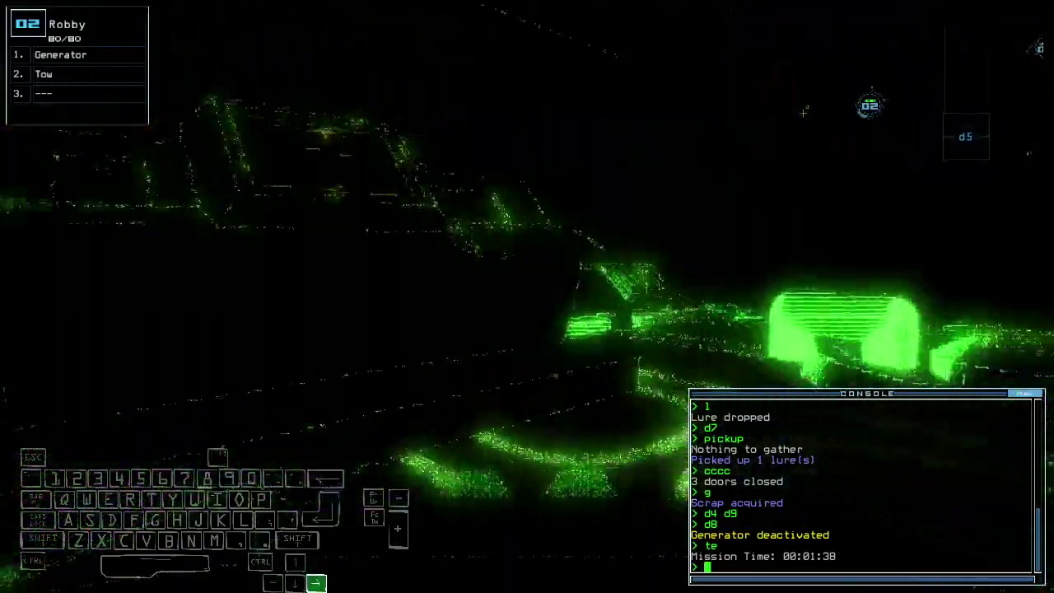
pyautogui.write('g')
# Reactivate the generator, then scan nearby rooms with drone 3 and disable door d5's interface
pyautogui.press('Return')
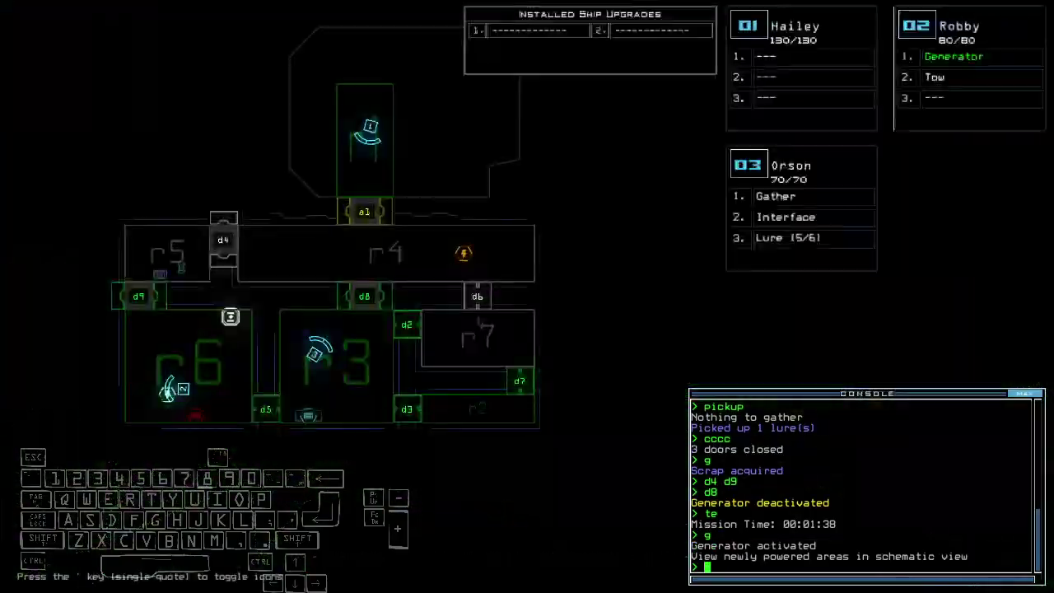
pyautogui.press('3')
pyautogui.press('Down')
pyautogui.press('Return')
pyautogui.write('survey')
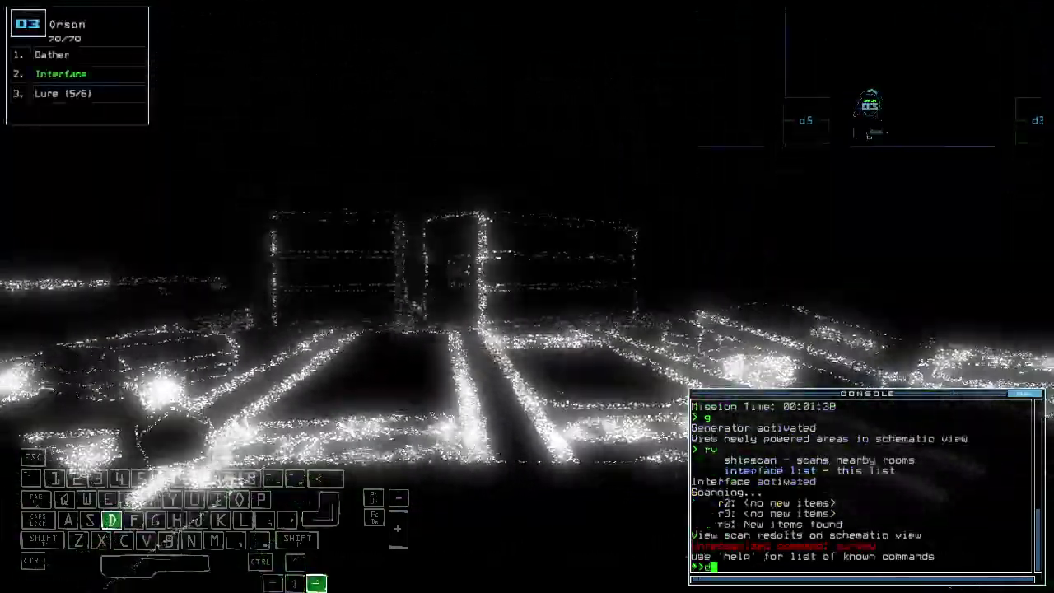
pyautogui.press('Return')
pyautogui.write('d5')
pyautogui.press('Return')
pyautogui.press('space')
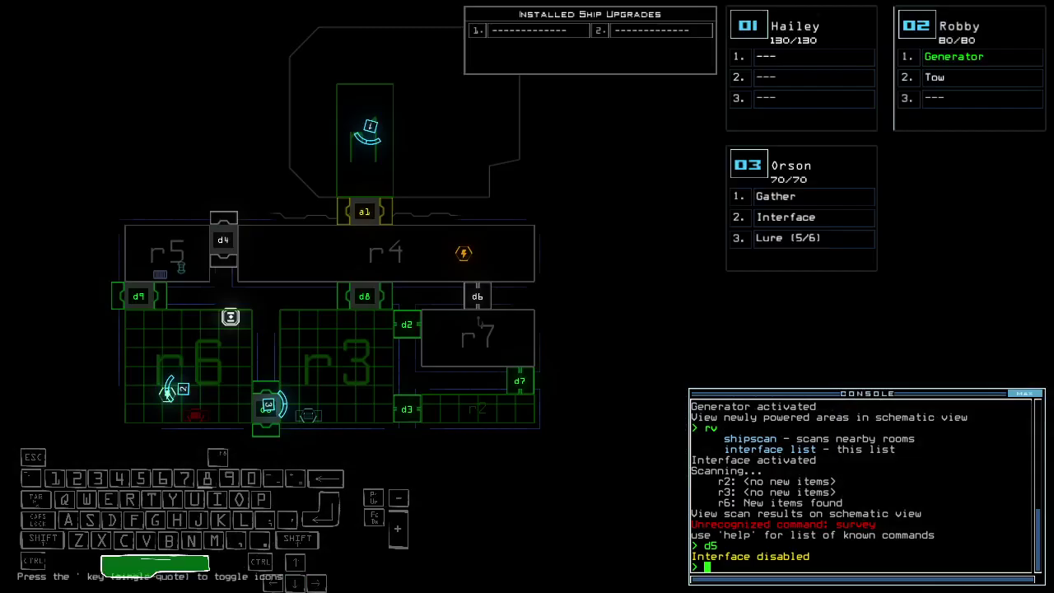
# Drive drone 2 forward, shut off the generator and check the mission time
pyautogui.press('2')
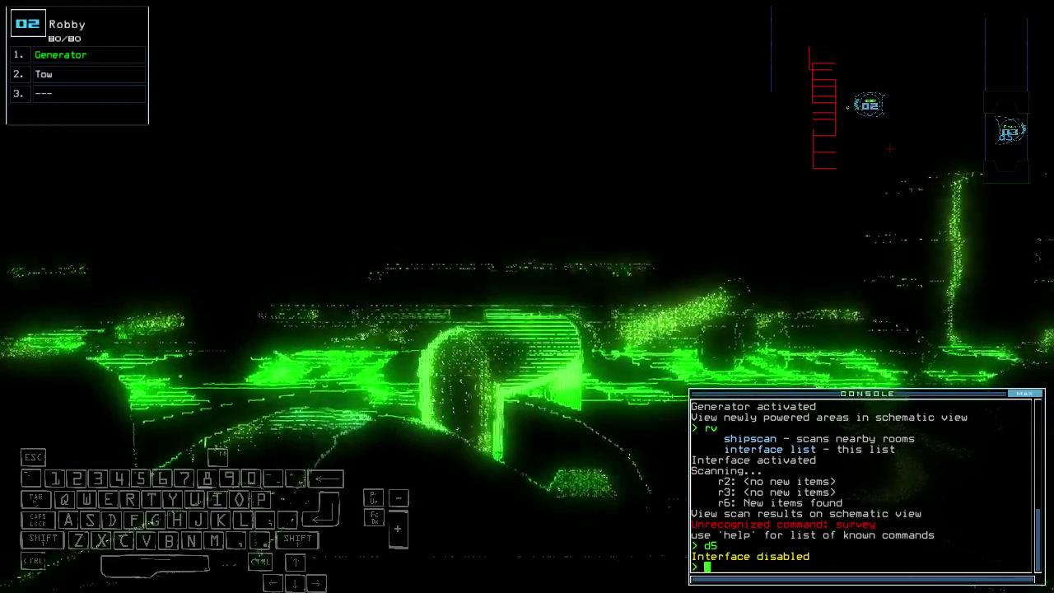
pyautogui.press('Up')
pyautogui.press('Up')
pyautogui.press('Up')
pyautogui.write('te')
pyautogui.press('Return')
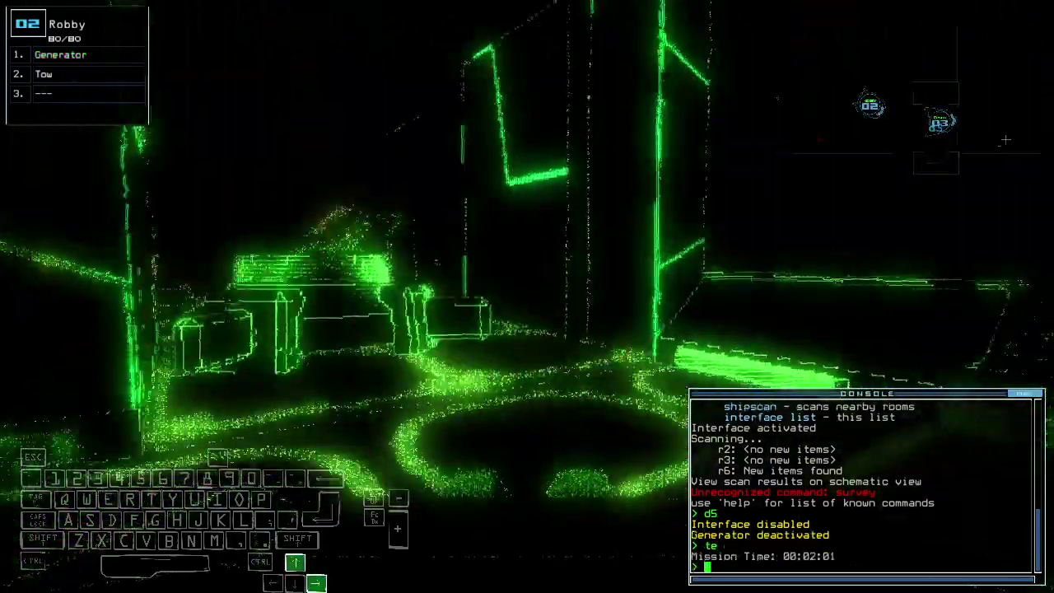
pyautogui.press('Up')
pyautogui.press('Up')
pyautogui.press('Up')
pyautogui.press('3')
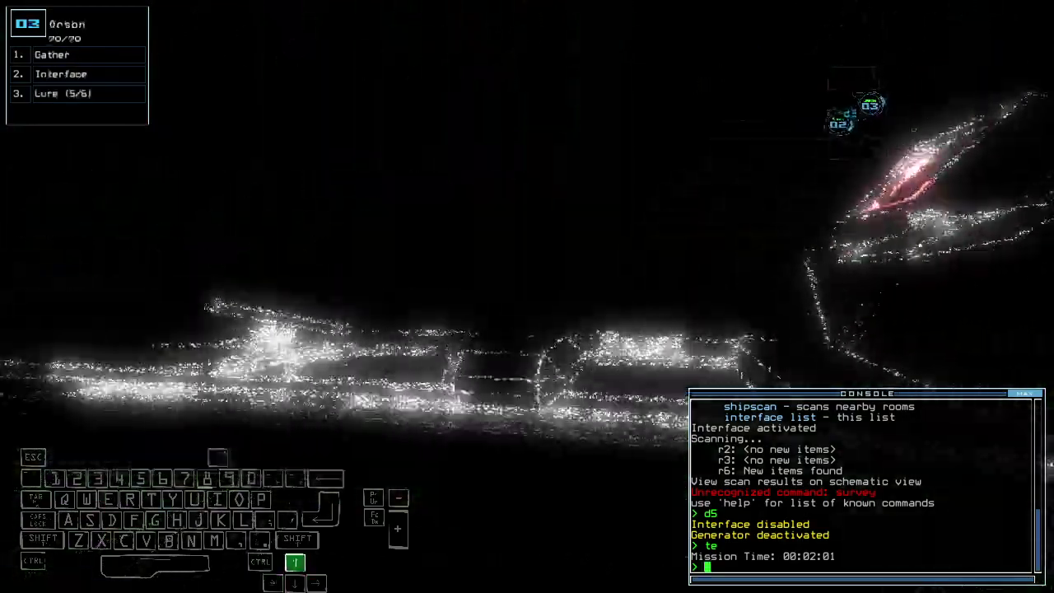
pyautogui.press('Up')
pyautogui.write('2')
pyautogui.write('ba ')
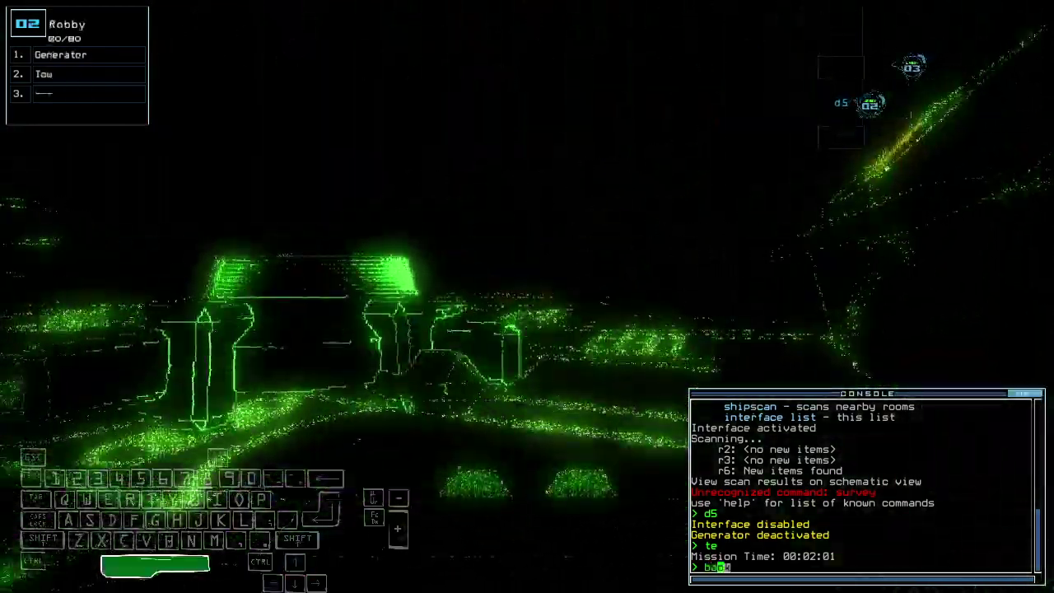
pyautogui.write('ck 2')
# Send drone 2 back to r1 with 'back 2' and drive drone 3 into the docking room
pyautogui.press('Return')
pyautogui.press('3')
pyautogui.press('Up')
pyautogui.press('Up')
pyautogui.press('Up')
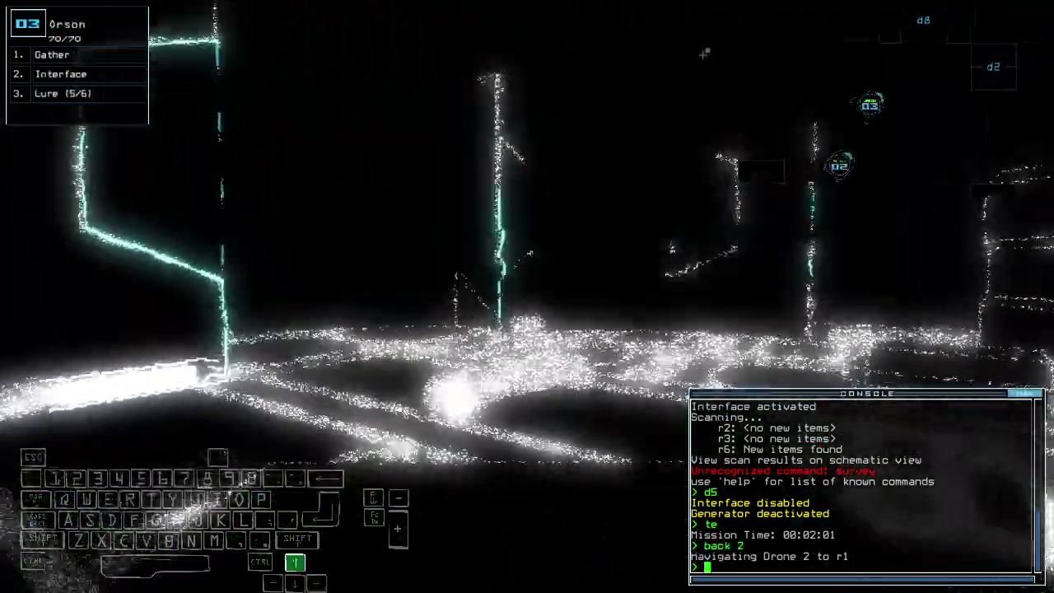
pyautogui.press('Up')
pyautogui.press('Up')
pyautogui.press('Up')
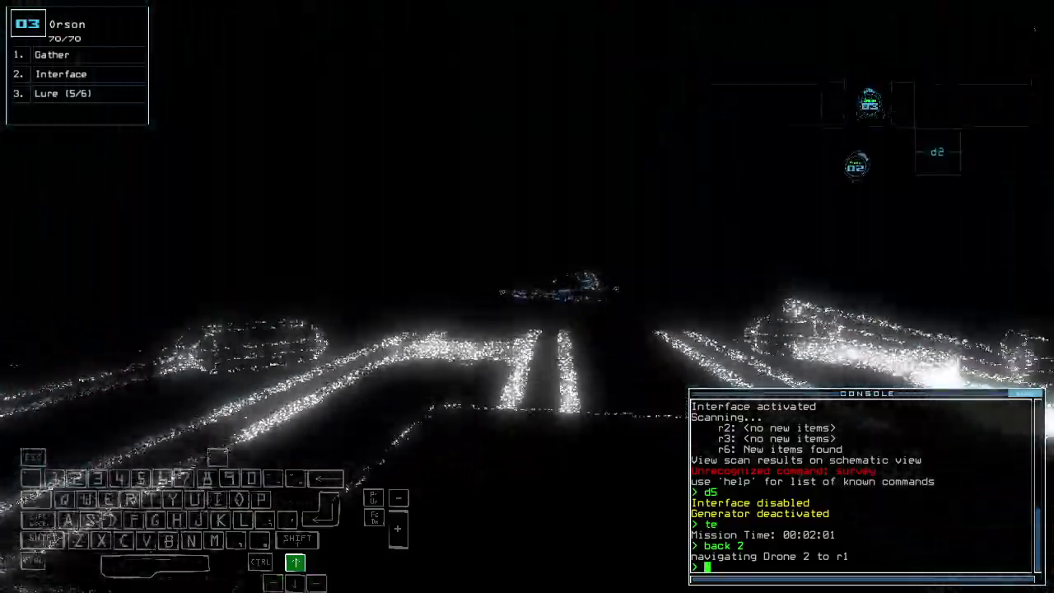
pyautogui.press('Up')
pyautogui.press('Up')
pyautogui.press('Up')
pyautogui.press('Up')
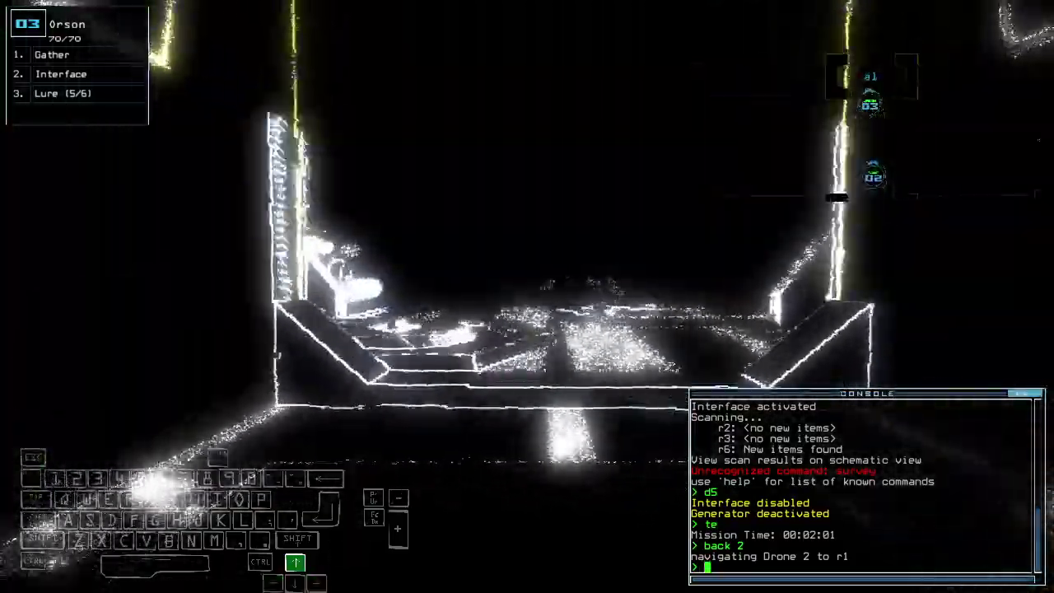
pyautogui.press('Up')
pyautogui.press('Up')
pyautogui.press('Up')
pyautogui.press('Up')
pyautogui.press('Up')
pyautogui.press('Up')
pyautogui.press('space')
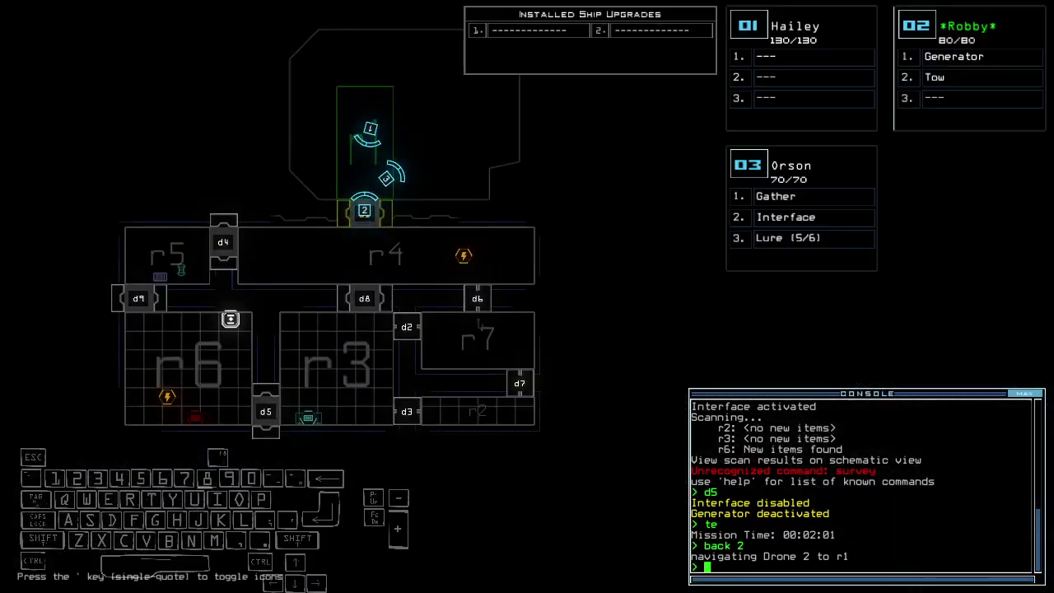
pyautogui.write('out')
# End the run with 'out', dismiss the 615-point score and leave the leaderboard
pyautogui.press('Return')
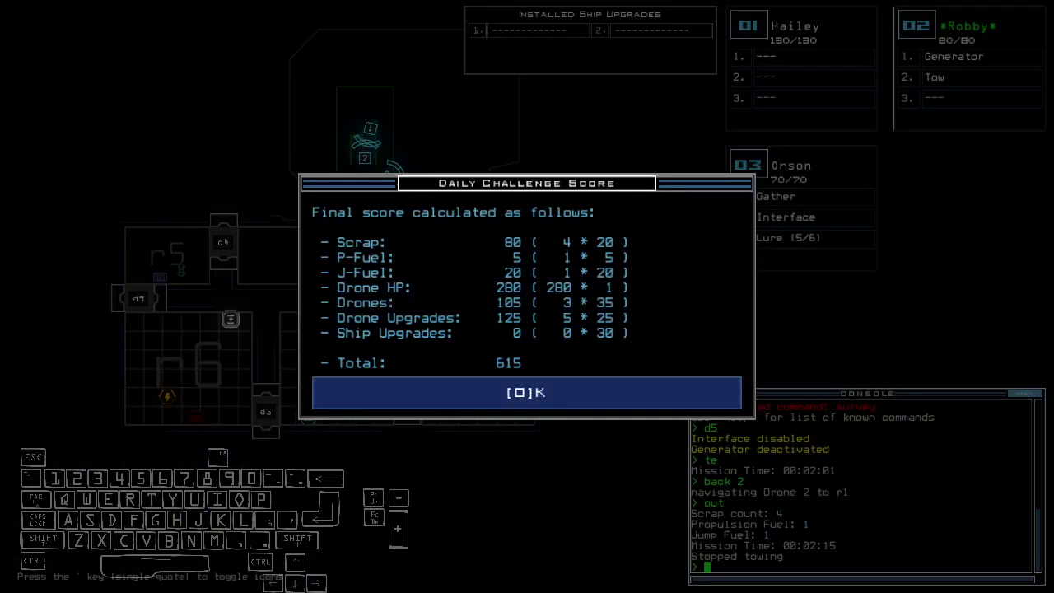
pyautogui.press('o')
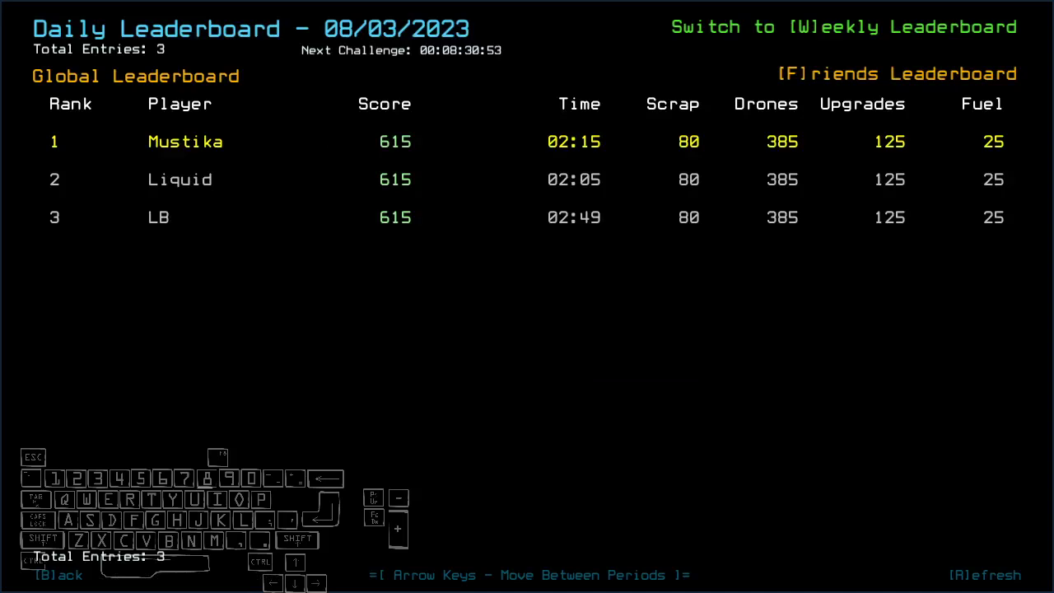
pyautogui.press('b')
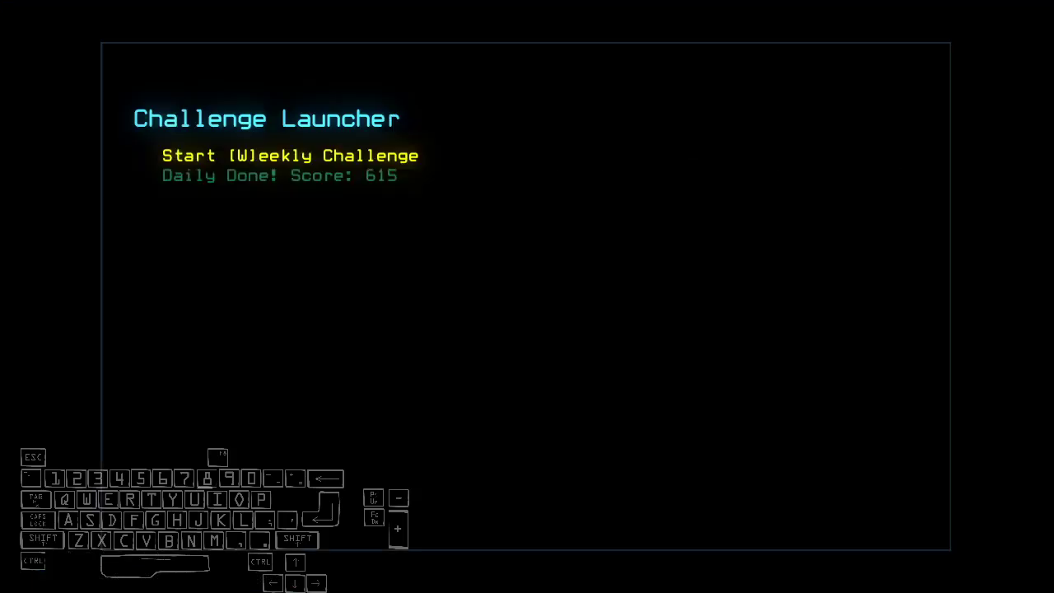
# Return to the Boot Utility menu and open the graphics options
pyautogui.press('b')
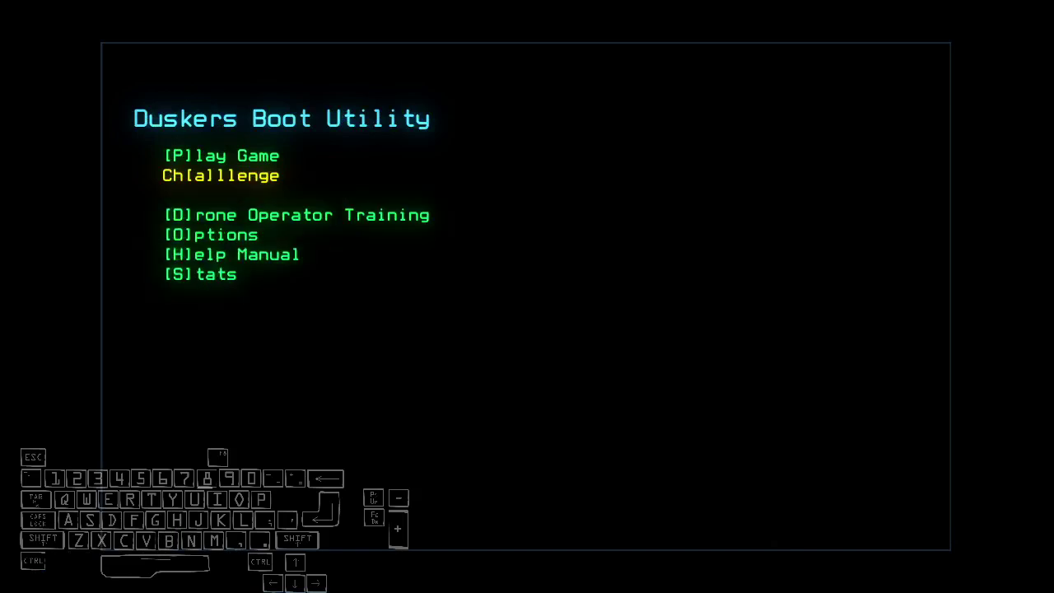
pyautogui.press('o')
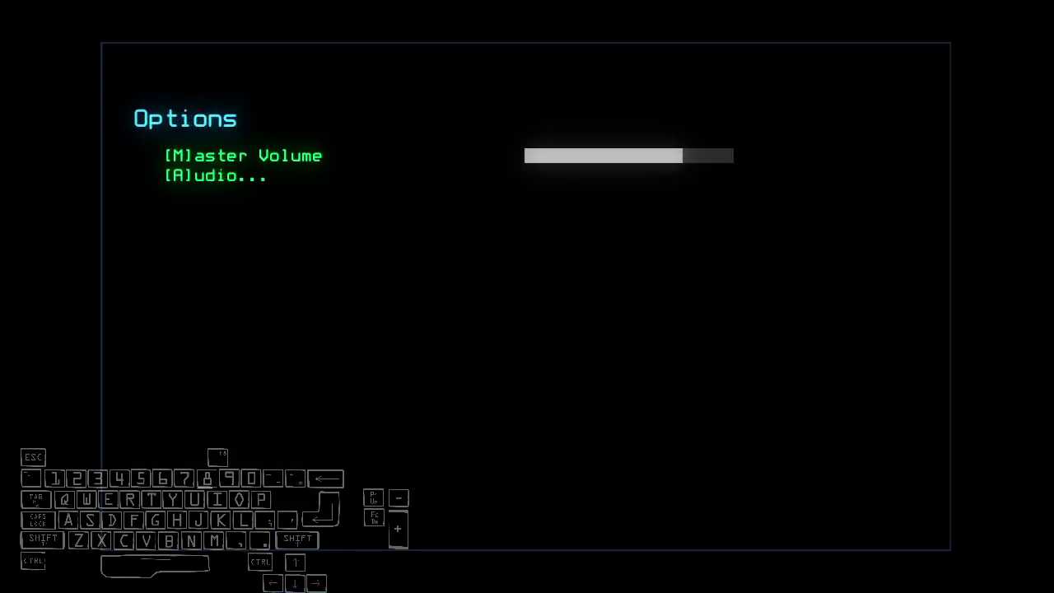
pyautogui.press('g')
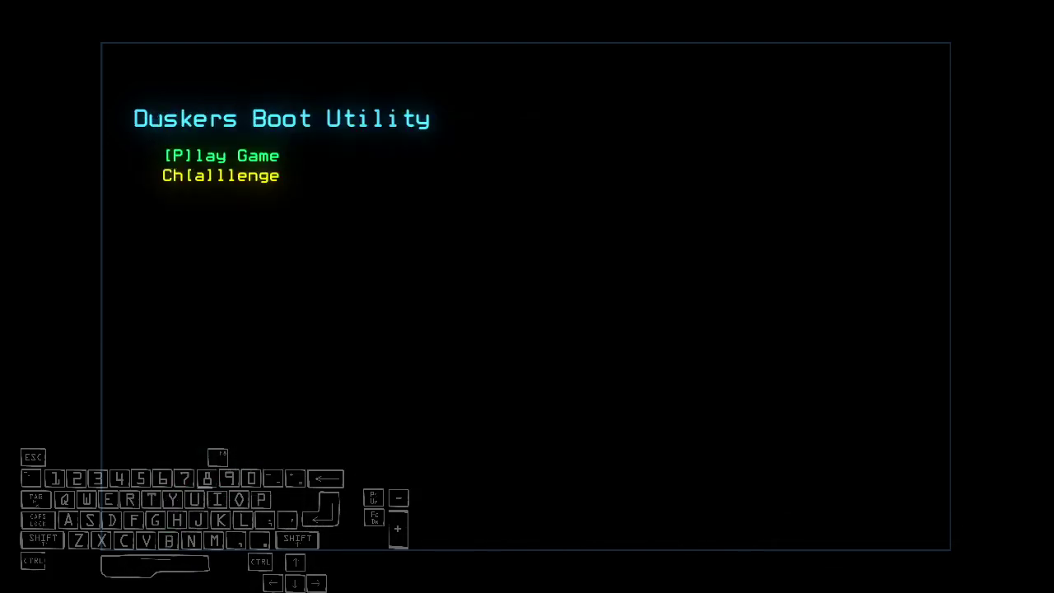
# Launch the modded daily challenge and dock at room r2 with three drones
pyautogui.press('a')
pyautogui.write('sta')
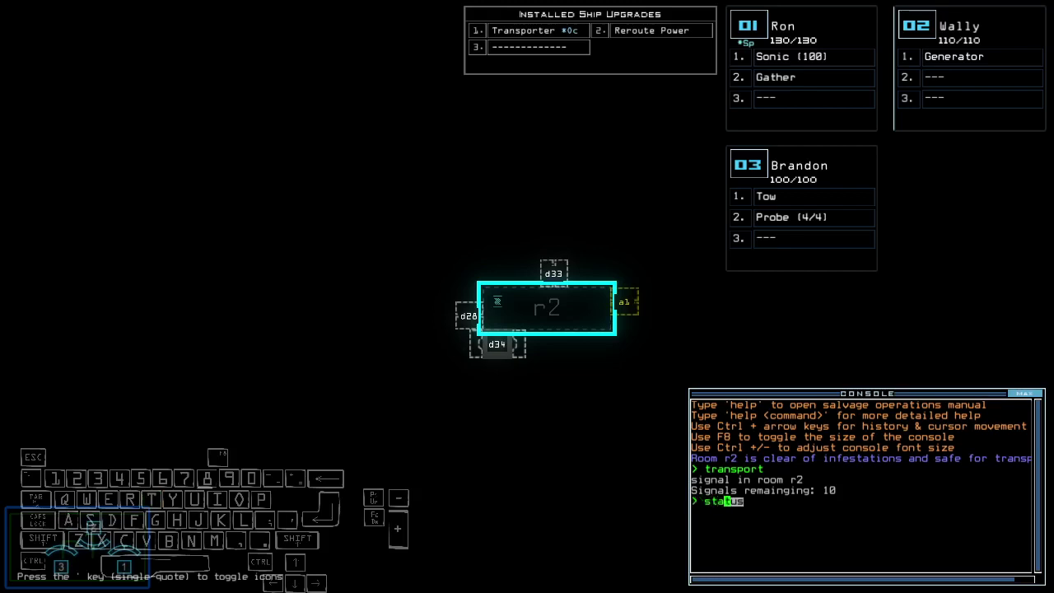
# Check outpost status, then give Ron Sonic, Gather and Probe, and Wally Generator and Tow
pyautogui.press('Return')
pyautogui.write('ready 3 ;set')
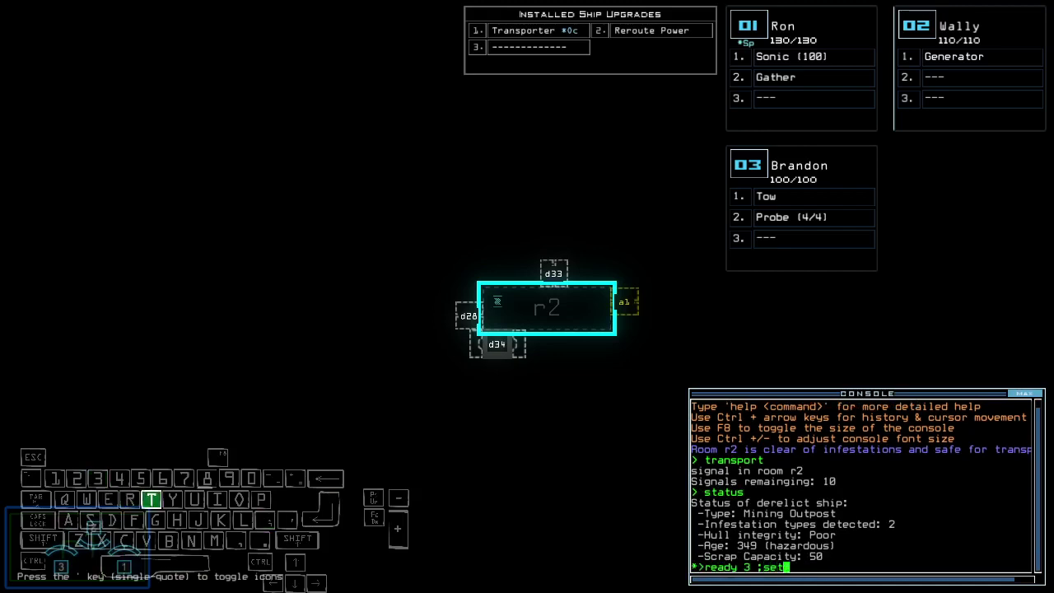
pyautogui.write('2')
pyautogui.press('Return')
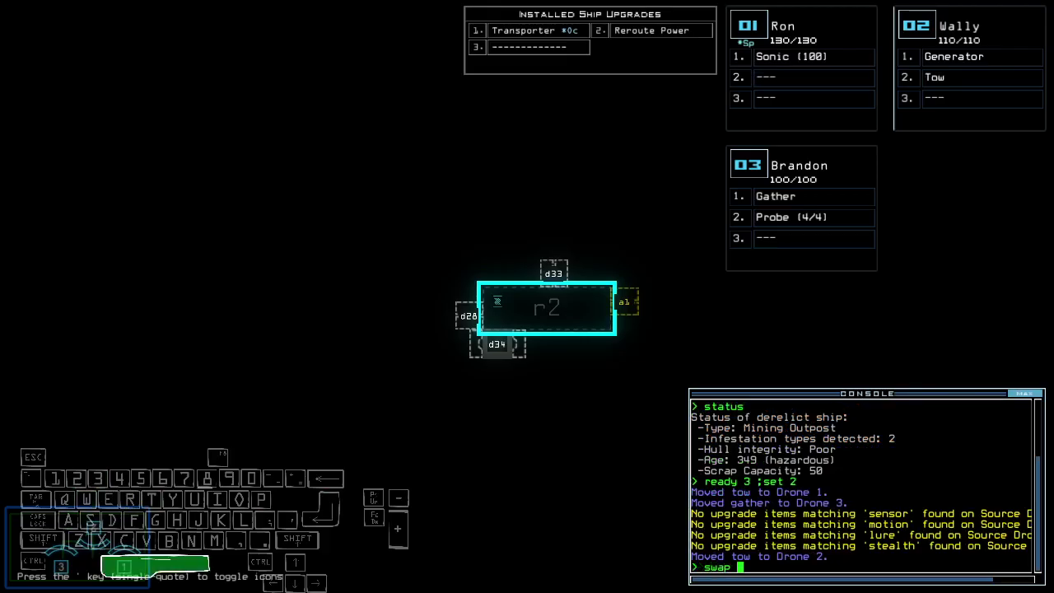
pyautogui.press('space')
pyautogui.press('Up')
pyautogui.press('Left')
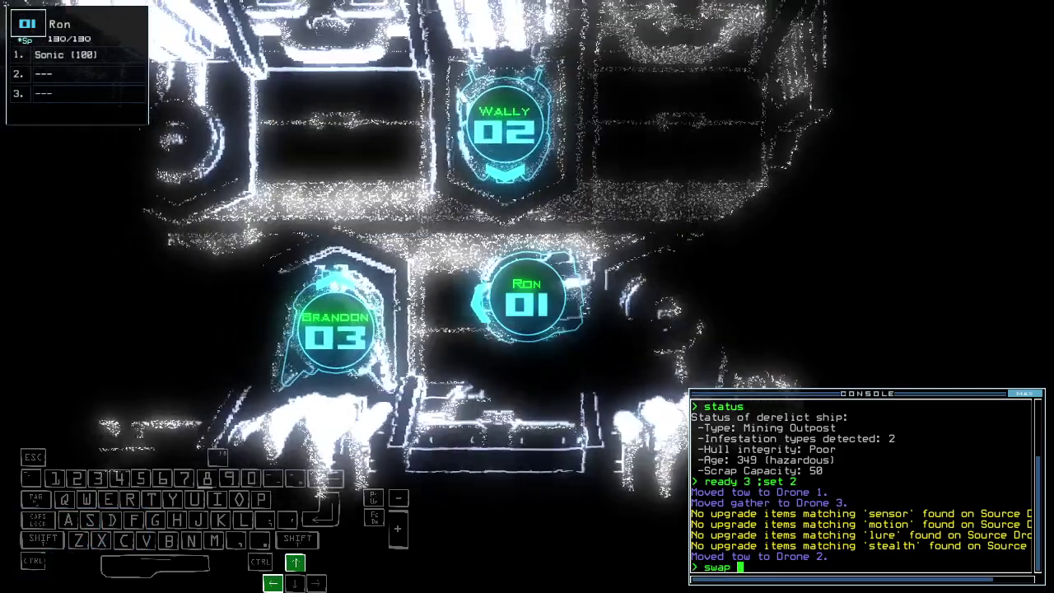
pyautogui.press('Return')
pyautogui.press('Return')
pyautogui.press('Escape')
pyautogui.write('transport 1 2 r2')
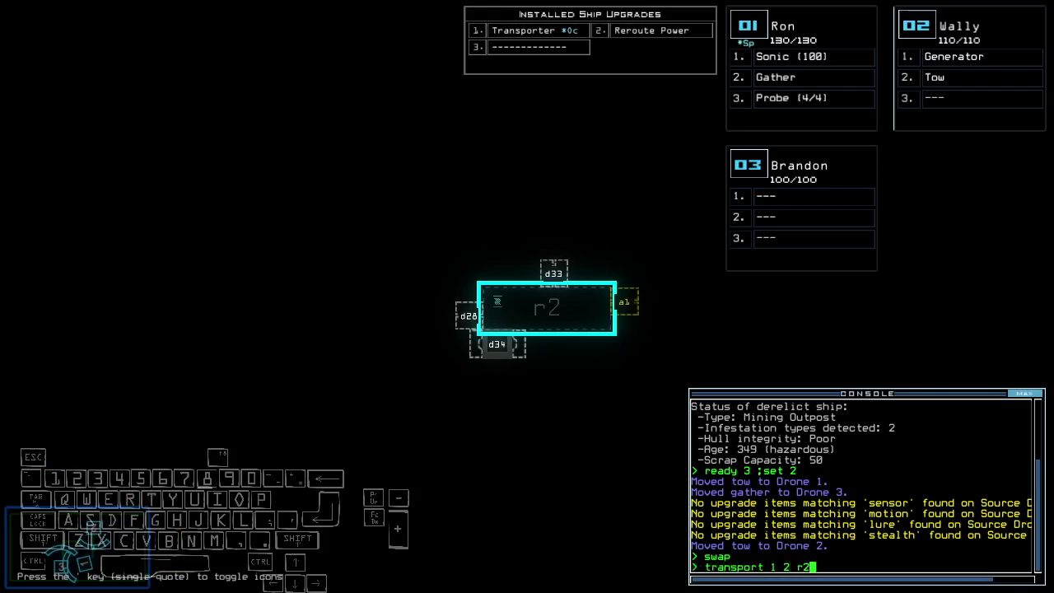
# Transport drones 1 and 2 into r2, start Wally's generator, drop a probe and gather fuel
pyautogui.press('Return')
pyautogui.write('generator 2')
pyautogui.press('Return')
pyautogui.write('1')
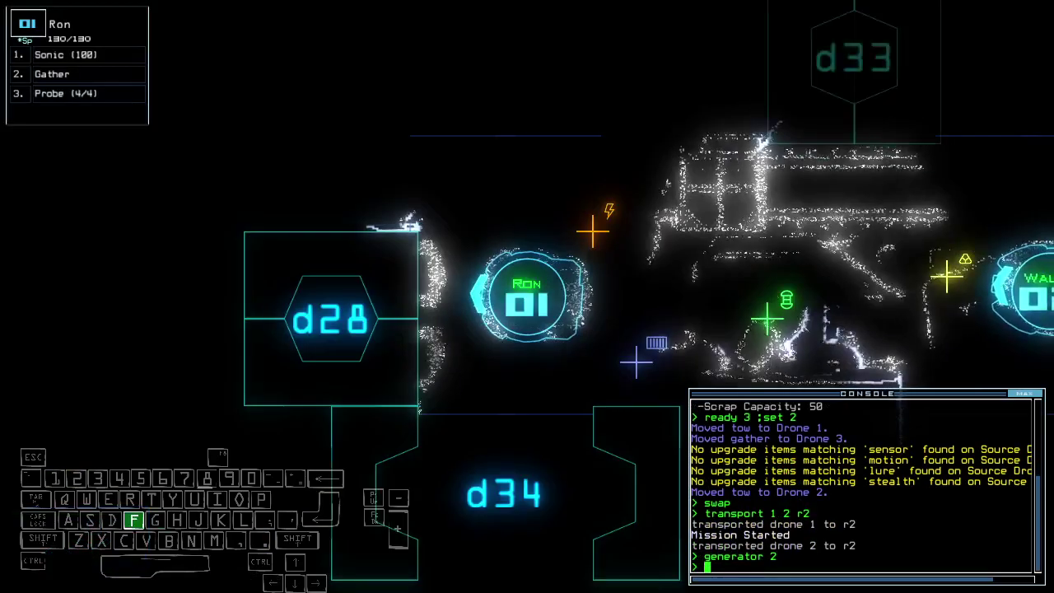
pyautogui.write('ffff')
pyautogui.press('Return')
pyautogui.write('g')
pyautogui.press('Return')
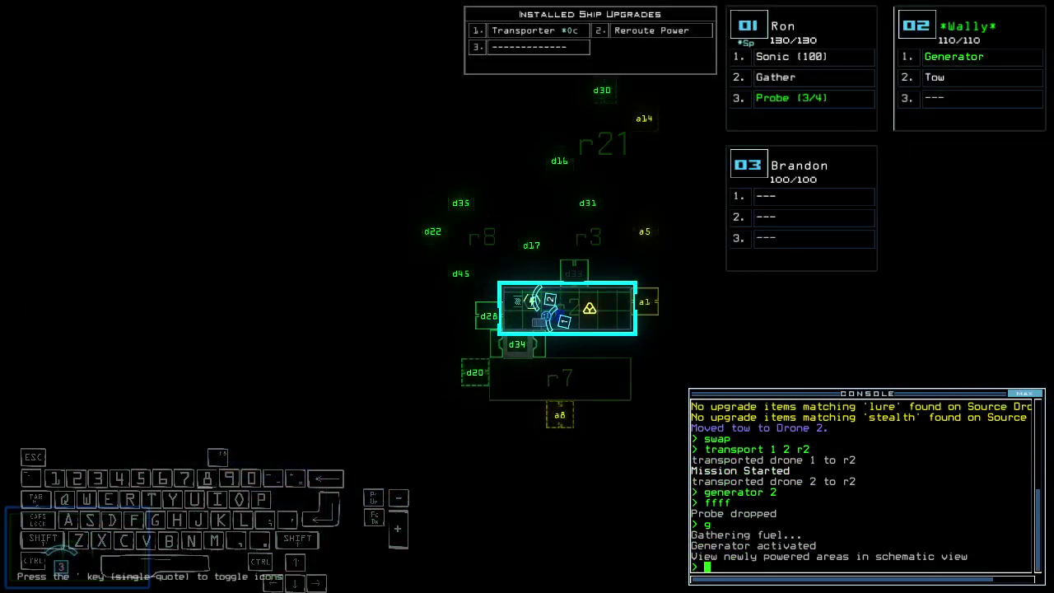
# Drive Ron toward the scrap in the room
pyautogui.press('space')
pyautogui.press('Up')
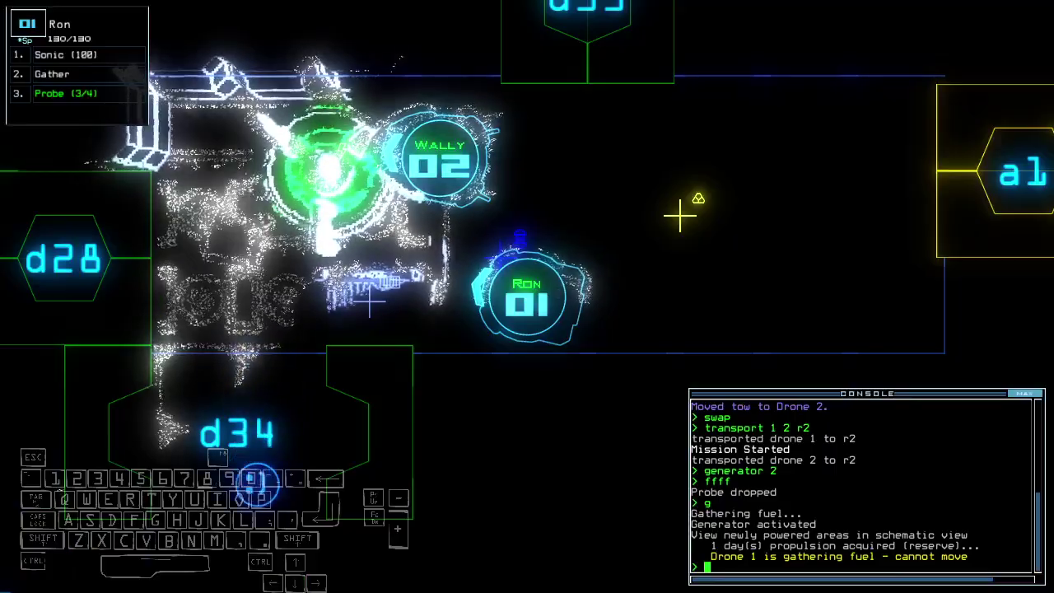
pyautogui.press('Up')
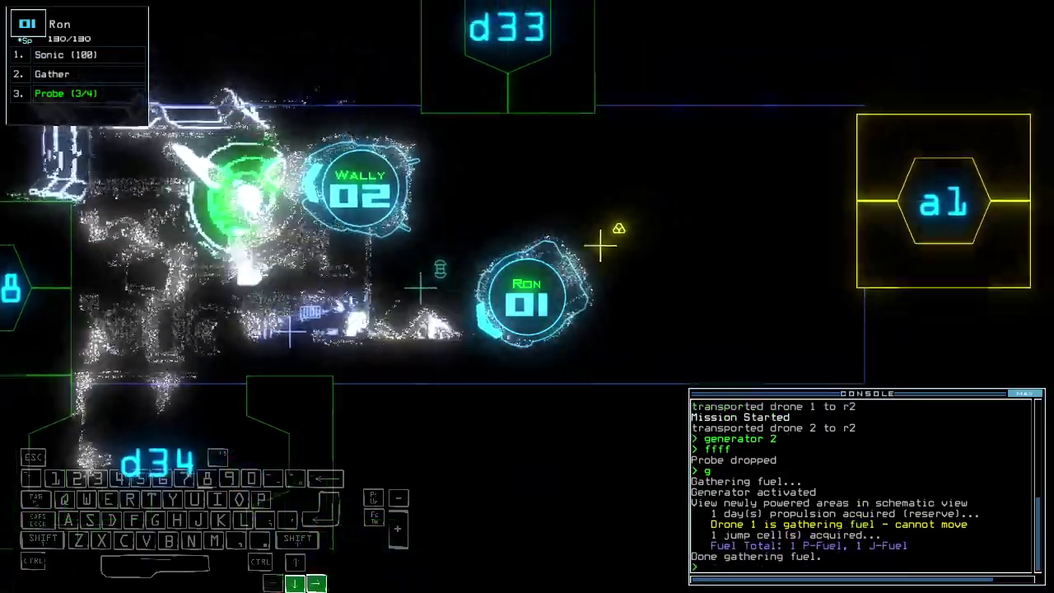
pyautogui.press('Return')
pyautogui.write('d28 d28')
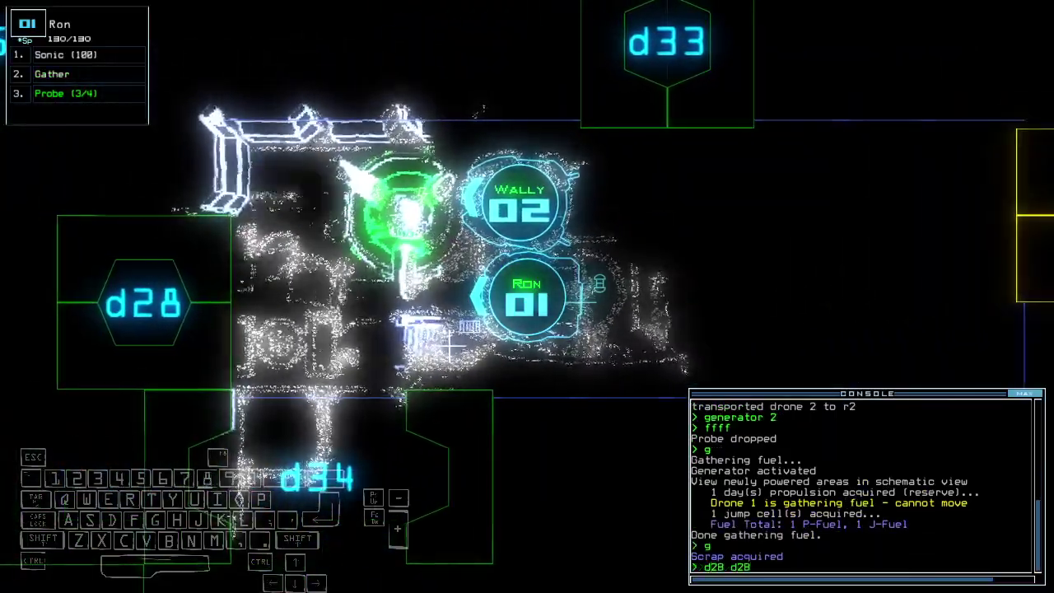
# Send Ron through d28, recover the probe, close the door and gather scrap
pyautogui.press('Return')
pyautogui.press('space')
pyautogui.press('space')
pyautogui.write('pickup')
pyautogui.press('Return')
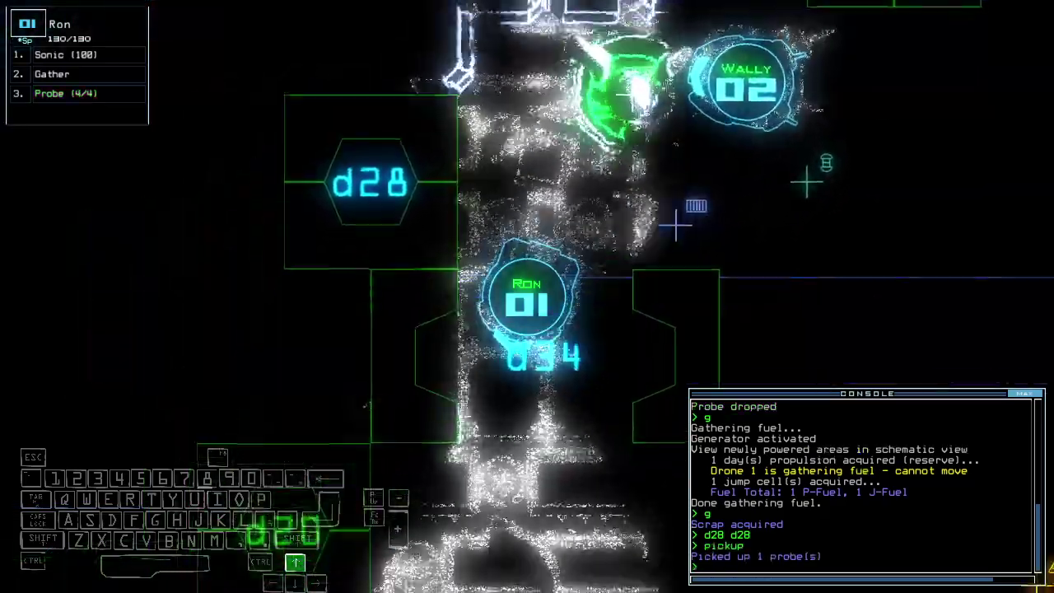
pyautogui.write('cccc')
pyautogui.press('Return')
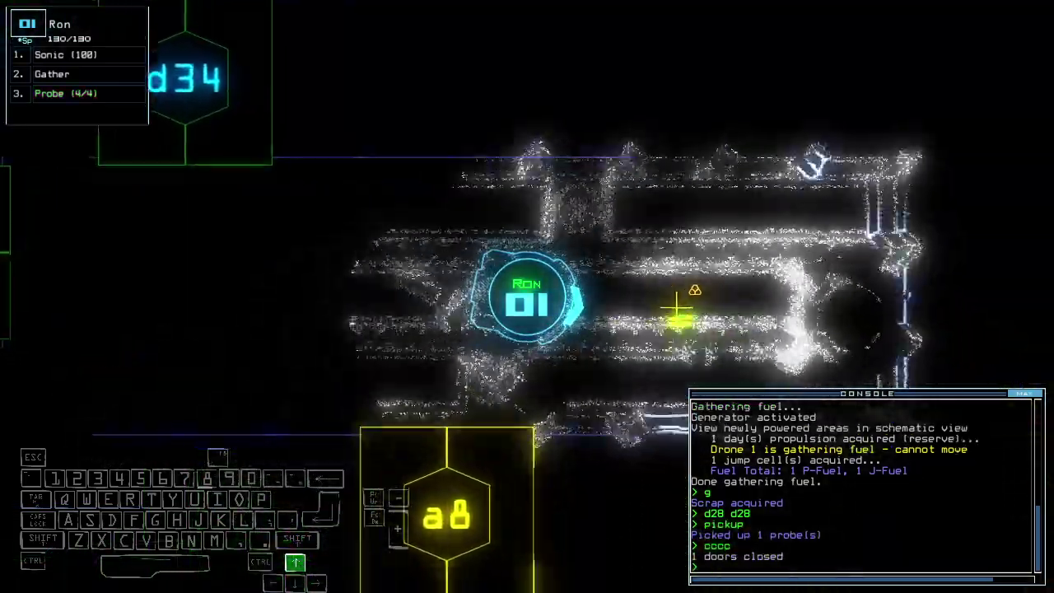
pyautogui.write('g')
pyautogui.press('Return')
pyautogui.press('space')
pyautogui.press('space')
pyautogui.write('d20 d20')
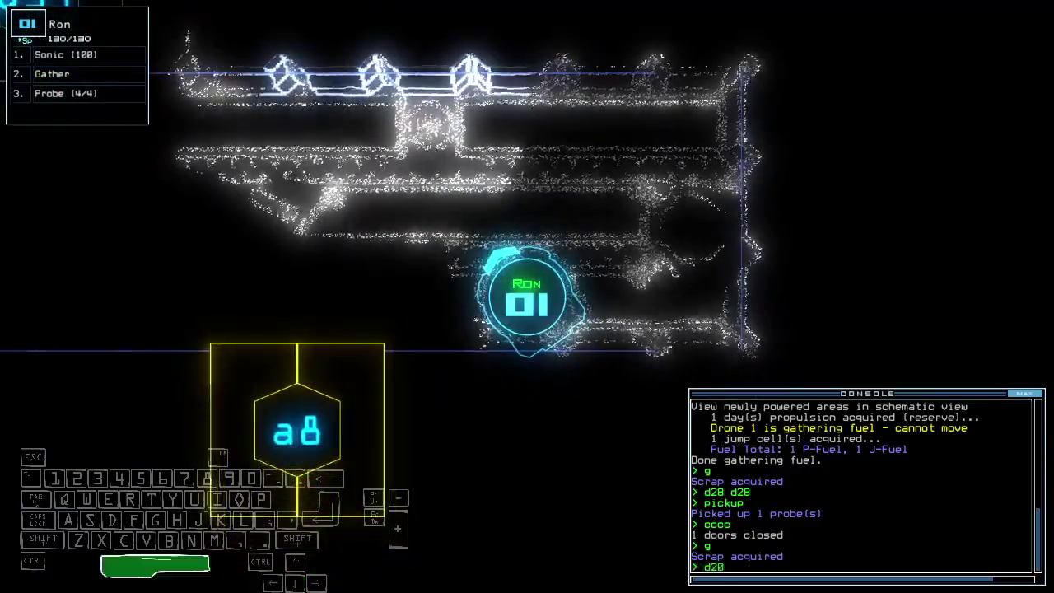
# Drive Ron along the corridor to door d20 and open it
pyautogui.press('Return')
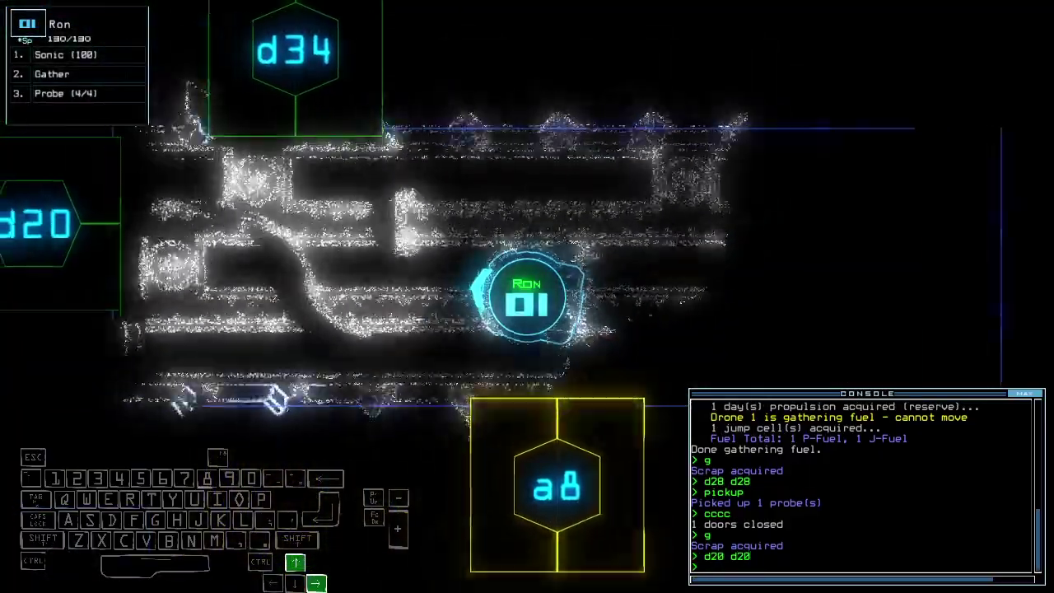
pyautogui.write('d20')
pyautogui.press('space')
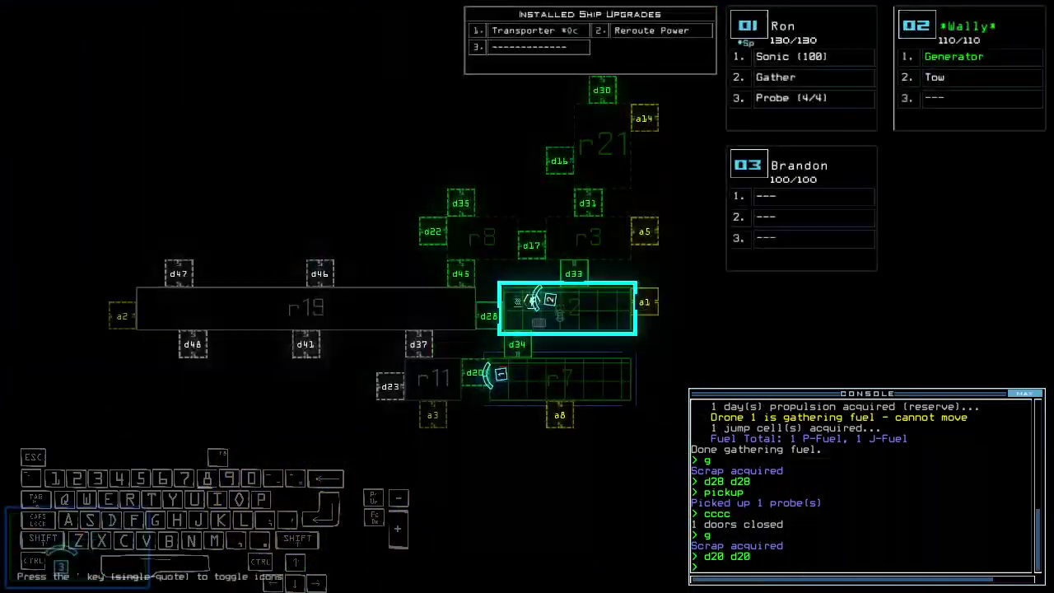
pyautogui.press('space')
pyautogui.press('Down')
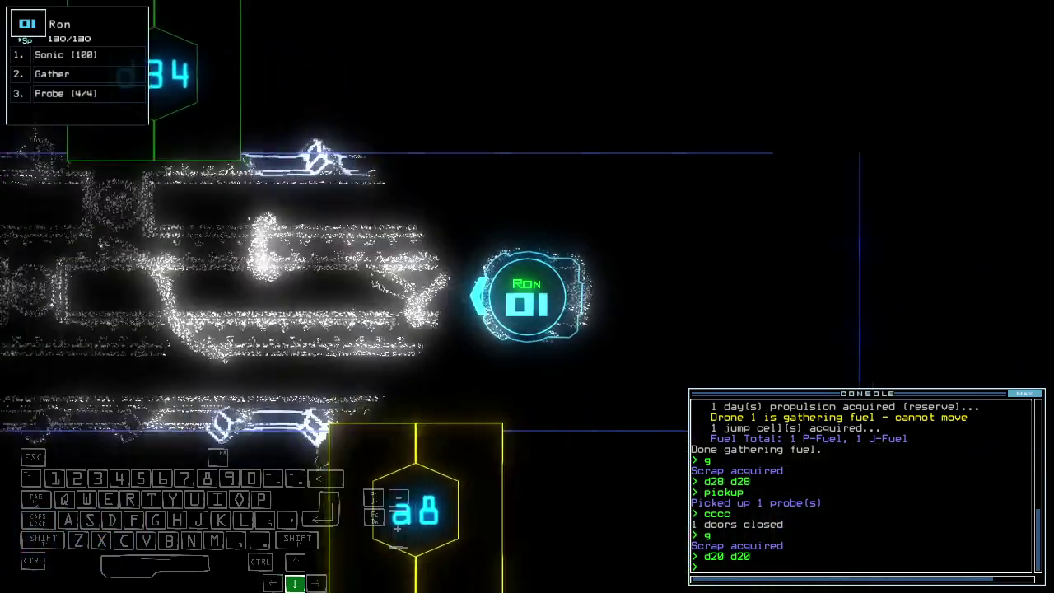
pyautogui.press('space')
pyautogui.press('space')
pyautogui.write('d20')
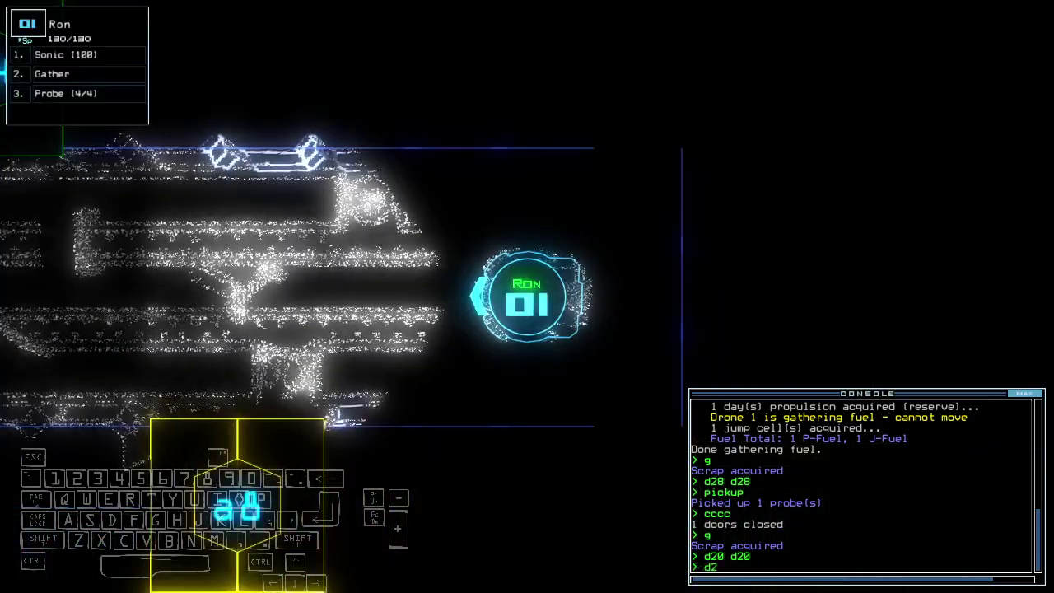
pyautogui.press('Return')
pyautogui.write('vacuum r7 a8')
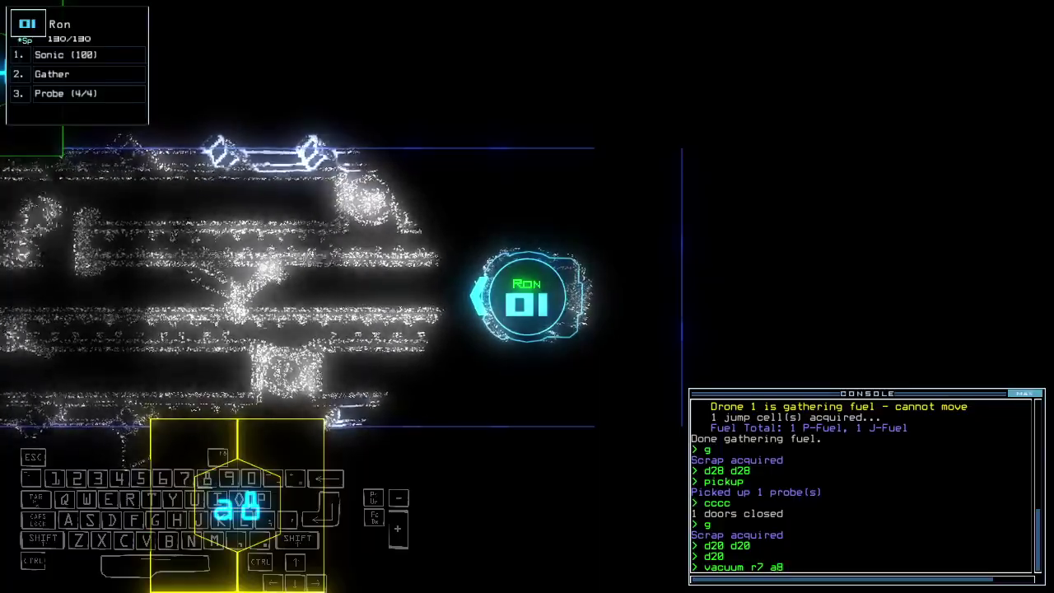
# Vent r7 via airlock a8, probe past d20, close it, and reroute power to r2, r7, r19
pyautogui.press('Return')
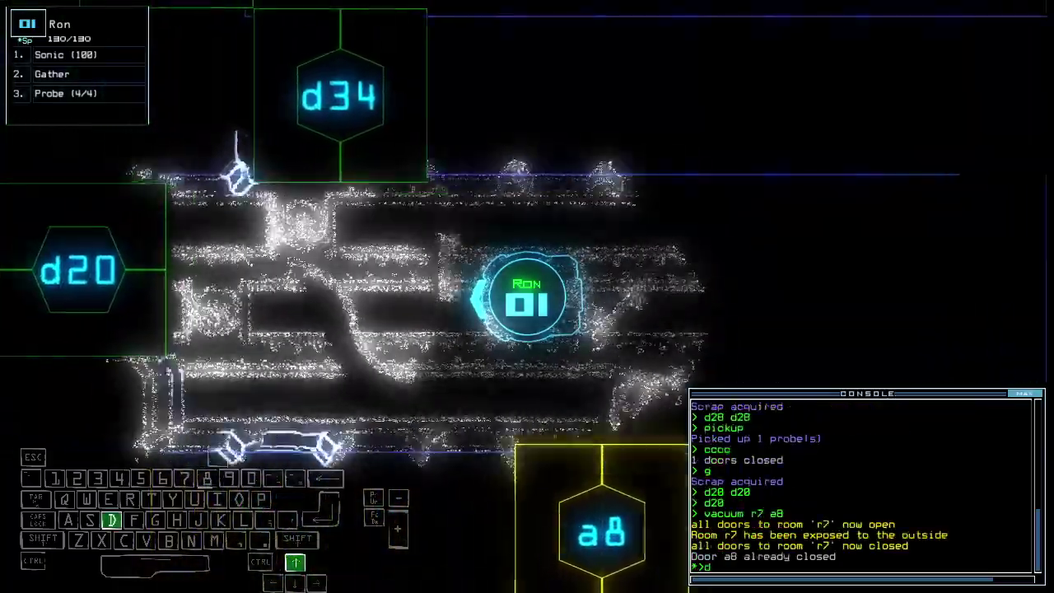
pyautogui.write('d20')
pyautogui.press('Return')
pyautogui.write('ffff')
pyautogui.press('Return')
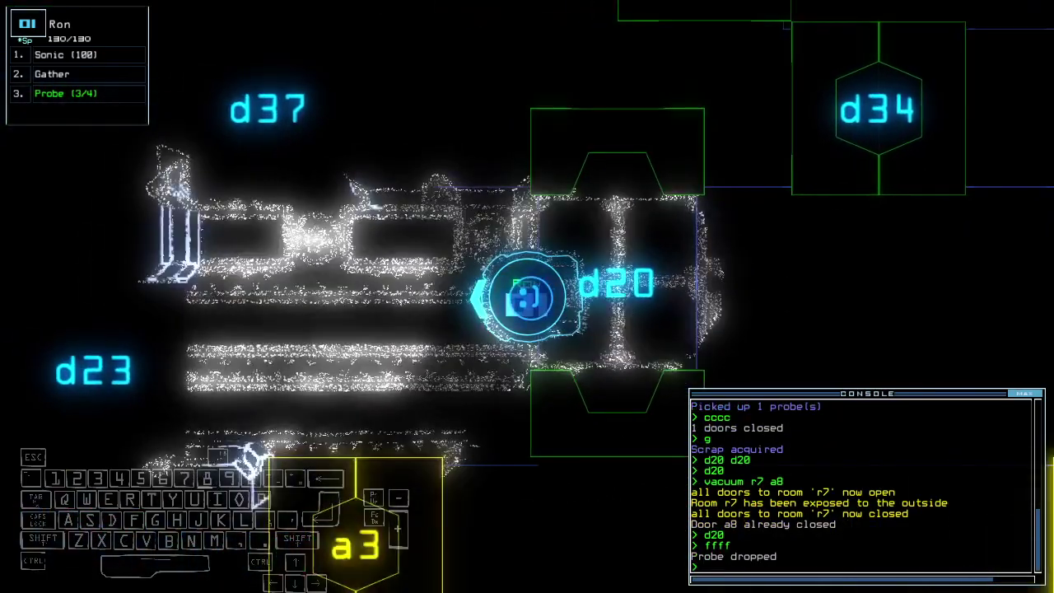
pyautogui.write('pickup')
pyautogui.press('Return')
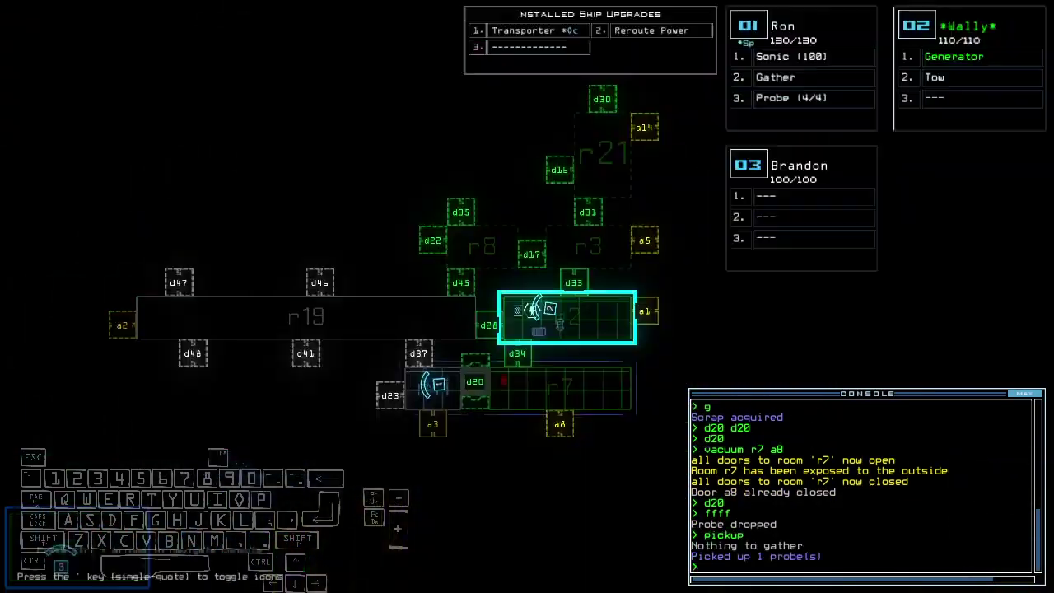
pyautogui.write('c')
pyautogui.press('Return')
pyautogui.write('cccc')
pyautogui.press('Return')
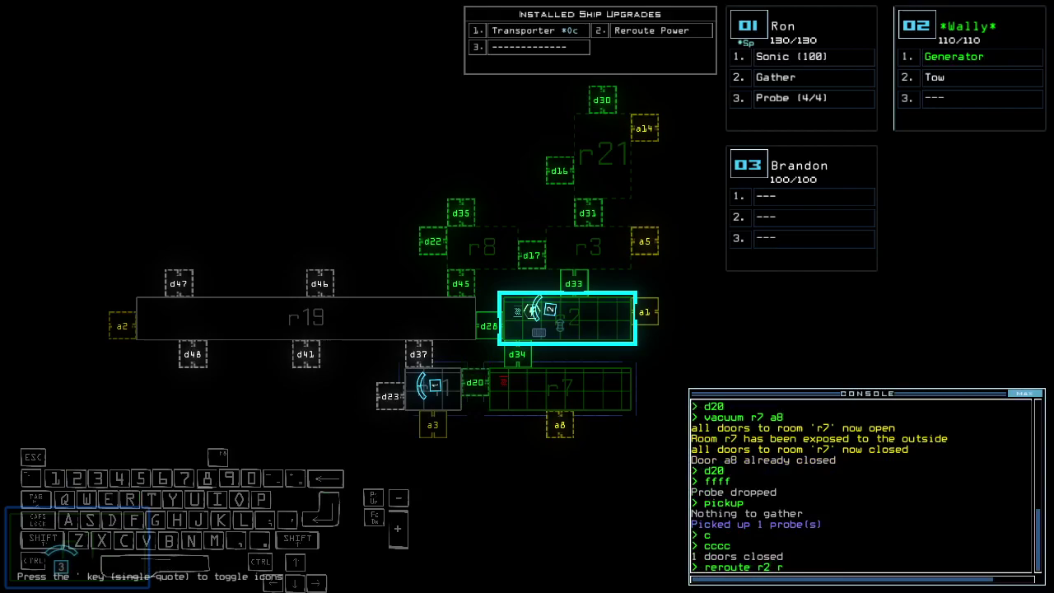
pyautogui.write('9')
pyautogui.press('Return')
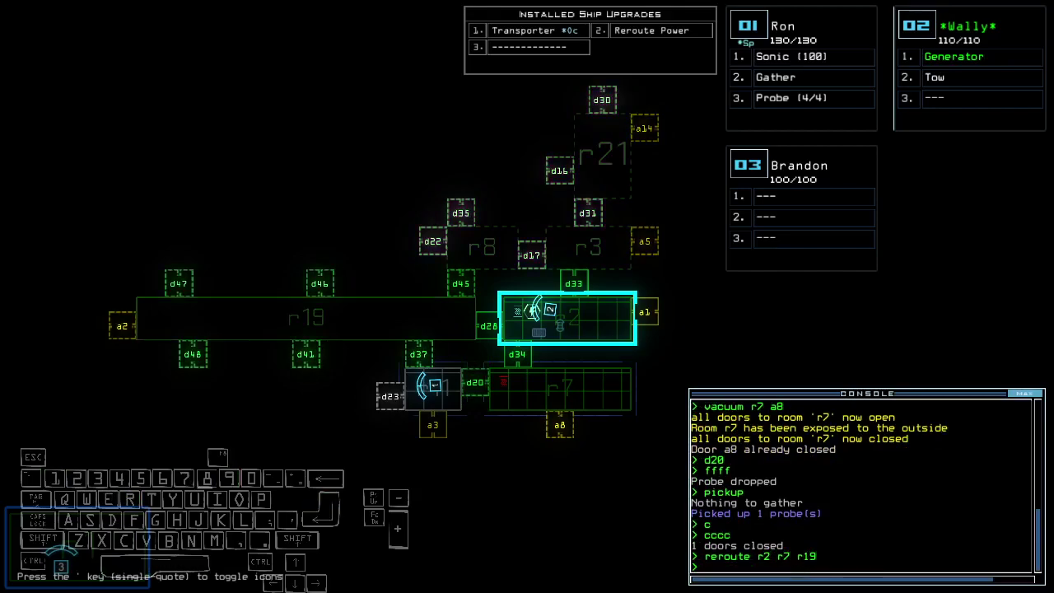
pyautogui.write('31d37')
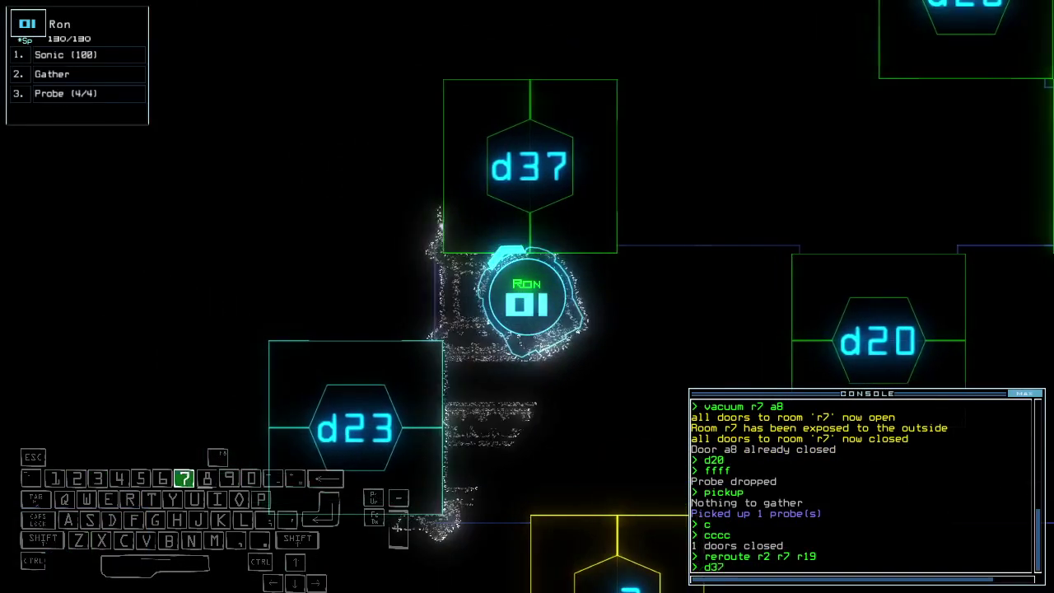
# Take Ron through d37 with a probe, gather scrap, close the door and cycle r19's doors
pyautogui.press('Return')
pyautogui.write('cc')
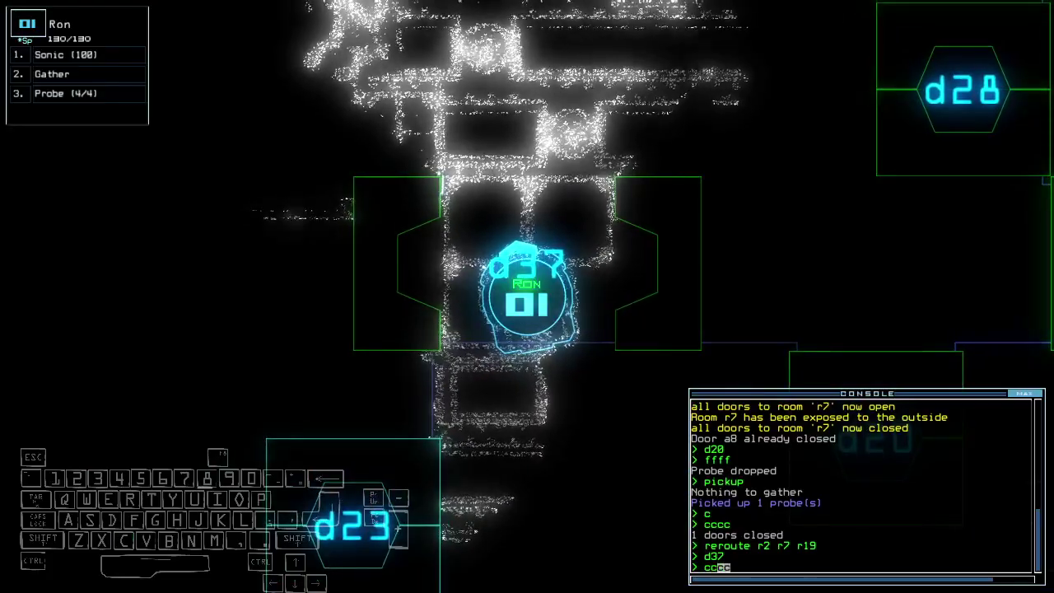
pyautogui.write('cc')
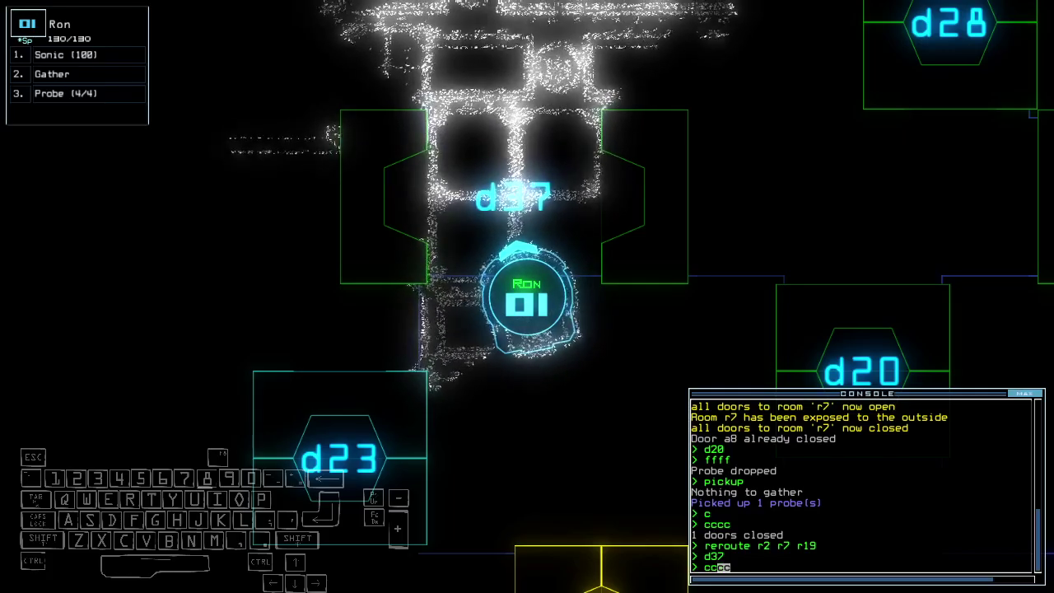
pyautogui.press('BackSpace')
pyautogui.press('BackSpace')
pyautogui.press('BackSpace')
pyautogui.write('ffff')
pyautogui.press('Return')
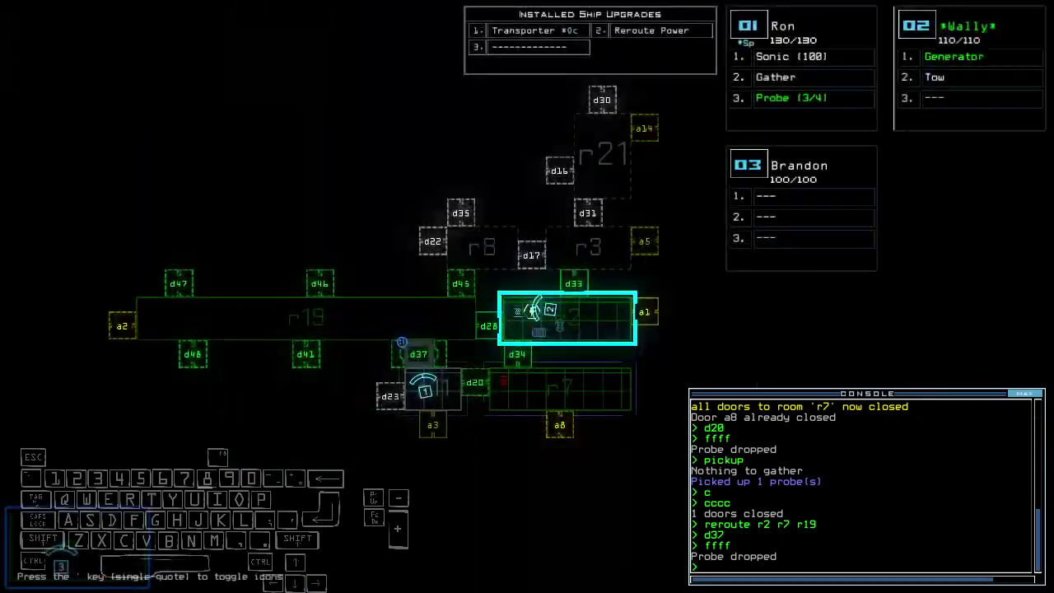
pyautogui.press('Up')
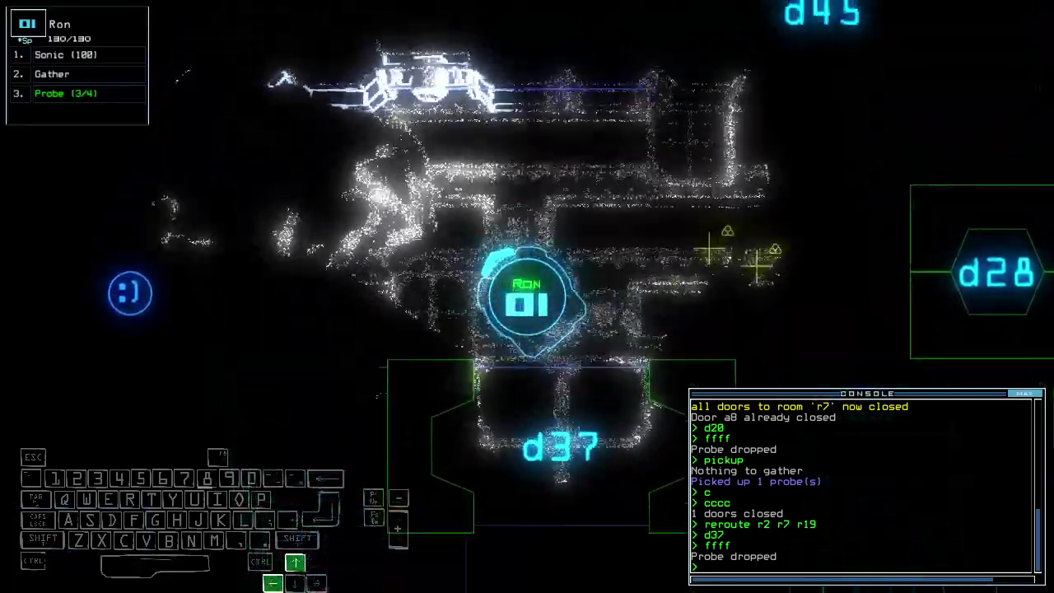
pyautogui.write('g')
pyautogui.press('Return')
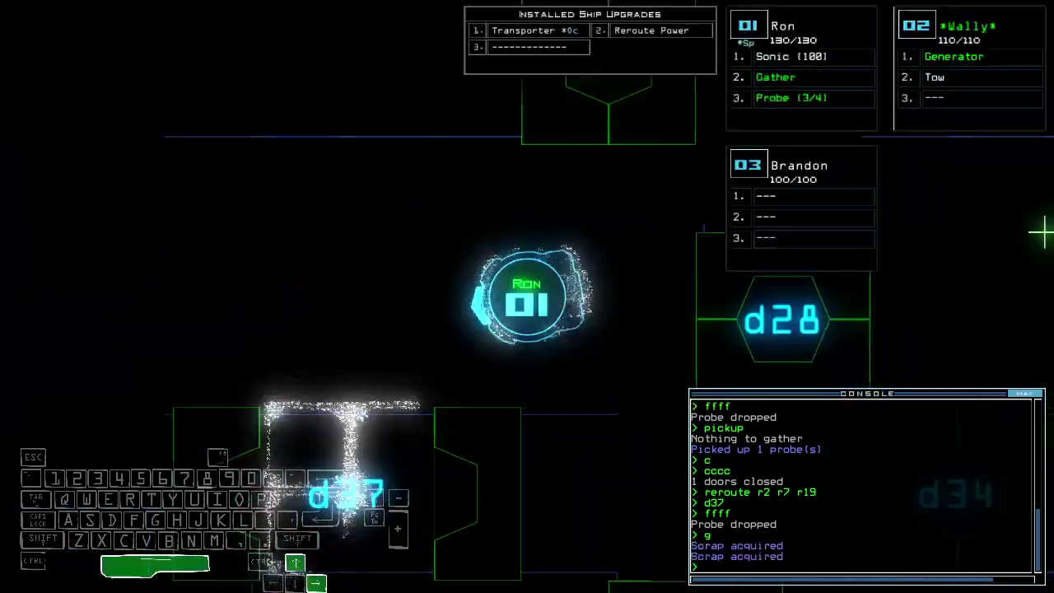
pyautogui.write('cccc')
pyautogui.press('Return')
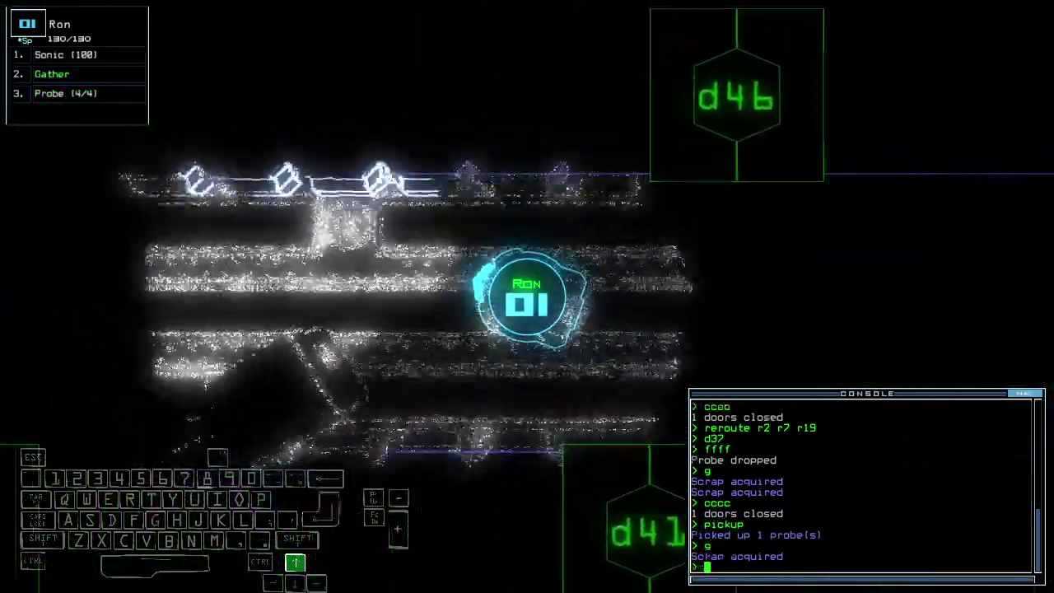
pyautogui.write('xx r19')
pyautogui.press('Return')
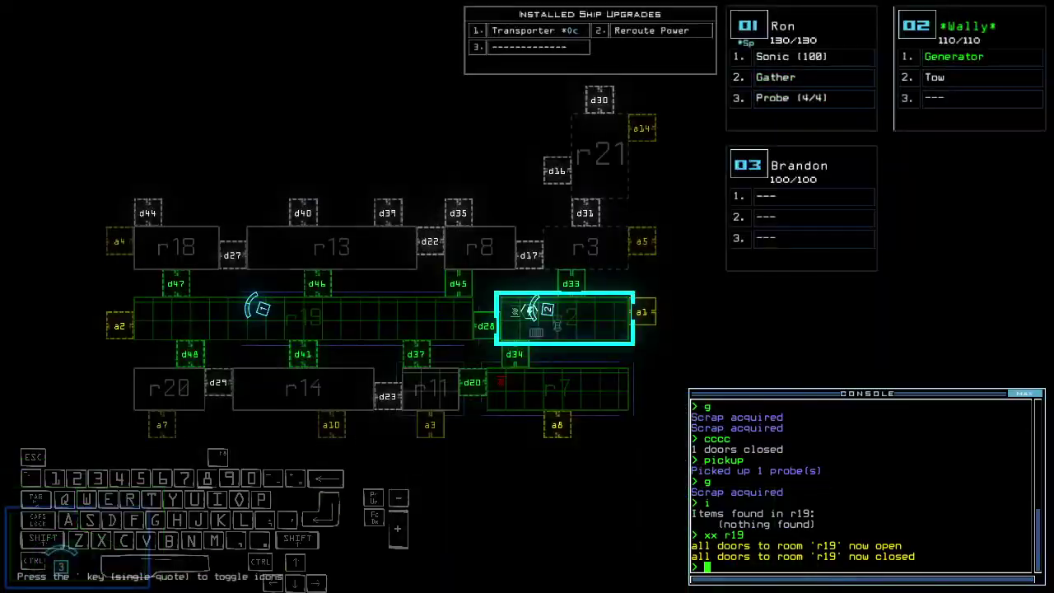
pyautogui.write('d41')
# Probe past d41 and recover it, close the door, then probe past door d48
pyautogui.press('Return')
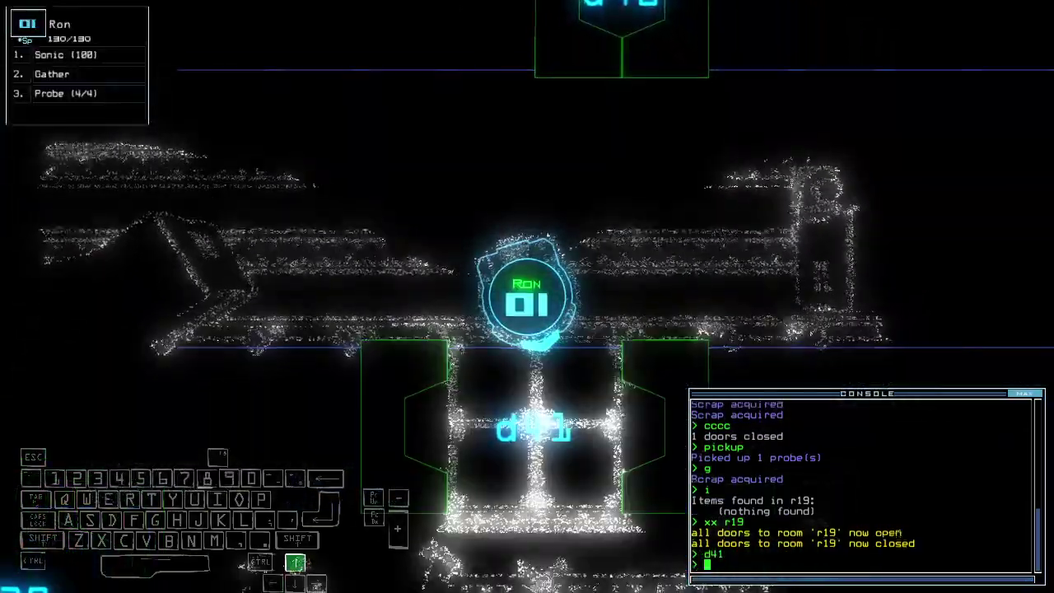
pyautogui.write('ffff')
pyautogui.press('Return')
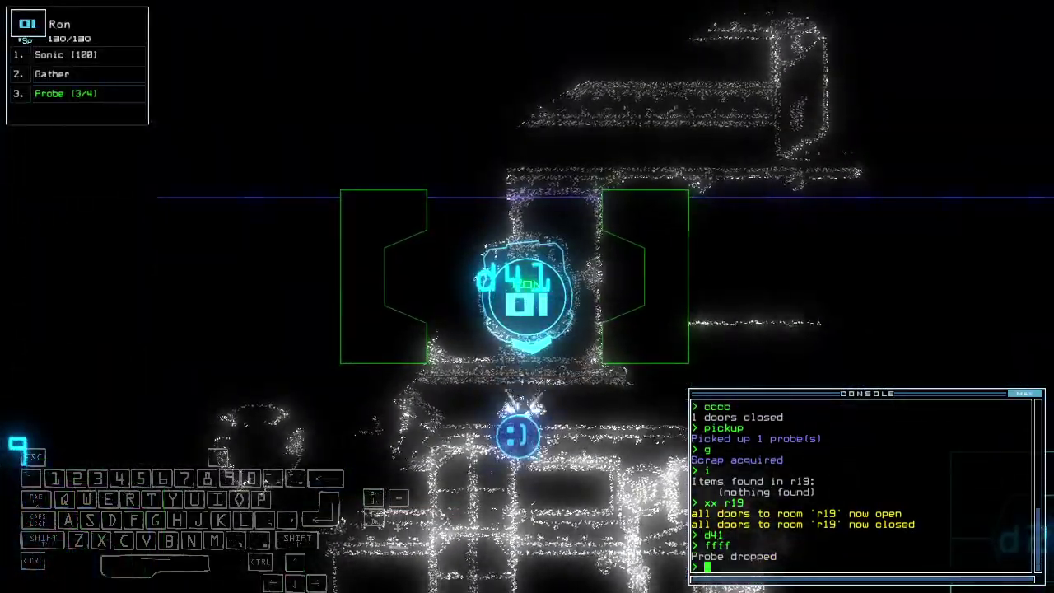
pyautogui.write('pickup')
pyautogui.press('Return')
pyautogui.press('Tab')
pyautogui.press('Tab')
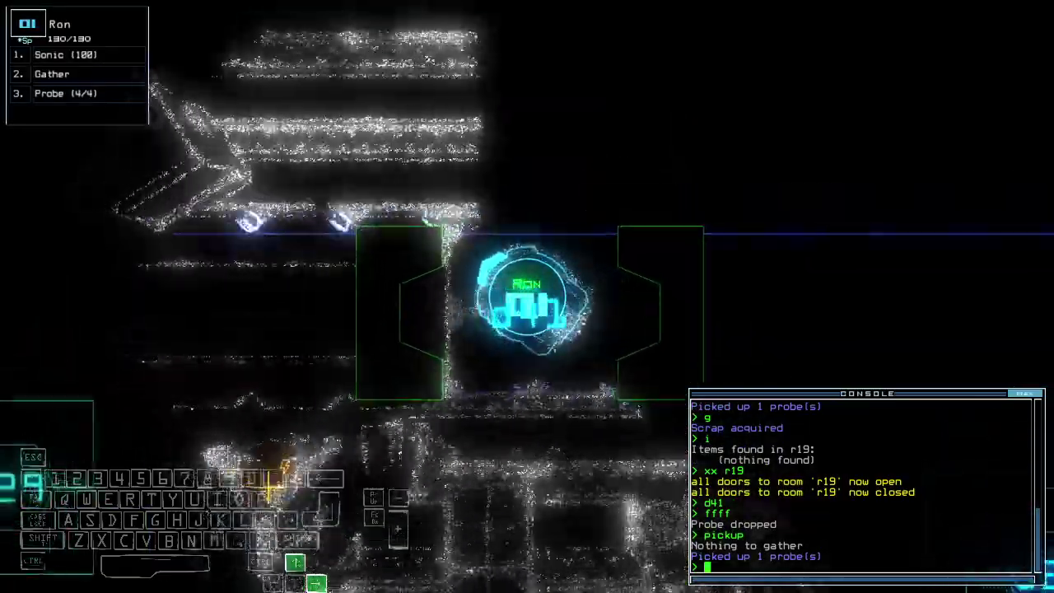
pyautogui.write('cccc')
pyautogui.press('Return')
pyautogui.write('d48')
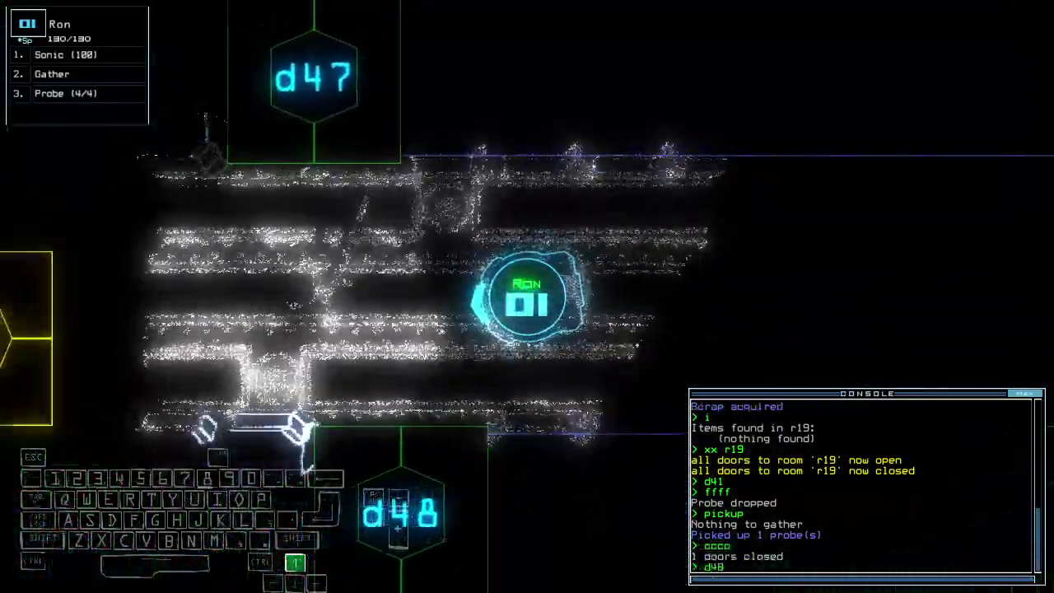
pyautogui.press('Return')
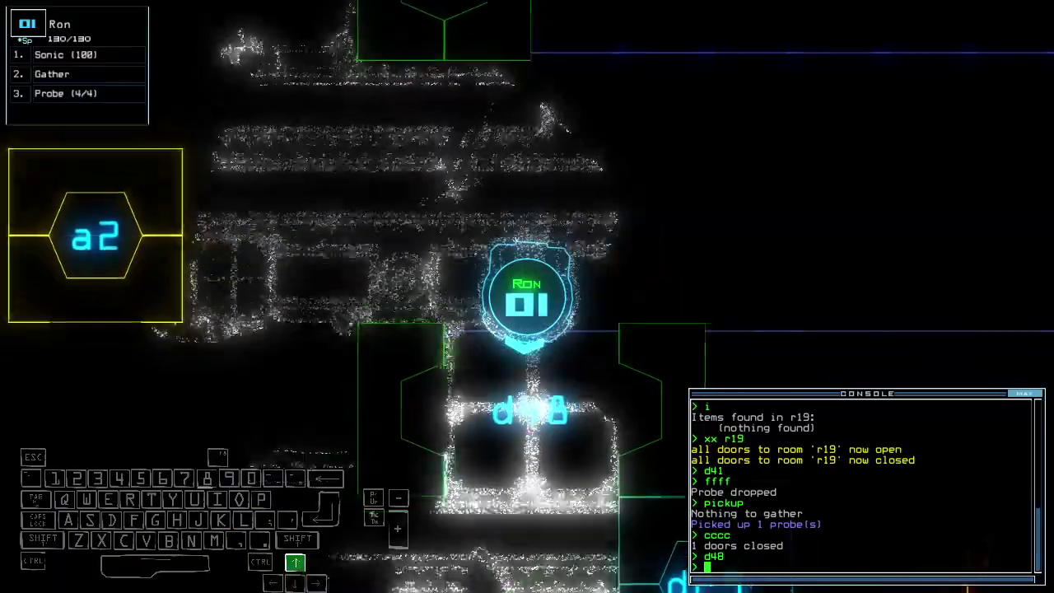
pyautogui.write('ffff')
pyautogui.press('Return')
pyautogui.press('Tab')
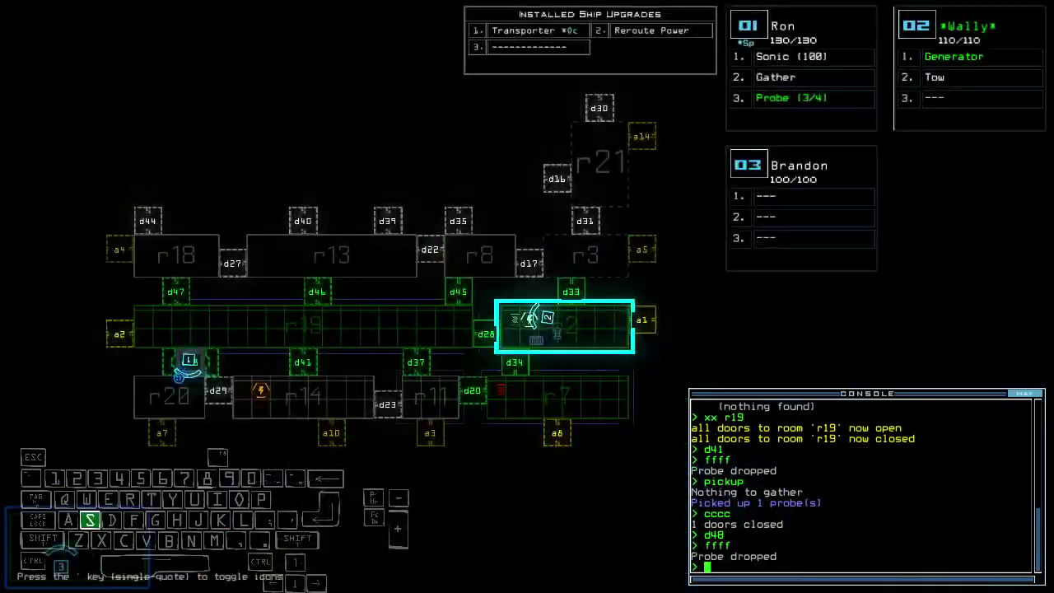
# Recover the probe, close the door, and probe past door d47
pyautogui.press('Tab')
pyautogui.write('pickup')
pyautogui.press('Return')
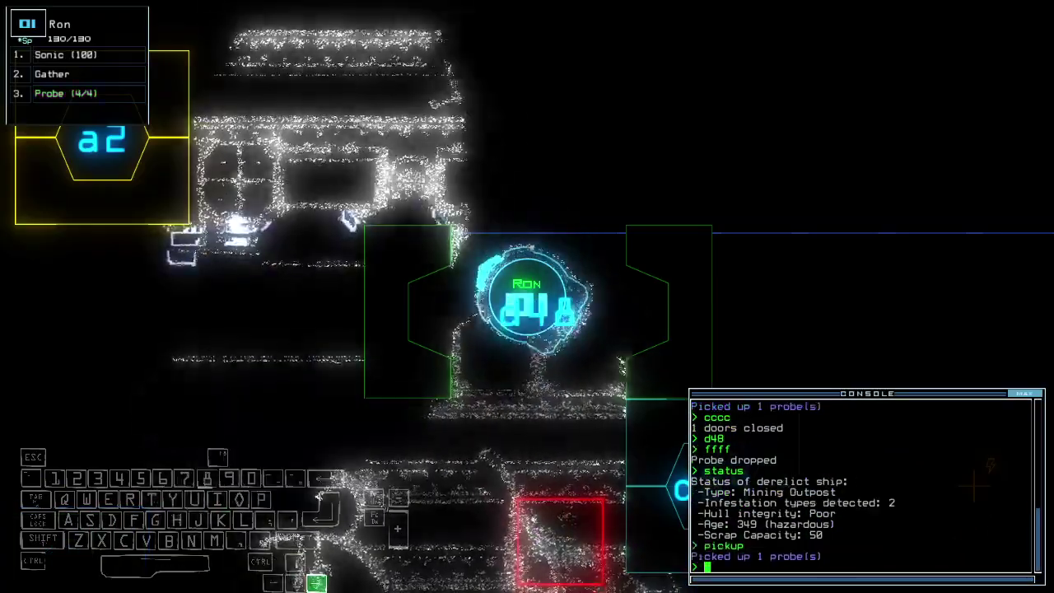
pyautogui.write('cccc')
pyautogui.press('Return')
pyautogui.press('Up')
pyautogui.write('d')
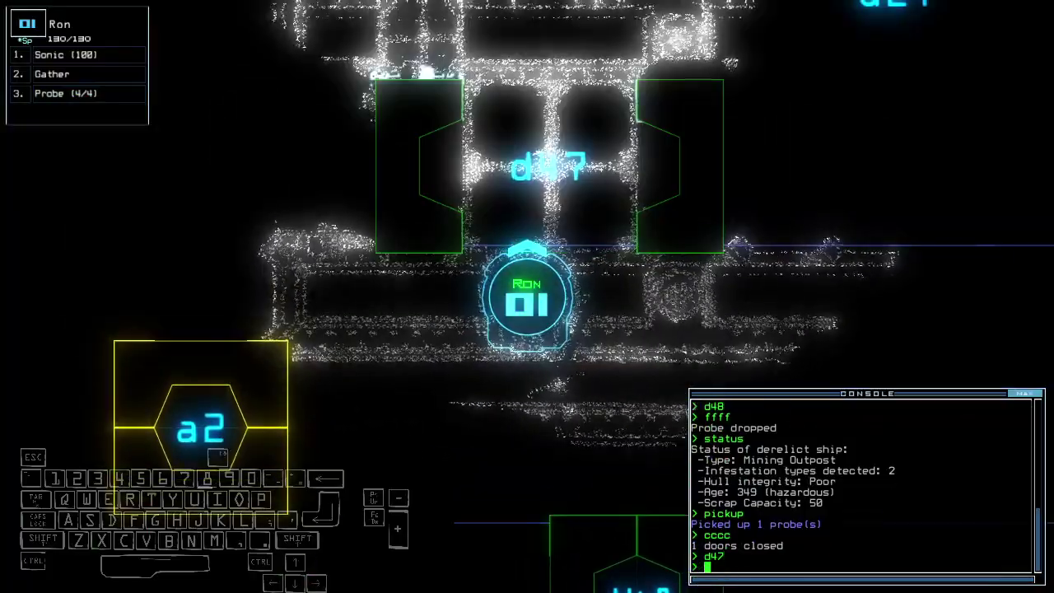
pyautogui.write('ffff')
pyautogui.press('Return')
pyautogui.press('Tab')
pyautogui.press('Tab')
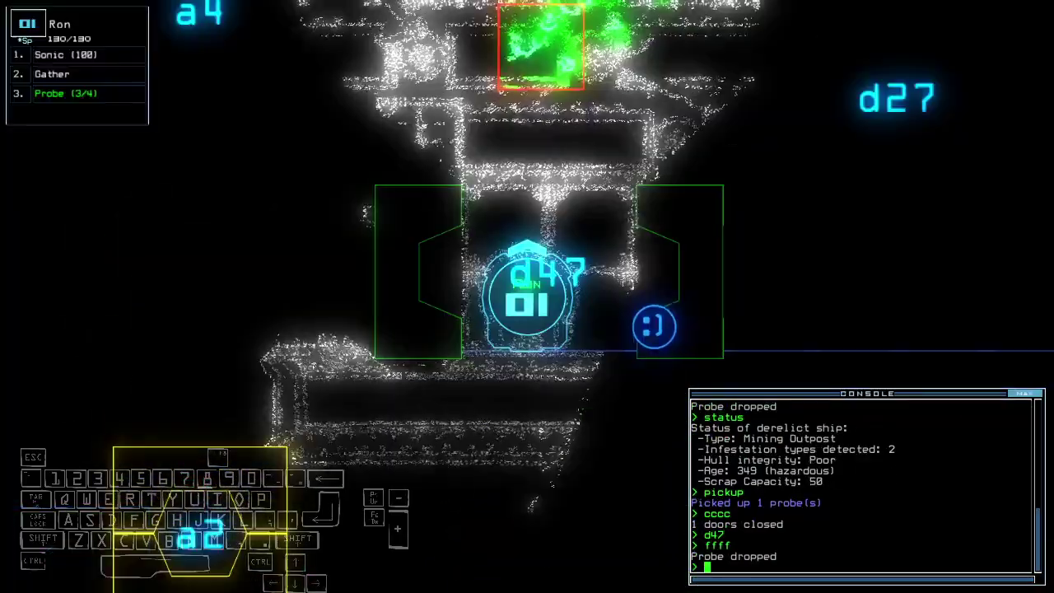
# Drive Ron left, recover the probe, collect scrap, check mission time and close the door
pyautogui.press('Left')
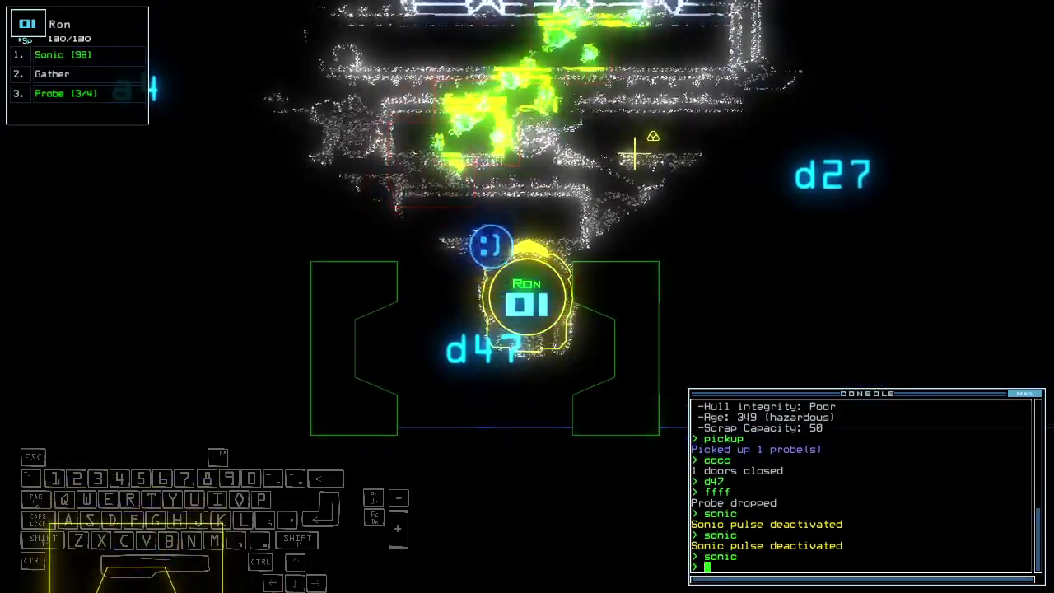
pyautogui.write('pickup')
pyautogui.press('Return')
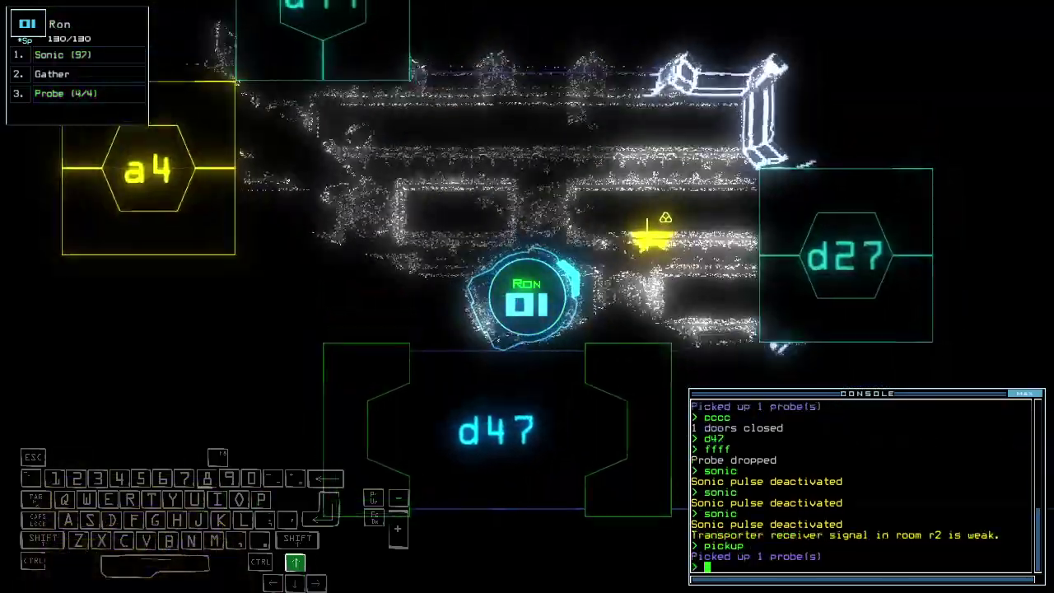
pyautogui.write('g')
pyautogui.press('Return')
pyautogui.write('te')
pyautogui.press('Return')
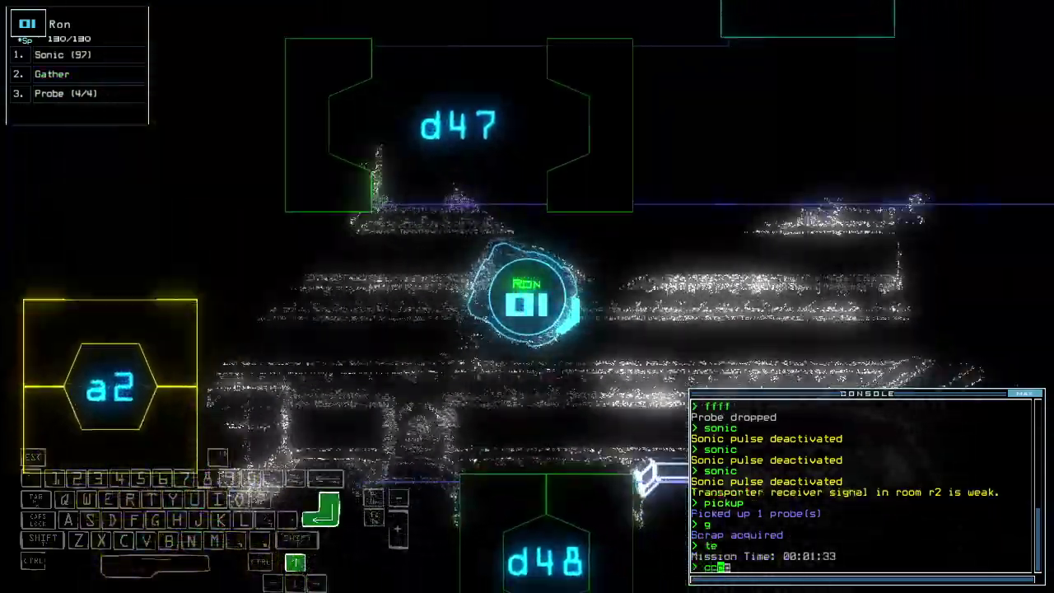
pyautogui.write('cccc')
pyautogui.press('Return')
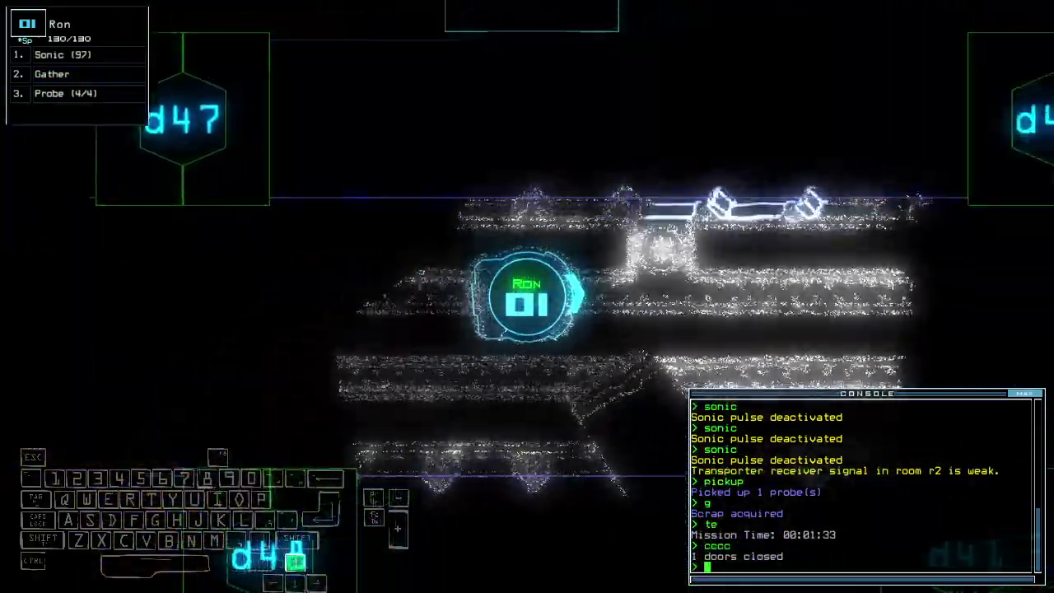
# Drive Ron through door d46 and back, then check the mission time
pyautogui.press('Up')
pyautogui.press('Up')
pyautogui.press('Up')
pyautogui.write('d46')
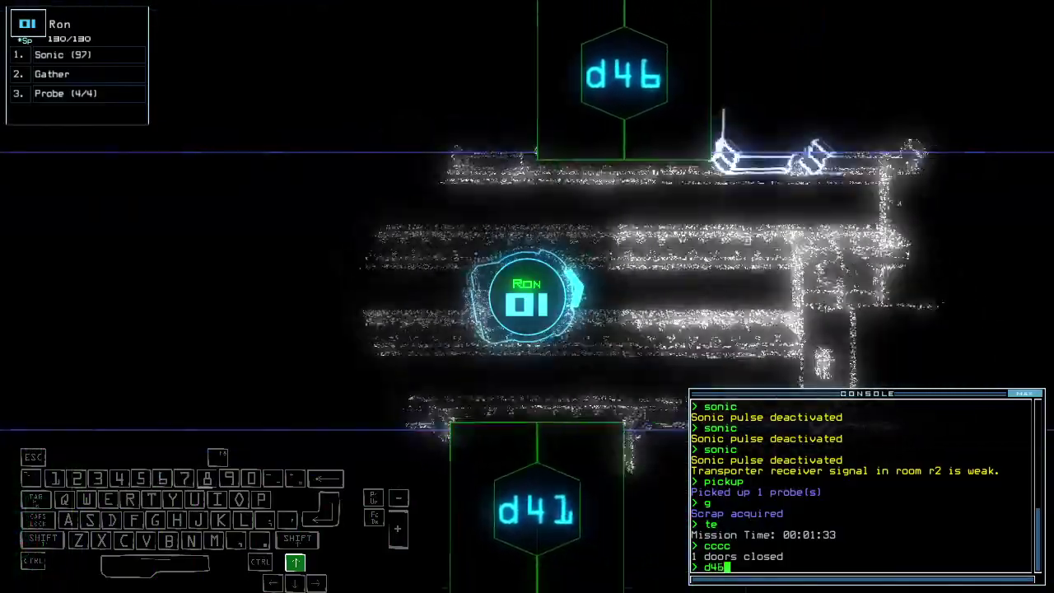
pyautogui.press('Up')
pyautogui.press('Left')
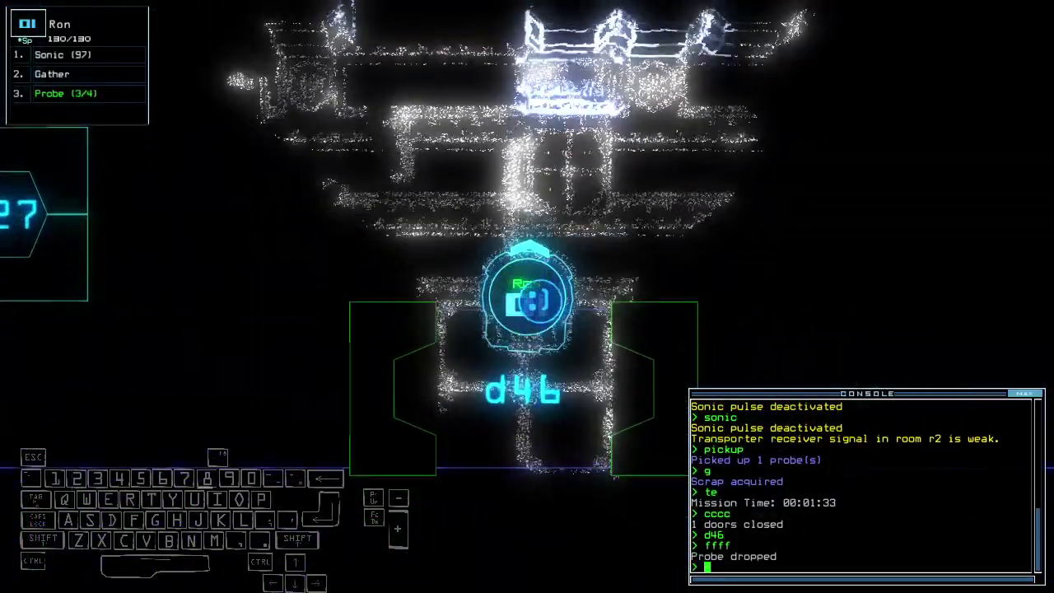
pyautogui.press('Down')
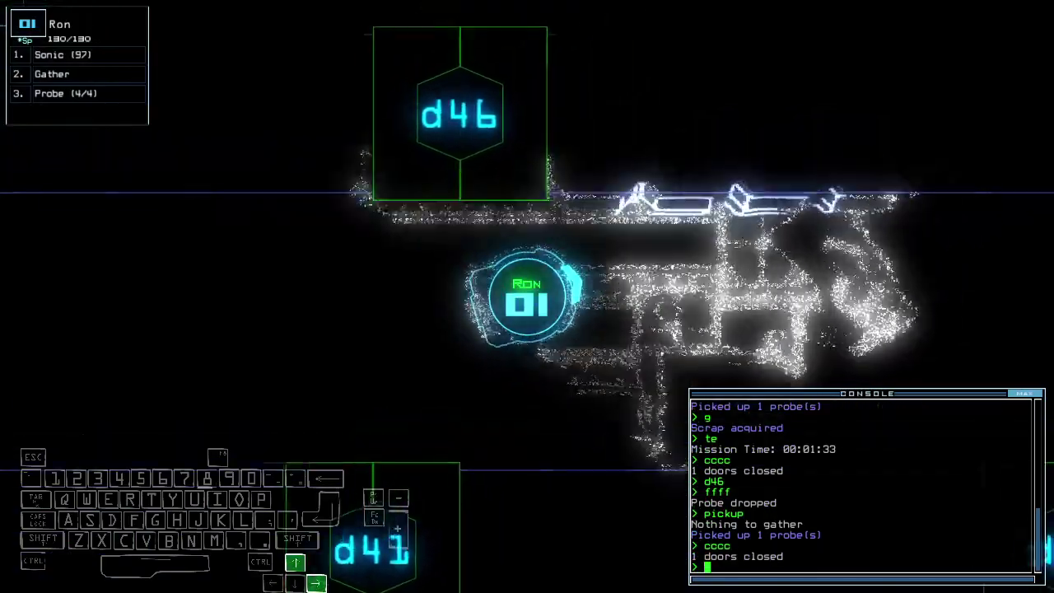
pyautogui.write('te')
pyautogui.press('Return')
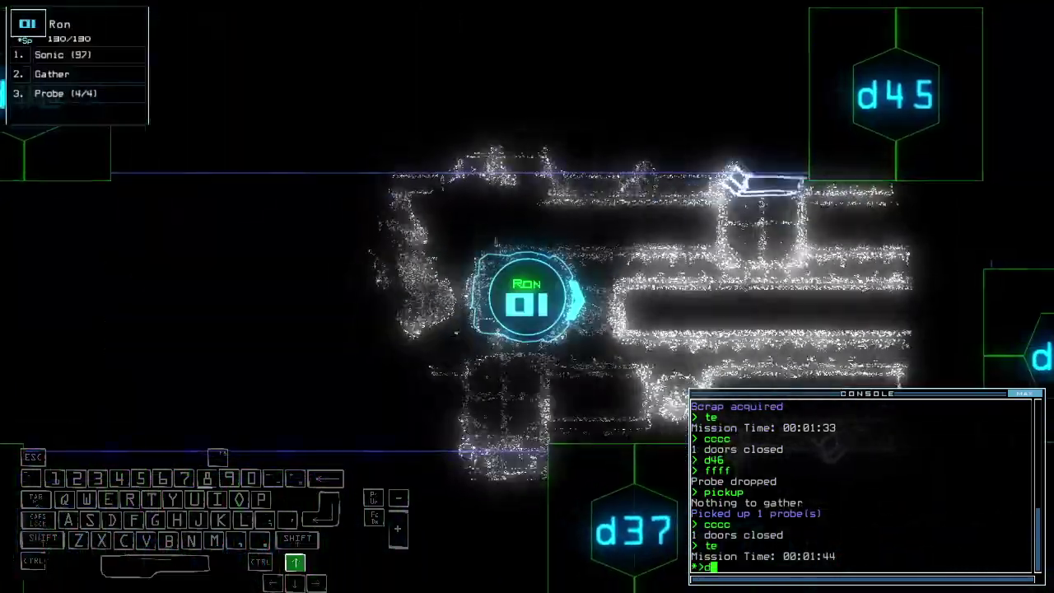
pyautogui.write('d45')
# Open d45, send a probe through, retry closing it, and show the full schematic
pyautogui.press('Return')
pyautogui.write('ffff')
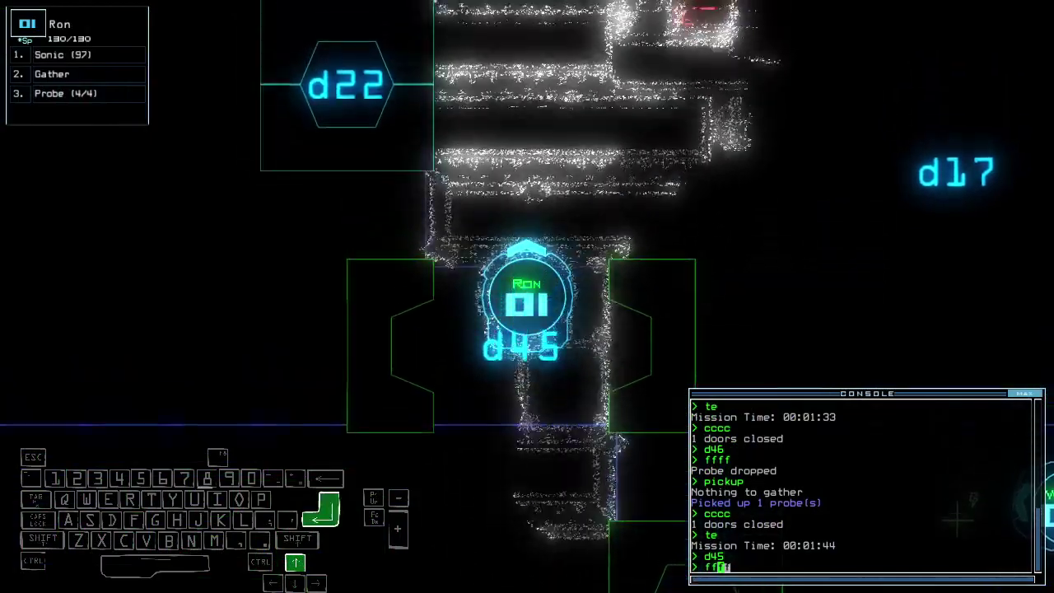
pyautogui.press('Return')
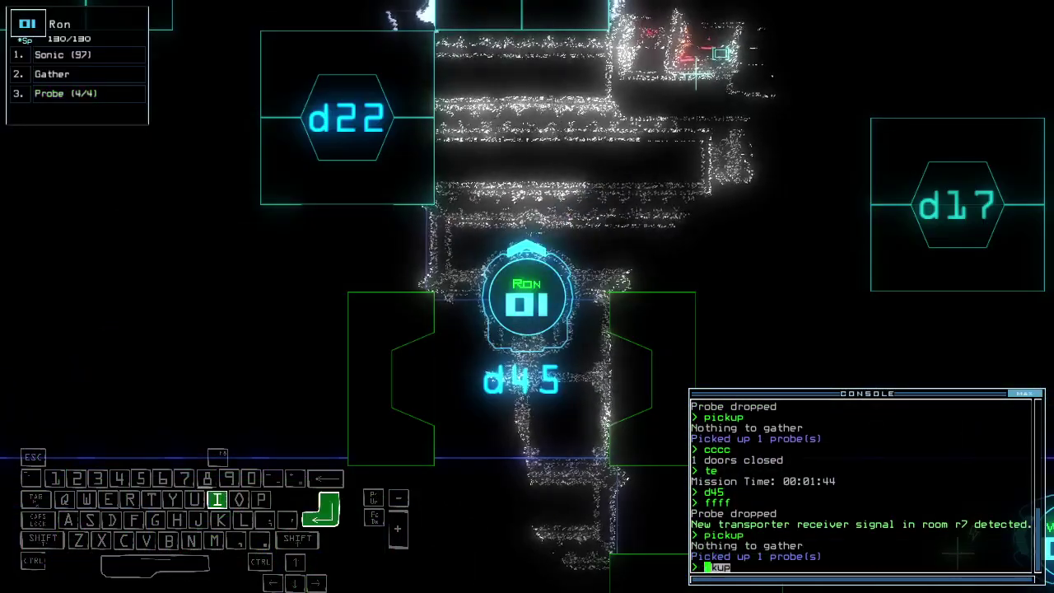
pyautogui.write('cccc')
pyautogui.press('Return')
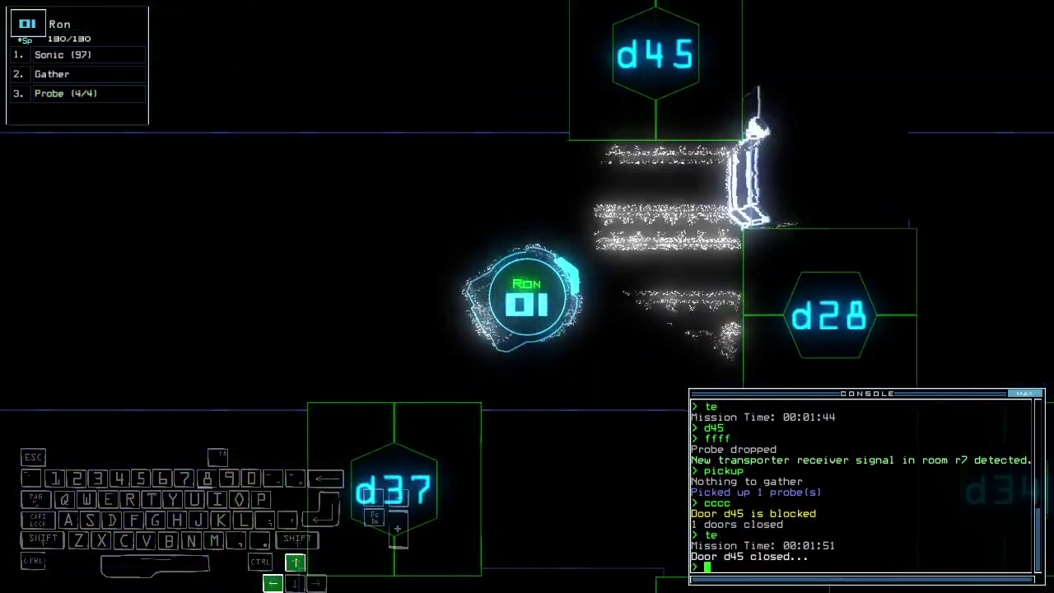
pyautogui.press('space')
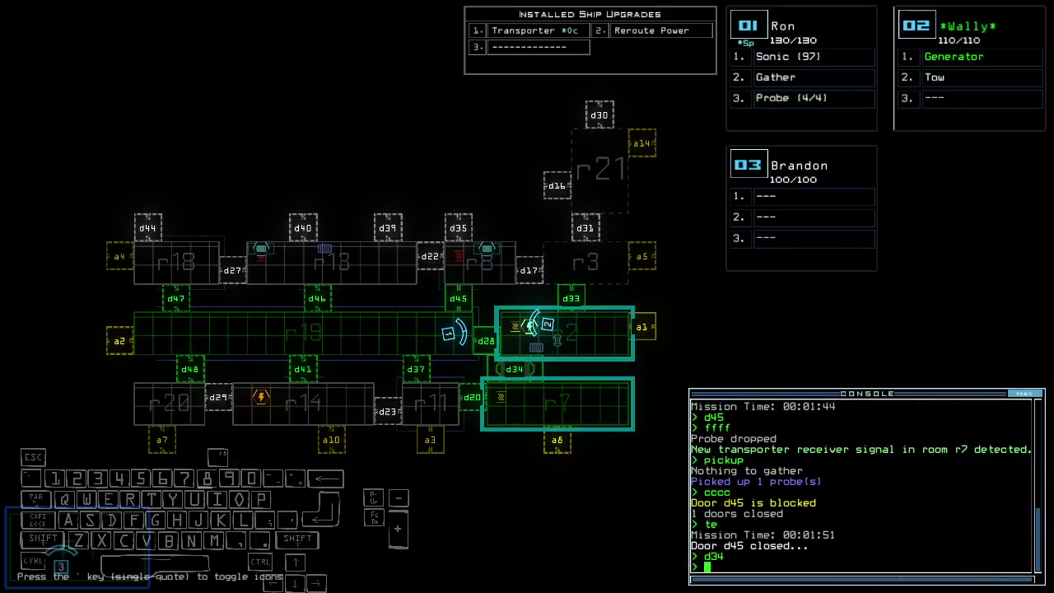
# Open door d34 for Wally and switch Wally's generator on
pyautogui.press('space')
pyautogui.write('te')
pyautogui.press('Return')
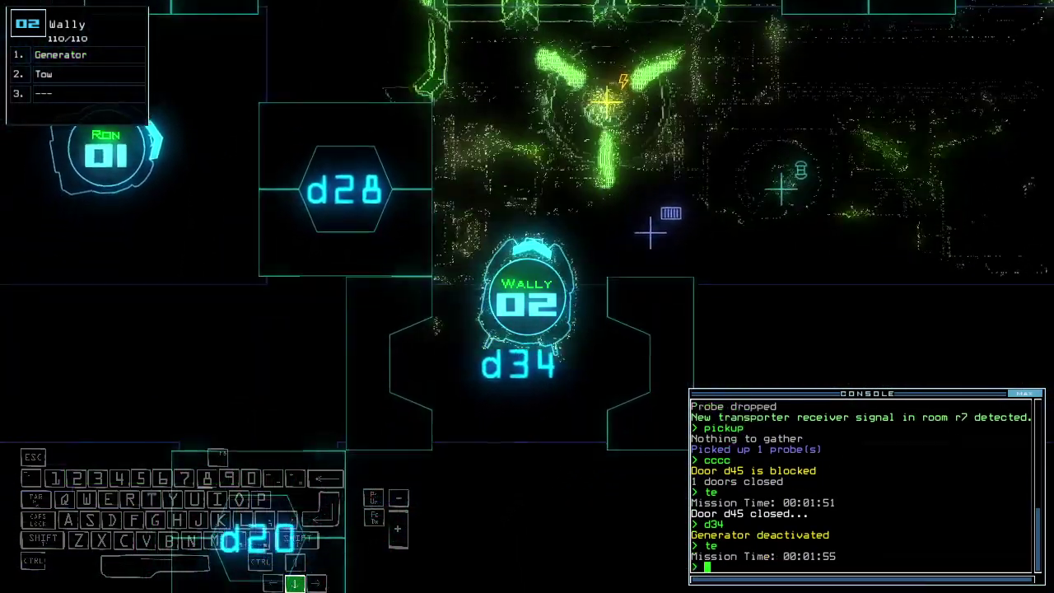
pyautogui.press('space')
pyautogui.press('space')
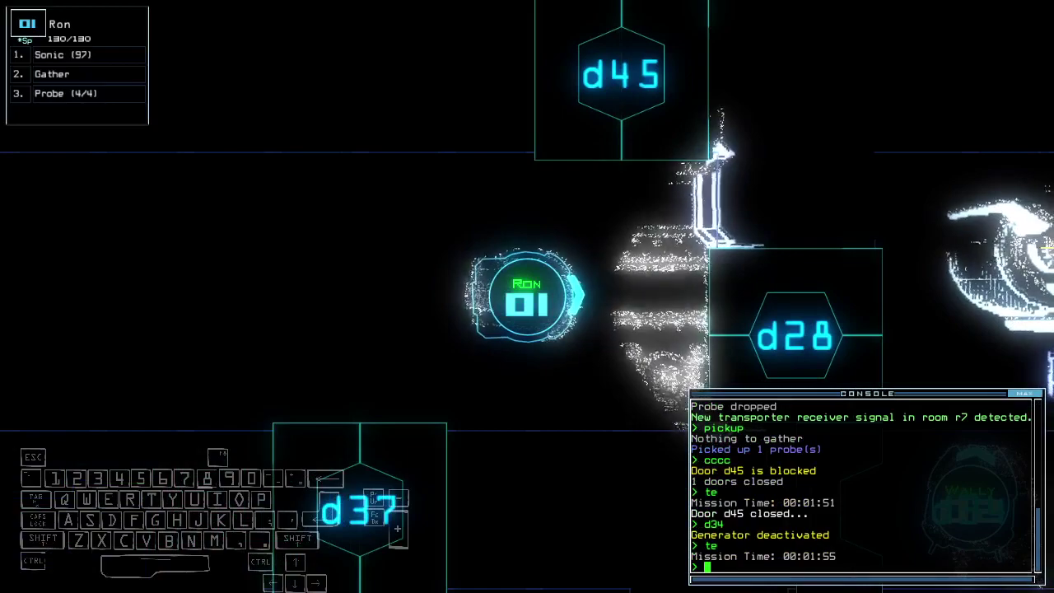
pyautogui.press('space')
pyautogui.write('te')
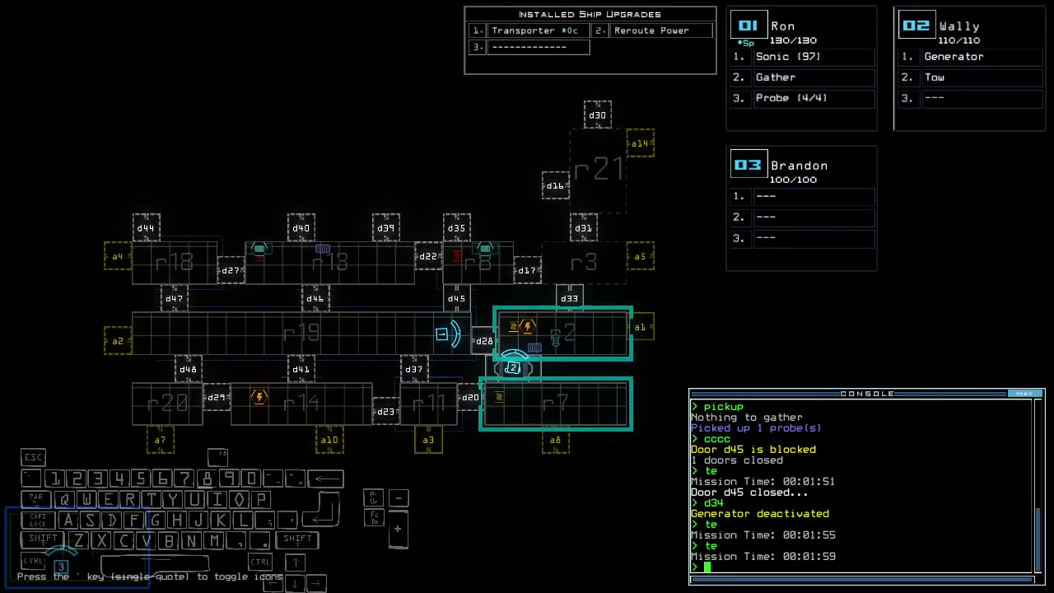
pyautogui.press('space')
pyautogui.write('generator')
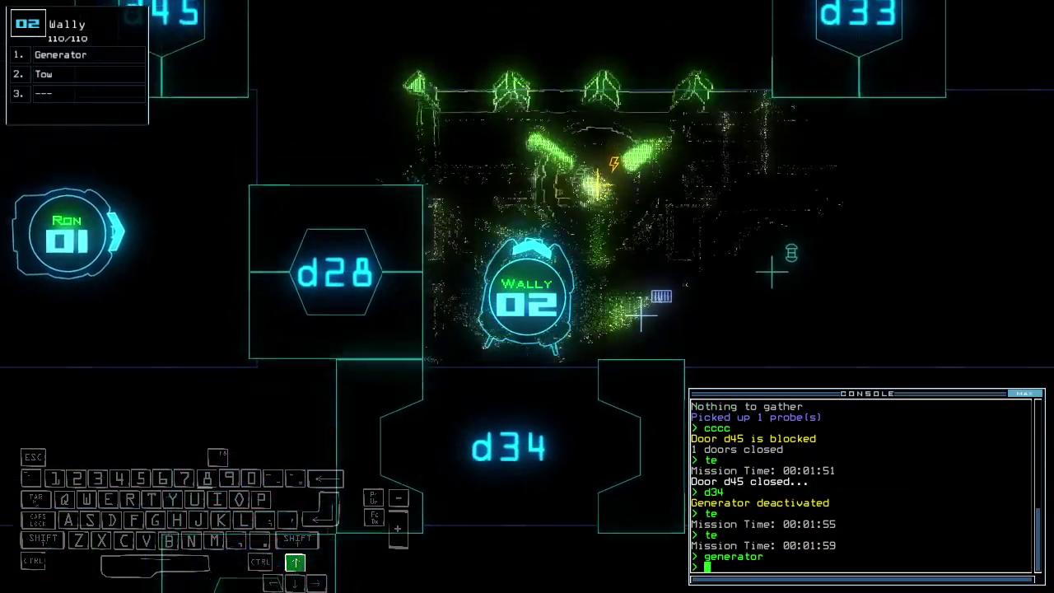
pyautogui.press('Return')
pyautogui.press('space')
pyautogui.press('space')
# Drive Ron up the corridor and close the door behind it
pyautogui.press('Right')
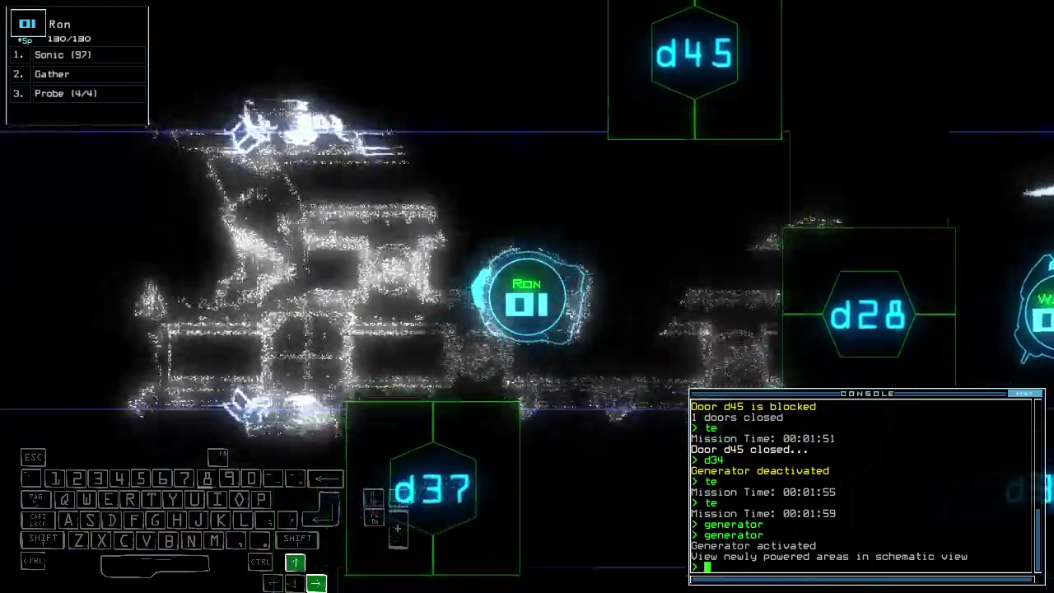
pyautogui.press('Up')
pyautogui.press('Up')
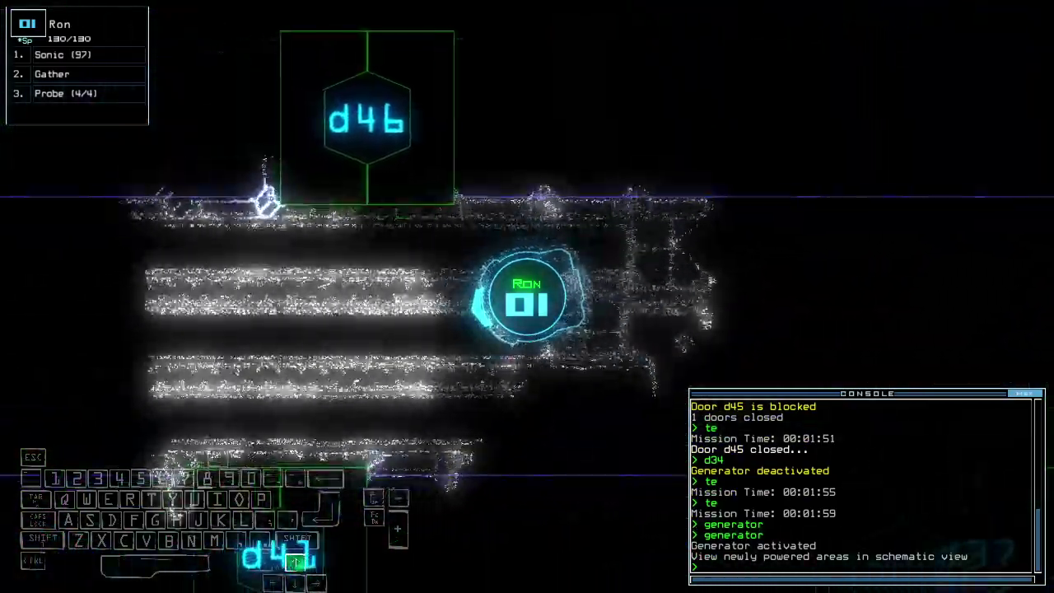
pyautogui.press('Up')
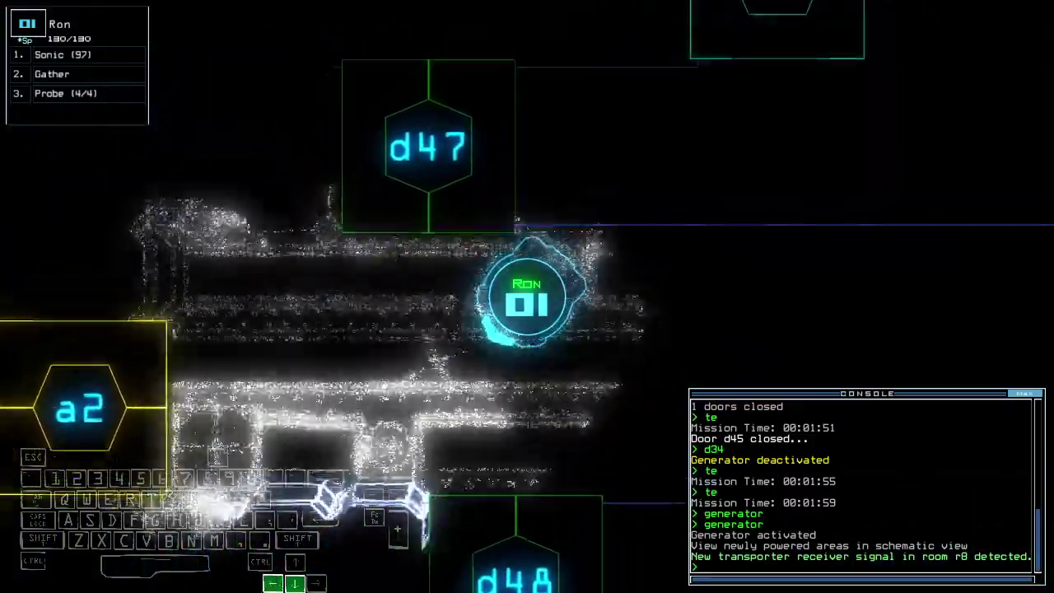
pyautogui.press('space')
pyautogui.press('space')
pyautogui.press('Up')
pyautogui.press('Up')
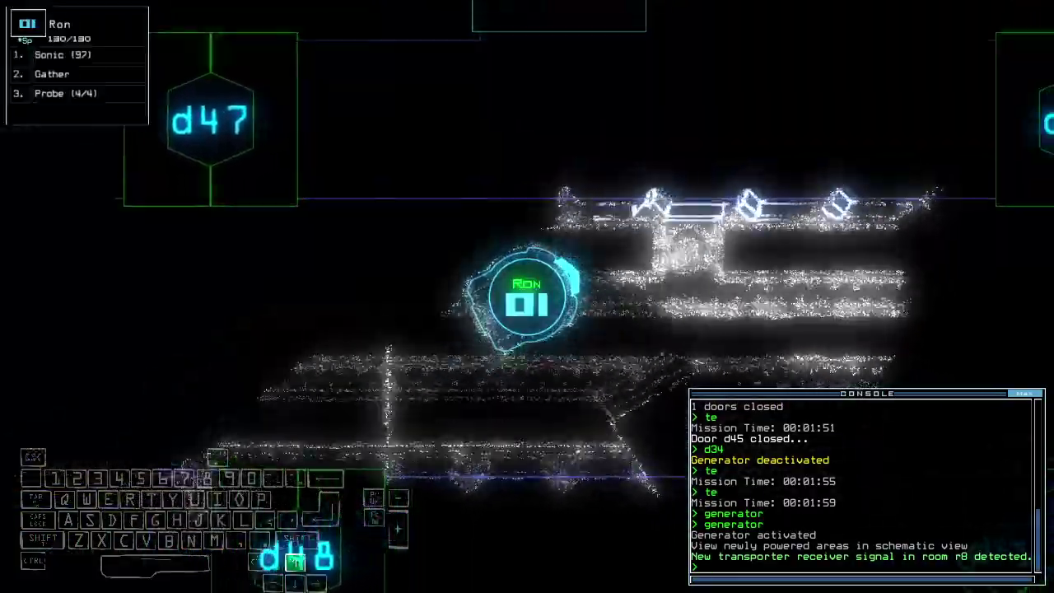
pyautogui.write('cccc')
pyautogui.press('Return')
# Open door d45, move Ron into room r8 and close the door behind it
pyautogui.press('Up')
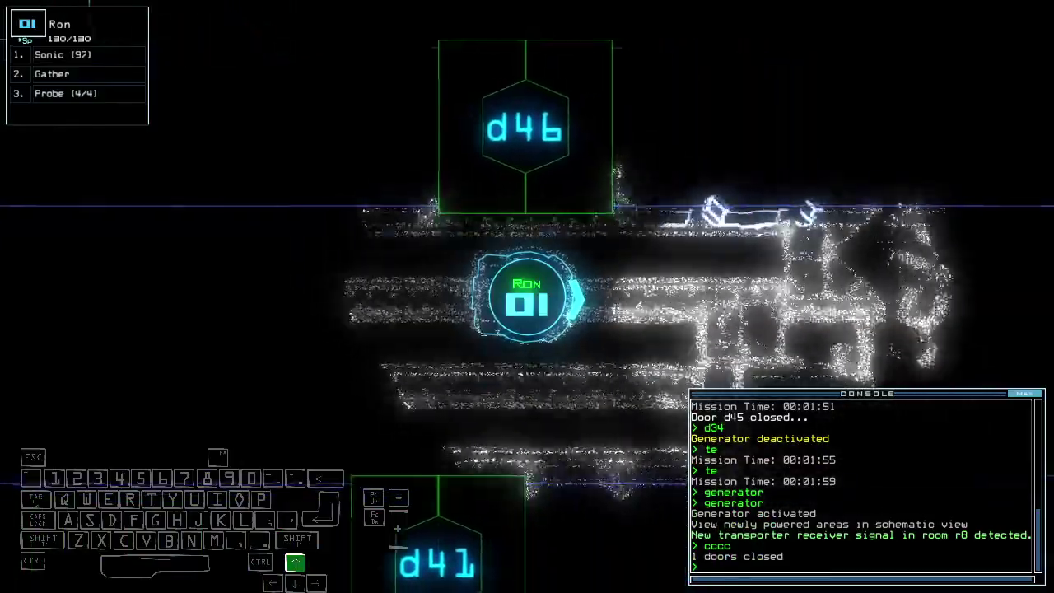
pyautogui.press('Up')
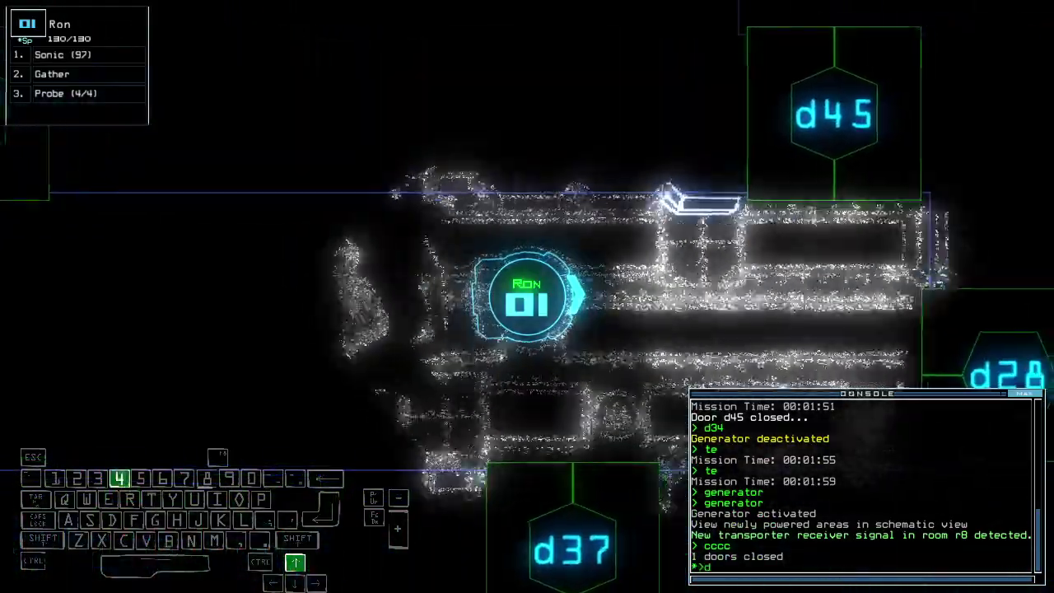
pyautogui.write('d45')
pyautogui.press('Return')
pyautogui.press('space')
pyautogui.press('space')
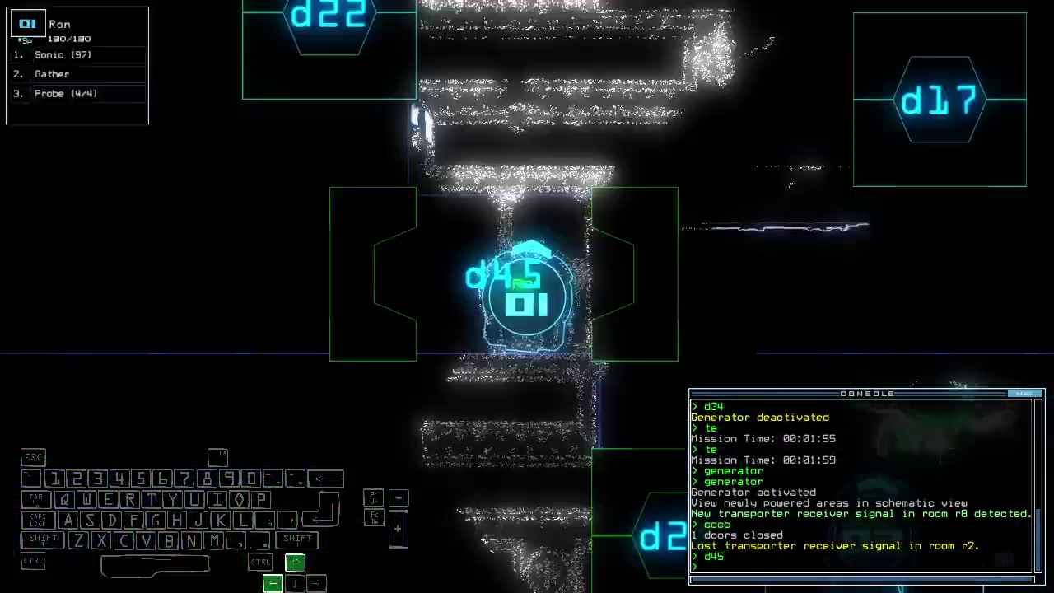
pyautogui.press('Up')
pyautogui.write('cccc')
pyautogui.press('Return')
pyautogui.press('space')
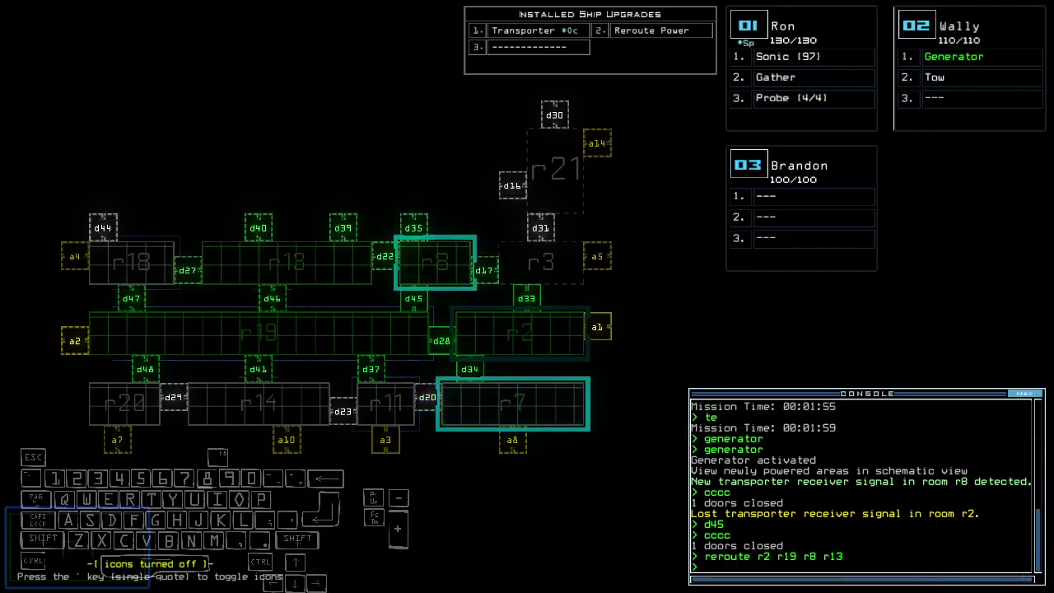
# Drive Ron through door d22 and close it behind him
pyautogui.press('space')
pyautogui.write('d35 d35')
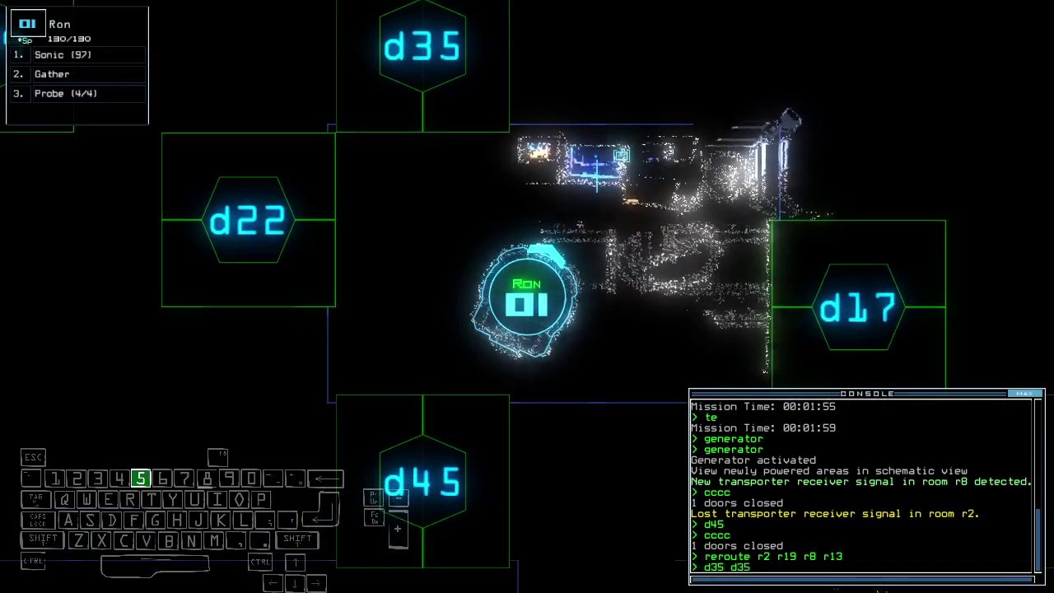
pyautogui.press('space')
pyautogui.press('space')
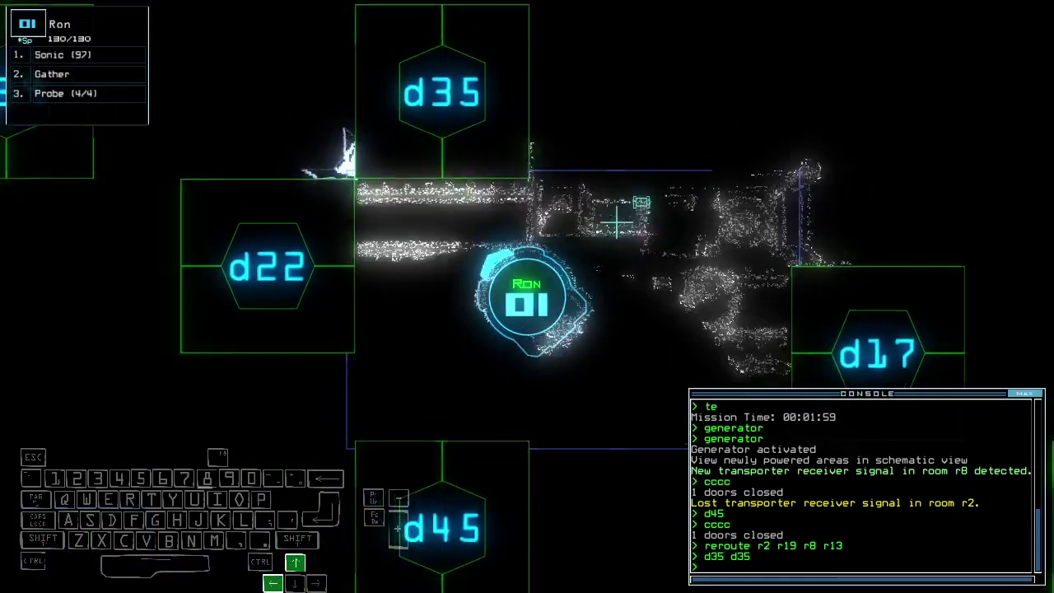
pyautogui.write('d22')
pyautogui.press('Return')
pyautogui.press('space')
pyautogui.press('space')
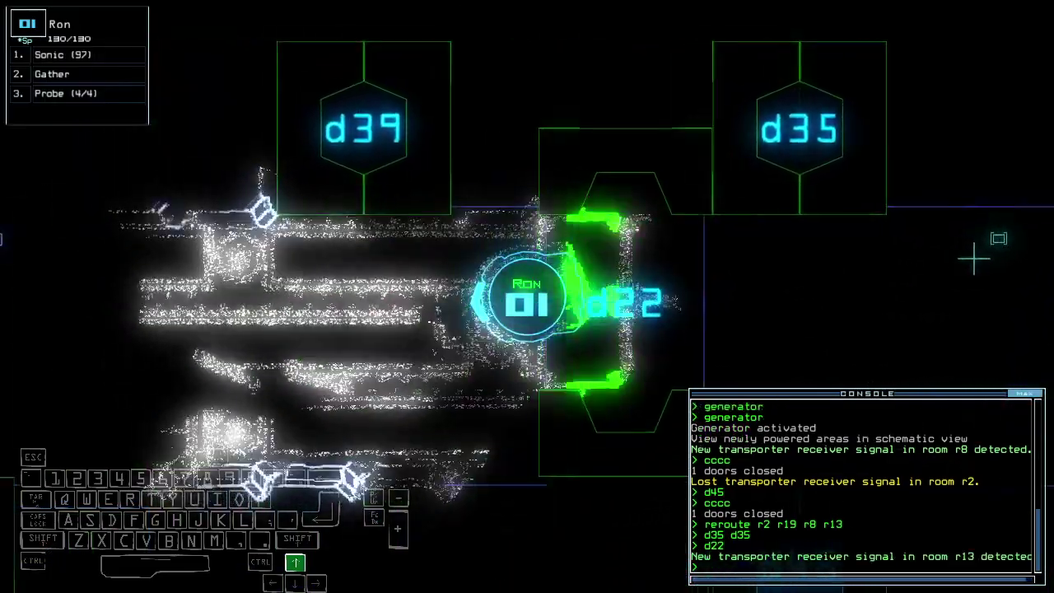
pyautogui.write('cccc')
pyautogui.press('Return')
pyautogui.press('space')
pyautogui.write('d35 d17')
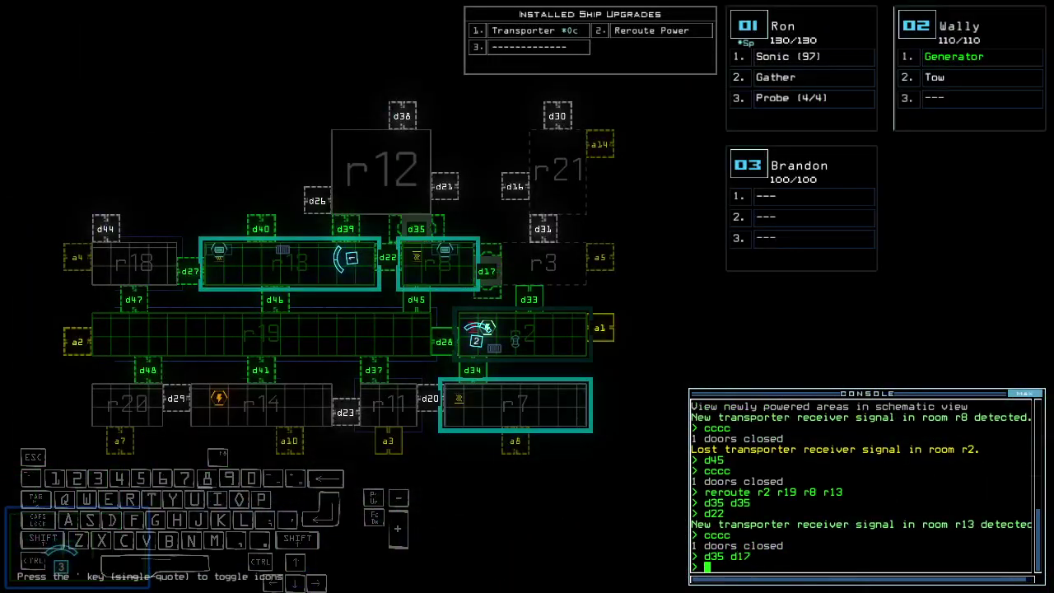
# Open door d40, drive Ron toward it, and switch generator 2 off
pyautogui.press('space')
pyautogui.write('d17')
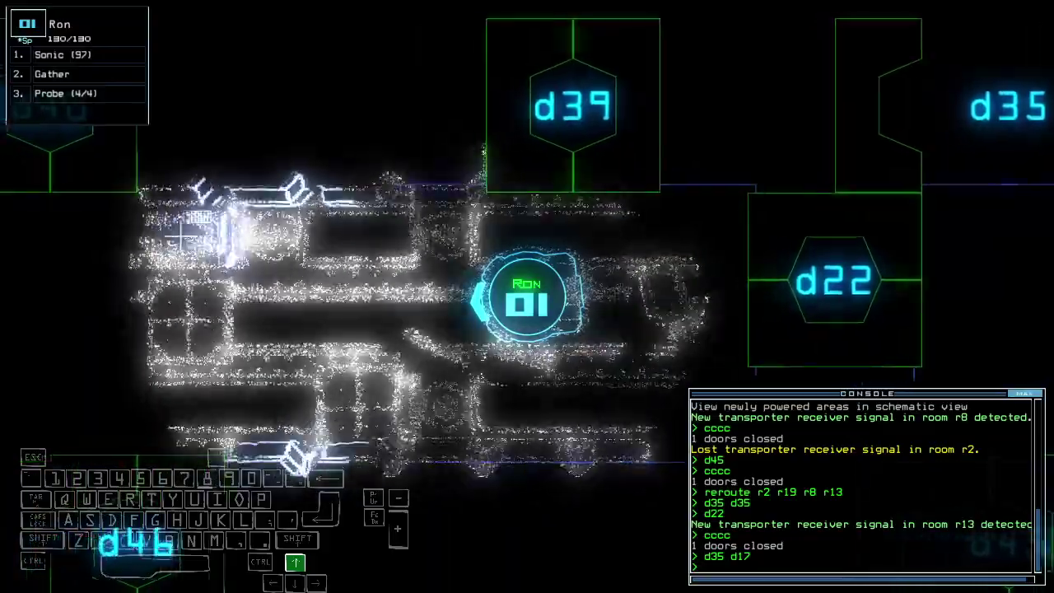
pyautogui.write('d40 d40')
pyautogui.press('Return')
pyautogui.press('space')
pyautogui.press('space')
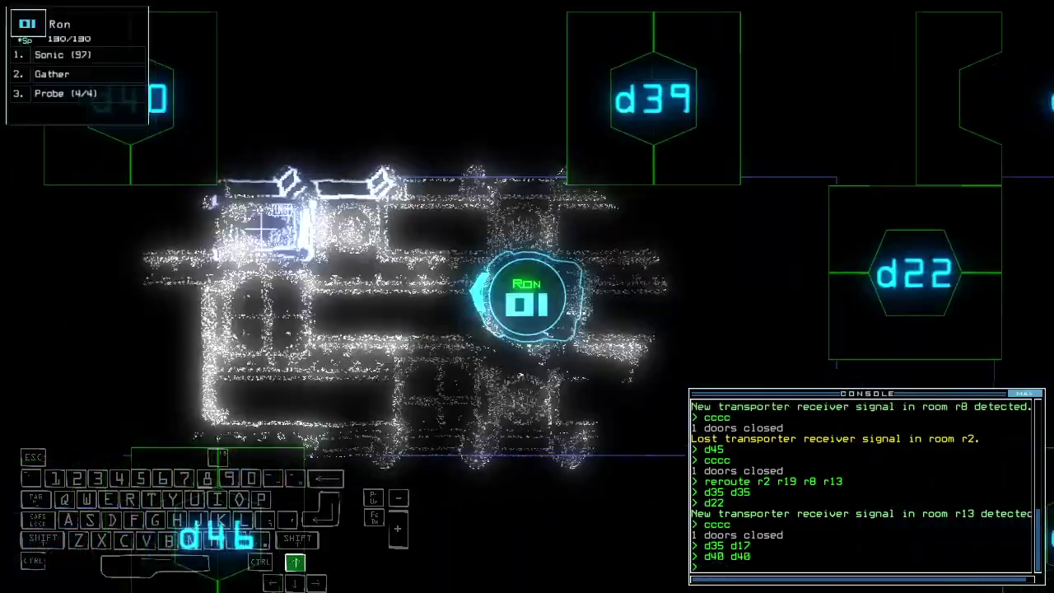
pyautogui.press('Up')
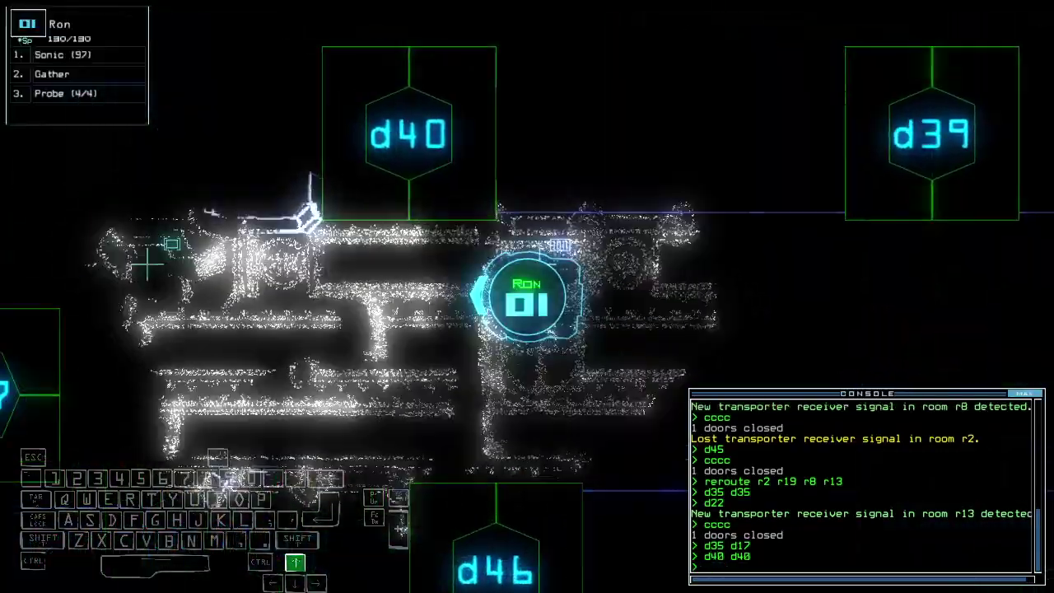
pyautogui.write('generator 2')
pyautogui.press('Return')
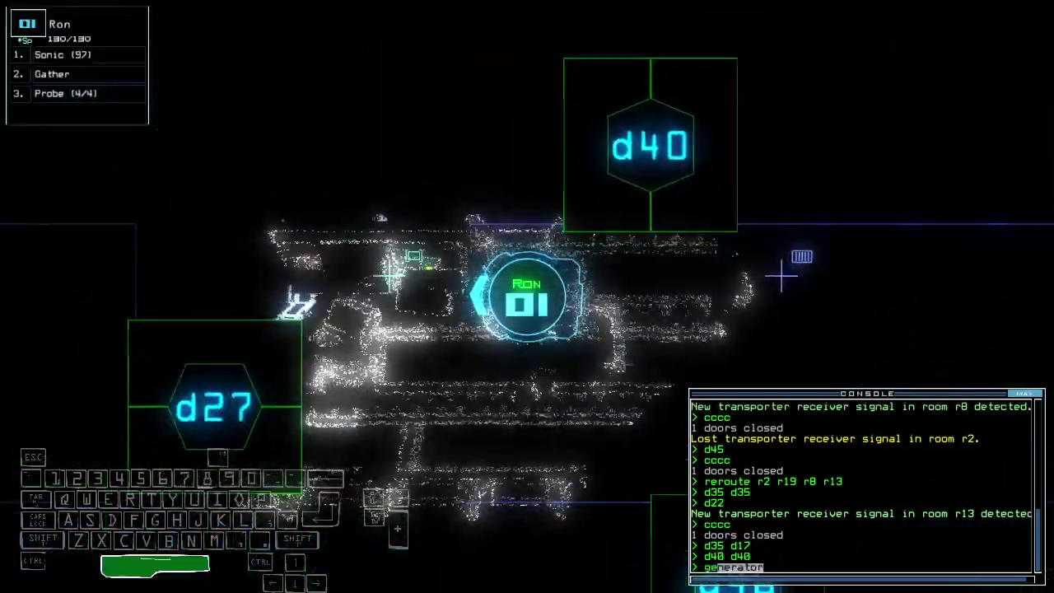
pyautogui.press('space')
pyautogui.press('space')
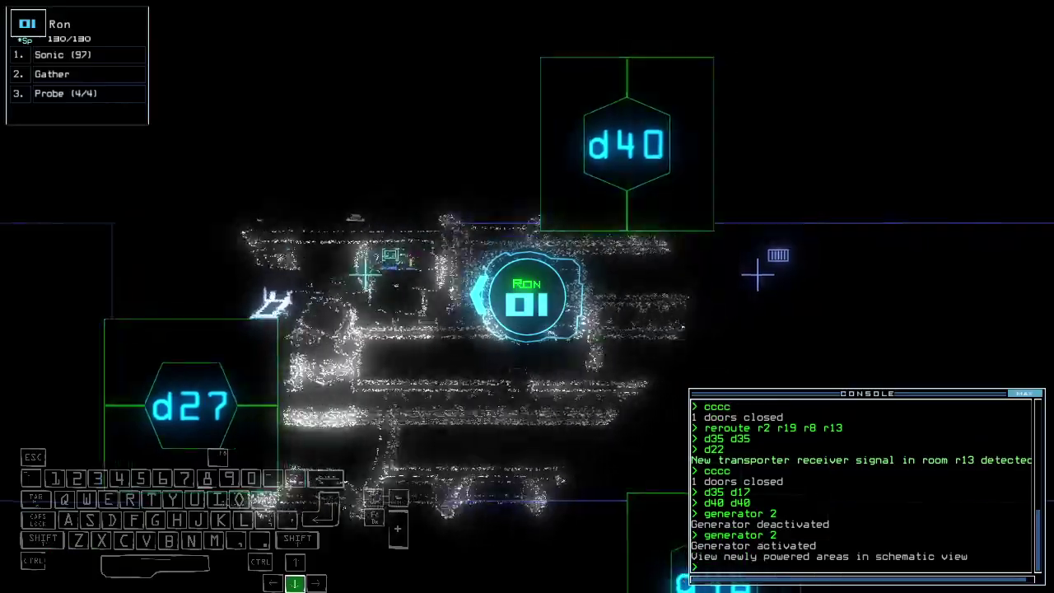
pyautogui.write('d40')
# Open d40, deploy a probe, start then dismiss a module swap, and recover the probe
pyautogui.press('Return')
pyautogui.press('3')
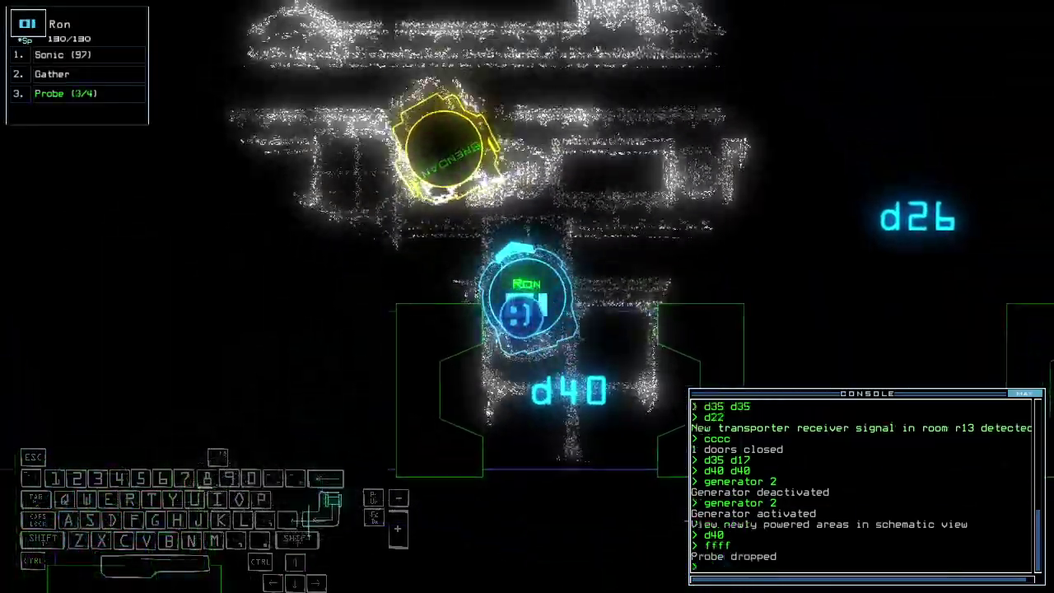
pyautogui.press('a')
pyautogui.press('Escape')
pyautogui.write('swap')
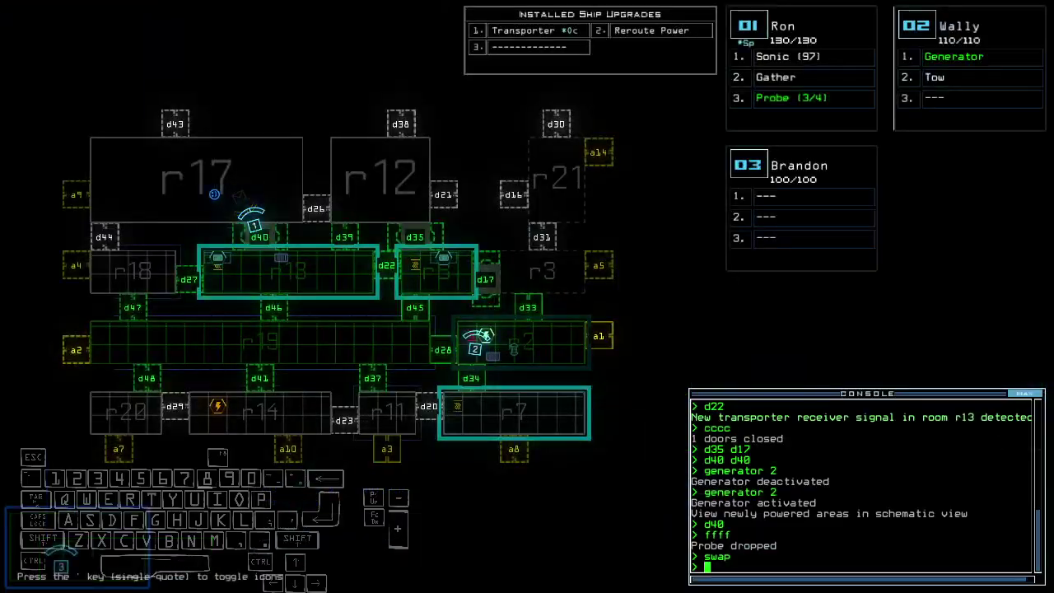
pyautogui.write('1pickup')
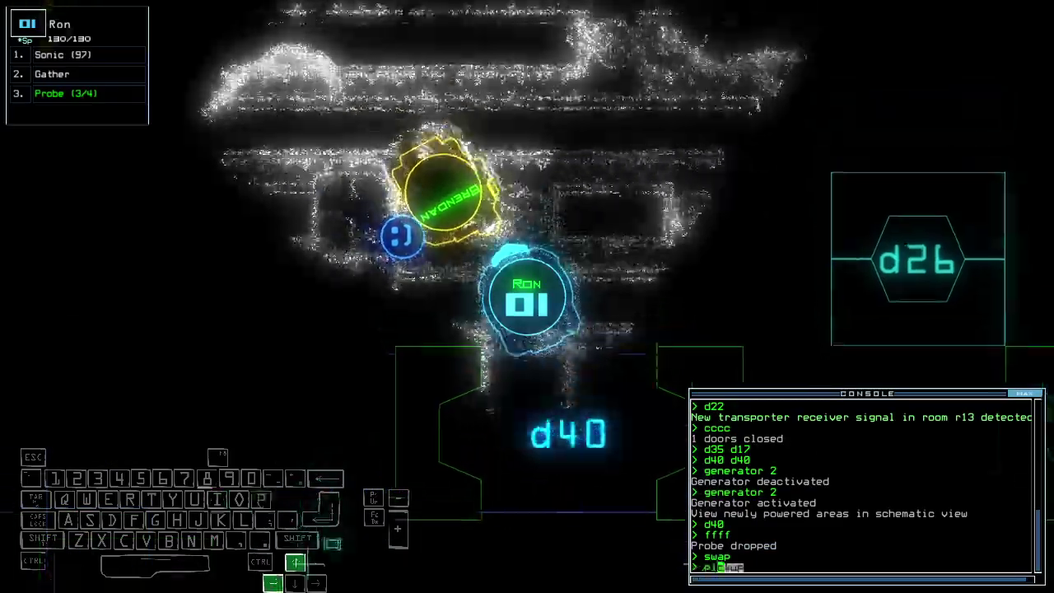
pyautogui.press('Return')
# Drive Ron forward, close nearby doors and gather the room's scrap pieces
pyautogui.press('Up')
pyautogui.press('Up')
pyautogui.write('cccc')
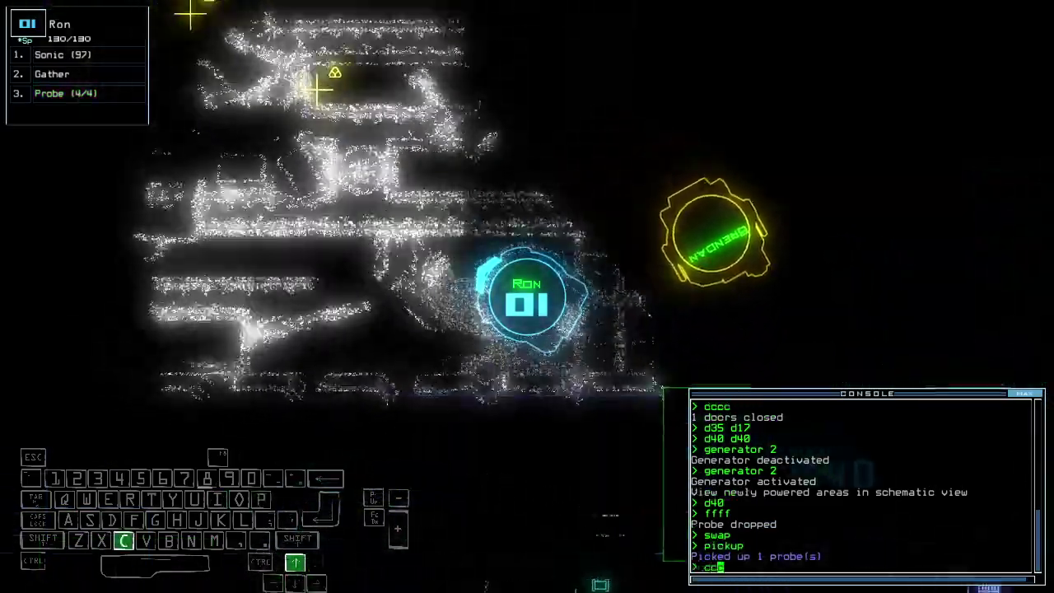
pyautogui.press('Return')
pyautogui.write('g')
pyautogui.press('Return')
pyautogui.press('Up')
pyautogui.write('g')
pyautogui.press('Return')
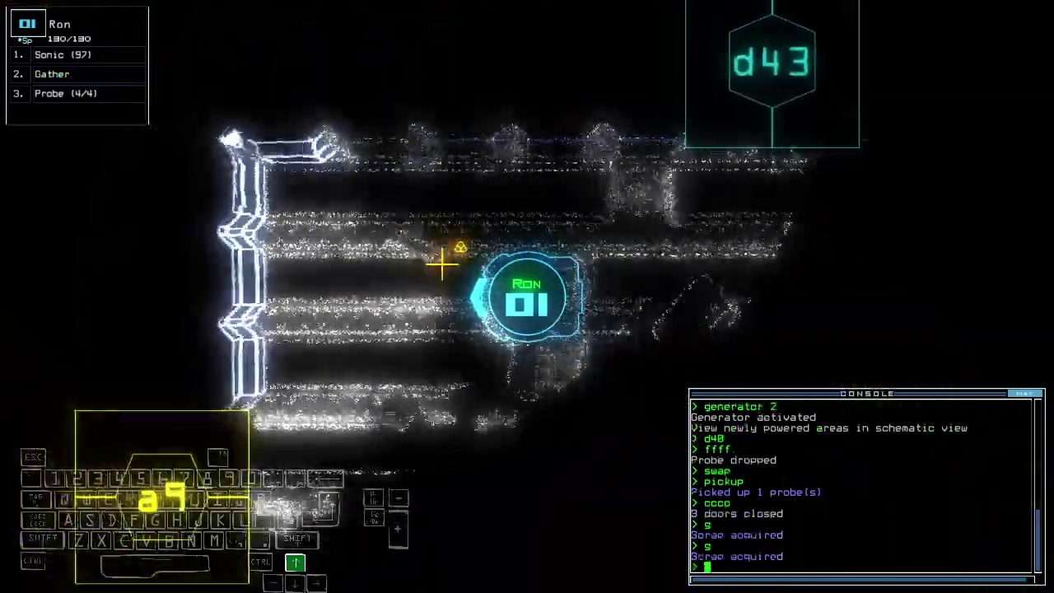
pyautogui.write('g')
pyautogui.press('Return')
pyautogui.write('g')
pyautogui.press('Return')
pyautogui.press('Up')
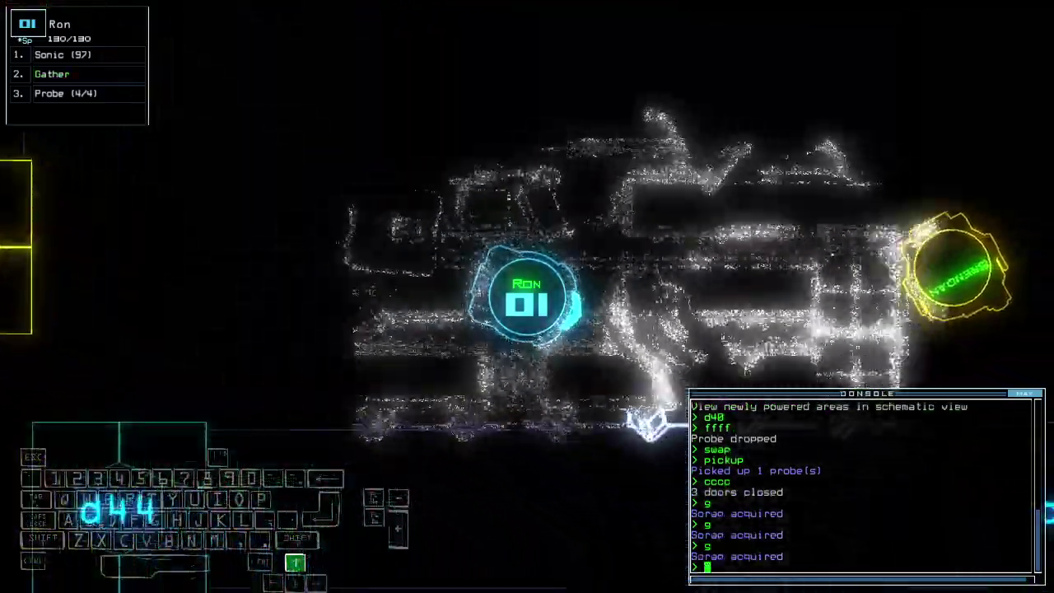
pyautogui.write('d40')
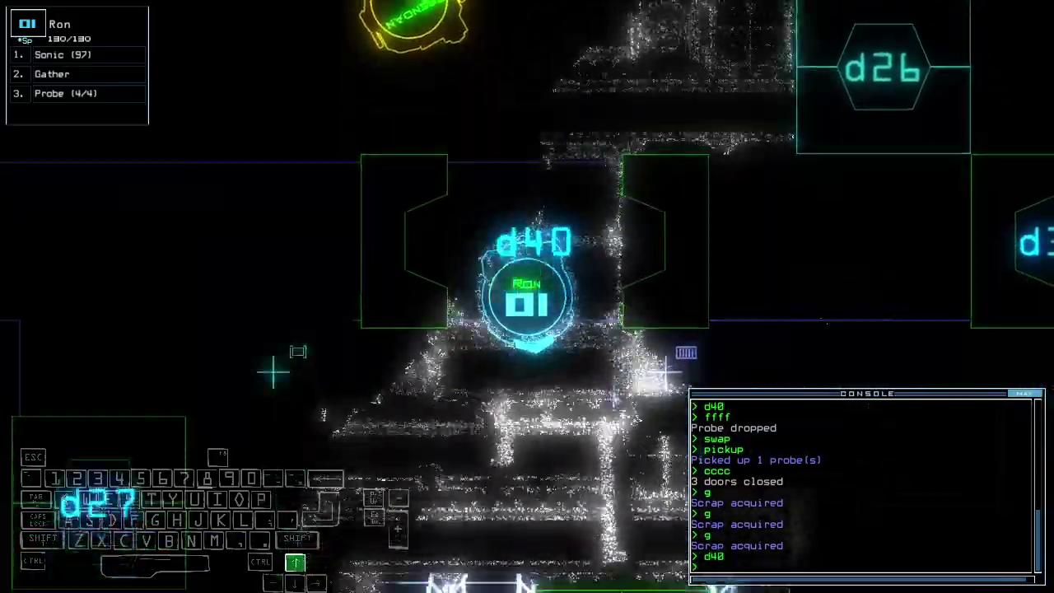
pyautogui.write('cccc')
# Pass Ron through d40, close it, and drive toward door d22 while checking the map
pyautogui.press('Return')
pyautogui.press('Up')
pyautogui.press('Up')
pyautogui.press('Tab')
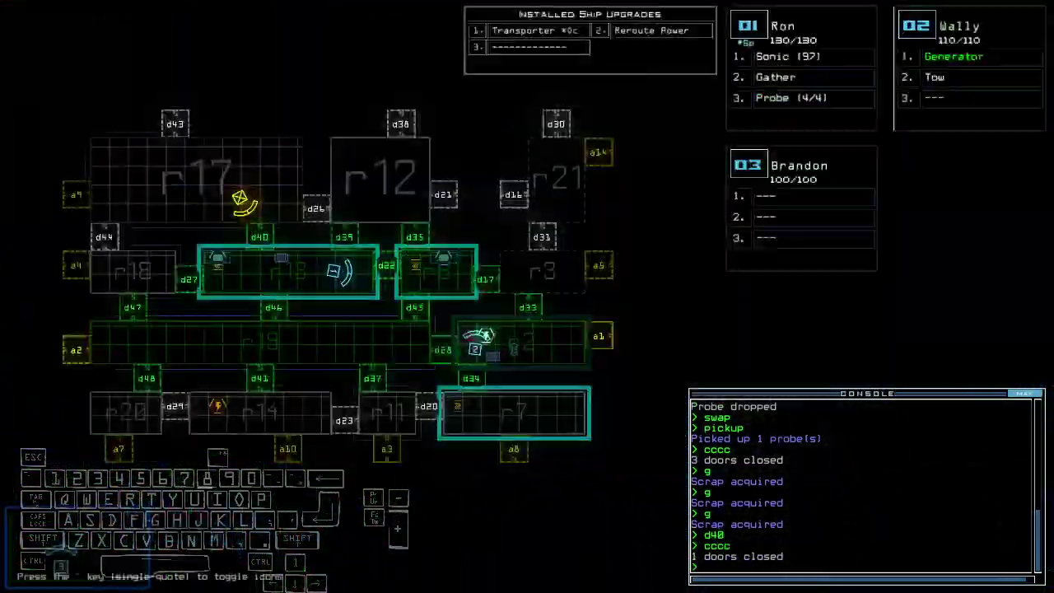
pyautogui.press('Tab')
pyautogui.press('Tab')
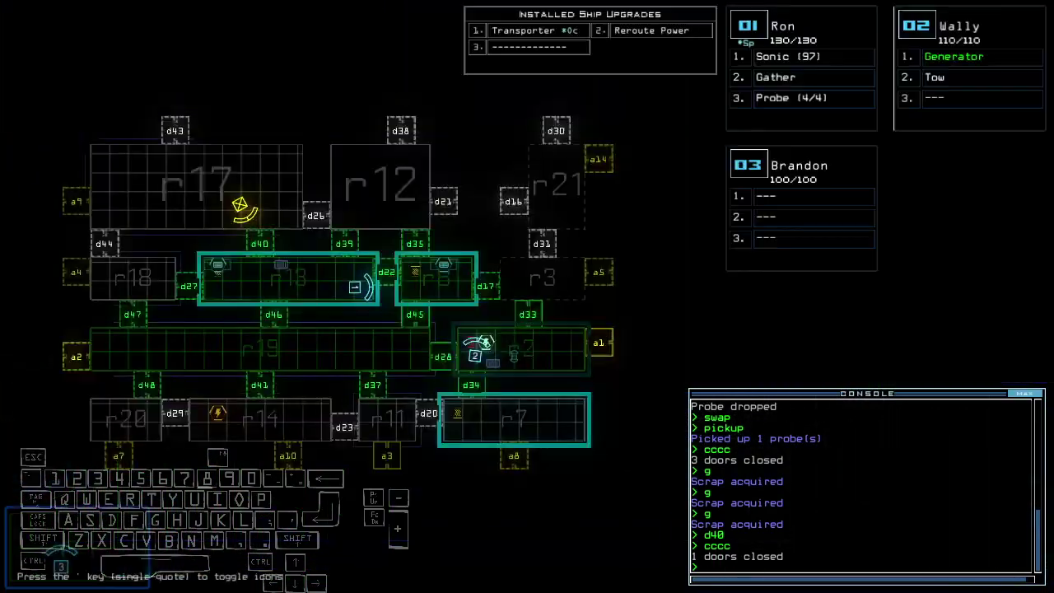
pyautogui.press('Tab')
pyautogui.press('Up')
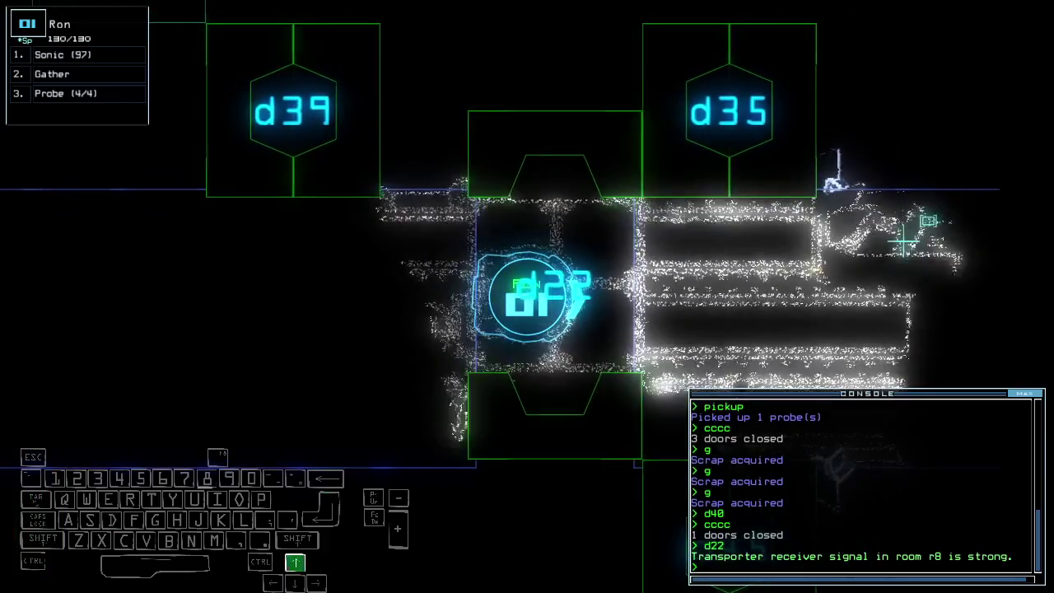
# Drive Ron forward, close the nearby door, and open doors d45 and d28
pyautogui.press('Tab')
pyautogui.press('Tab')
pyautogui.press('Up')
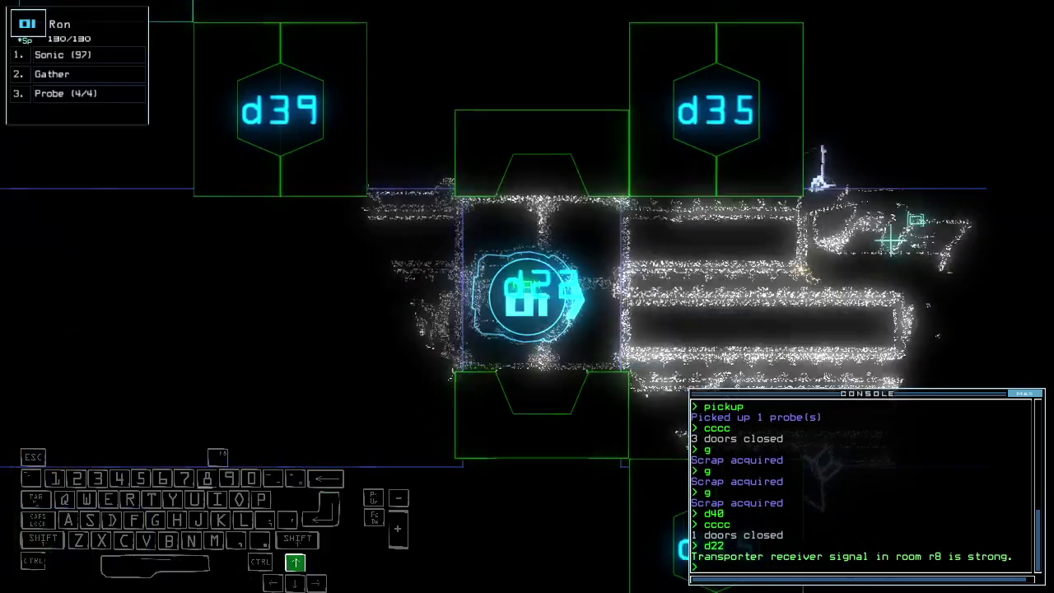
pyautogui.write('ccc')
pyautogui.press('Return')
pyautogui.press('Tab')
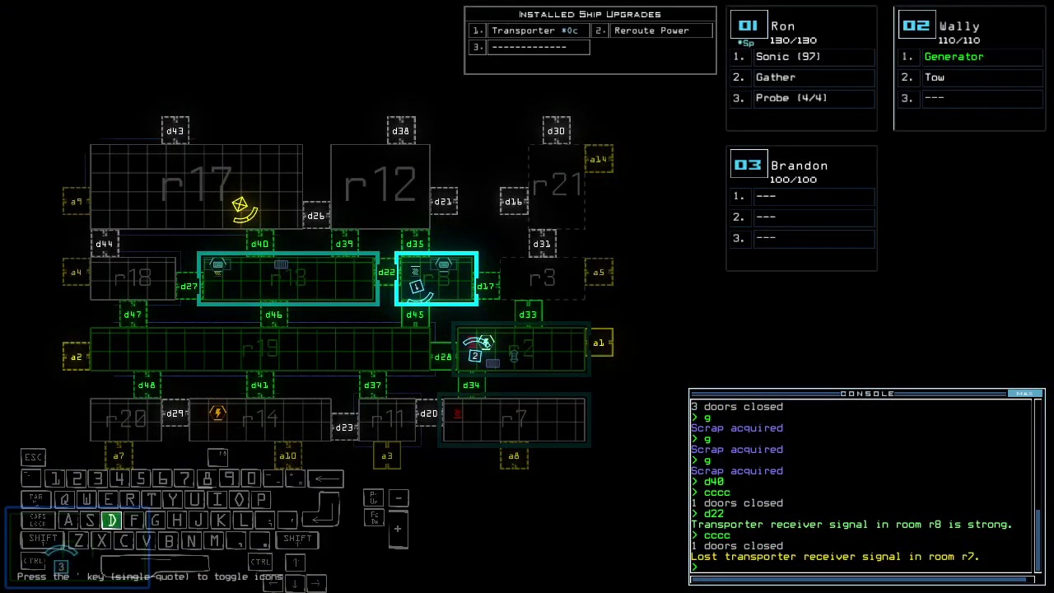
pyautogui.write('8')
pyautogui.press('Return')
pyautogui.press('Tab')
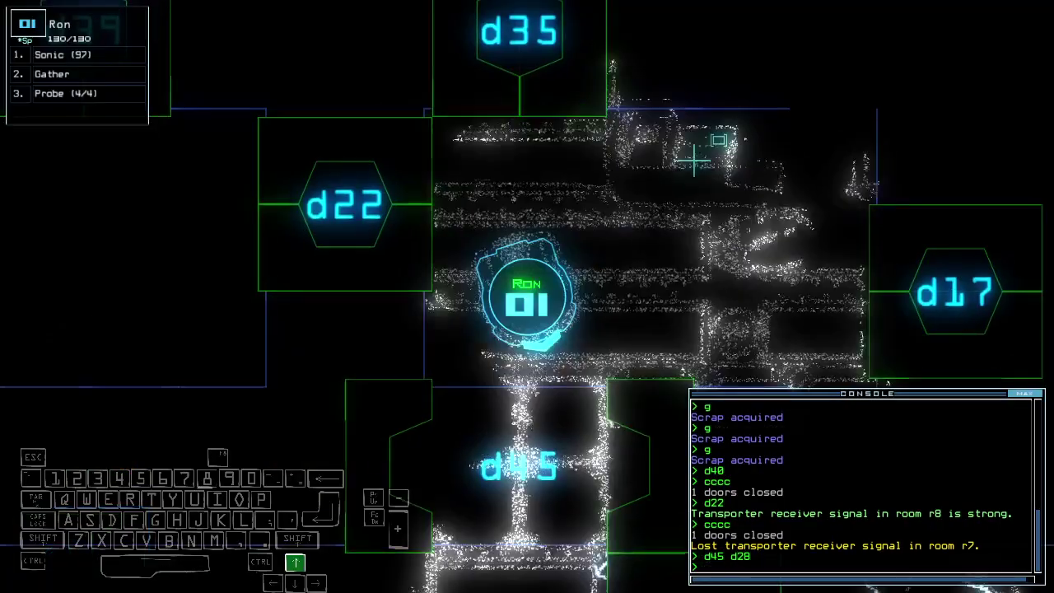
pyautogui.write('swap ')
pyautogui.write('so')
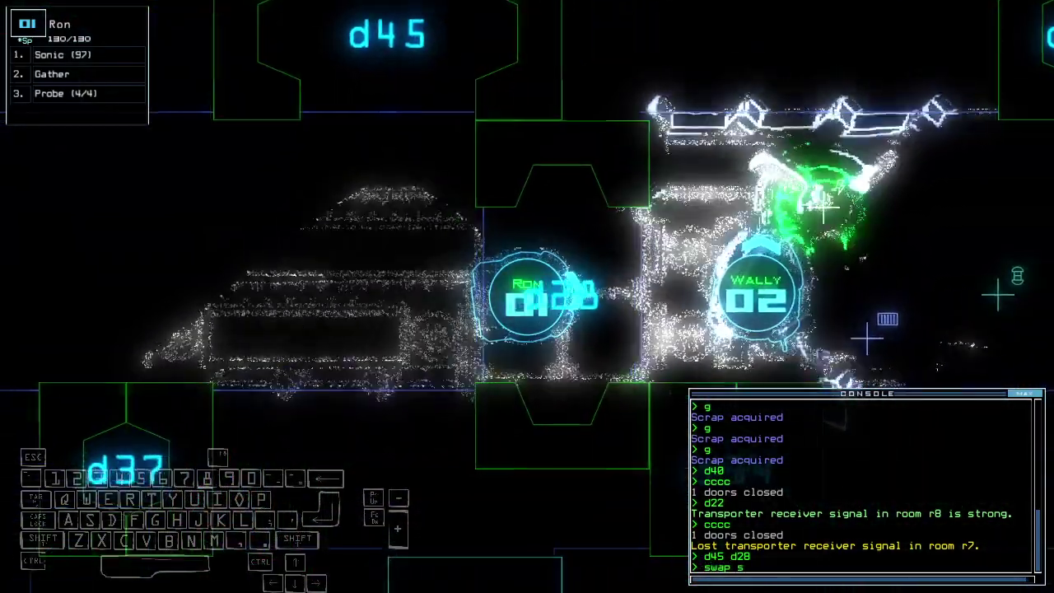
# Swap drone 1's sonic module for tow, open d22 and seal the surrounding doors
pyautogui.press('Tab')
pyautogui.write('to')
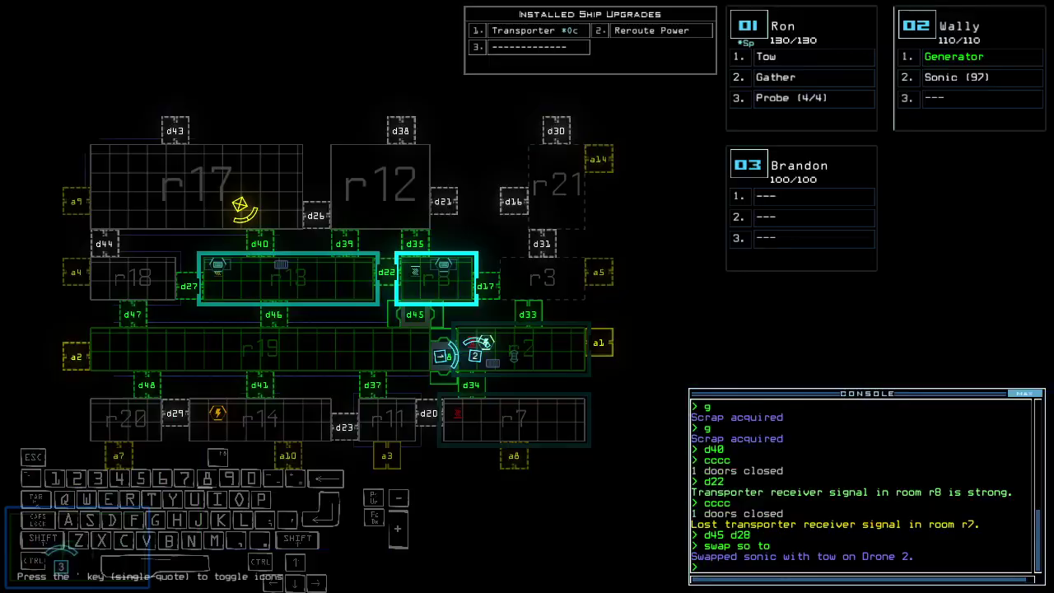
pyautogui.press('Tab')
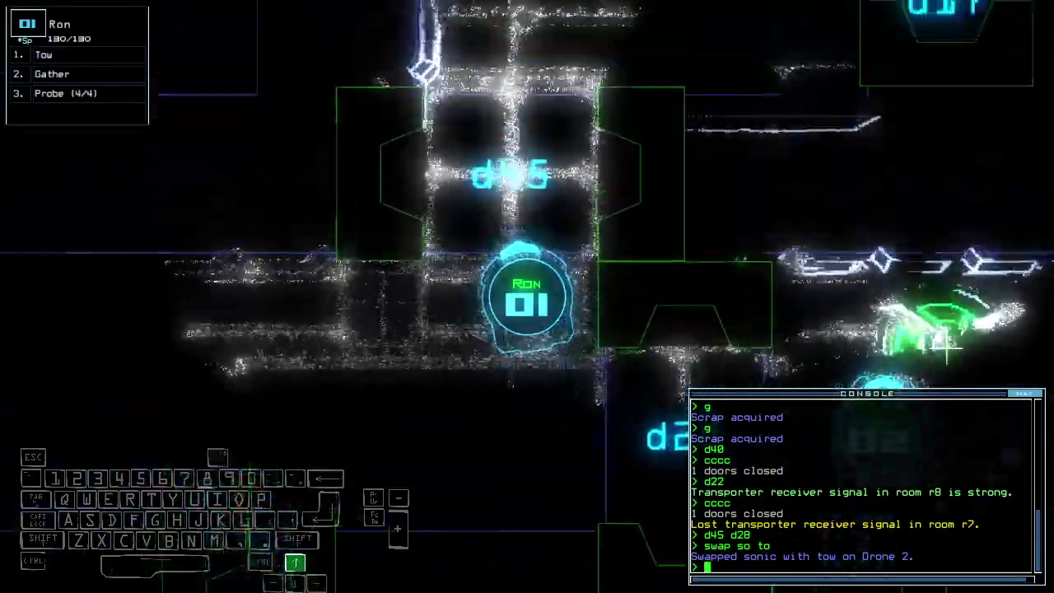
pyautogui.press('Up')
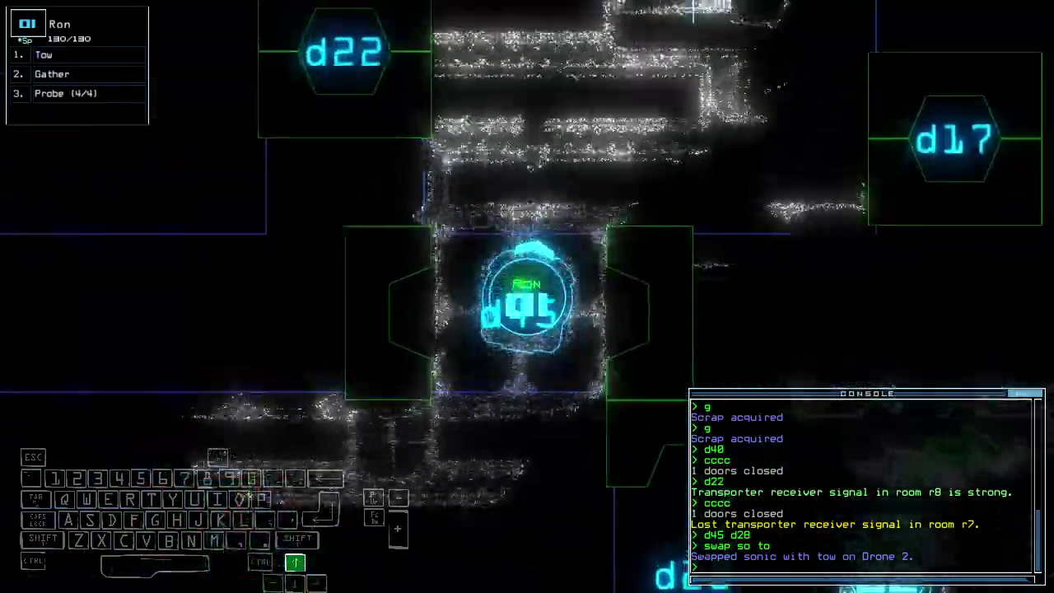
pyautogui.write('d22')
pyautogui.press('Return')
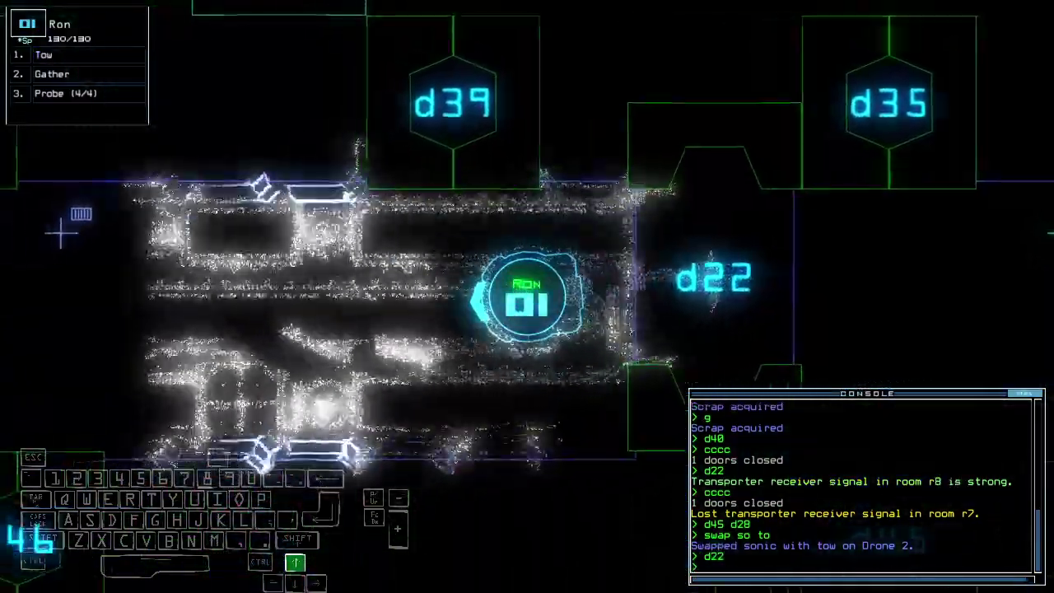
pyautogui.write('cccc')
pyautogui.press('Return')
pyautogui.write('d40')
# Open d40, tow derelict drone Brendan to r1, then reopen d22 and close nearby doors
pyautogui.press('Return')
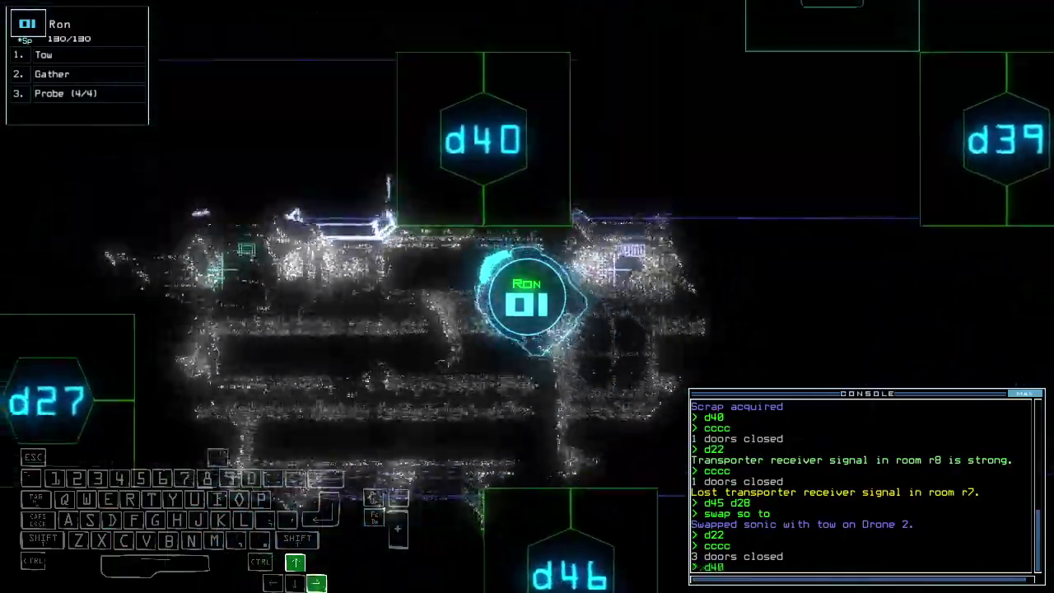
pyautogui.write('tow')
pyautogui.press('Return')
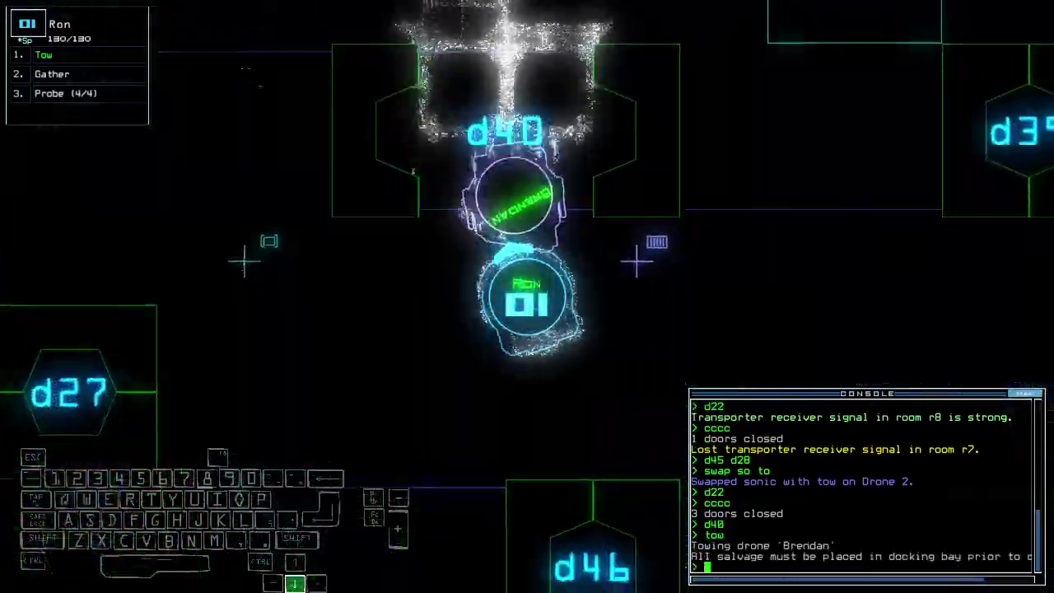
pyautogui.write('to')
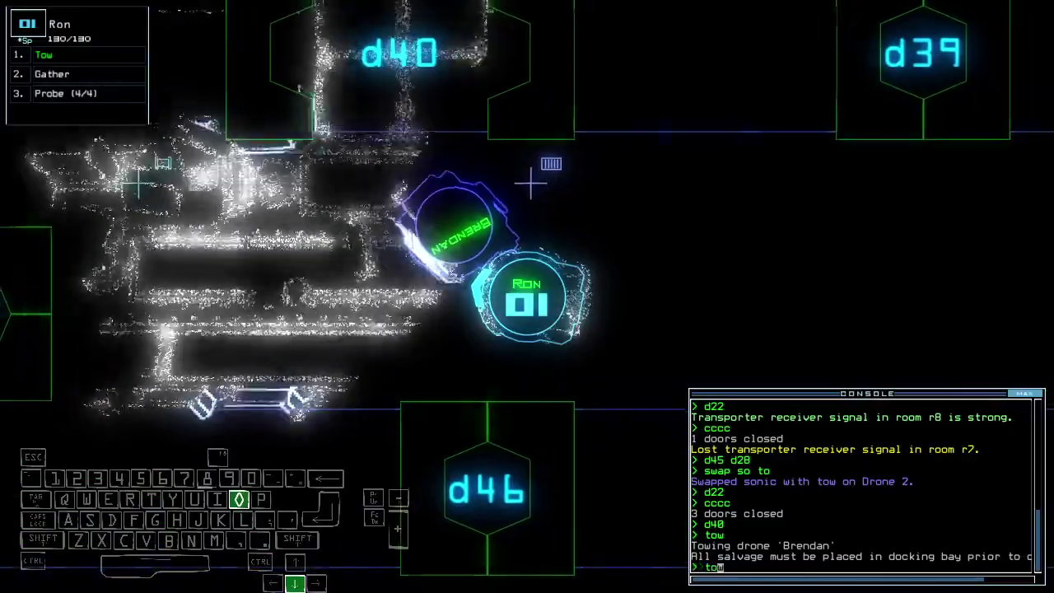
pyautogui.write('w')
pyautogui.press('Return')
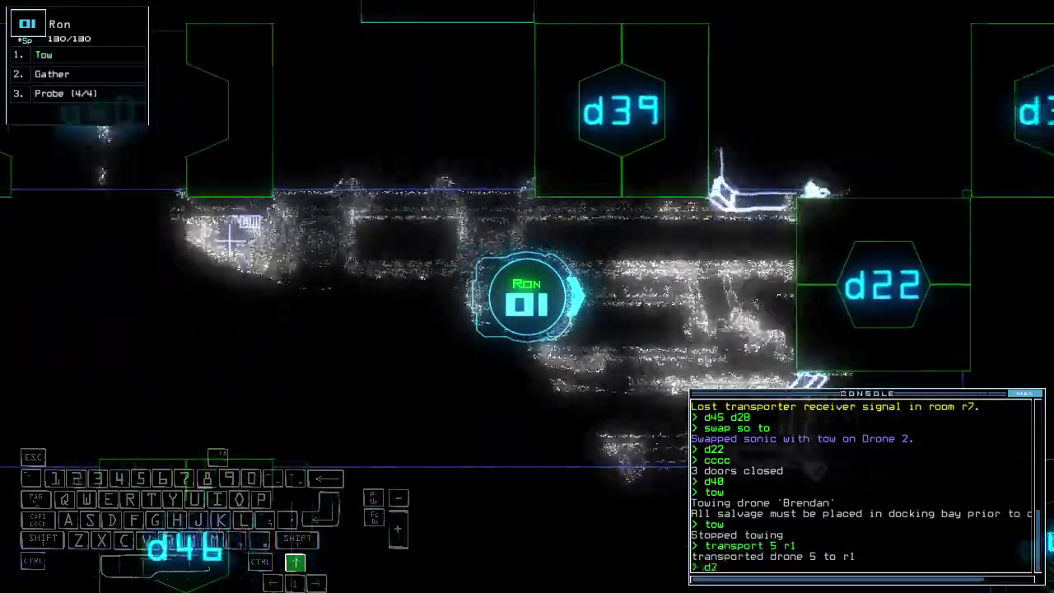
pyautogui.write('d22')
pyautogui.press('Return')
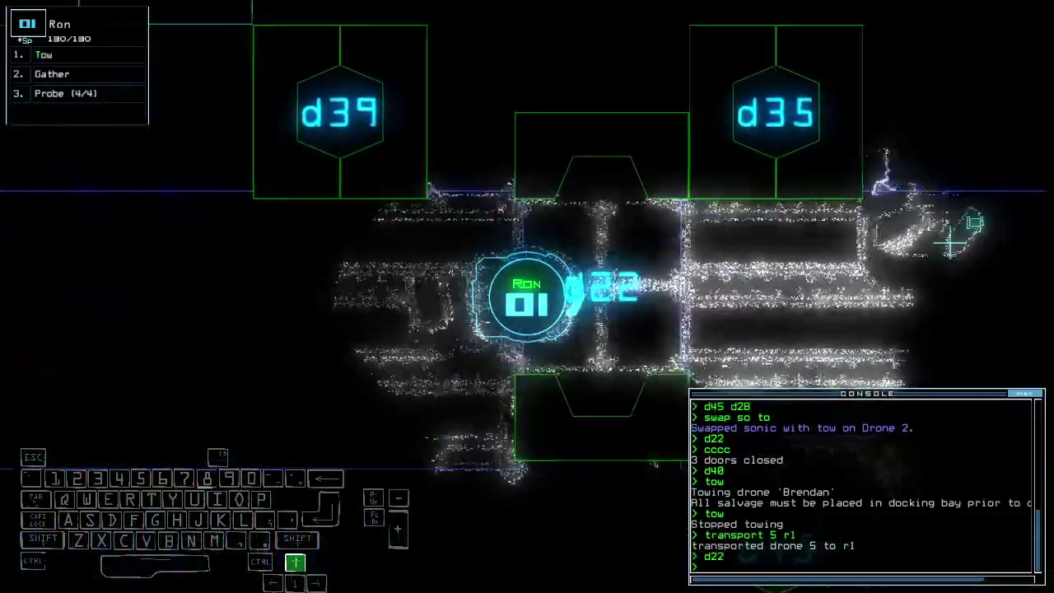
pyautogui.write('cccc')
pyautogui.press('Return')
pyautogui.write('d')
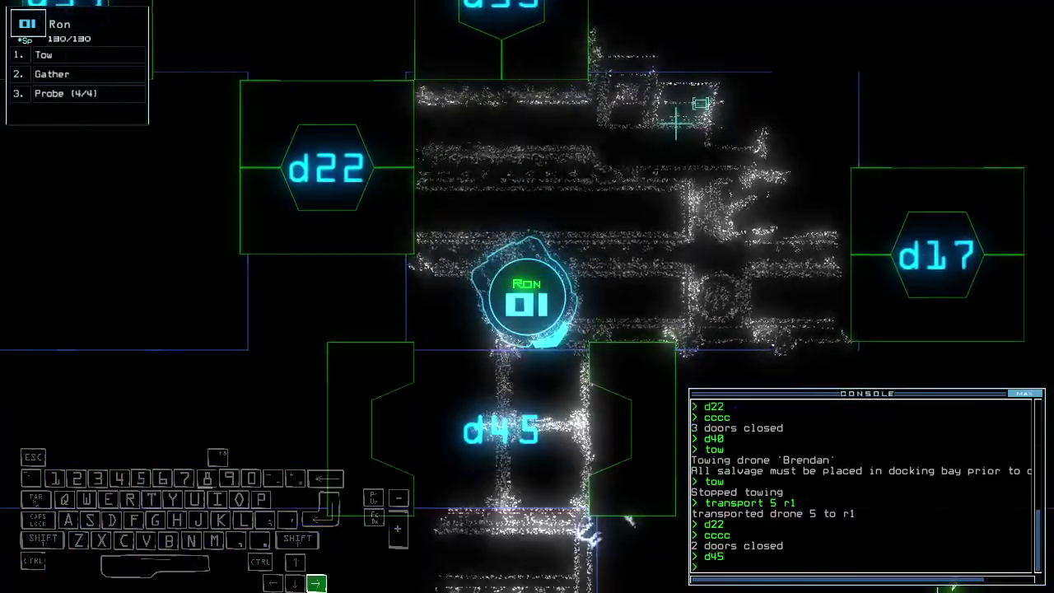
pyautogui.write('d2')
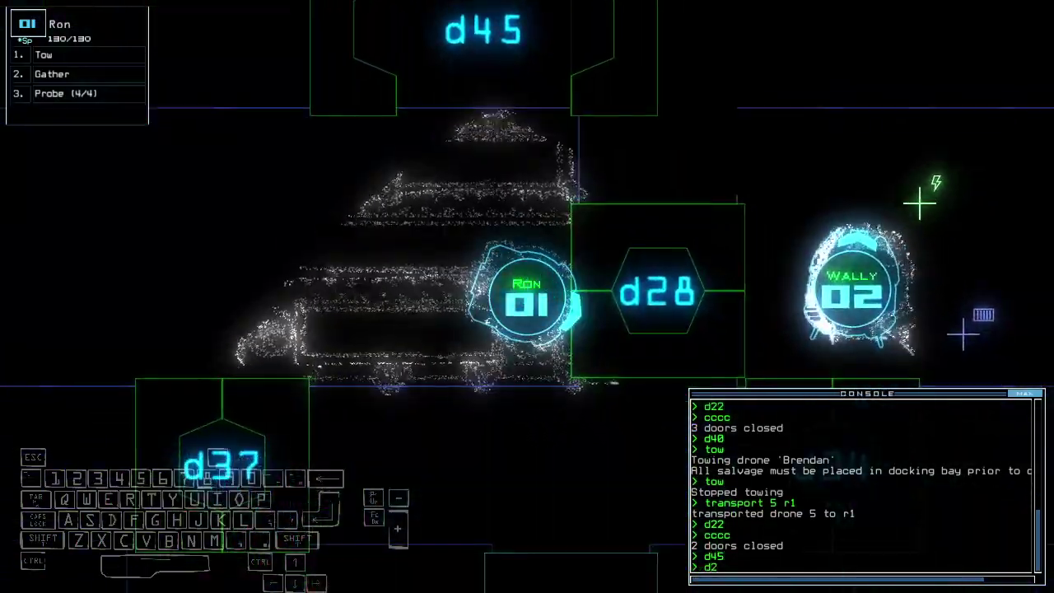
pyautogui.write('8')
# Open d28, swap drone 1's tow back for sonic, close nearby doors and open d22
pyautogui.press('Return')
pyautogui.write('swap to')
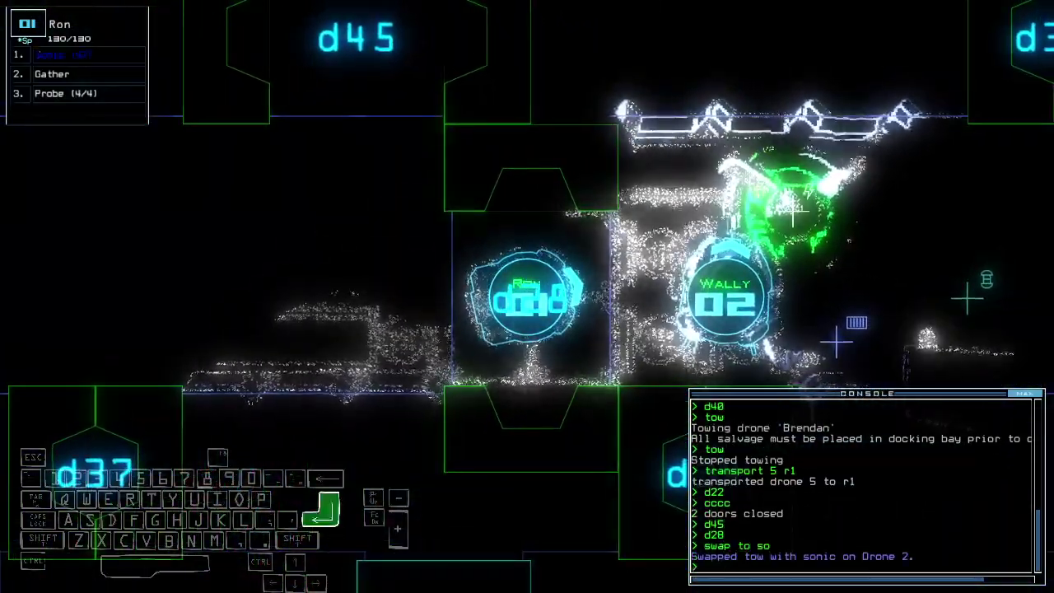
pyautogui.press('space')
pyautogui.press('space')
pyautogui.press('Up')
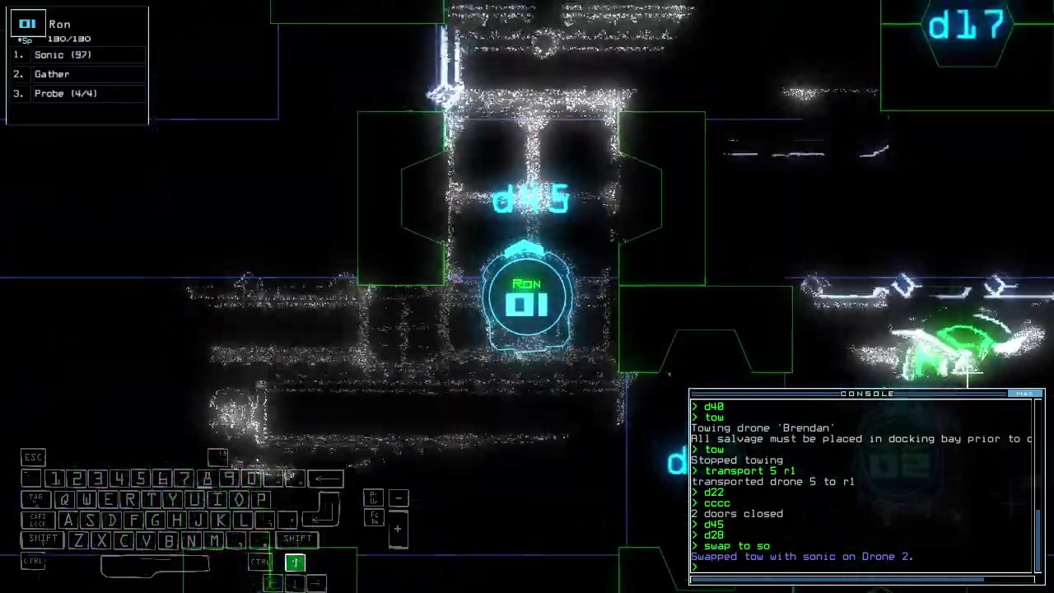
pyautogui.write('cccc')
pyautogui.press('Return')
pyautogui.write('d22')
pyautogui.press('Return')
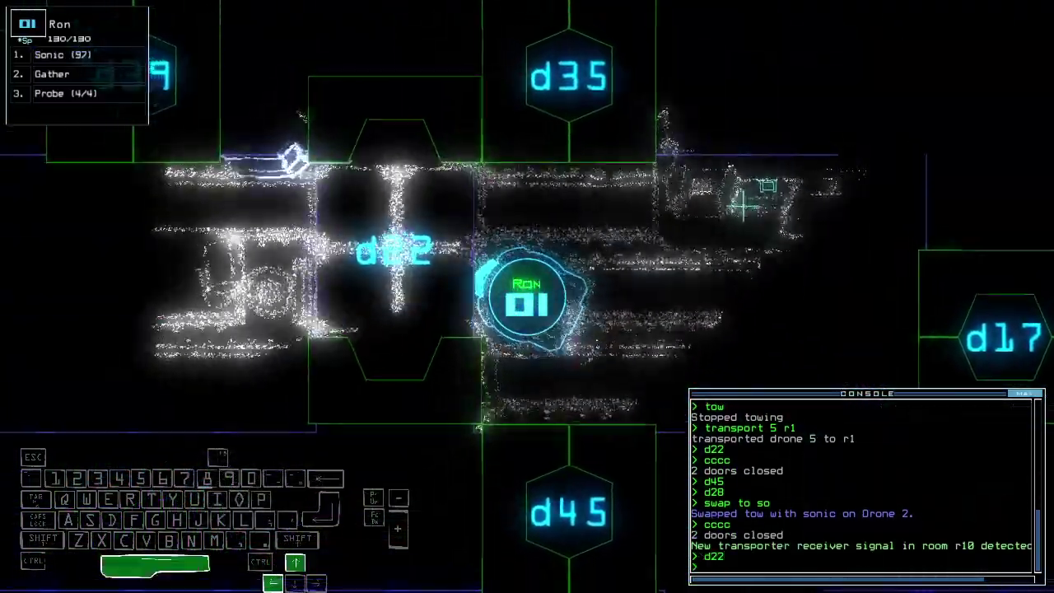
# Transport drone 1 to r10, drop and recover a probe, then move on to r8
pyautogui.press('space')
pyautogui.press('space')
pyautogui.write('transport r10')
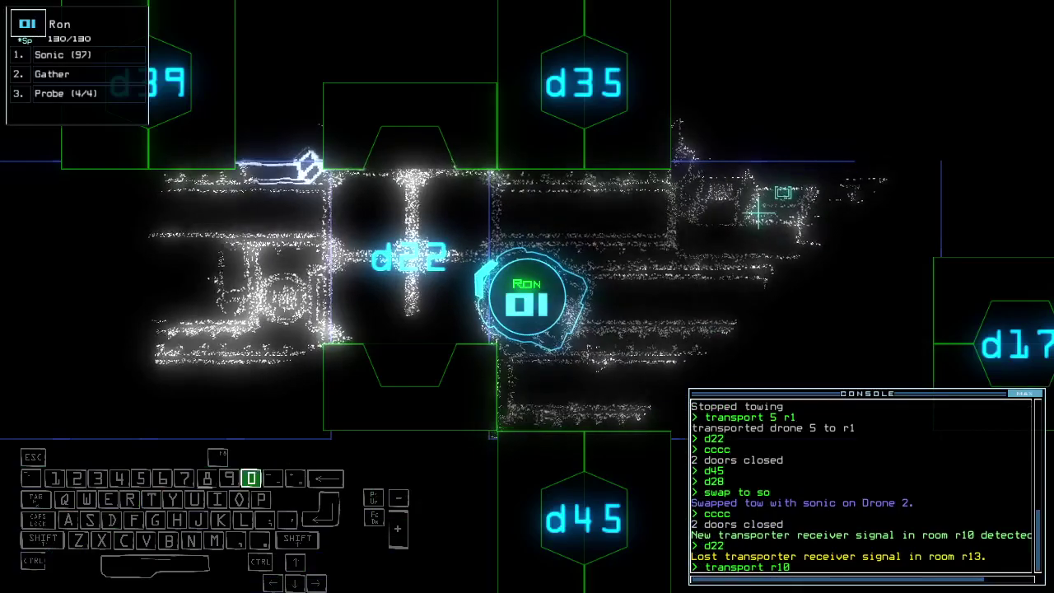
pyautogui.press('Return')
pyautogui.write('fff')
pyautogui.press('Return')
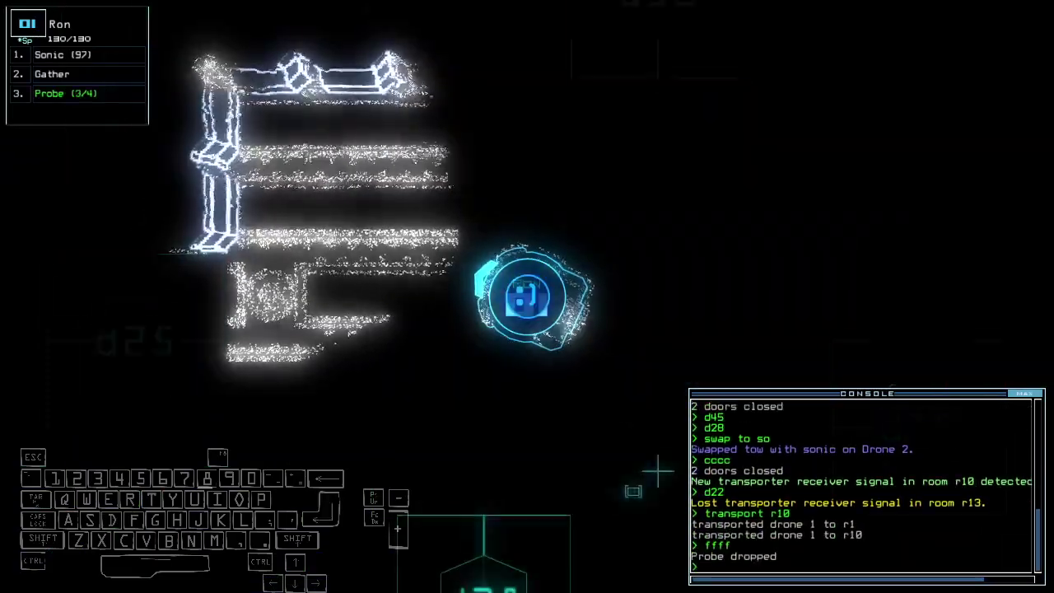
pyautogui.write('pickup')
pyautogui.press('Return')
pyautogui.press('space')
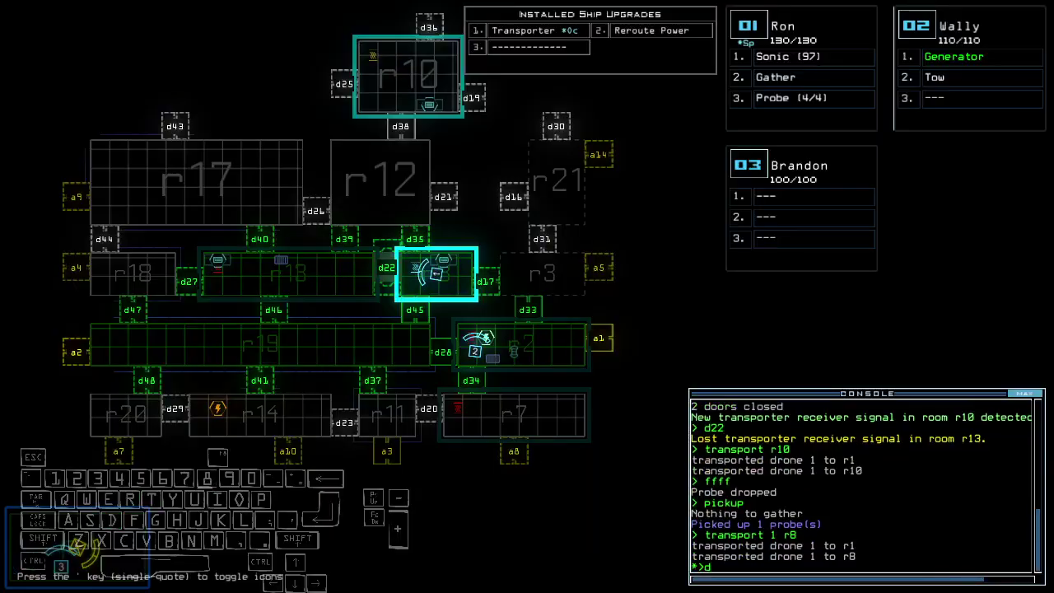
pyautogui.write('45')
# Open door d45 and close the two doors near the drones
pyautogui.press('Return')
pyautogui.press('space')
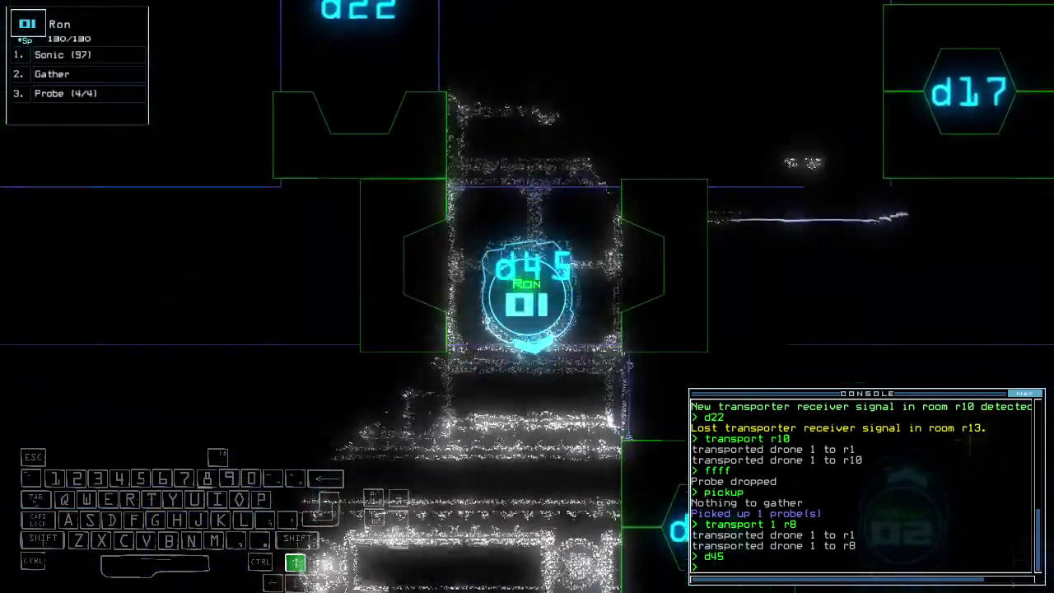
pyautogui.write('cccc')
pyautogui.press('Return')
pyautogui.press('space')
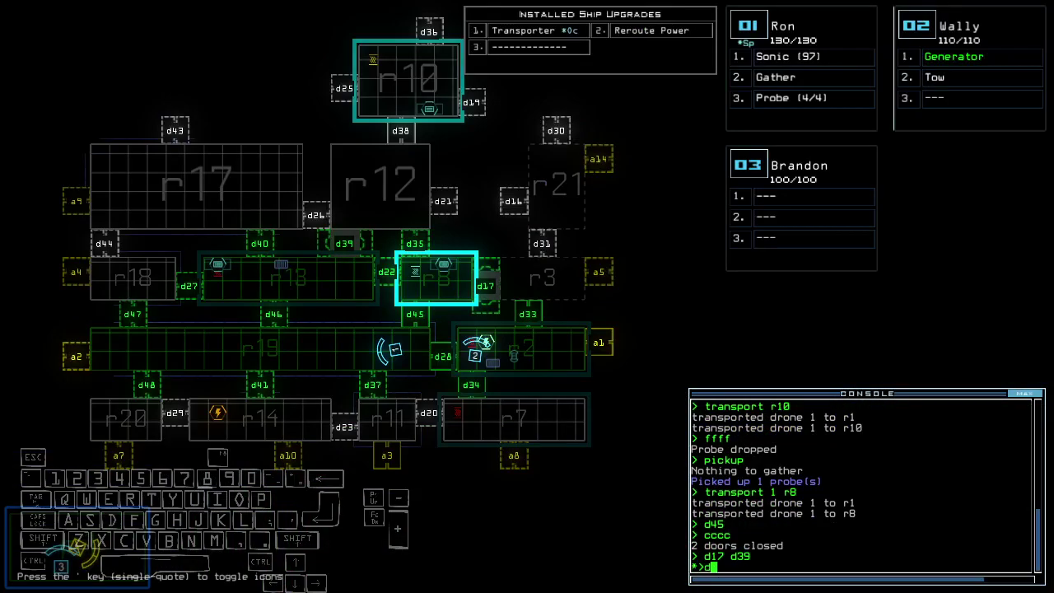
# Check the mission time (00:03:54), select Ron, and try sending him from r13 to r8
pyautogui.press('space')
pyautogui.write('te')
pyautogui.press('Return')
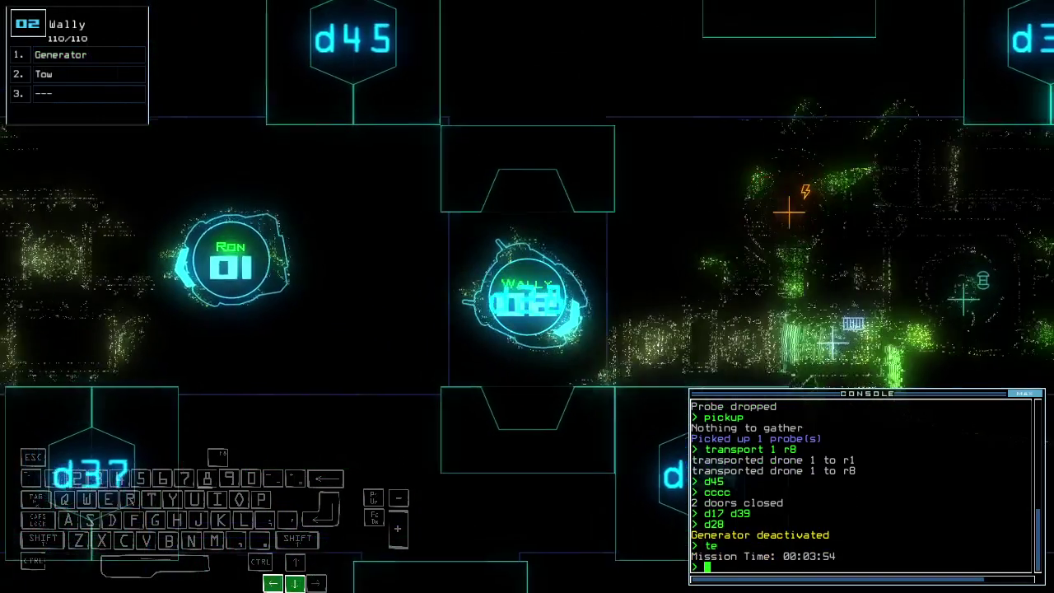
pyautogui.press('1')
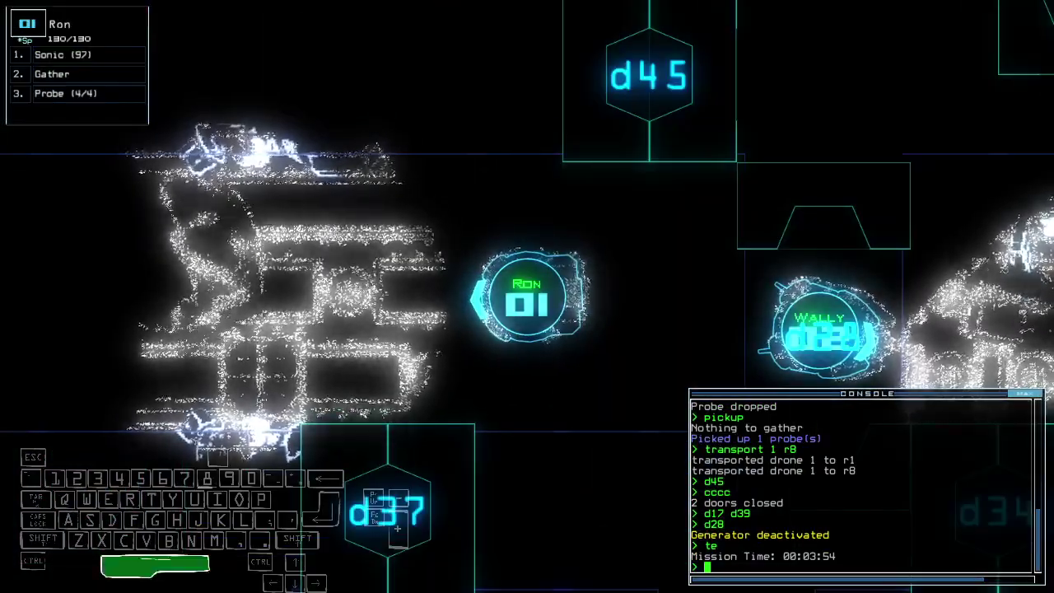
pyautogui.press('space')
pyautogui.press('space')
pyautogui.write('fr13')
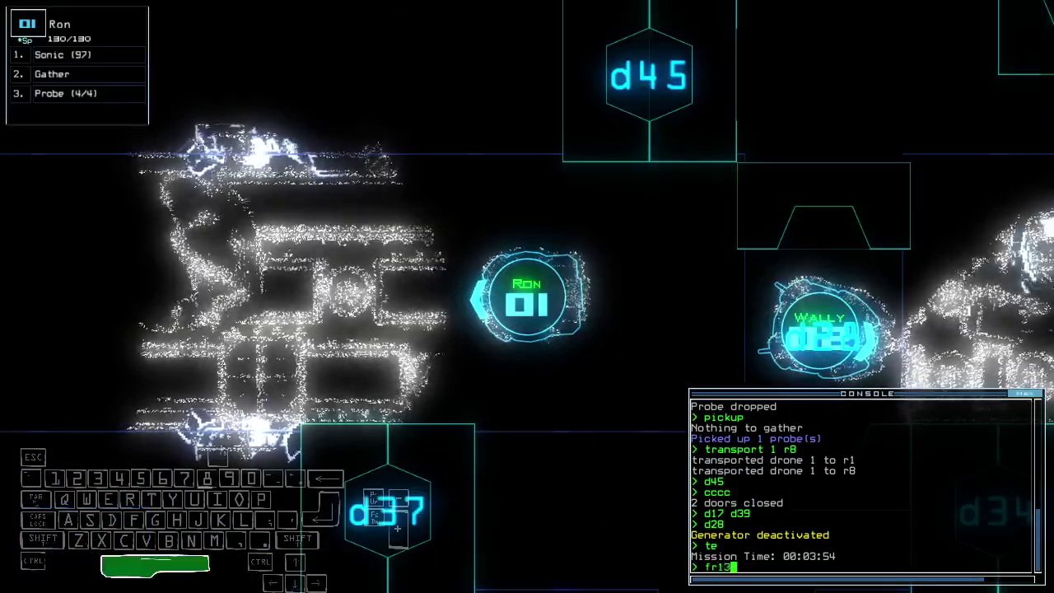
pyautogui.write(' r8')
pyautogui.press('Return')
pyautogui.write('2')
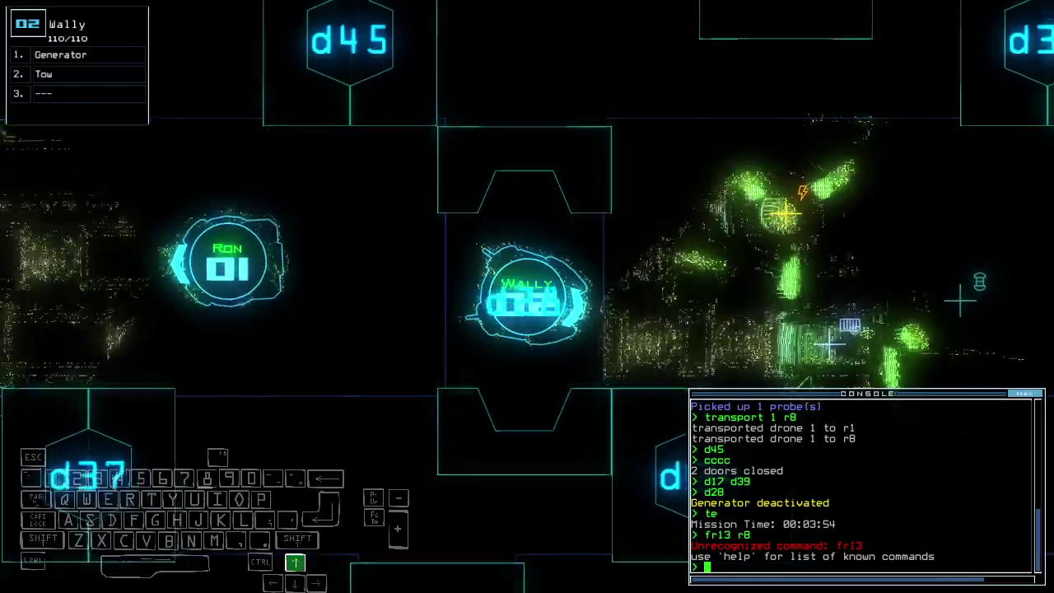
pyautogui.write('ge')
# Reactivate Wally's generator, send Ron from r13 to r8, and vent r19 through airlock a2
pyautogui.press('Return')
pyautogui.press('space')
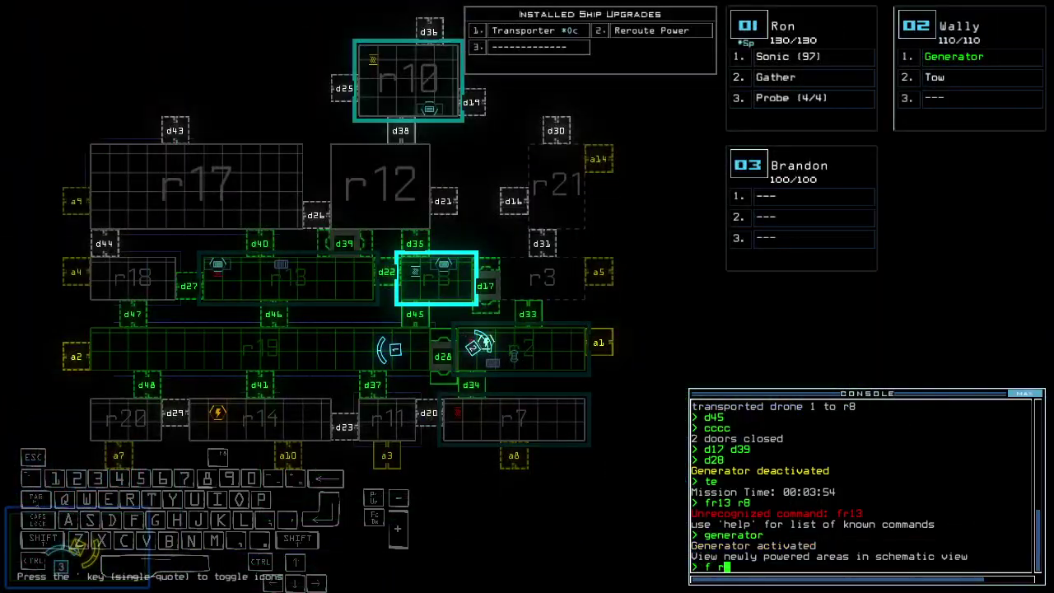
pyautogui.write('13 r8')
pyautogui.press('Return')
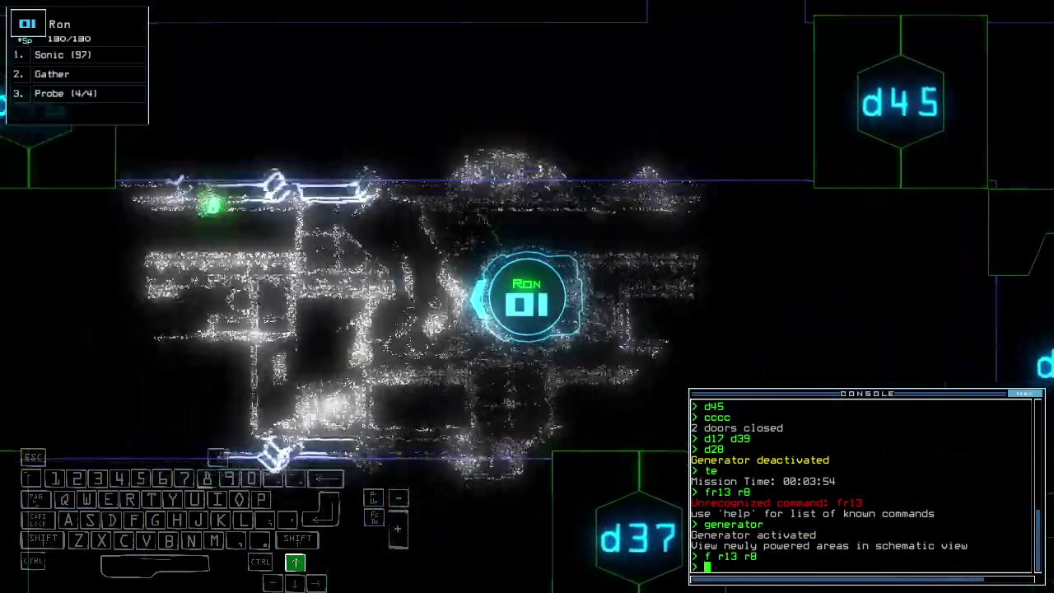
pyautogui.press('space')
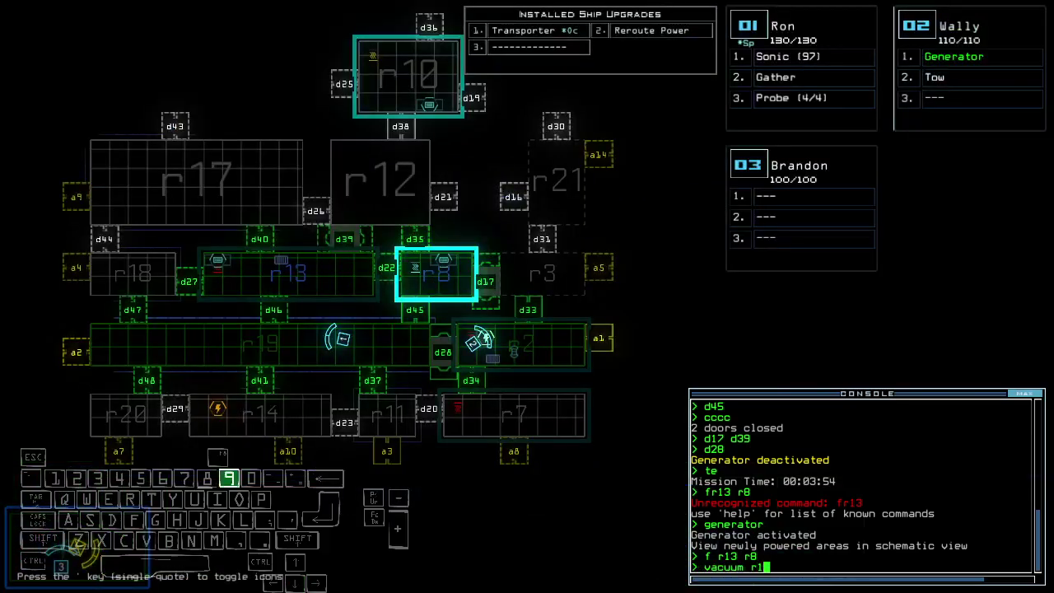
pyautogui.press('space')
pyautogui.write('9 a2')
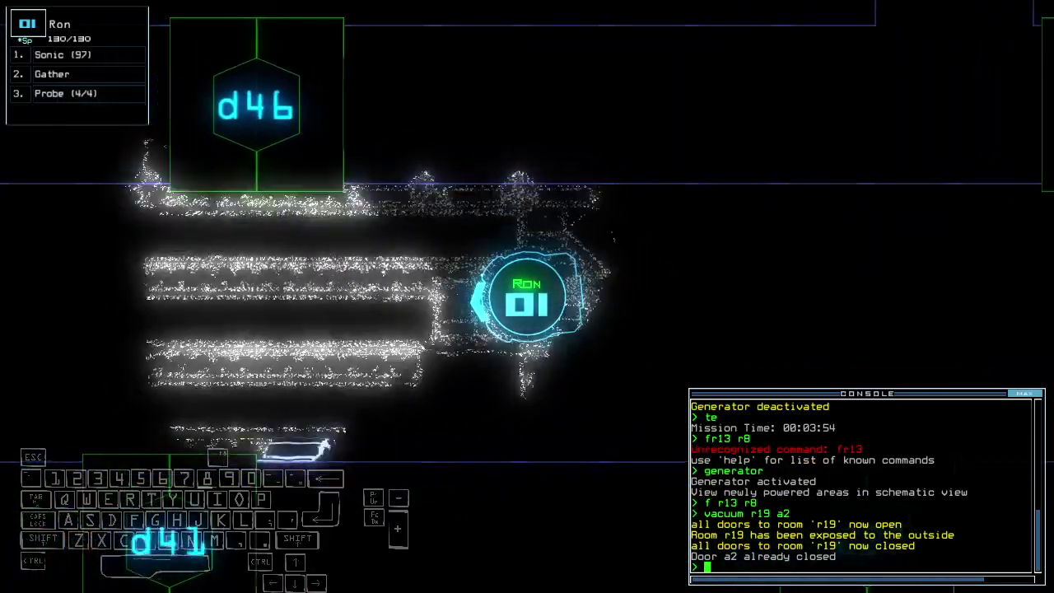
pyautogui.press('space')
pyautogui.press('space')
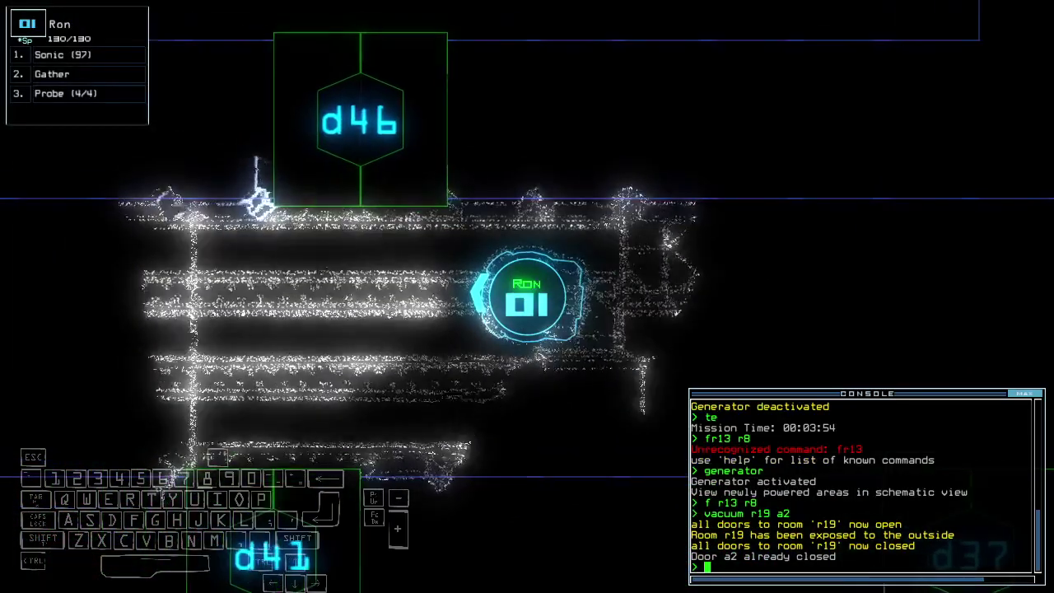
pyautogui.press('space')
pyautogui.press('space')
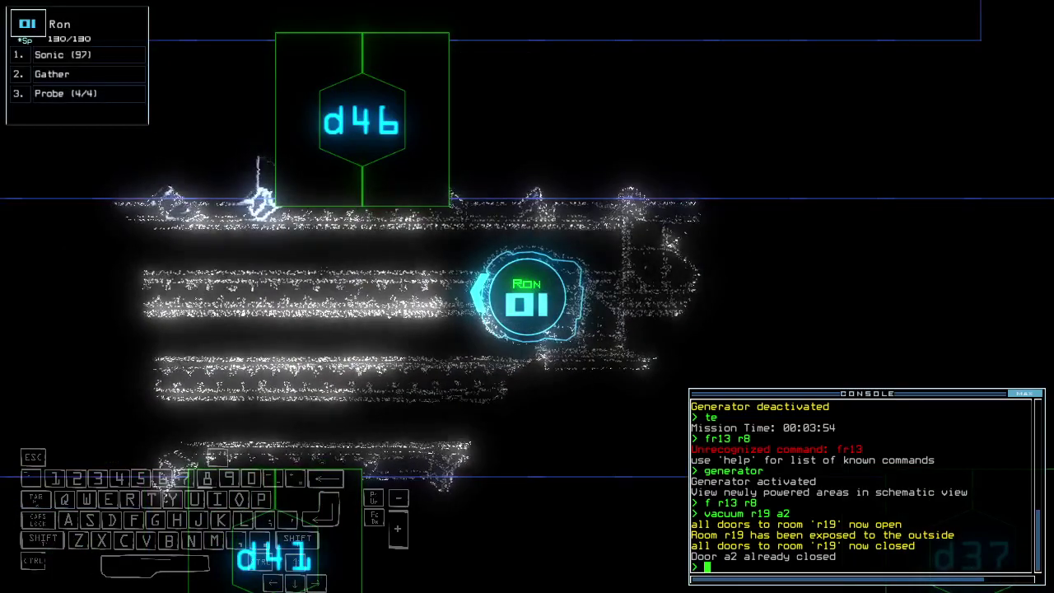
pyautogui.write('d')
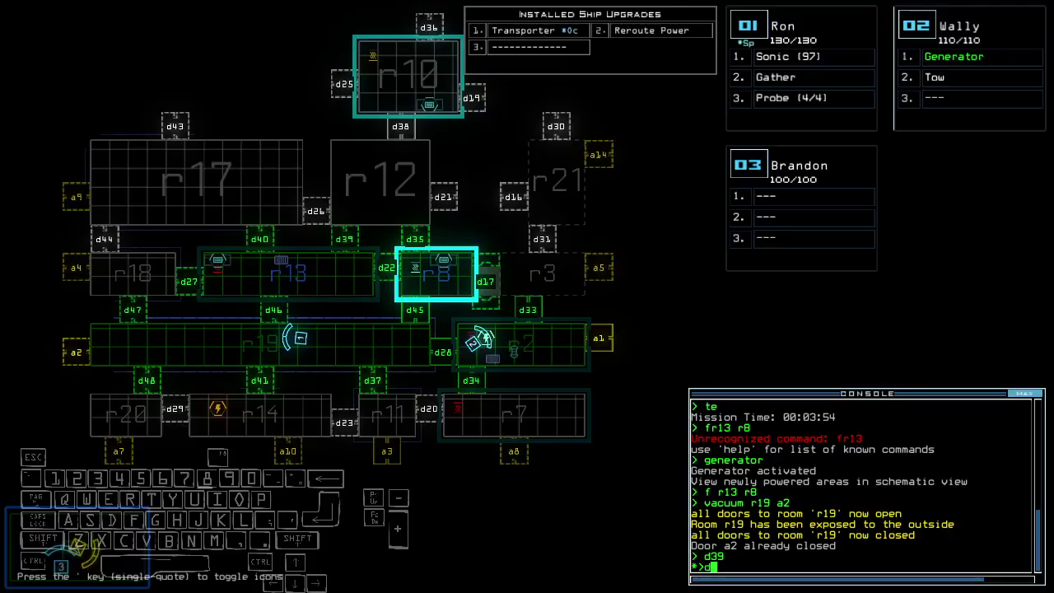
pyautogui.write('a2 a')
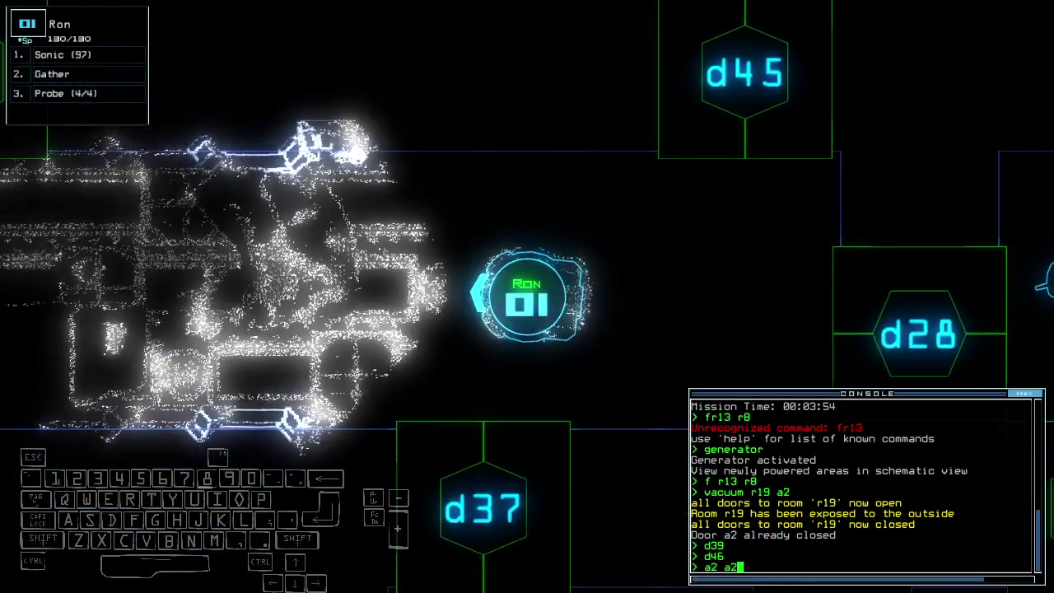
pyautogui.write('2')
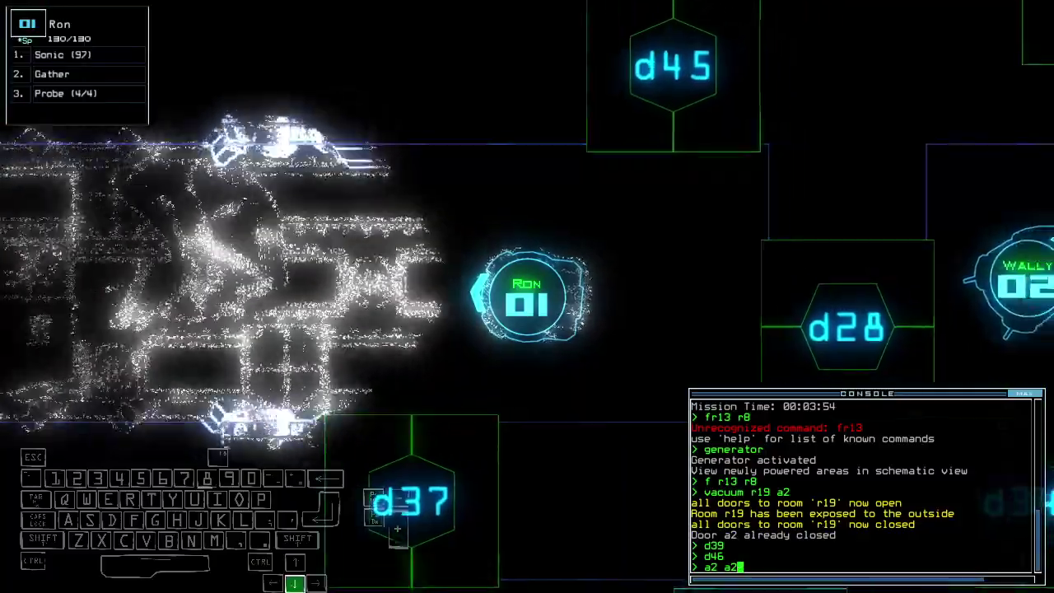
# Vent r19 through airlock a2, pilot Ron up the corridors and close two doors near him
pyautogui.press('Return')
pyautogui.press('Up')
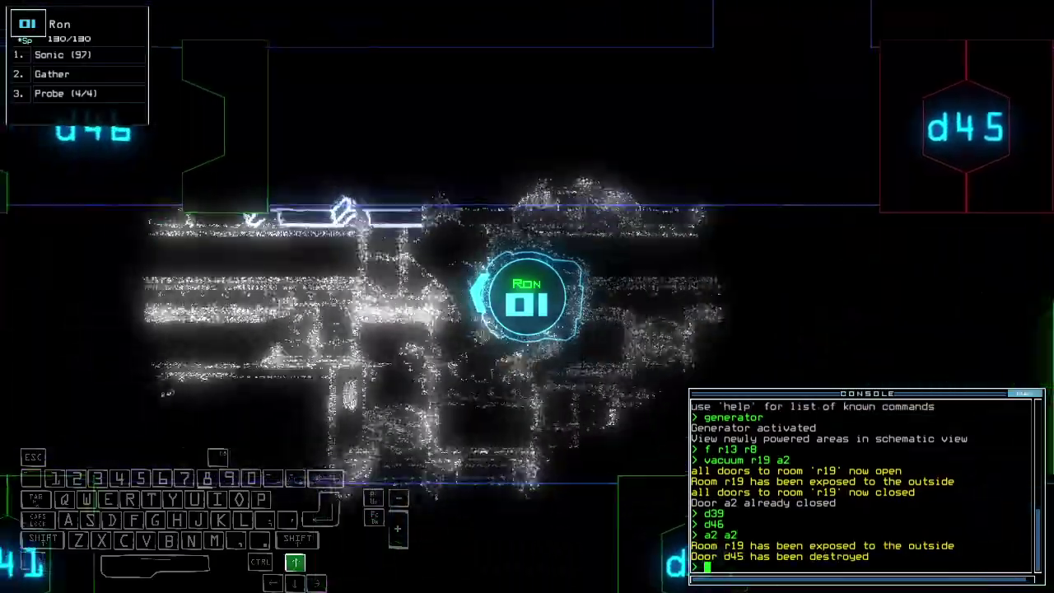
pyautogui.press('Up')
pyautogui.press('Right')
pyautogui.press('Up')
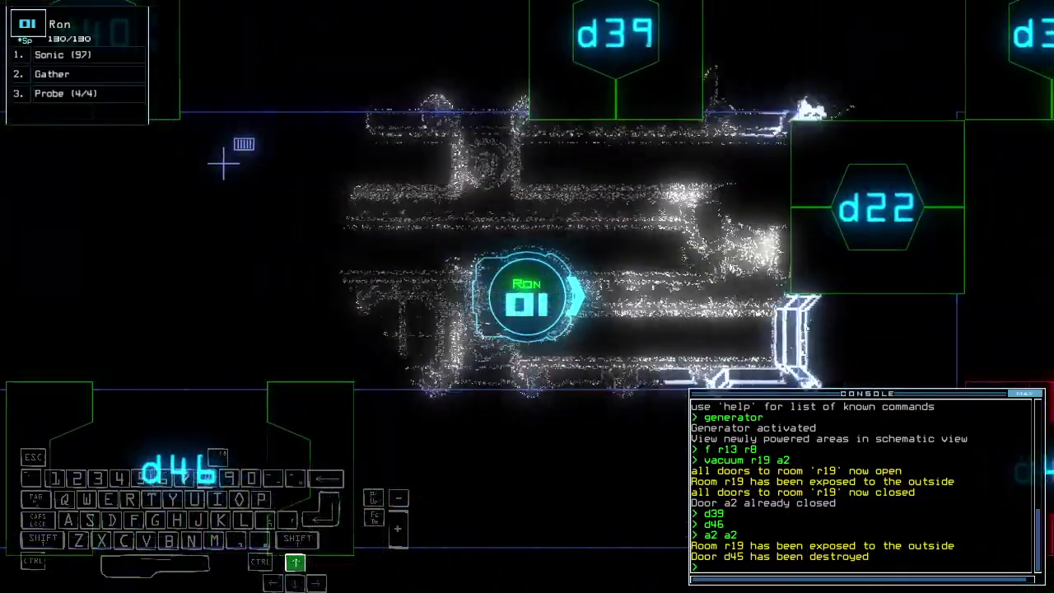
pyautogui.press('Up')
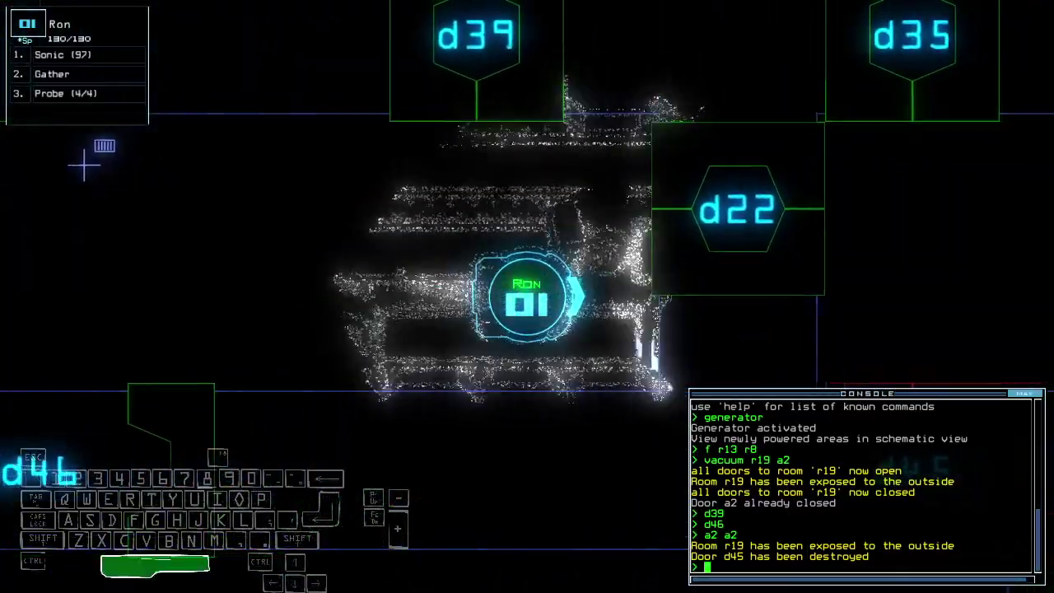
pyautogui.write('cccc')
pyautogui.press('Return')
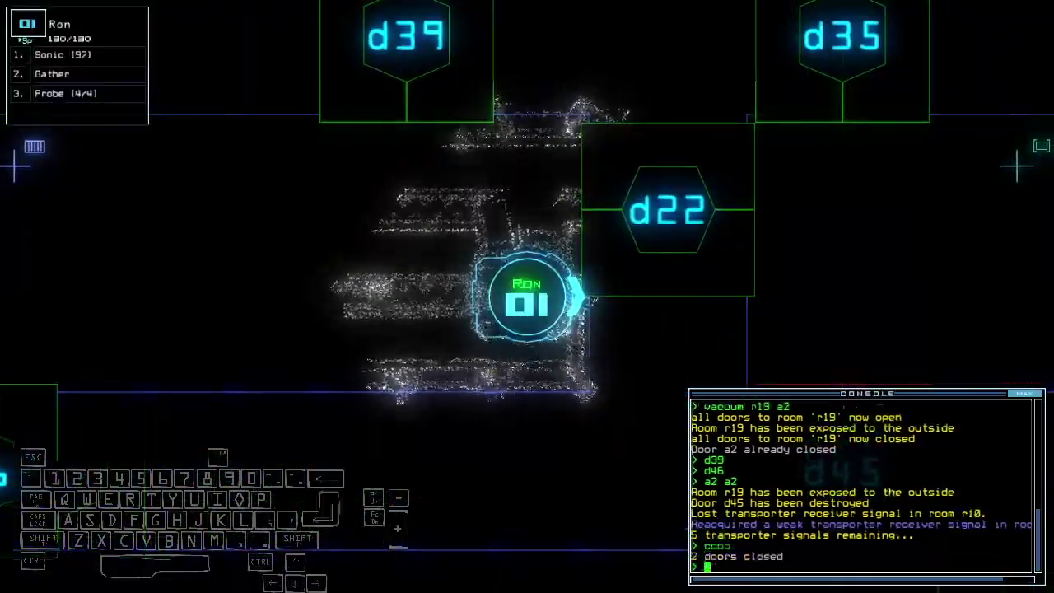
# Steer Ron to door d39, open it, drive through and drop a probe
pyautogui.press('Tab')
pyautogui.press('Tab')
pyautogui.press('Left')
pyautogui.press('Down')
pyautogui.press('Up')
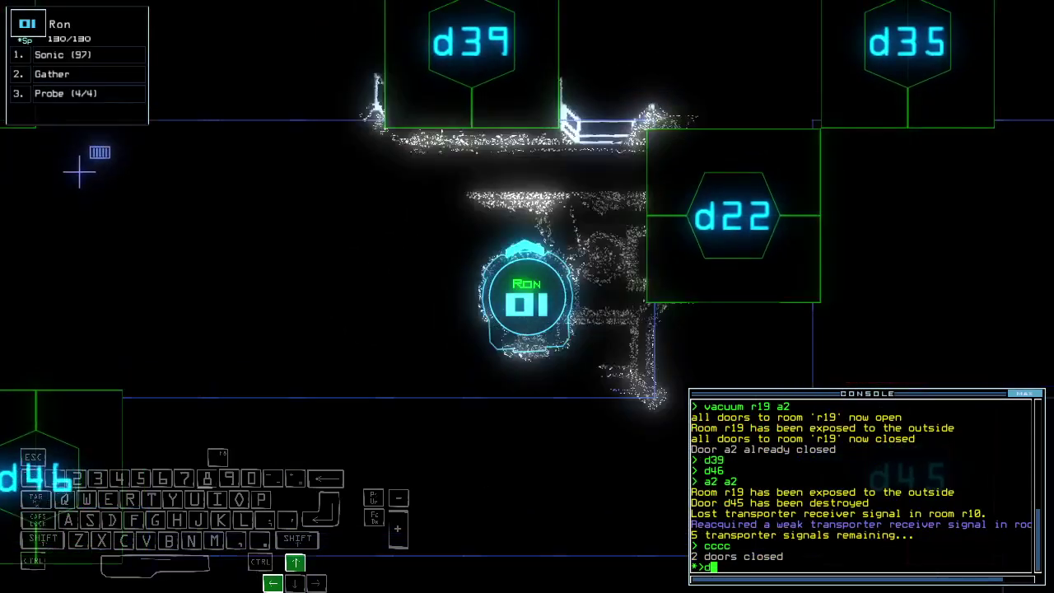
pyautogui.write('d39')
pyautogui.press('Return')
pyautogui.press('Up')
pyautogui.write('ffff')
pyautogui.press('Return')
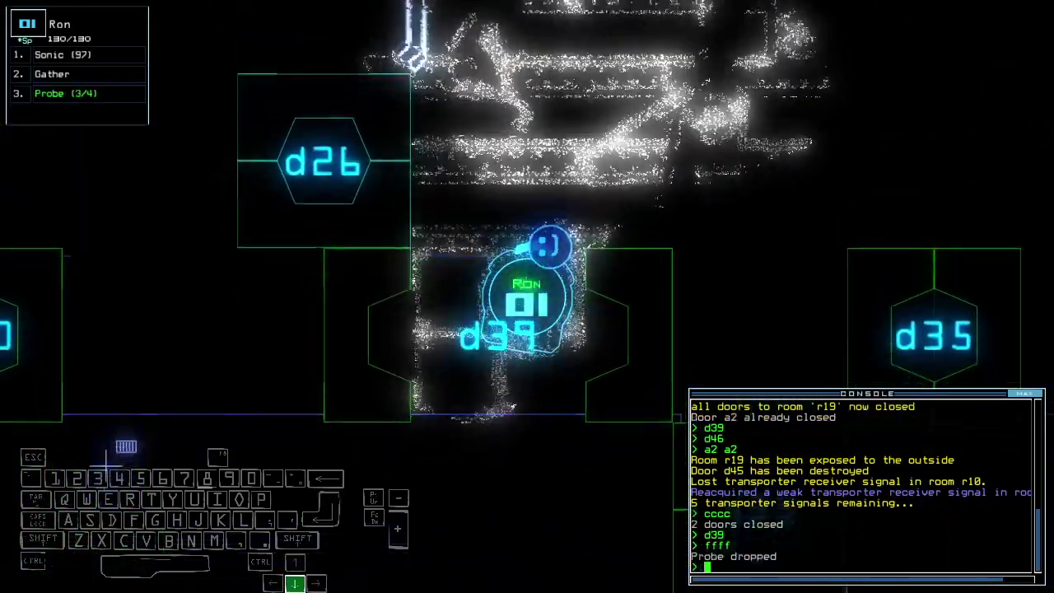
pyautogui.press('Tab')
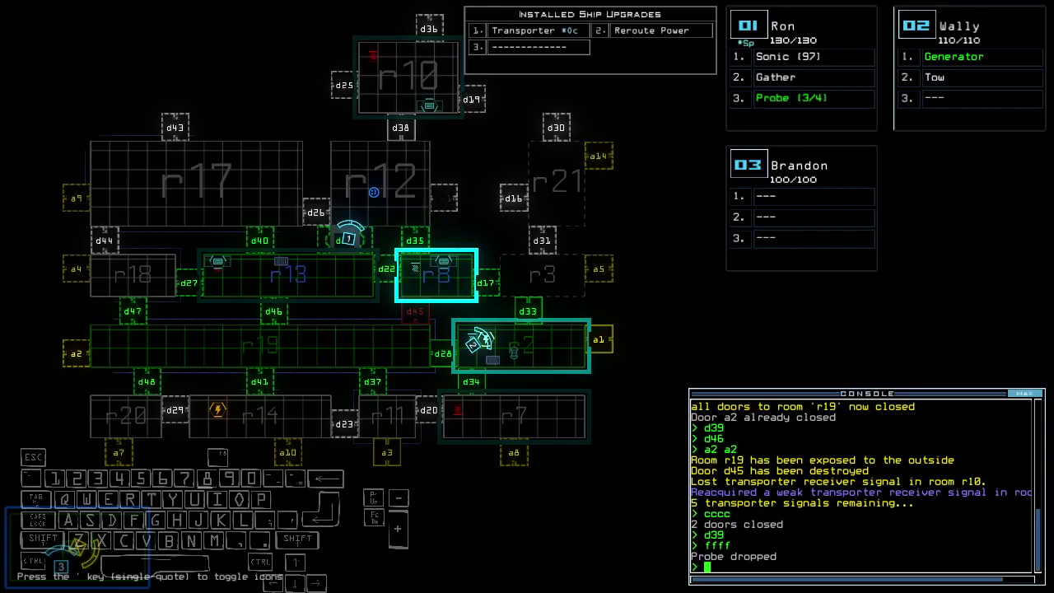
# Recover the dropped probe and reroute power to r2, r19, r8 and r12
pyautogui.press('Tab')
pyautogui.write('pickup')
pyautogui.press('Return')
pyautogui.press('Tab')
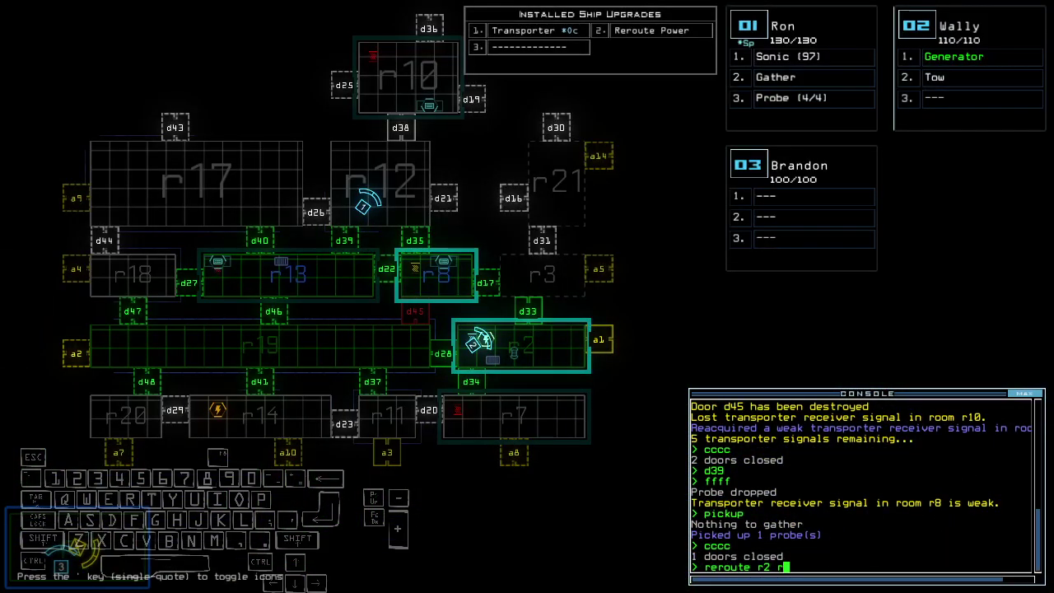
pyautogui.write('12')
pyautogui.press('Return')
pyautogui.press('Tab')
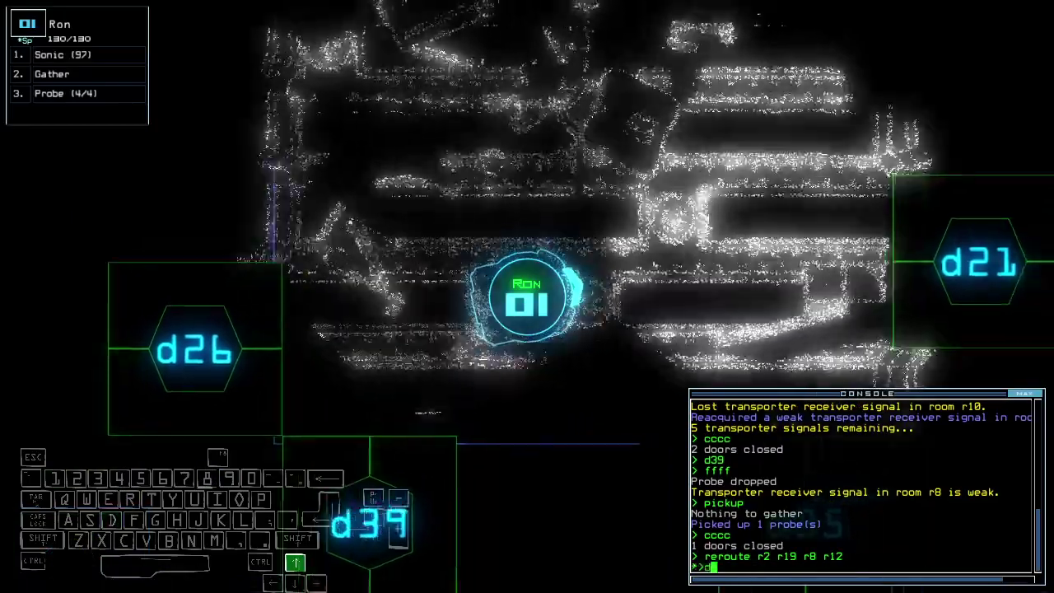
pyautogui.write('d21 d21')
# Open door d21 and drop a probe into the room beyond it
pyautogui.press('Return')
pyautogui.press('Tab')
pyautogui.press('Tab')
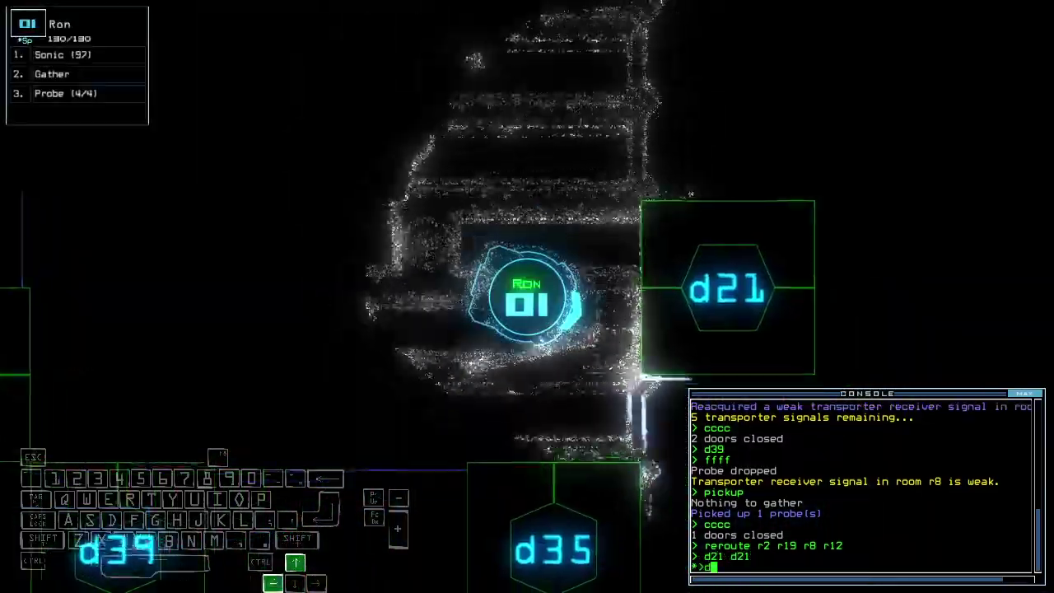
pyautogui.write('d21')
pyautogui.press('Return')
pyautogui.write('ffff')
pyautogui.press('Return')
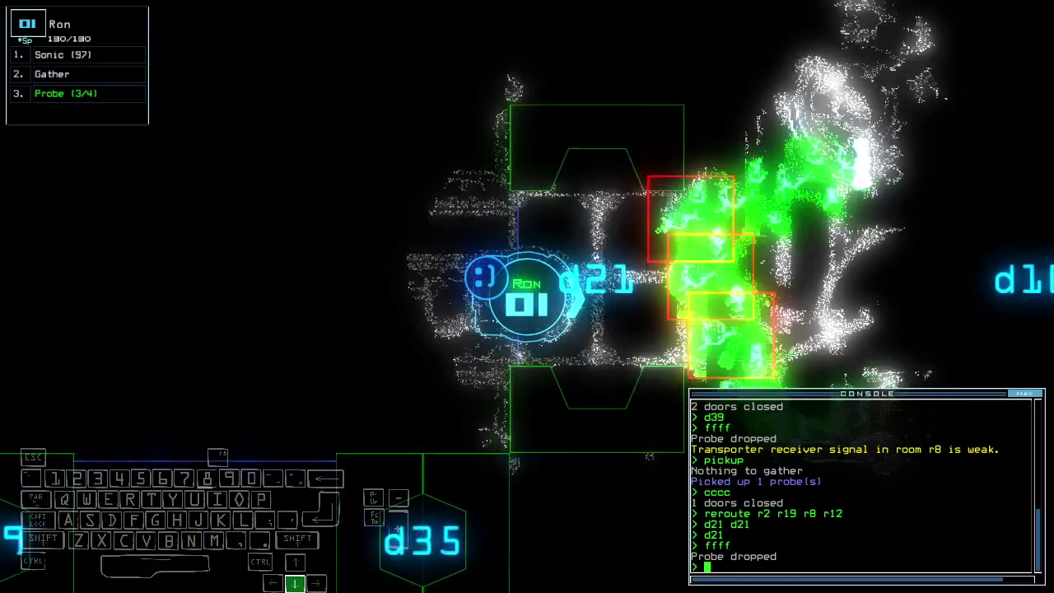
pyautogui.press('Tab')
pyautogui.press('Tab')
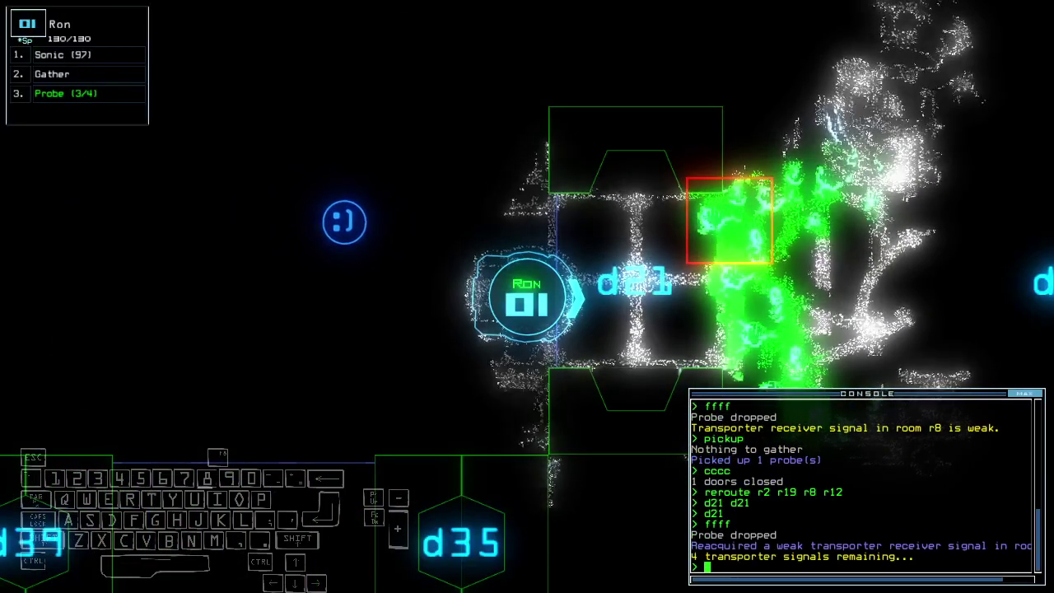
pyautogui.press('Tab')
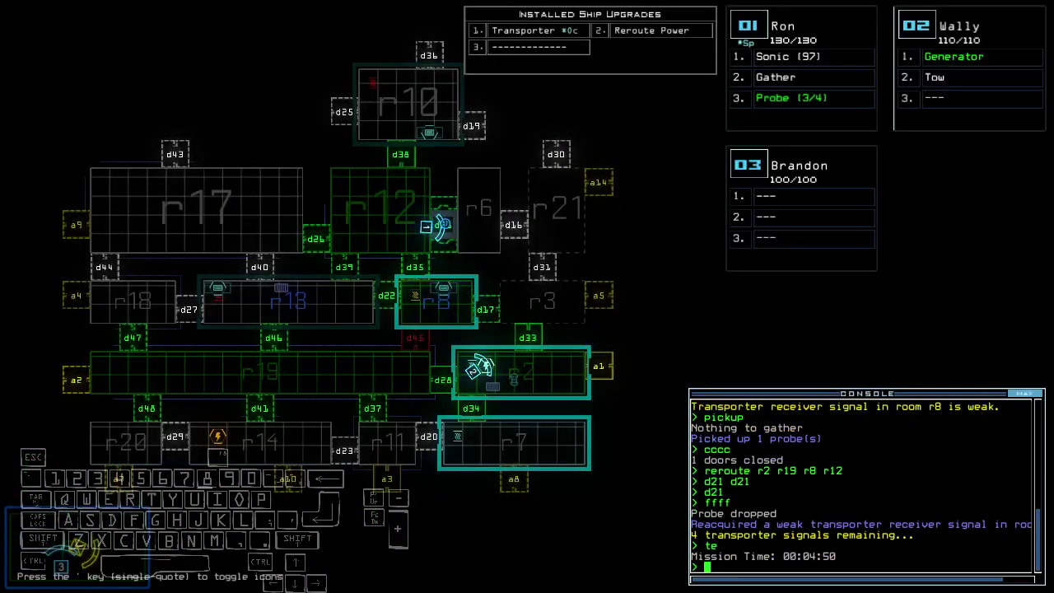
pyautogui.press('Tab')
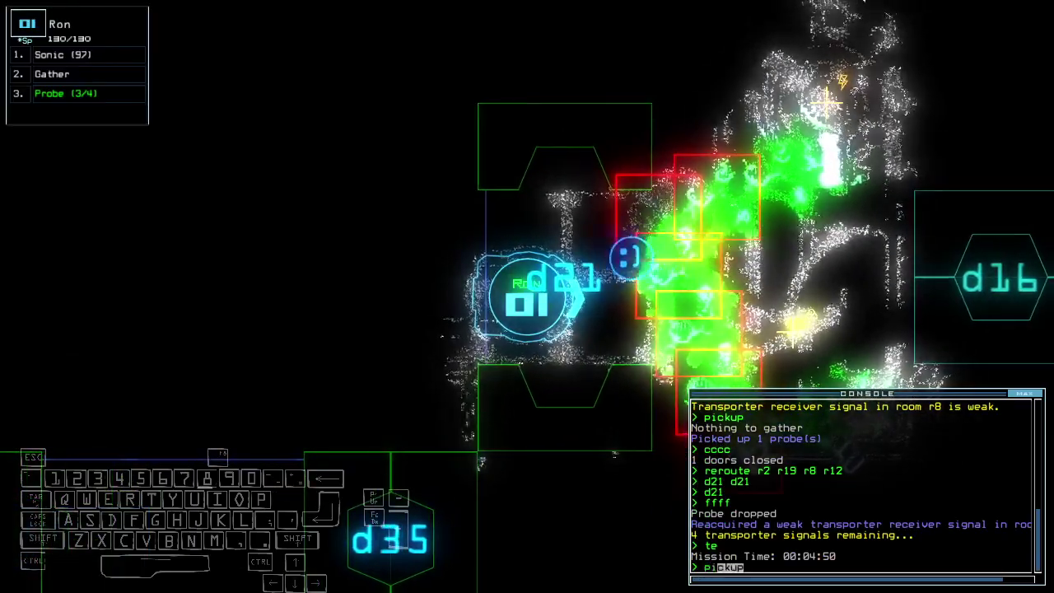
pyautogui.write('pickup')
# Recover the probe, move Ron through d35 and close the nearby doors
pyautogui.press('Return')
pyautogui.press('Tab')
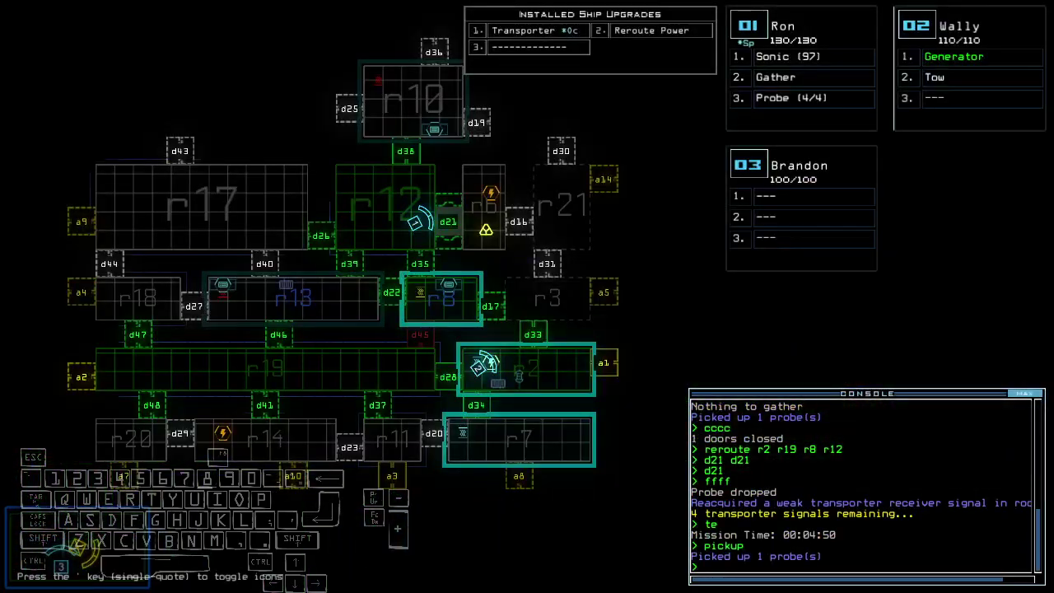
pyautogui.press('Tab')
pyautogui.write('d35')
pyautogui.press('Return')
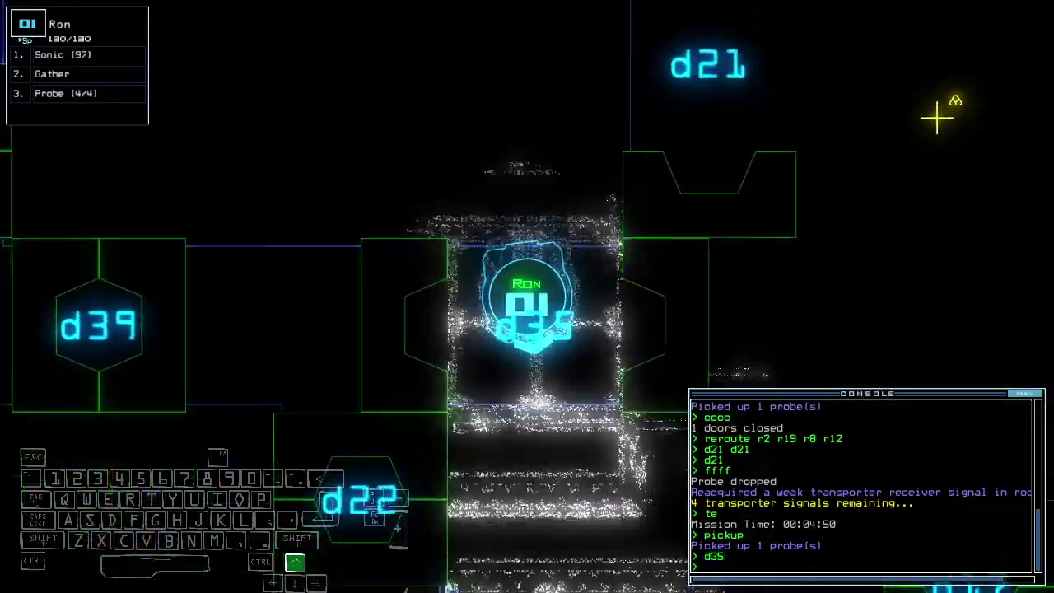
pyautogui.write('cccc')
pyautogui.press('Return')
pyautogui.write('d22')
# Open d22 and d17, seal two nearby doors, reopen d17 and drop a probe beyond
pyautogui.press('Return')
pyautogui.write('d1')
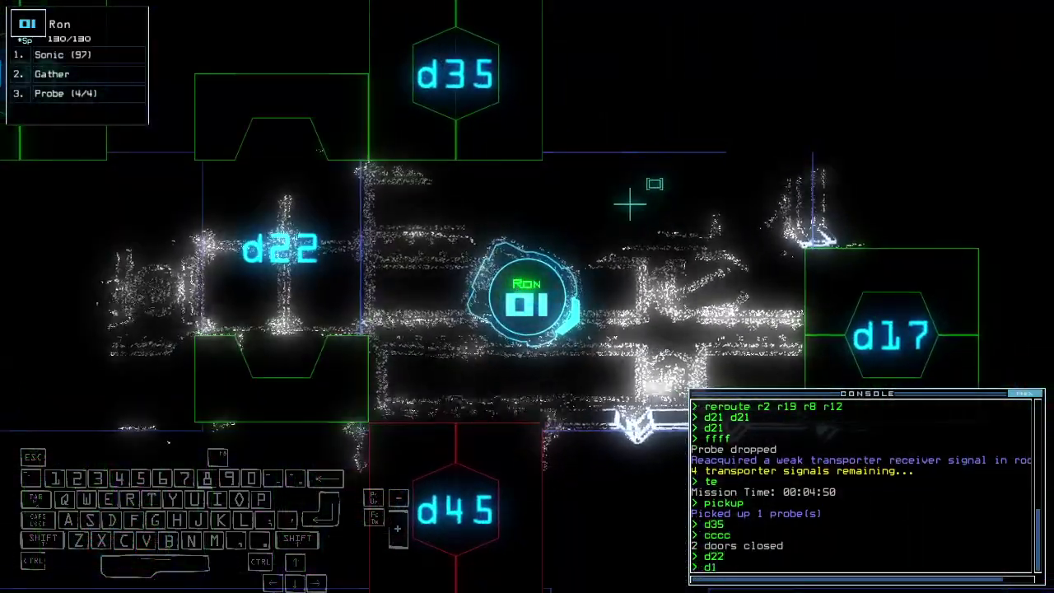
pyautogui.write('7')
pyautogui.press('Return')
pyautogui.write('cc')
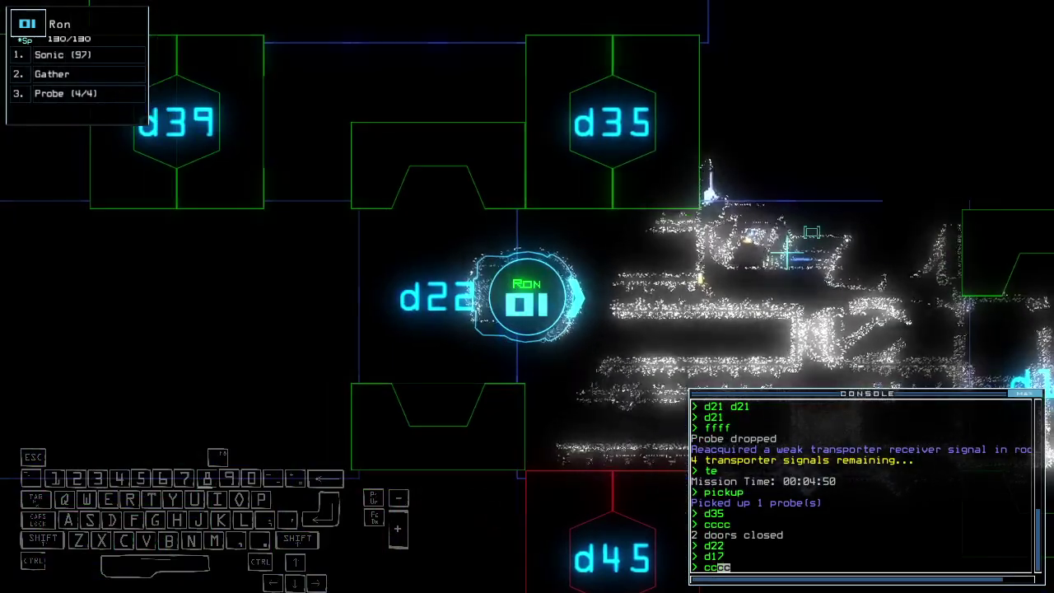
pyautogui.press('Return')
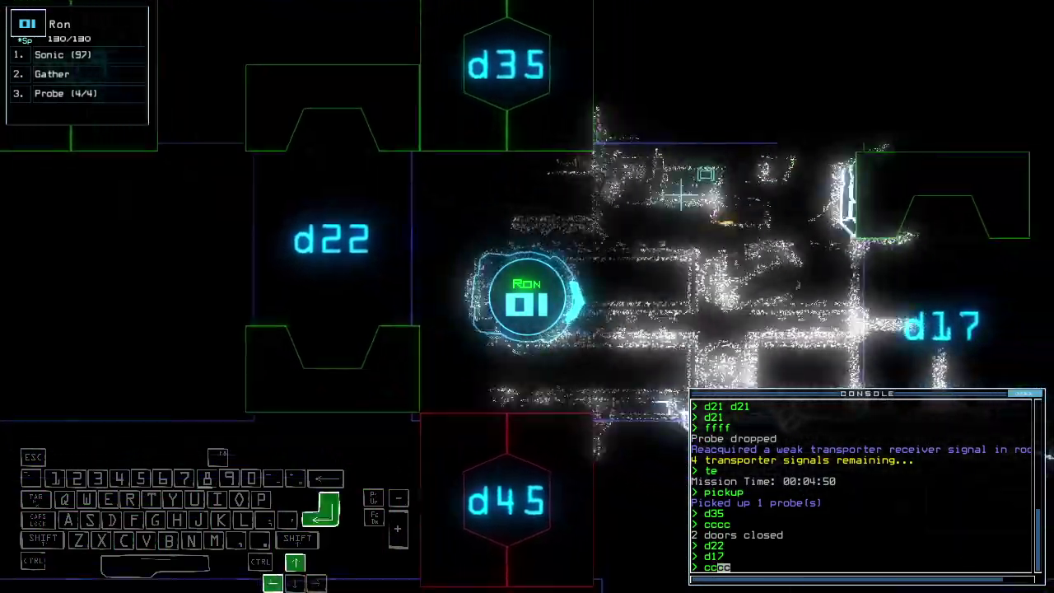
pyautogui.write('d17')
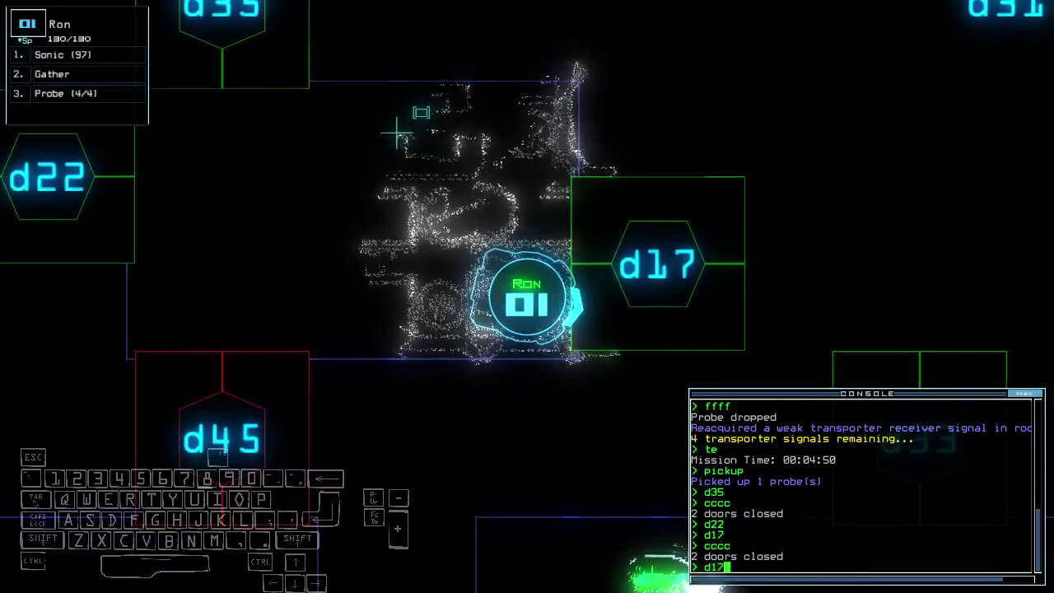
pyautogui.press('Return')
pyautogui.write('ffff')
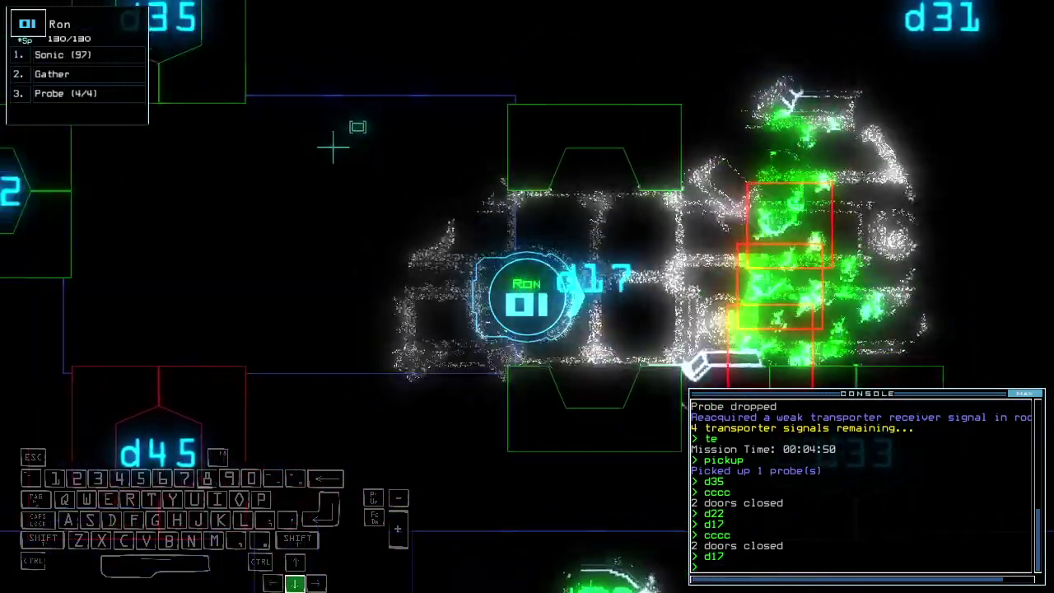
pyautogui.press('Return')
pyautogui.write('f r18 r13')
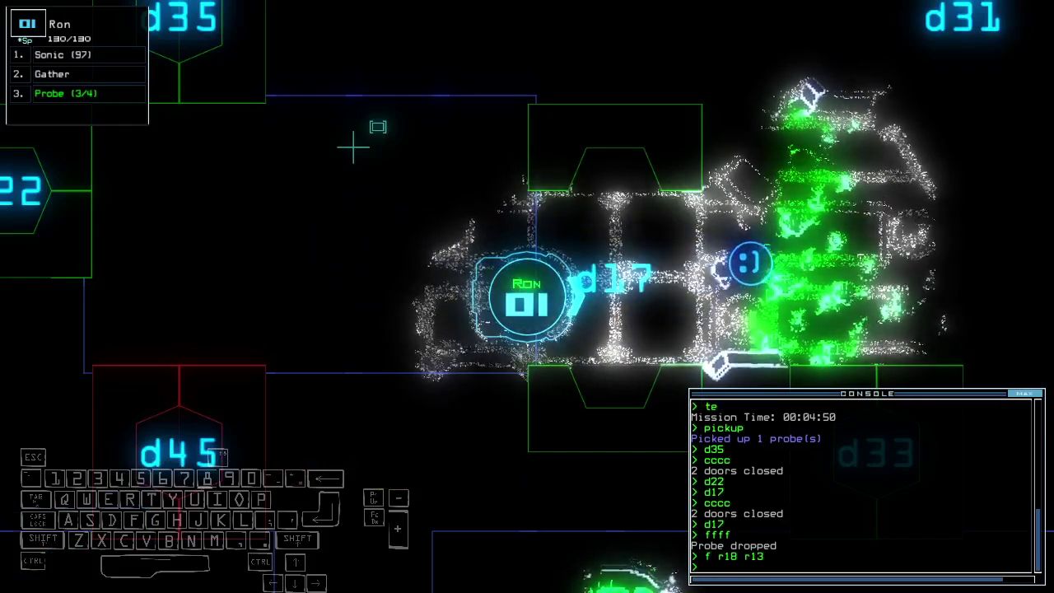
pyautogui.press('`')
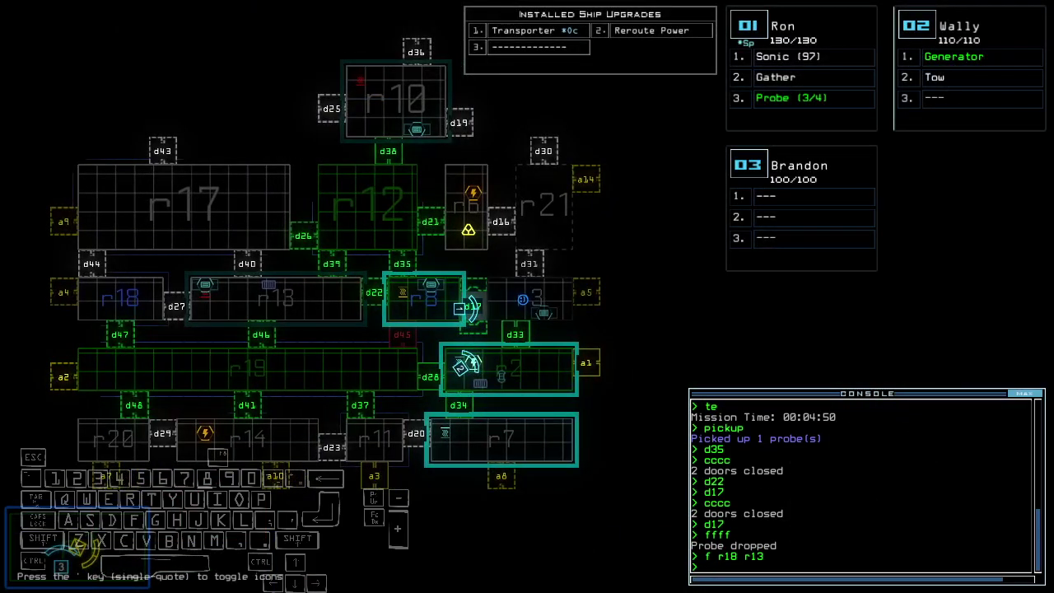
# Retrieve the probe, reroute power to r2, r3 and r21, and vent r3 via a5
pyautogui.press('`')
pyautogui.write('pi')
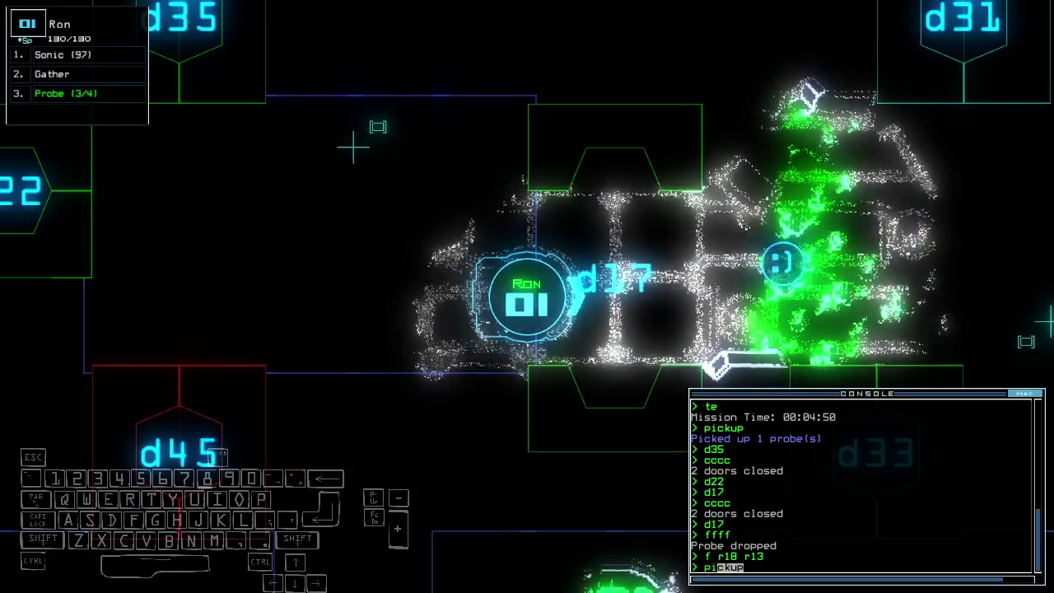
pyautogui.press('Return')
pyautogui.press('`')
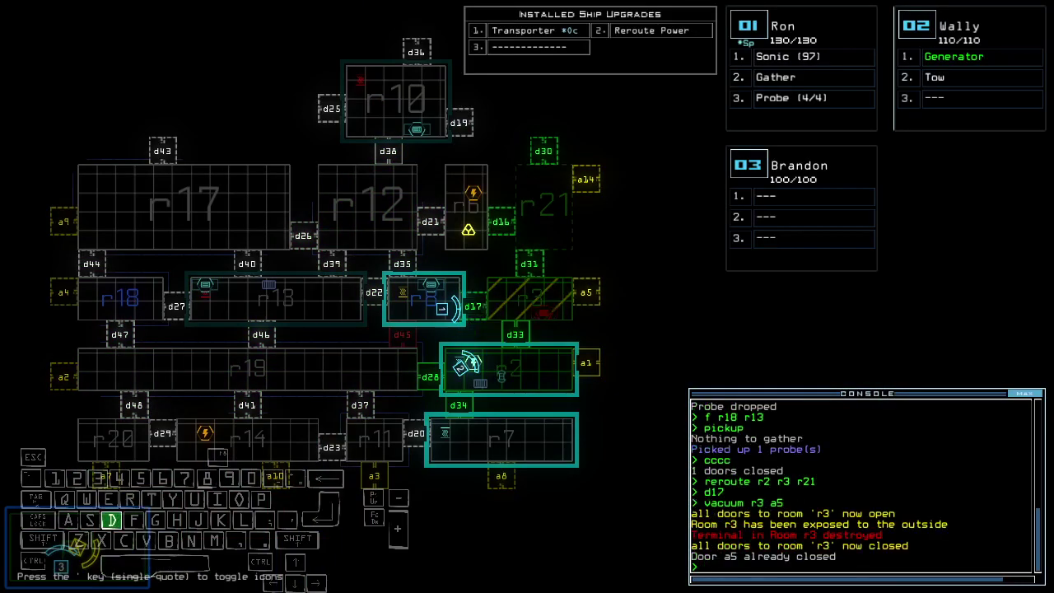
pyautogui.write('d17')
pyautogui.press('`')
pyautogui.write('generator 2')
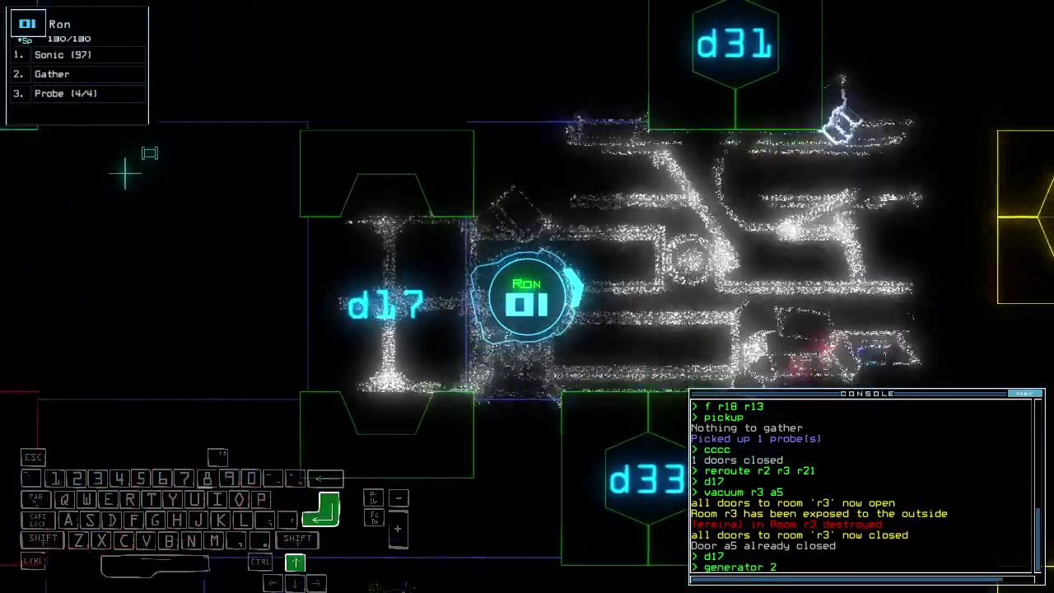
# Cycle generator 2 off and on, then open d31 and drop a probe past it
pyautogui.press('Return')
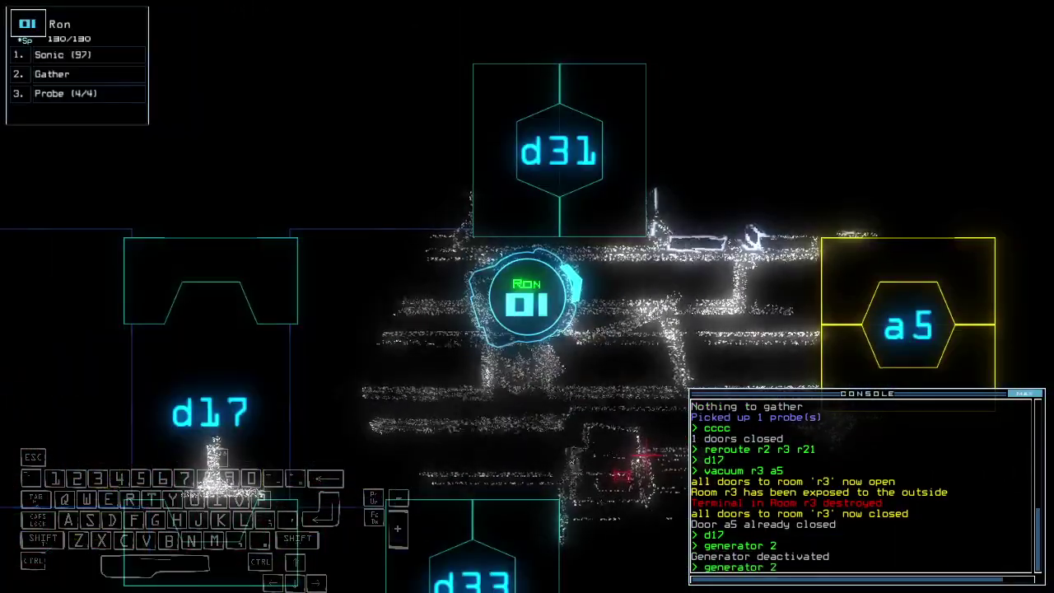
pyautogui.press('Return')
pyautogui.write('d31')
pyautogui.press('Return')
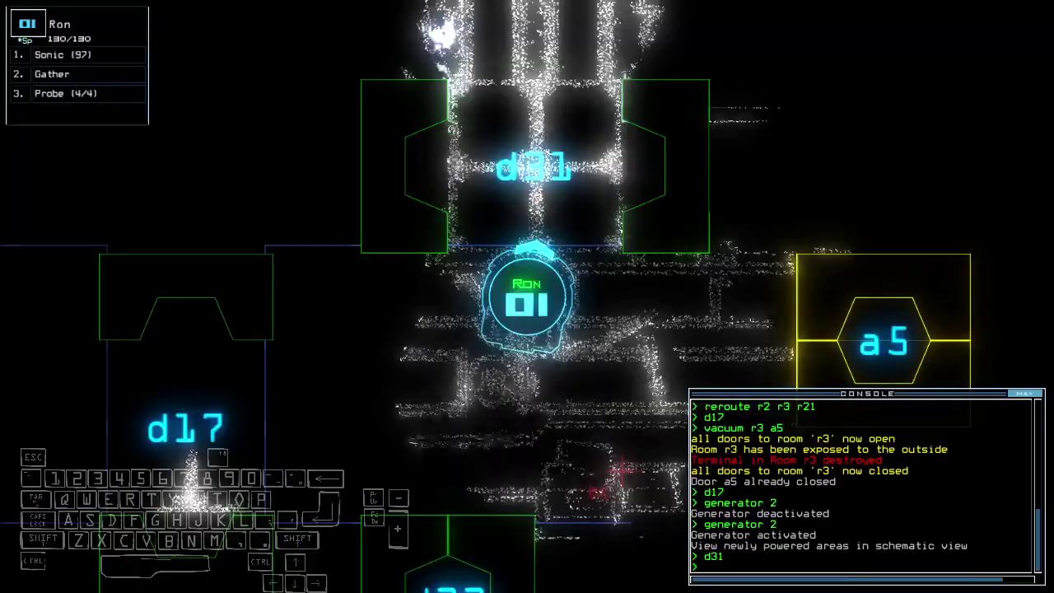
pyautogui.write('ffff')
pyautogui.press('Return')
# Retrieve the dropped probe and take Ron through door d16
pyautogui.press('Tab')
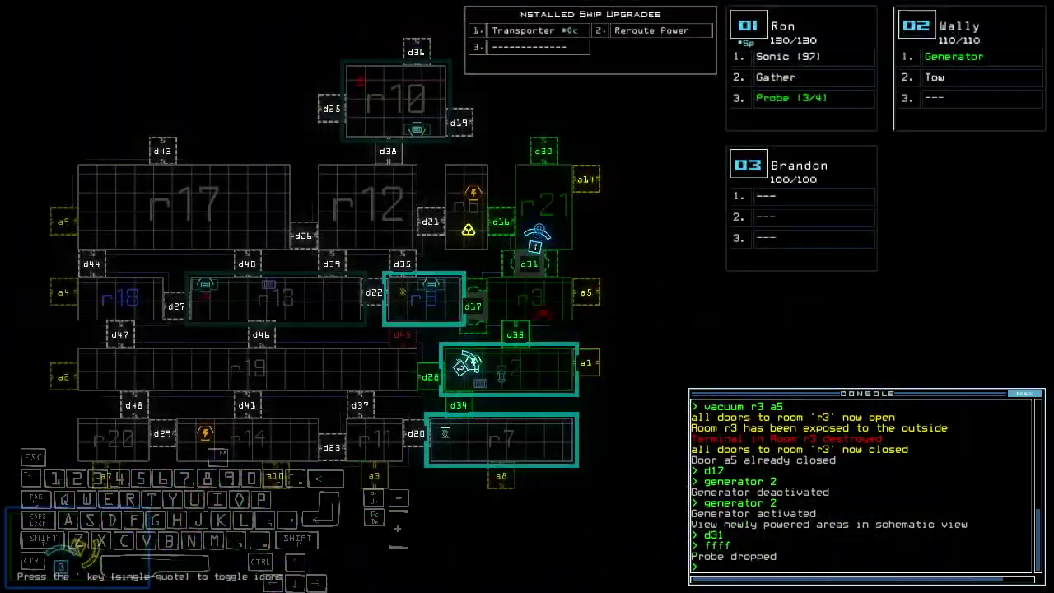
pyautogui.press('Tab')
pyautogui.write('pickup')
pyautogui.press('Return')
pyautogui.press('Tab')
pyautogui.press('Tab')
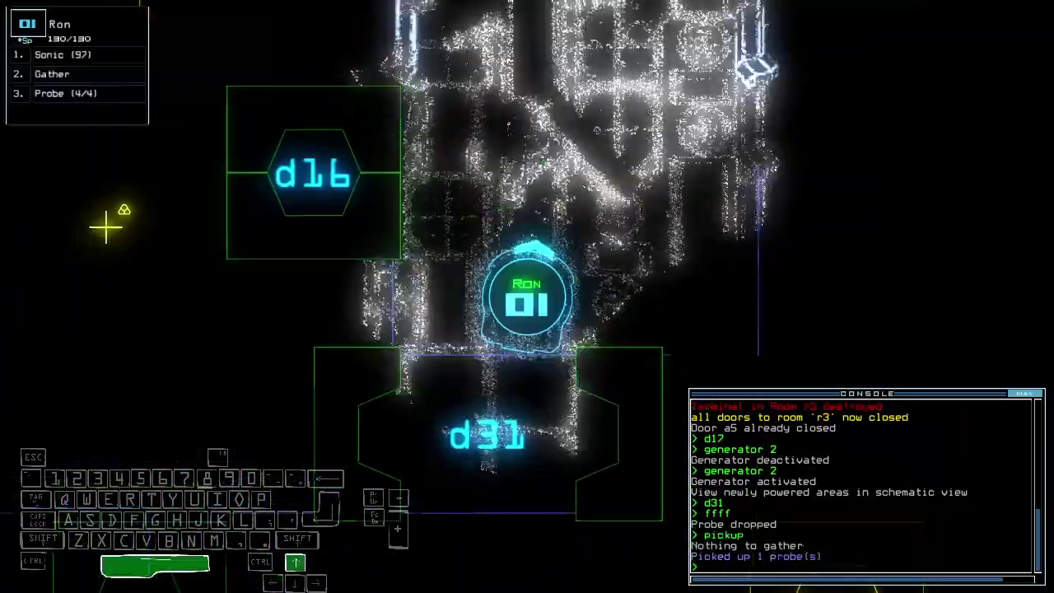
pyautogui.write('d16')
pyautogui.press('Return')
pyautogui.write('s')
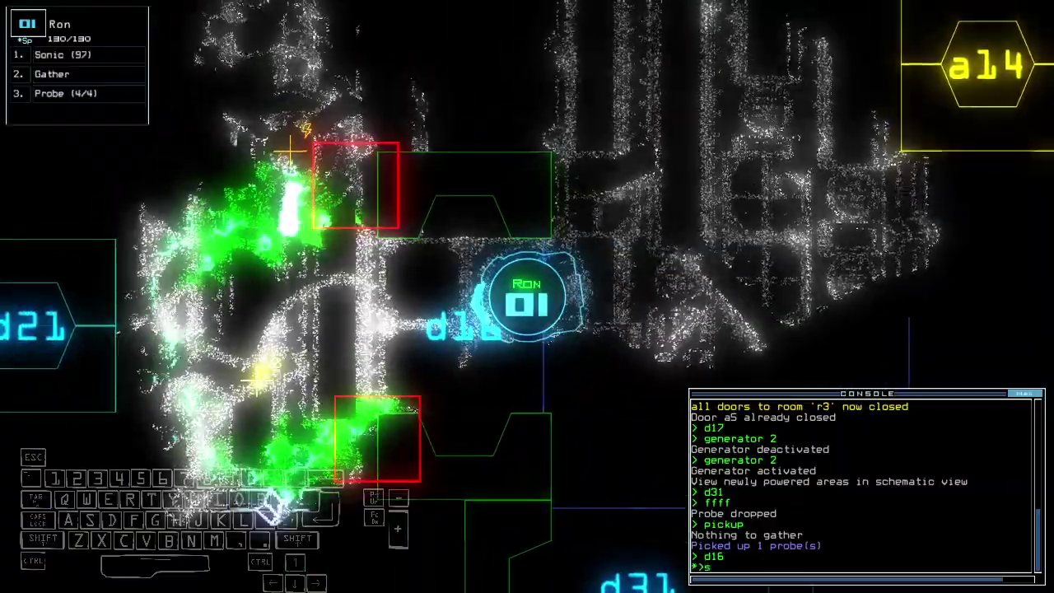
pyautogui.write('onic')
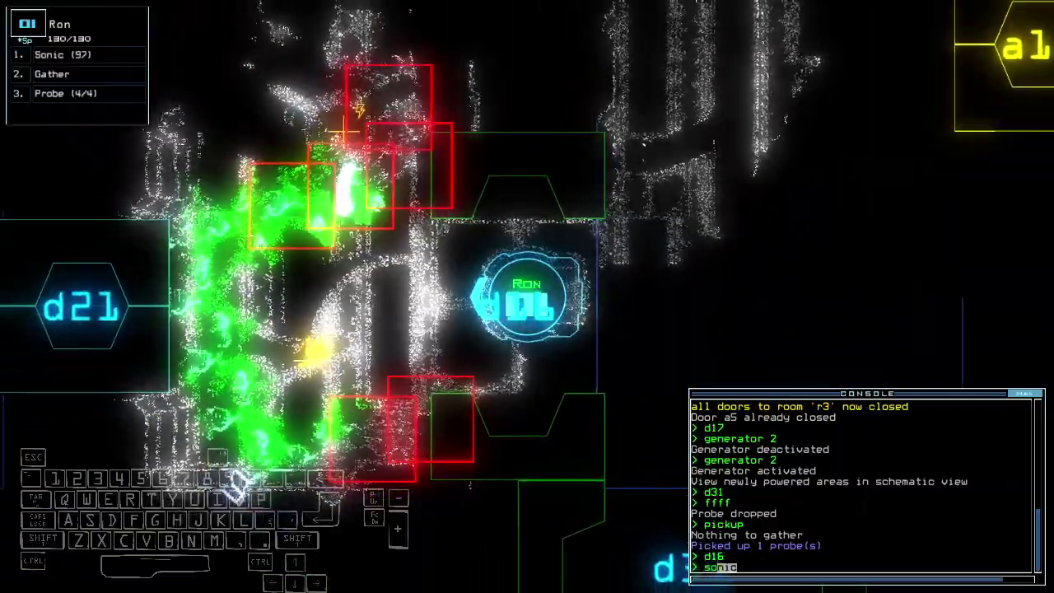
# Run a sonic pulse in the room past d16 and gather its scrap
pyautogui.press('Return')
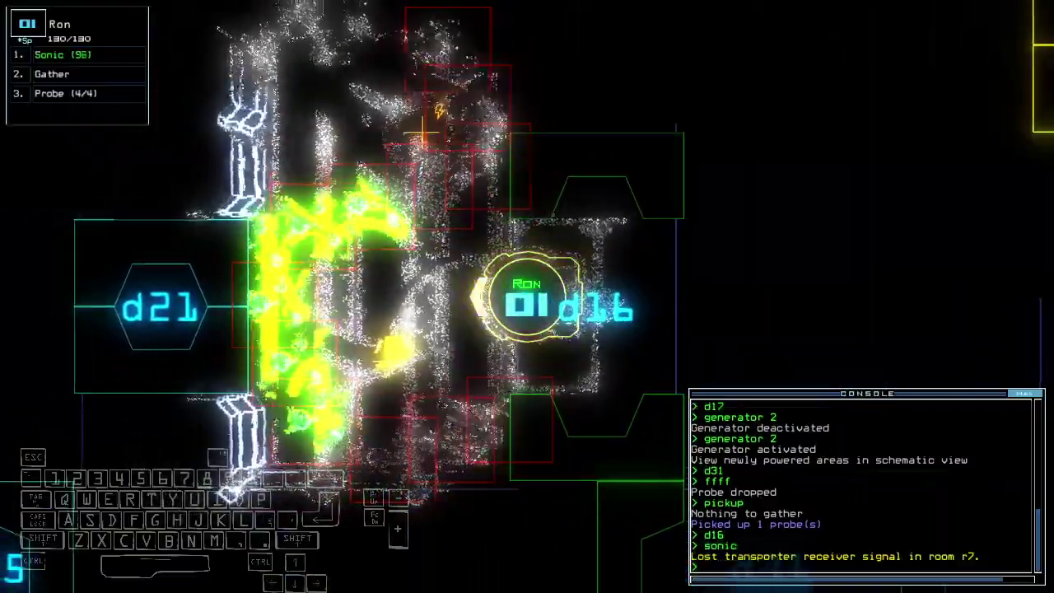
pyautogui.press('space')
pyautogui.press('space')
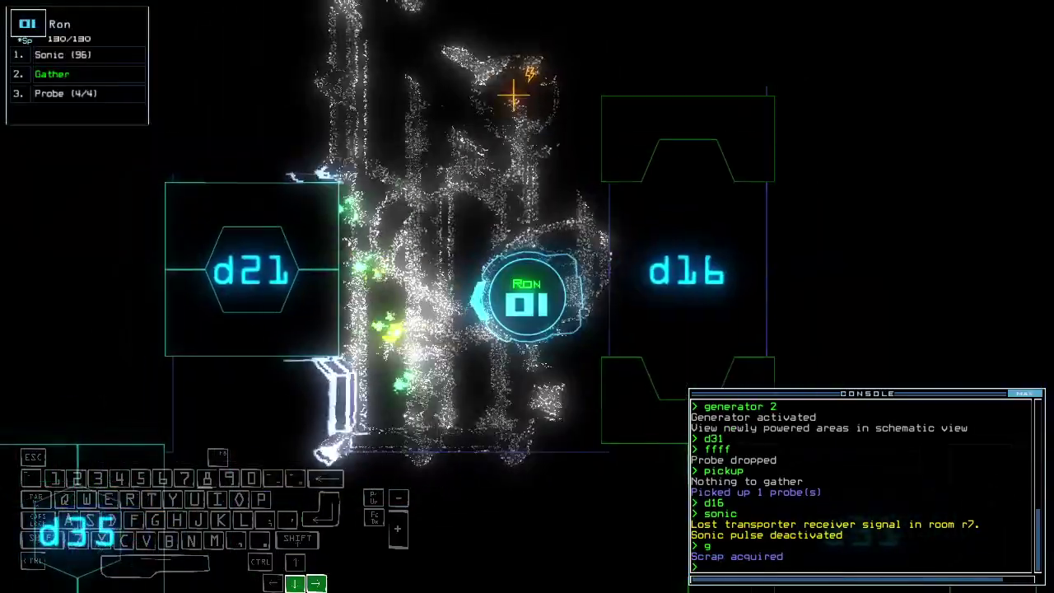
pyautogui.write('g')
pyautogui.press('Return')
pyautogui.write('cccc')
# Seal the three nearby doors, check the mission time, and open doors d33 and d17
pyautogui.press('Return')
pyautogui.write('te')
pyautogui.press('Return')
pyautogui.press('space')
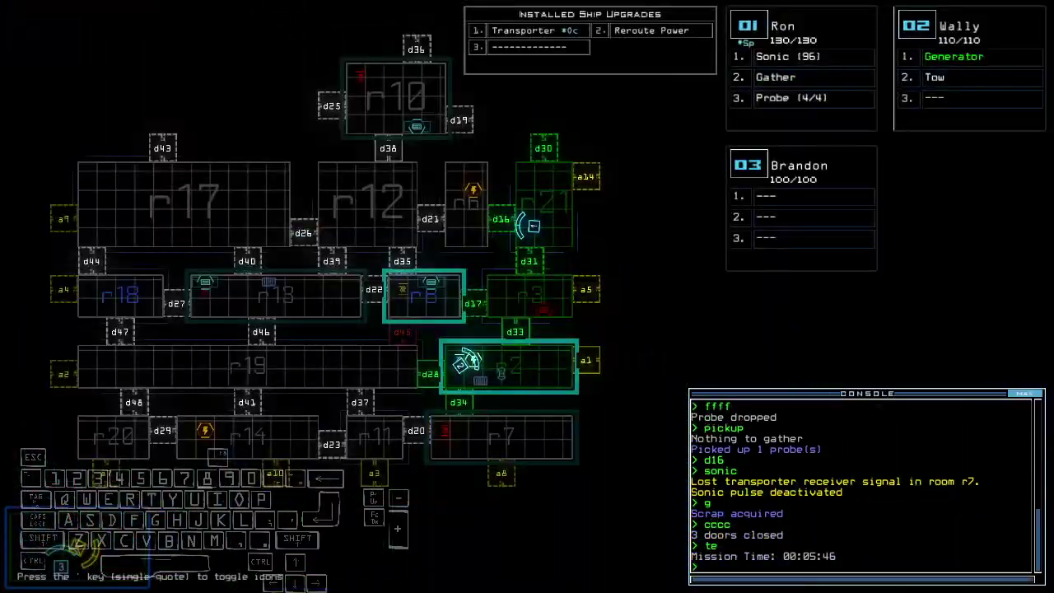
pyautogui.press('space')
pyautogui.press('space')
pyautogui.press('space')
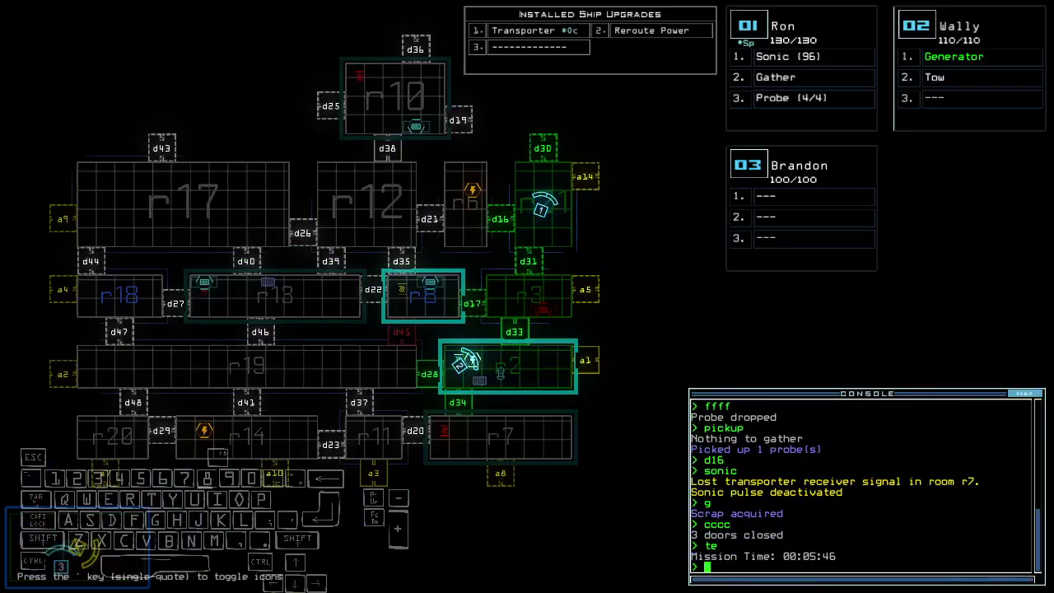
pyautogui.write('d33 d17')
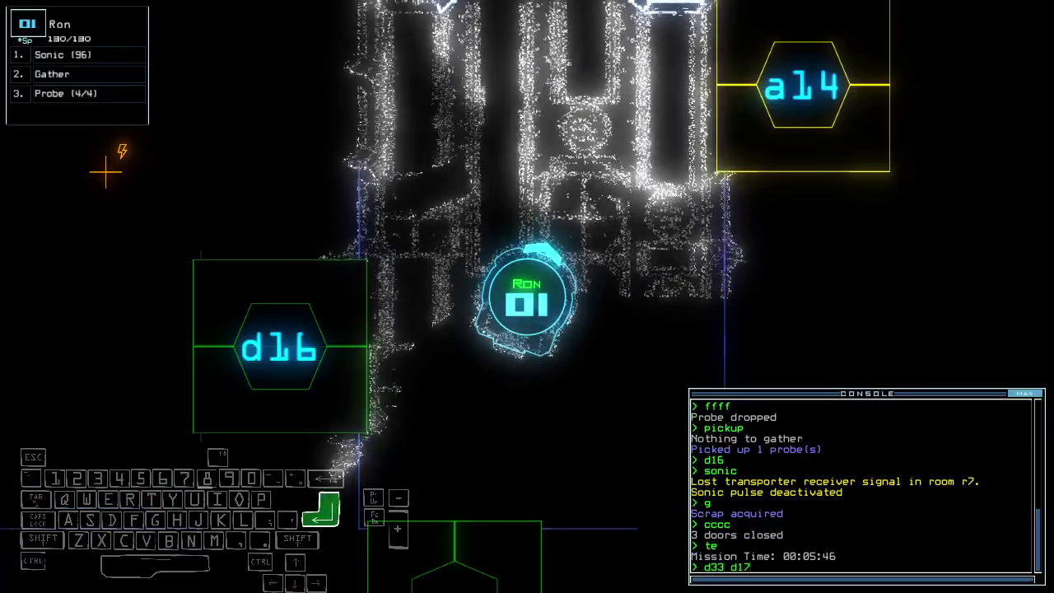
pyautogui.press('Return')
pyautogui.press('space')
# Switch to Wally, check the time (00:05:59), and shut down its generator
pyautogui.press('space')
pyautogui.write('te')
pyautogui.press('Return')
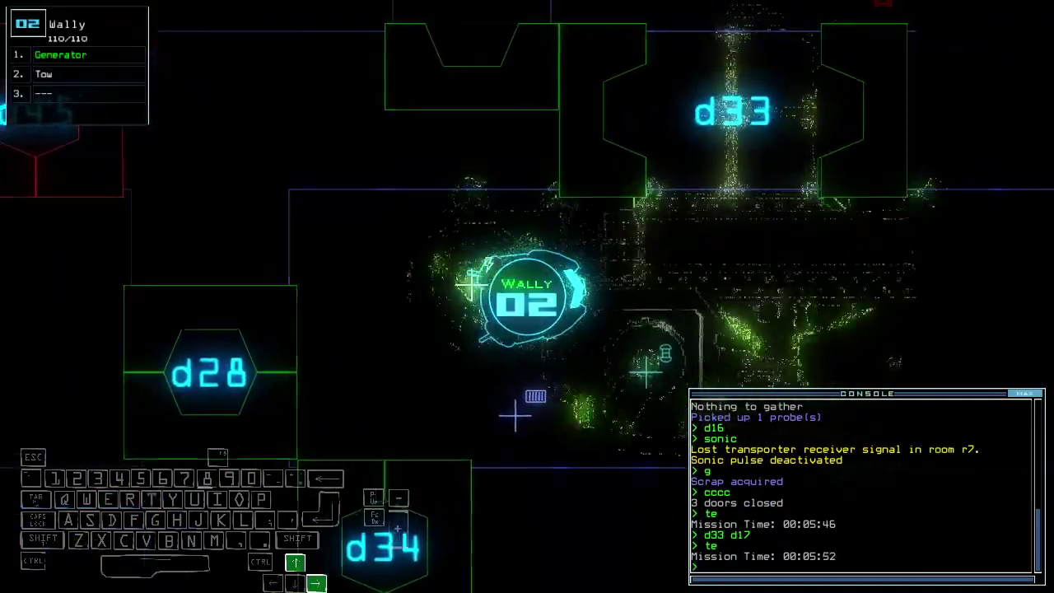
pyautogui.press('Up')
pyautogui.press('space')
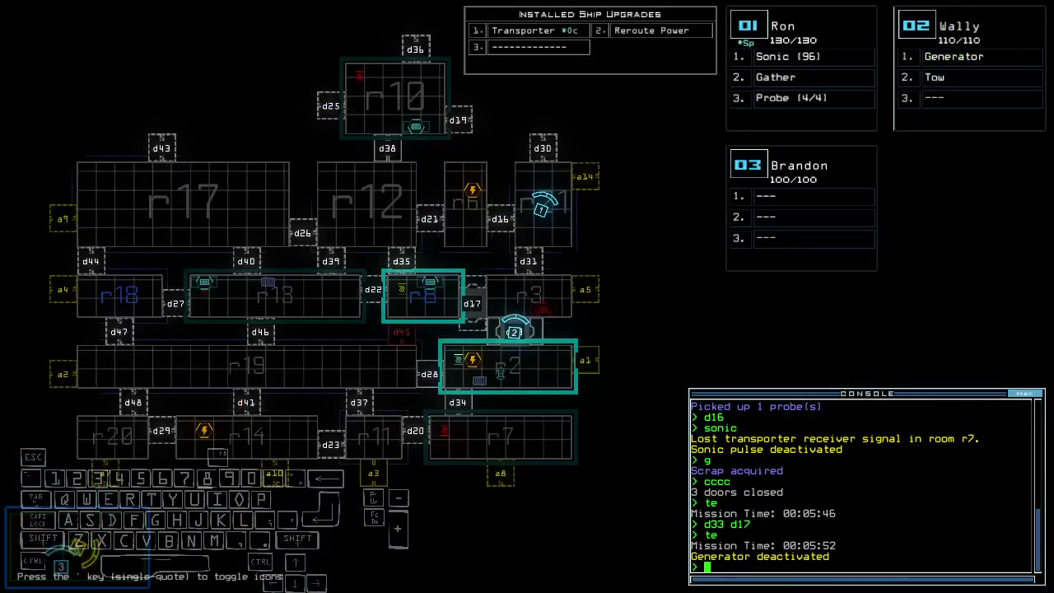
pyautogui.press('space')
pyautogui.press('space')
pyautogui.write('g')
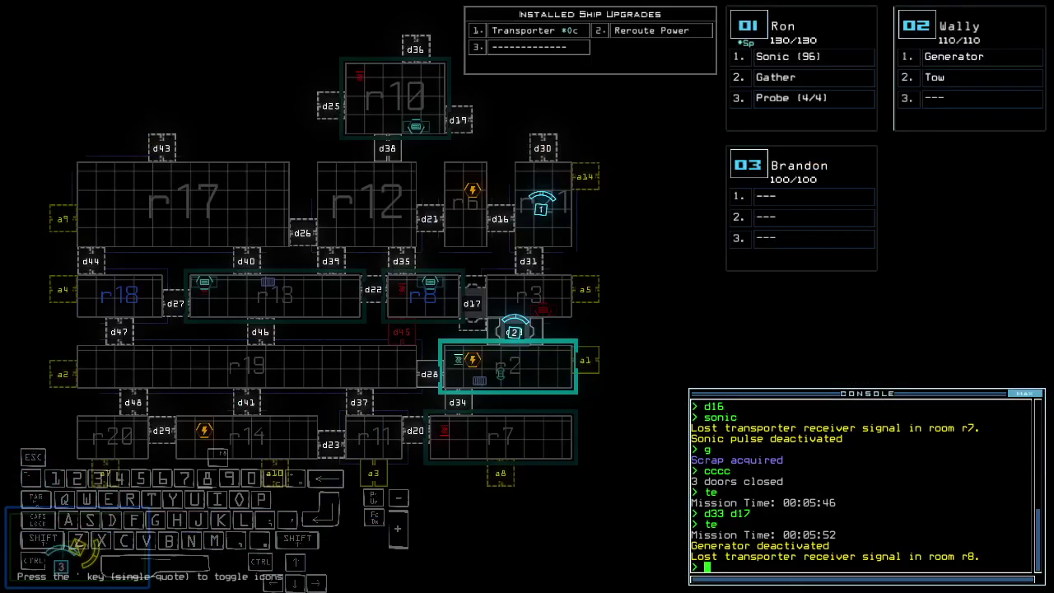
pyautogui.press('space')
# Select the second drone and turn its generator back on
pyautogui.press('1')
pyautogui.press('Up')
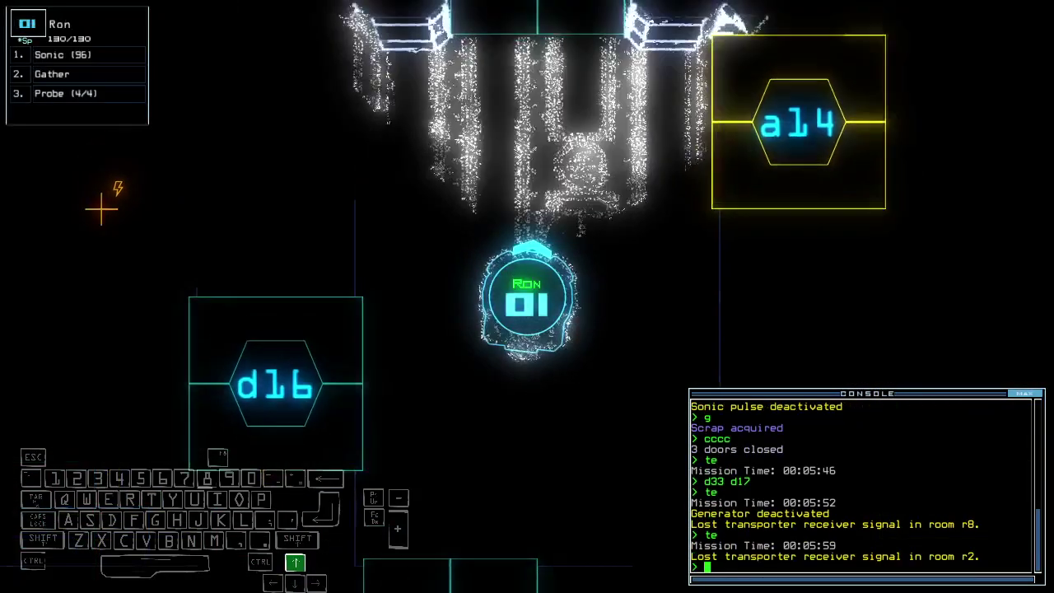
pyautogui.press('Down')
pyautogui.press('Up')
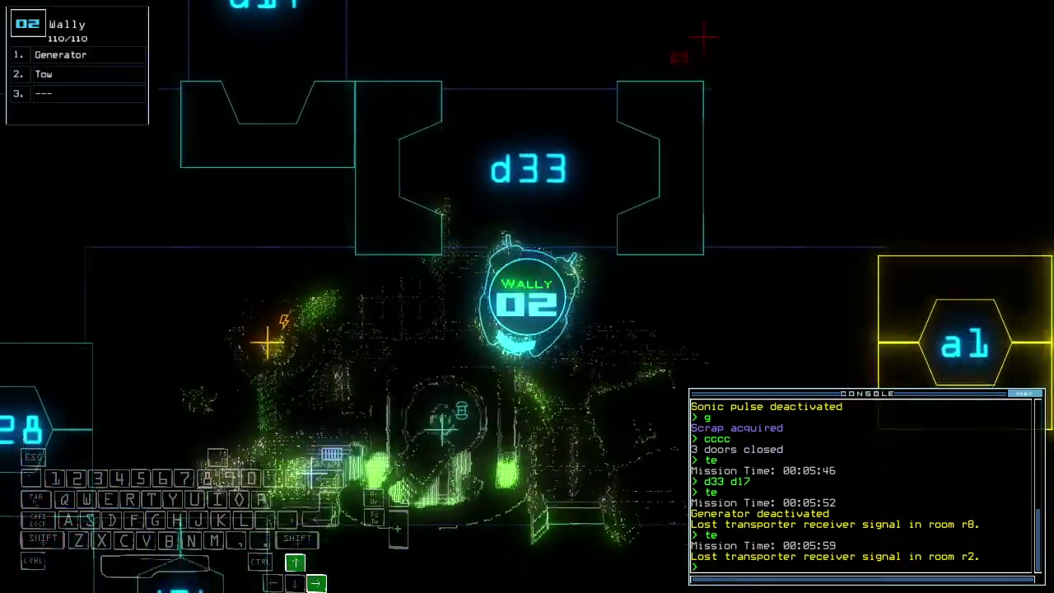
pyautogui.write('generator')
pyautogui.press('Return')
pyautogui.press('space')
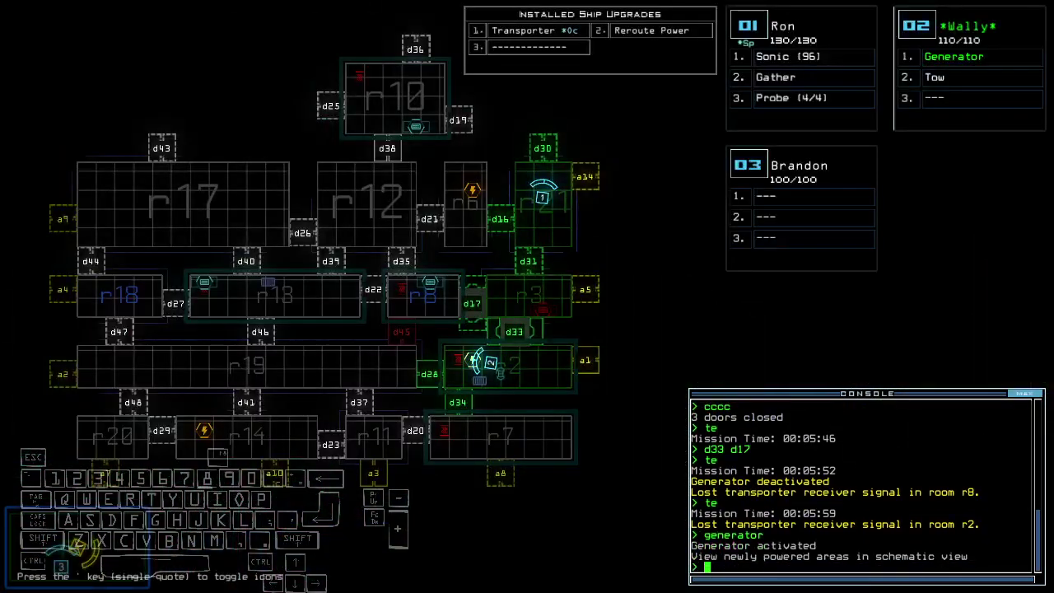
pyautogui.write('130')
# Open door d30, move the drone through, and drop and retrieve a probe beyond it
pyautogui.press('Return')
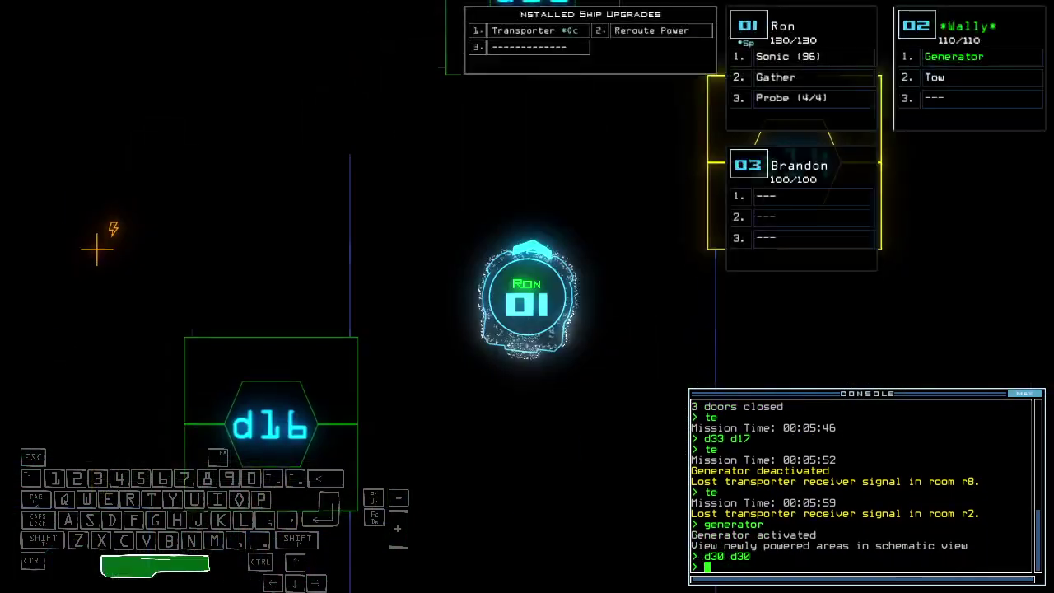
pyautogui.write('d30 d30')
pyautogui.press('Return')
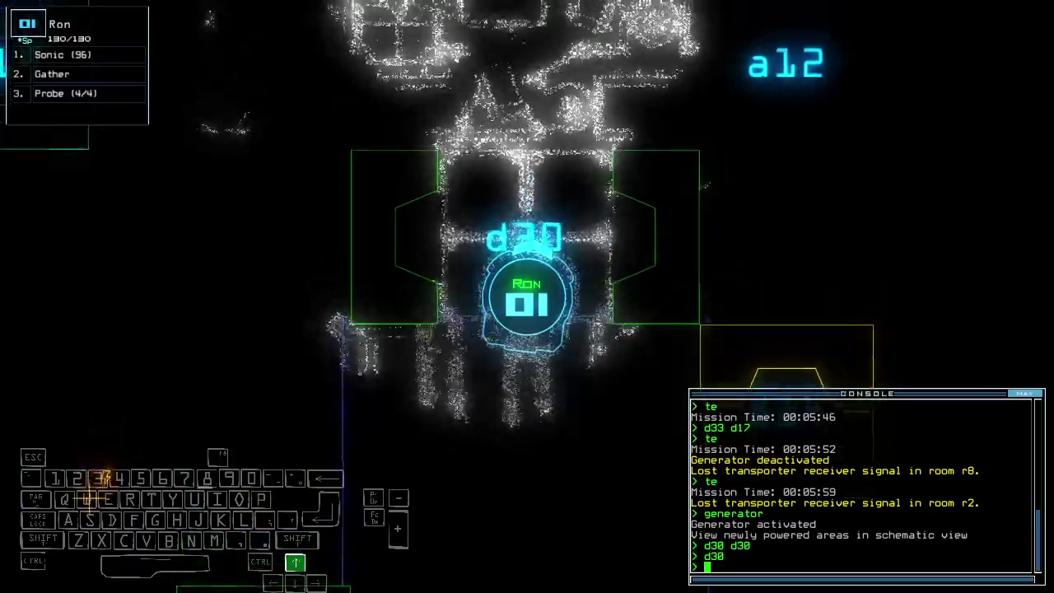
pyautogui.write('ffff')
pyautogui.press('Return')
pyautogui.write('pickup')
pyautogui.press('Return')
pyautogui.press('space')
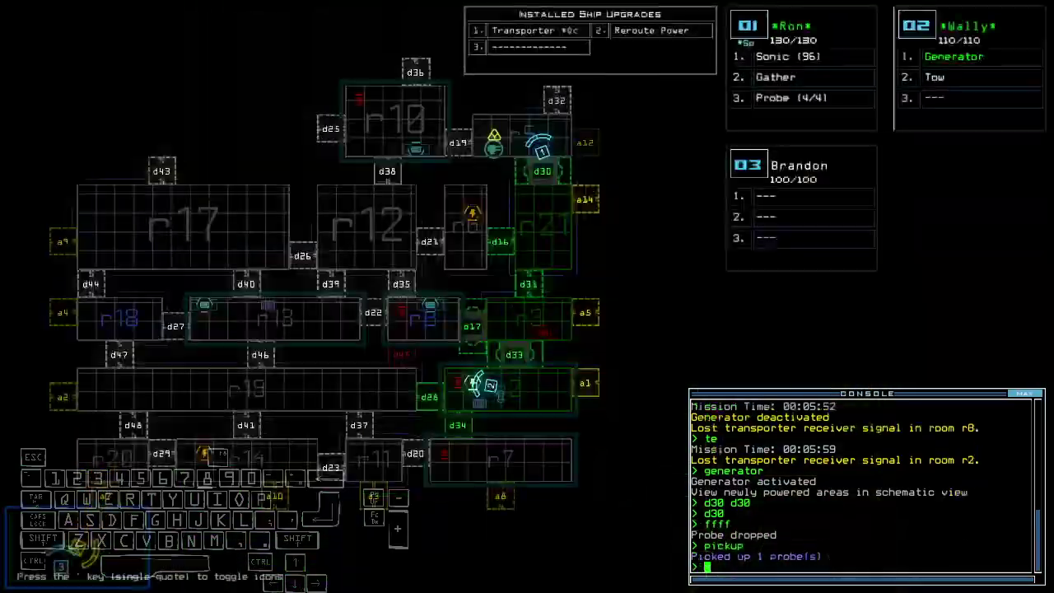
pyautogui.press('space')
pyautogui.press('Up')
pyautogui.write('g')
pyautogui.press('Return')
# Gather the room's scrap and close the three nearby doors
pyautogui.press('space')
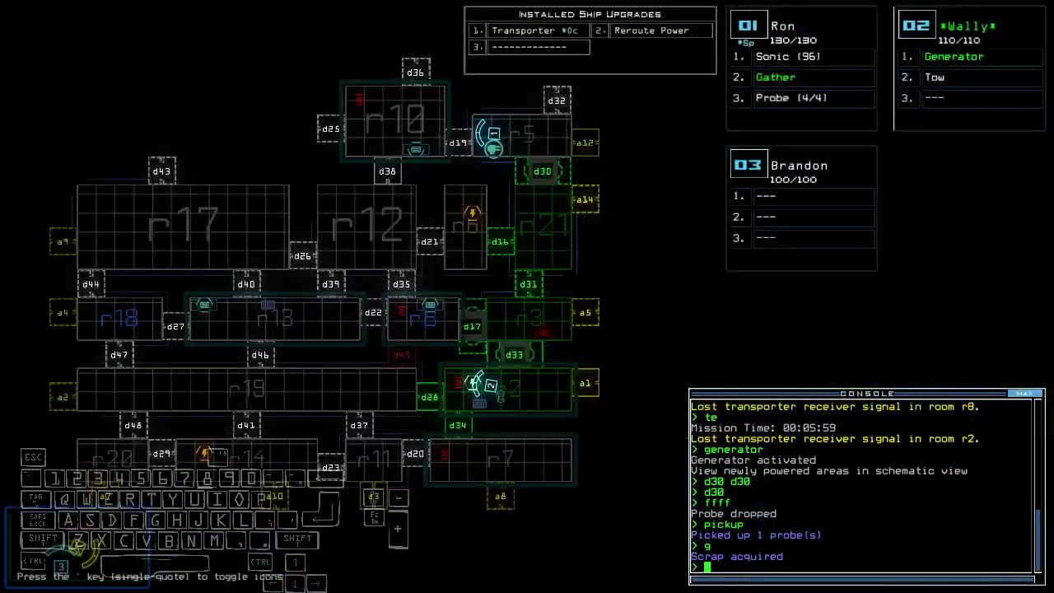
pyautogui.press('space')
pyautogui.press('Down')
pyautogui.press('space')
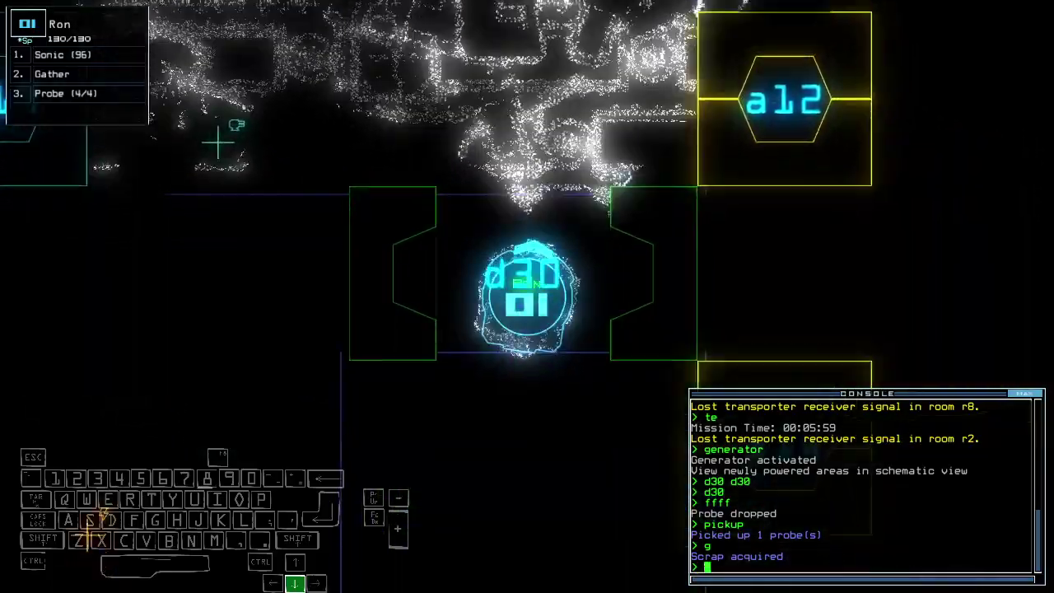
pyautogui.press('space')
pyautogui.write('cccc')
pyautogui.press('Return')
# Open door d31 for drone 01, then close it behind the drone
pyautogui.press('space')
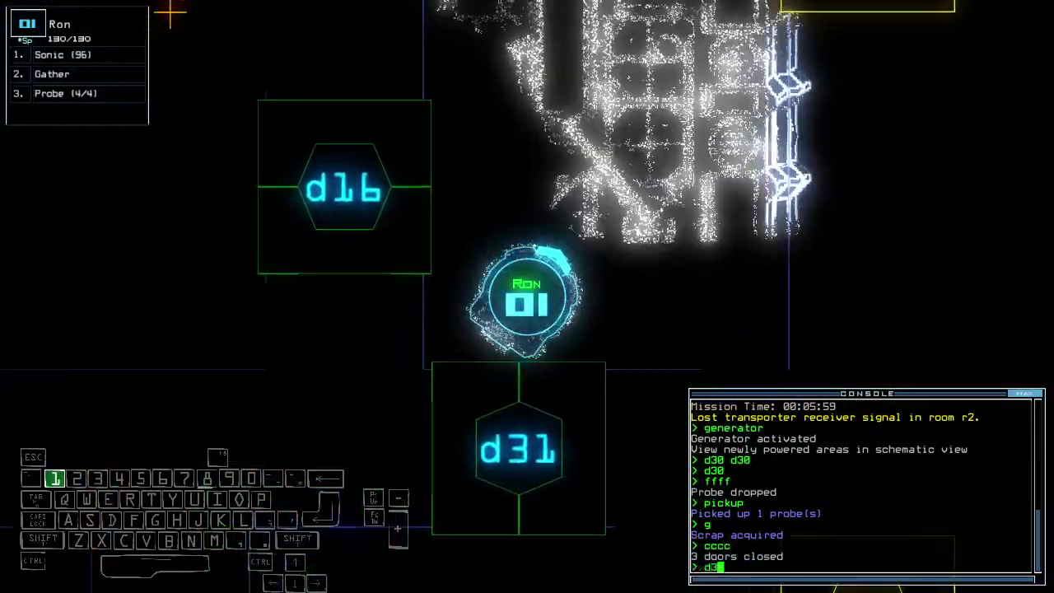
pyautogui.write('d31')
pyautogui.press('Return')
pyautogui.press('space')
pyautogui.write('cccc')
pyautogui.press('Return')
pyautogui.press('space')
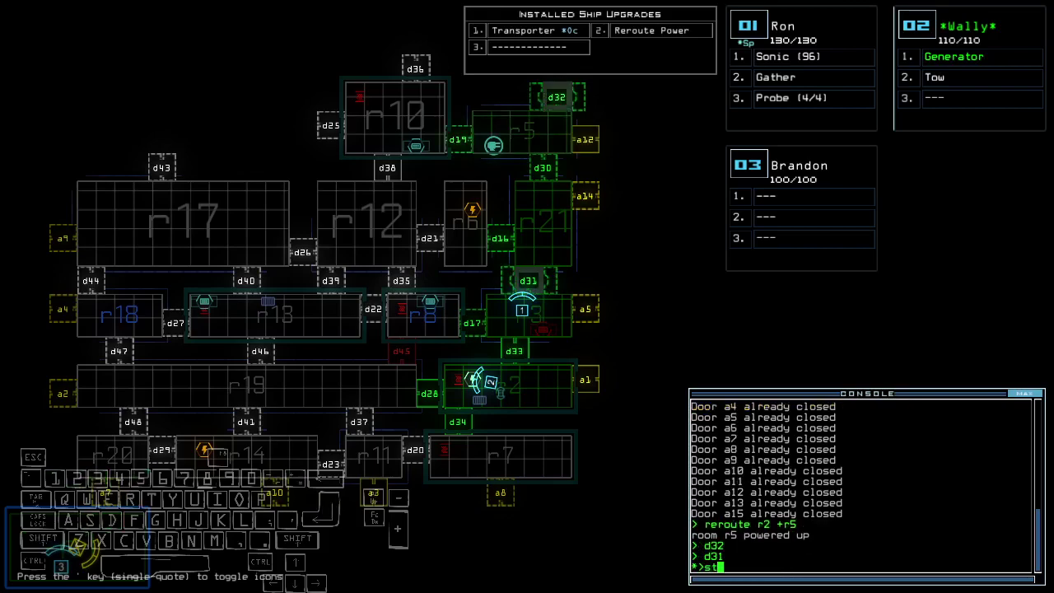
pyautogui.write('ransport')
# Attempt to transport the drones back; no transport is available, 4 signals remaining
pyautogui.press('Return')
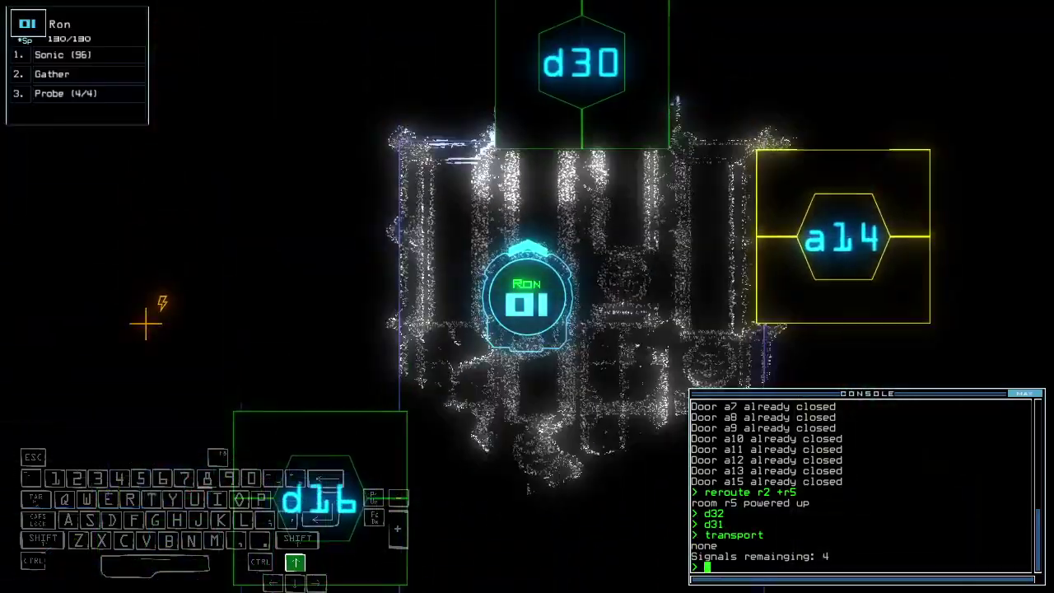
pyautogui.press('Tab')
pyautogui.press('Tab')
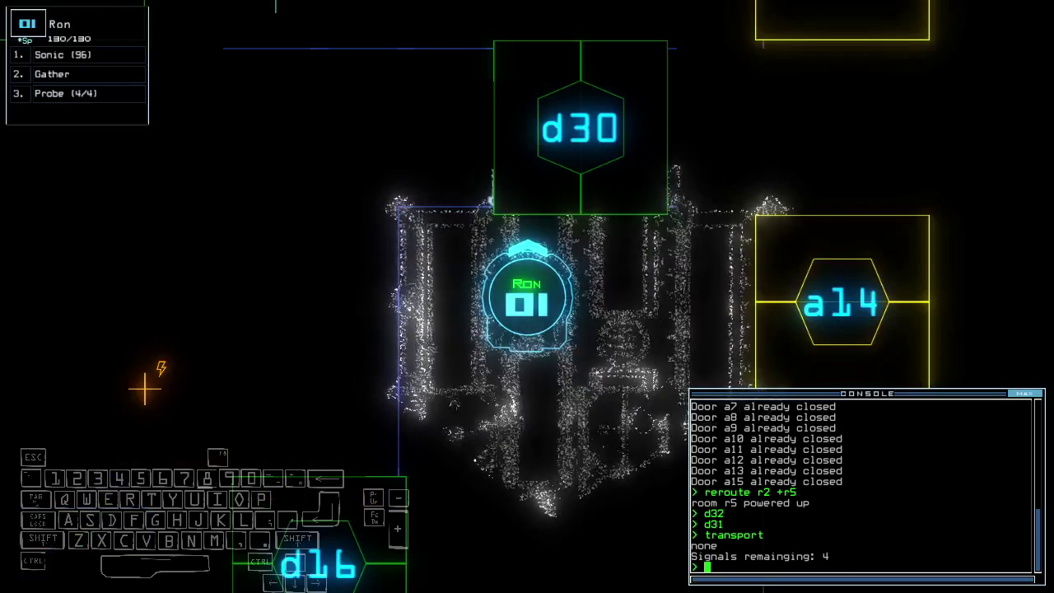
pyautogui.press('space')
pyautogui.press('space')
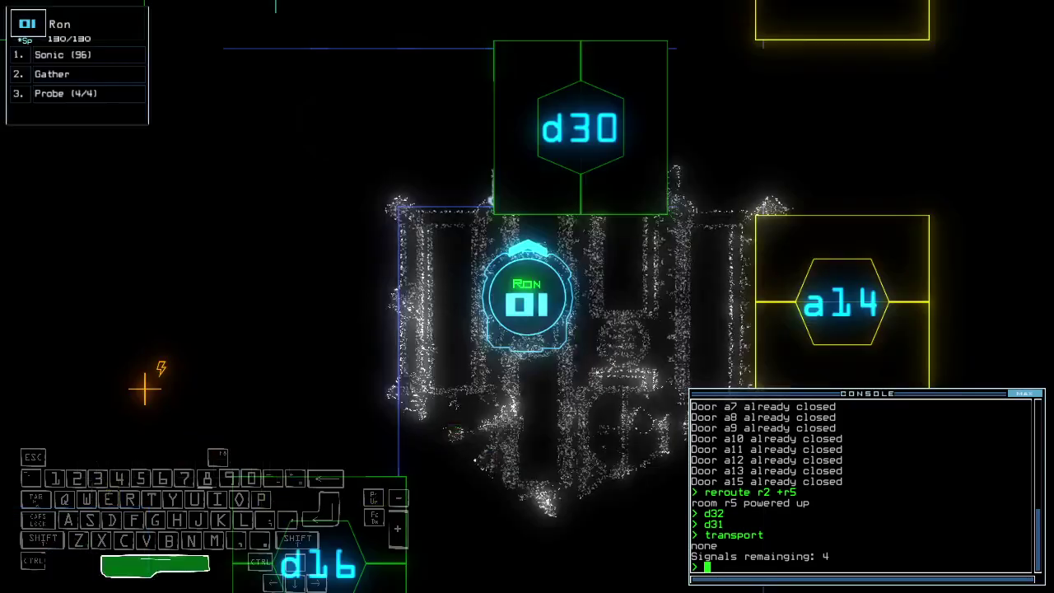
pyautogui.press('space')
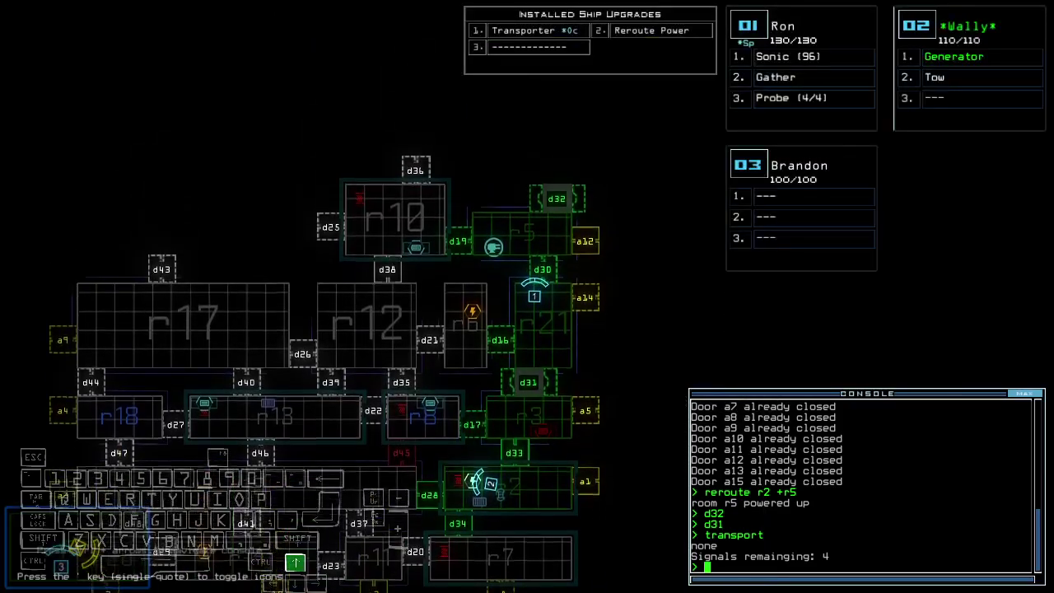
pyautogui.press('space')
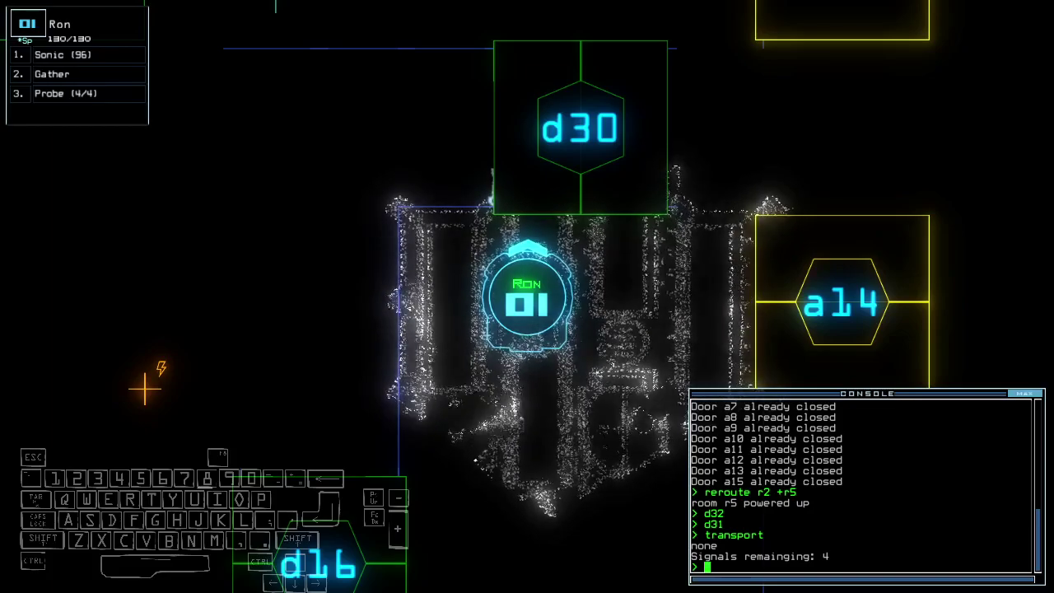
pyautogui.press('space')
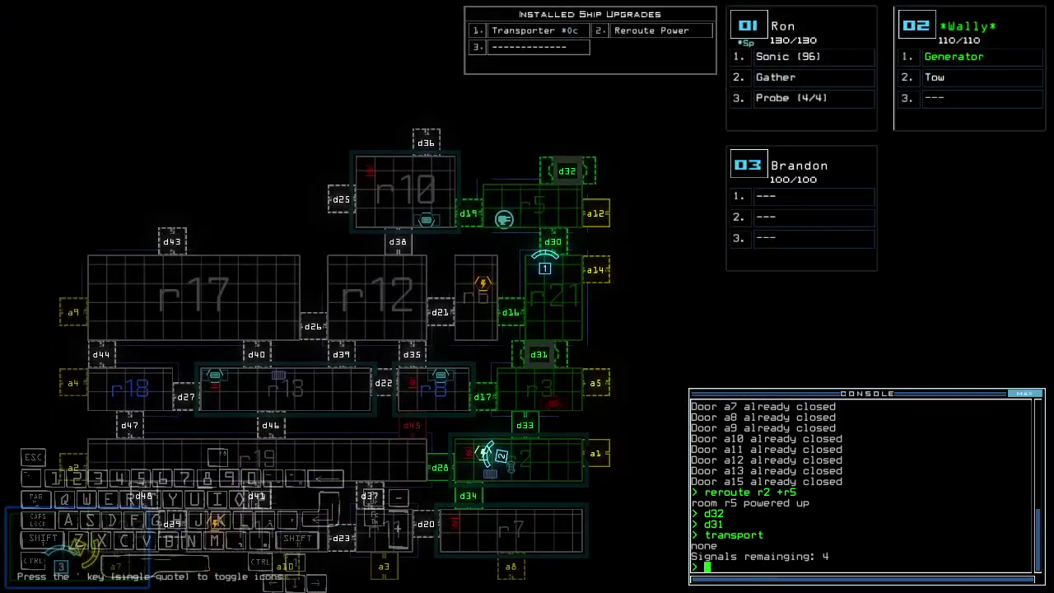
# Cycle drone 02's generator off and on, then close two nearby doors
pyautogui.press('2')
pyautogui.press('Up')
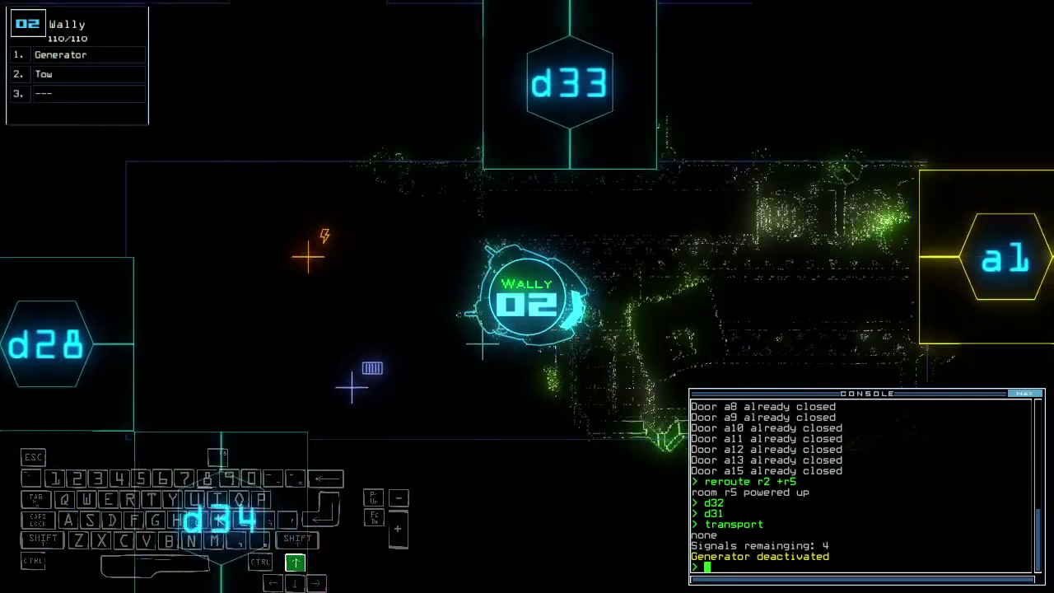
pyautogui.write('ge')
pyautogui.press('Return')
pyautogui.press('1')
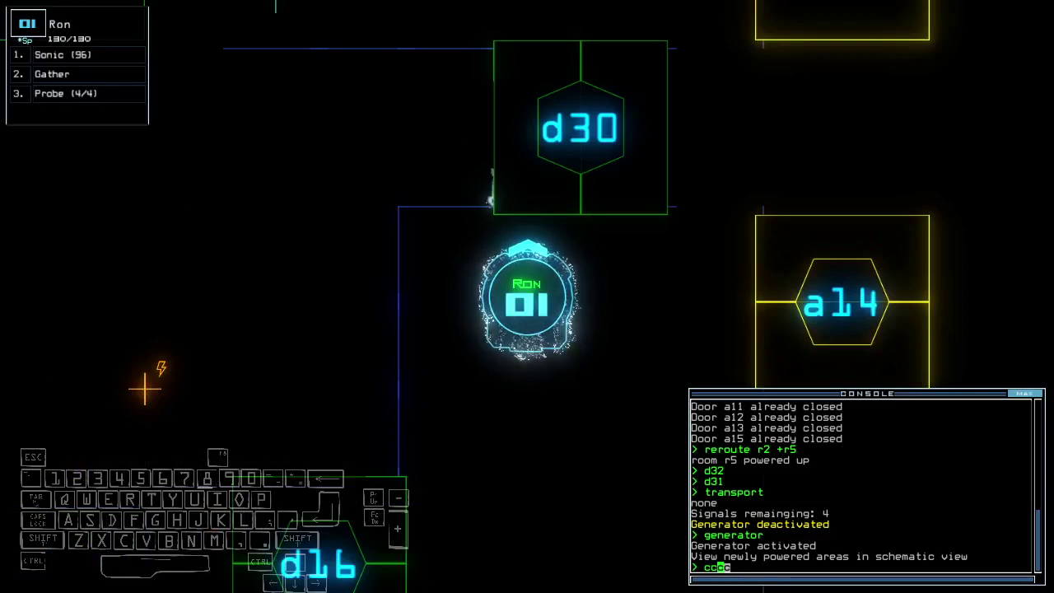
pyautogui.press('Return')
pyautogui.press('space')
pyautogui.write('30')
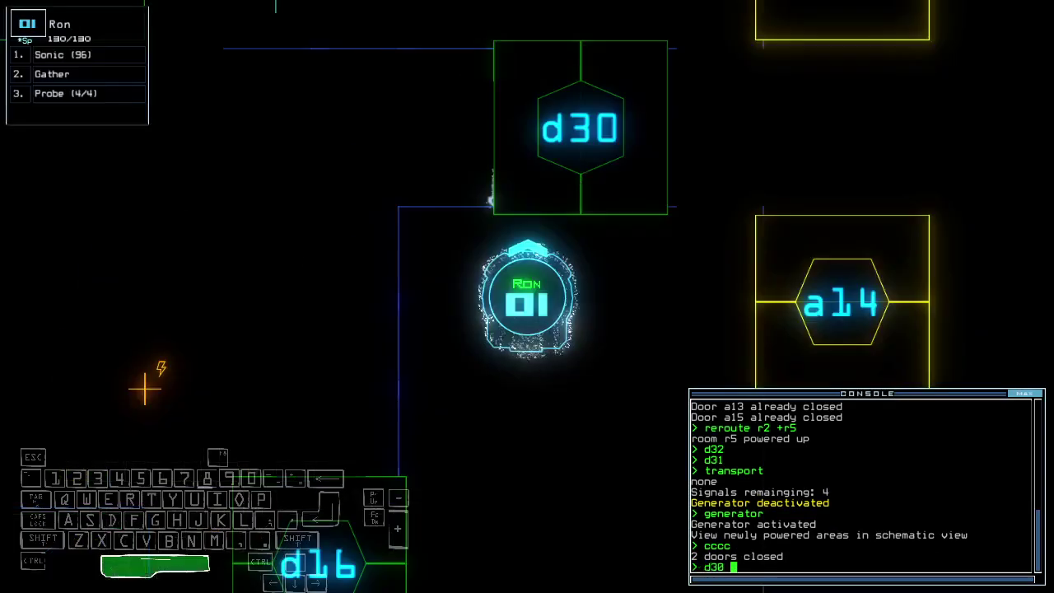
# Open doors d30, d32 and d19, driving drone 01 up through them
pyautogui.press('Return')
pyautogui.press('Up')
pyautogui.press('Up')
pyautogui.press('Up')
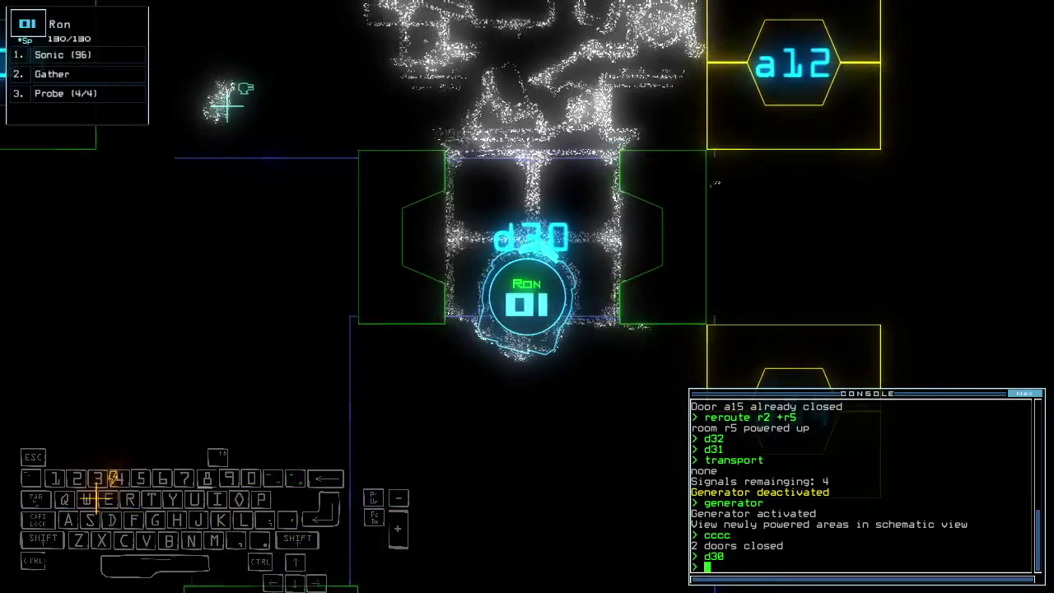
pyautogui.press('space')
pyautogui.press('space')
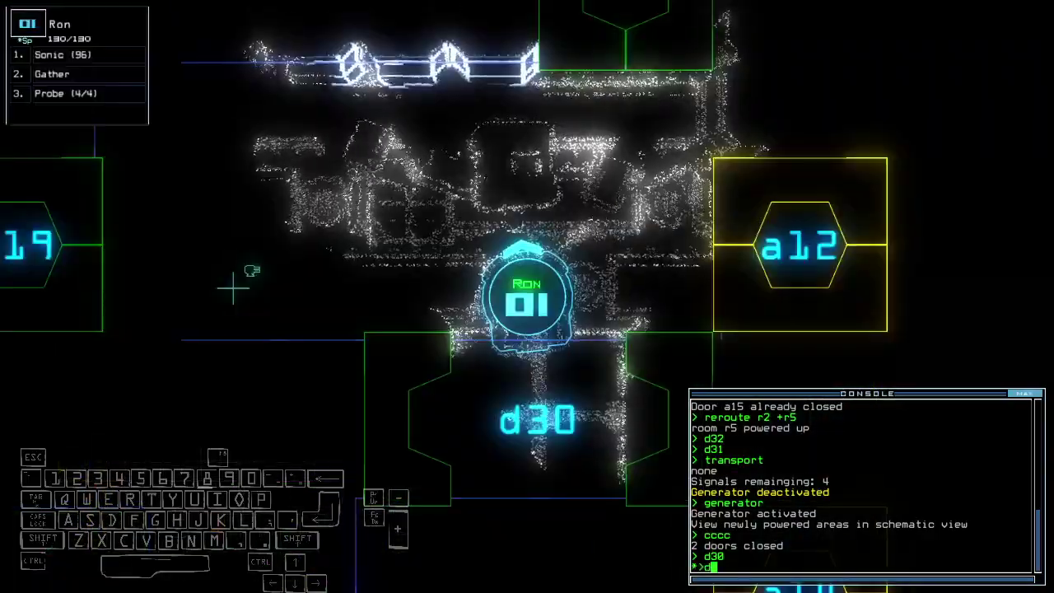
pyautogui.write('d32 d32')
pyautogui.press('Return')
pyautogui.press('space')
pyautogui.press('space')
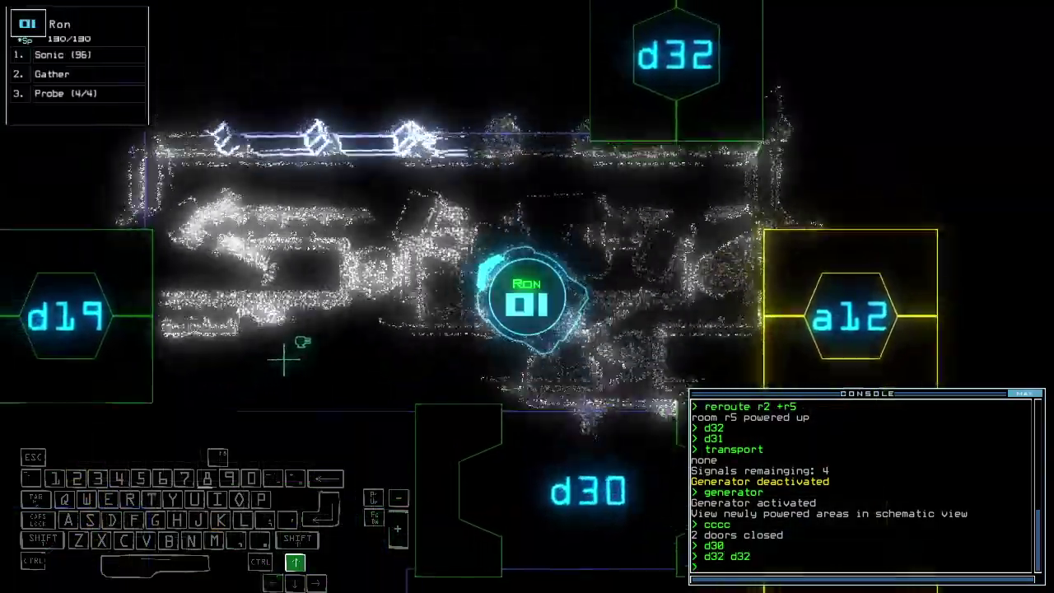
pyautogui.press('Left')
pyautogui.press('Left')
pyautogui.press('Left')
pyautogui.write('d19')
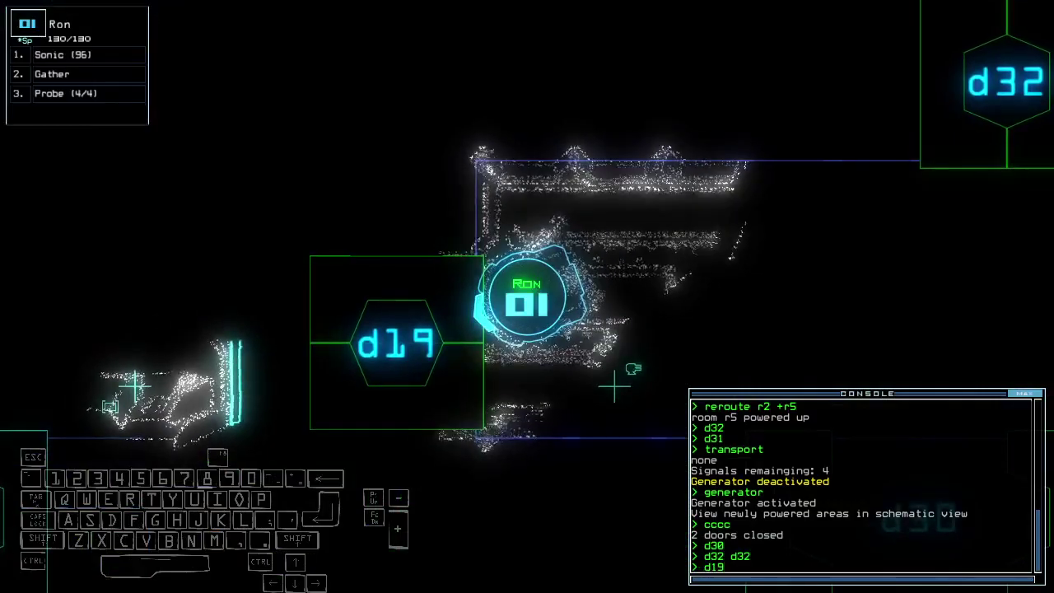
pyautogui.press('Return')
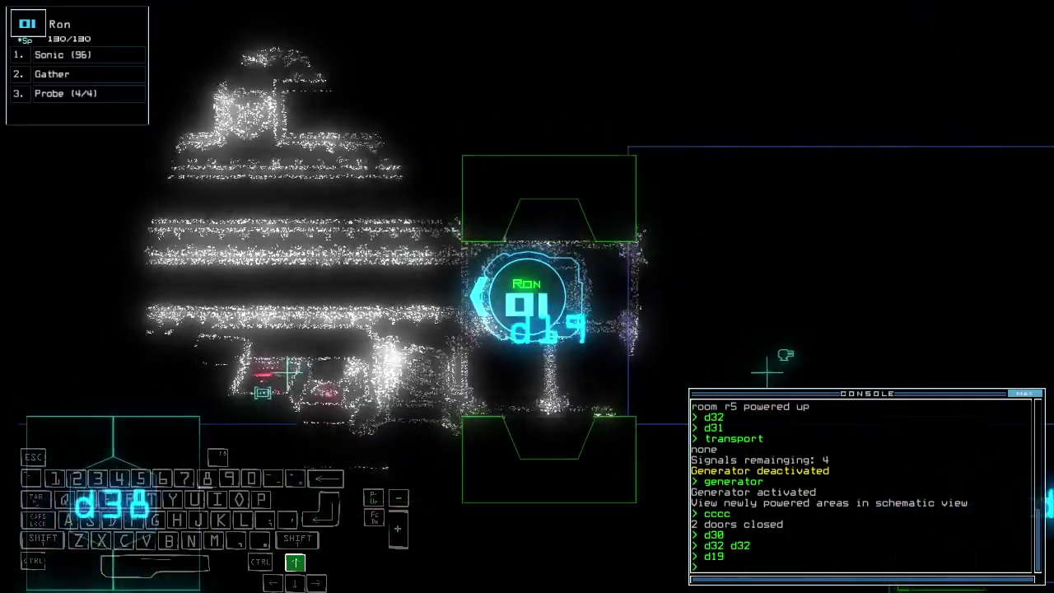
pyautogui.press('space')
pyautogui.press('space')
pyautogui.press('space')
pyautogui.write('f r8')
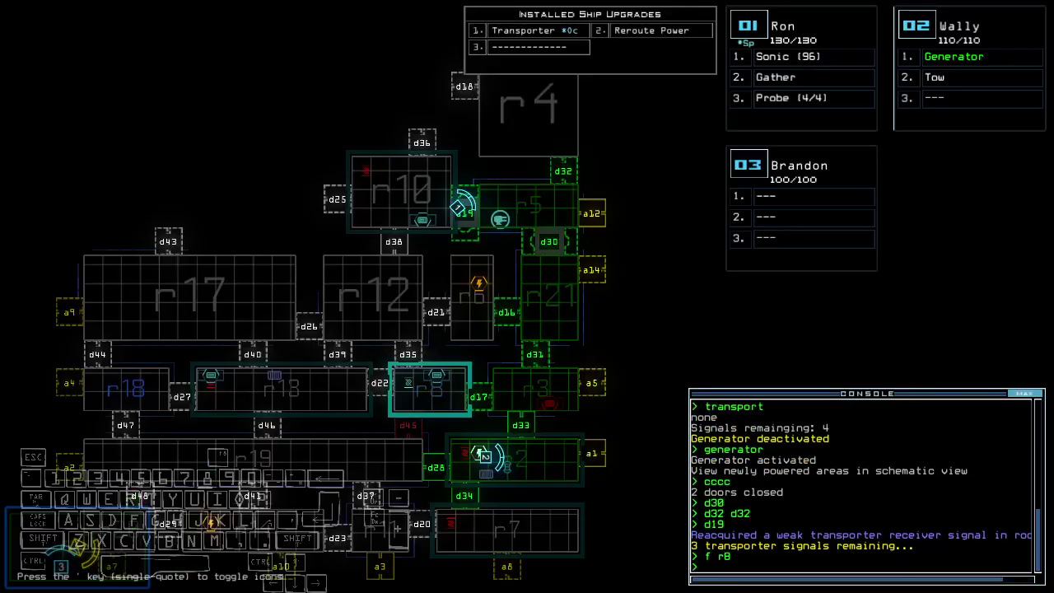
# Reopen d32, back drone 01 out, and close the three surrounding doors
pyautogui.press('space')
pyautogui.press('space')
pyautogui.press('space')
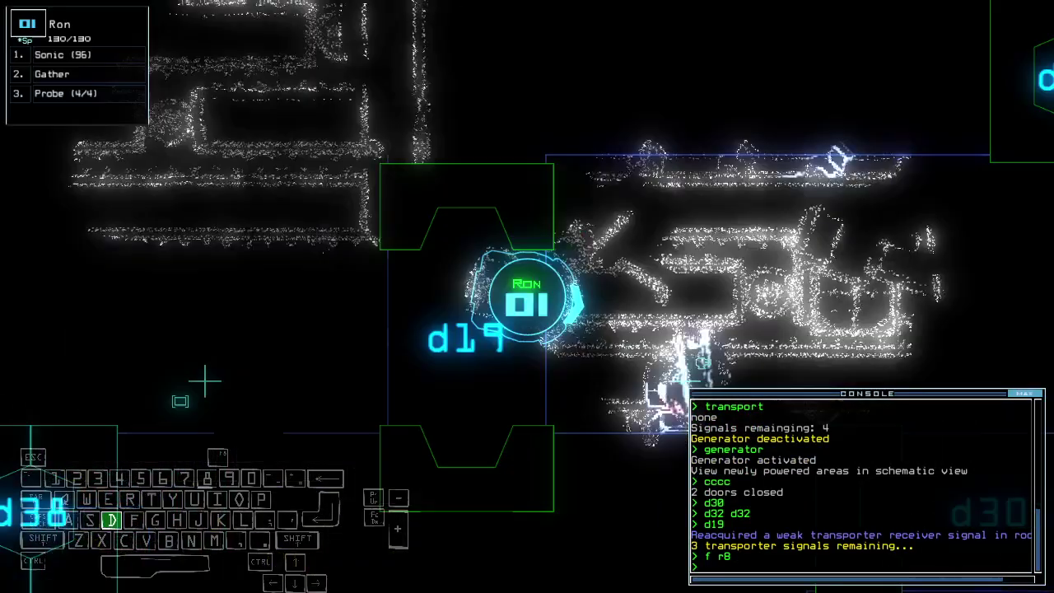
pyautogui.write('d32')
pyautogui.press('Return')
pyautogui.write('cc')
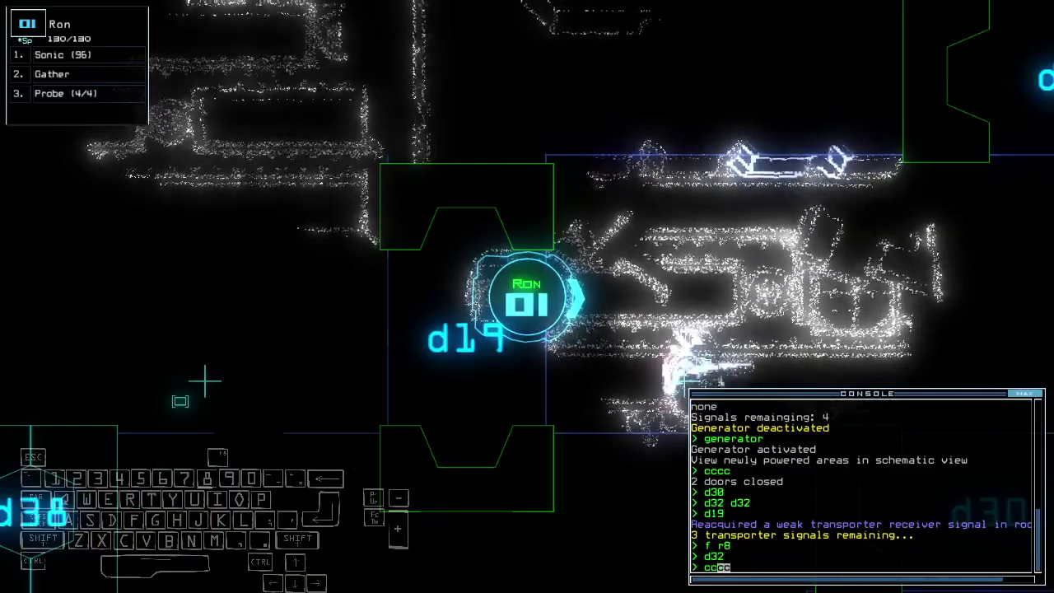
pyautogui.press('Down')
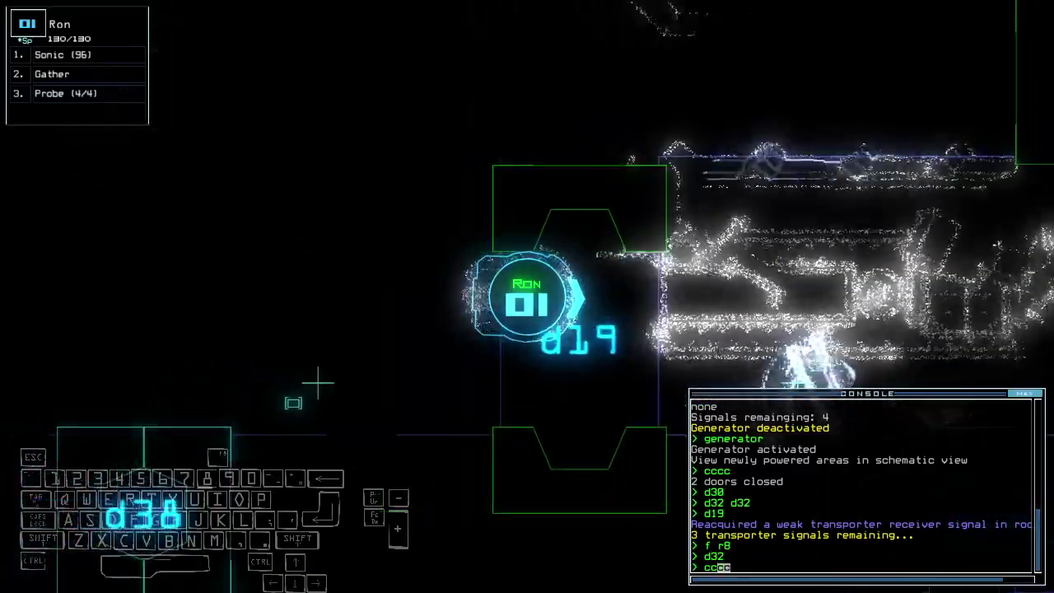
pyautogui.write('cc')
pyautogui.press('Return')
pyautogui.press('space')
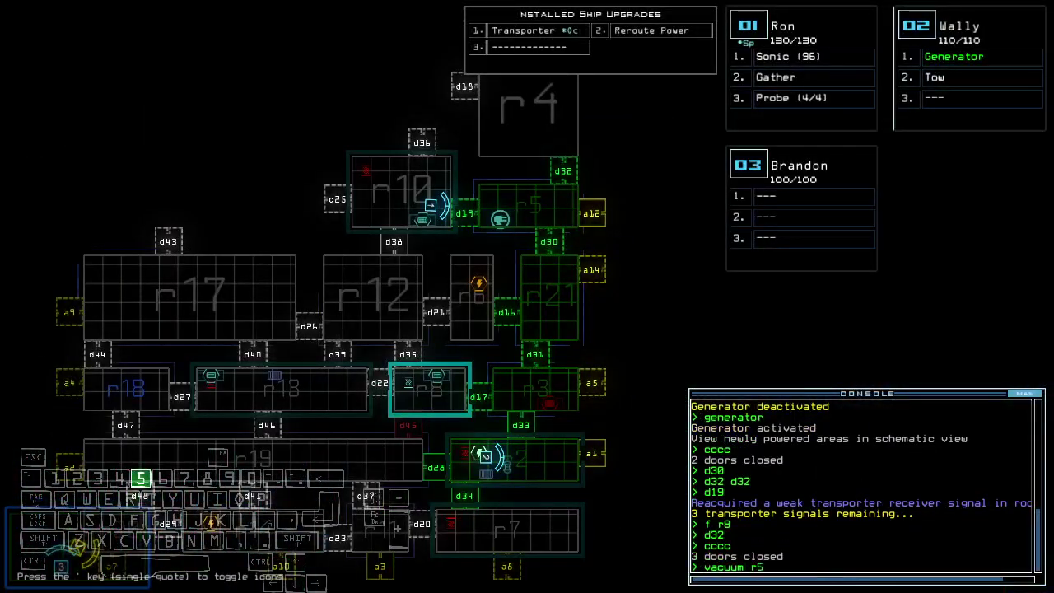
# Open door d19, close it behind drone 01, and drop a probe in r5
pyautogui.press('Return')
pyautogui.press('space')
pyautogui.write('a12')
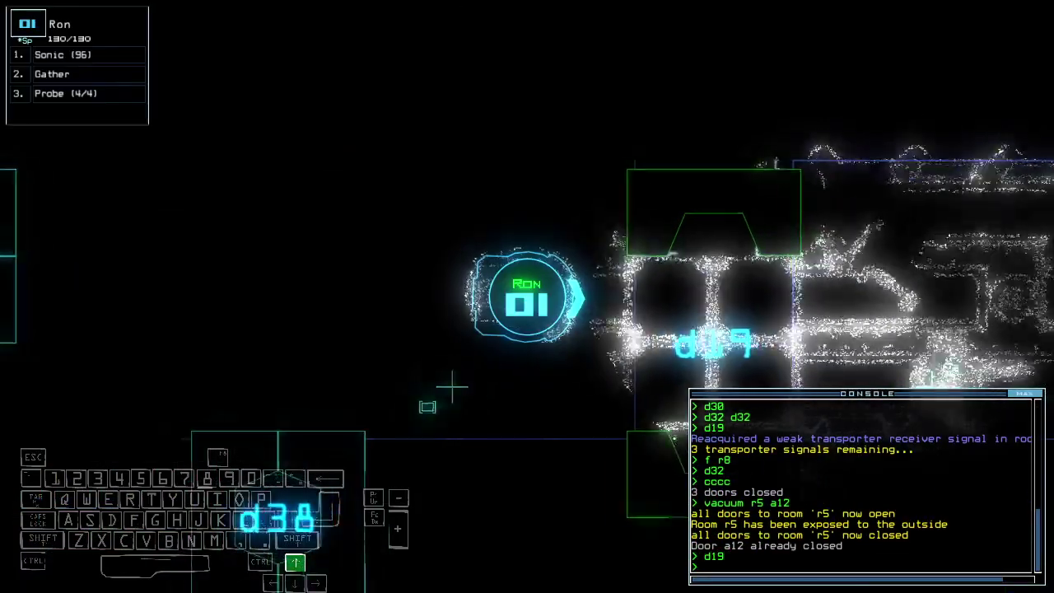
pyautogui.write('cccc')
pyautogui.press('Return')
pyautogui.write('ffff')
pyautogui.press('Return')
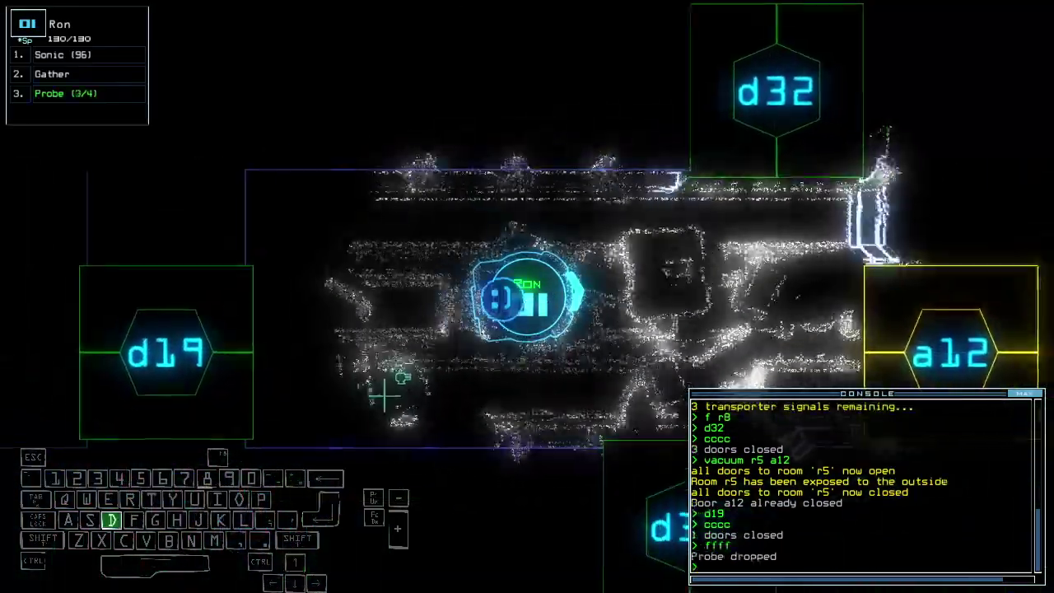
pyautogui.write('d32')
# Reopen d32 and d19, recover the probe to 4/4, and close both doors
pyautogui.press('Return')
pyautogui.write('d1')
pyautogui.press('Down')
pyautogui.write('9')
pyautogui.press('Return')
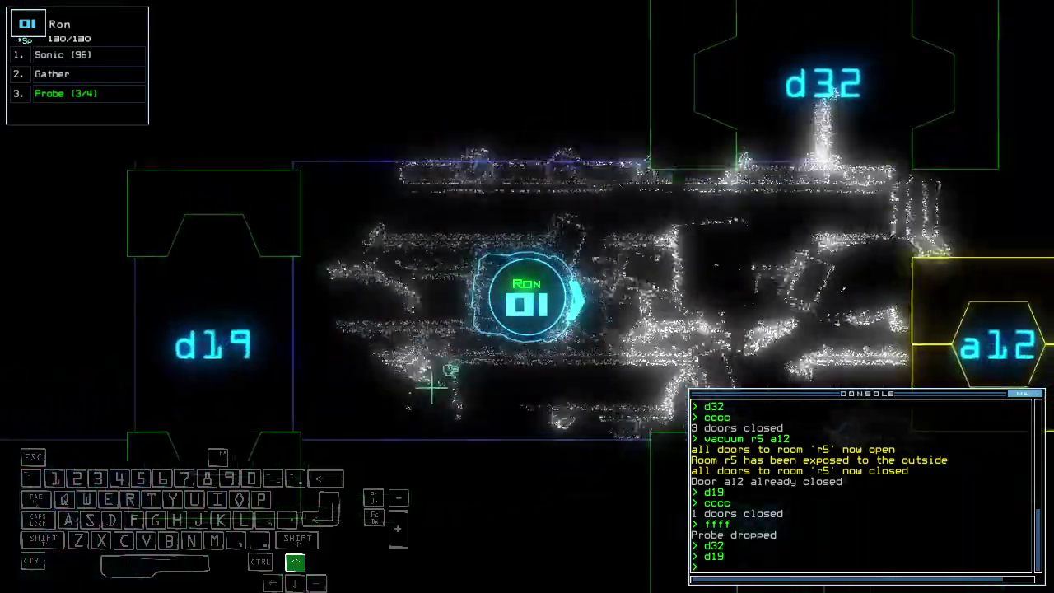
pyautogui.press('Up')
pyautogui.press('2')
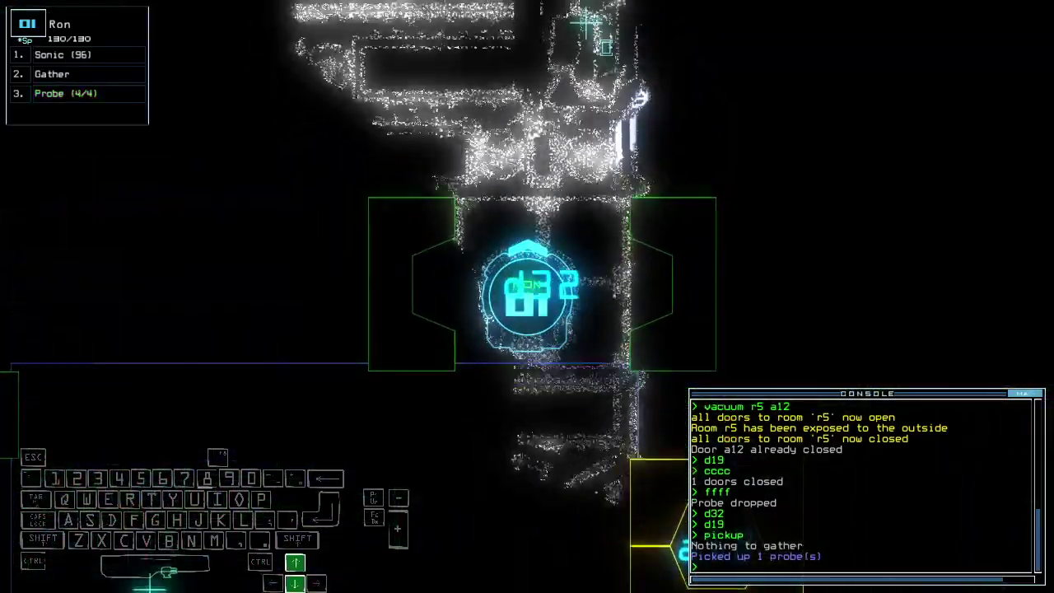
pyautogui.write('cccc')
pyautogui.press('Return')
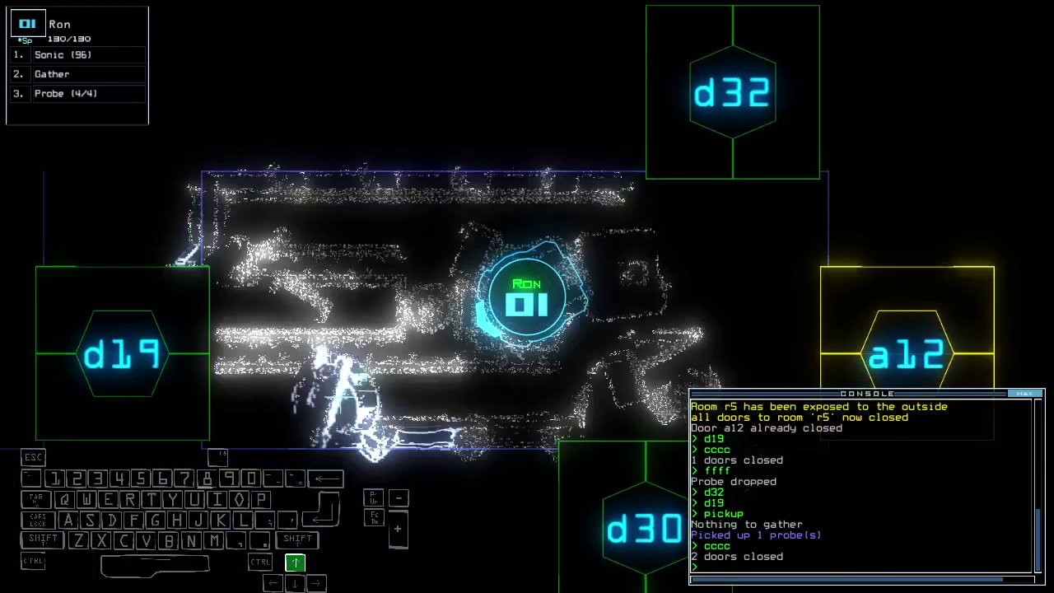
pyautogui.press('1')
pyautogui.write('reroute r2 +r4')
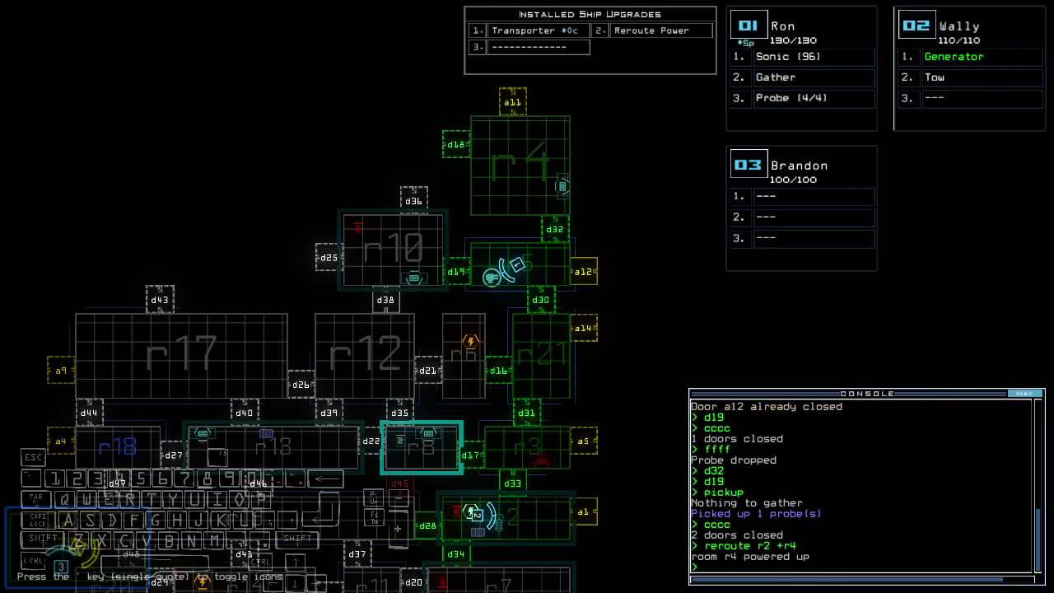
pyautogui.write('1')
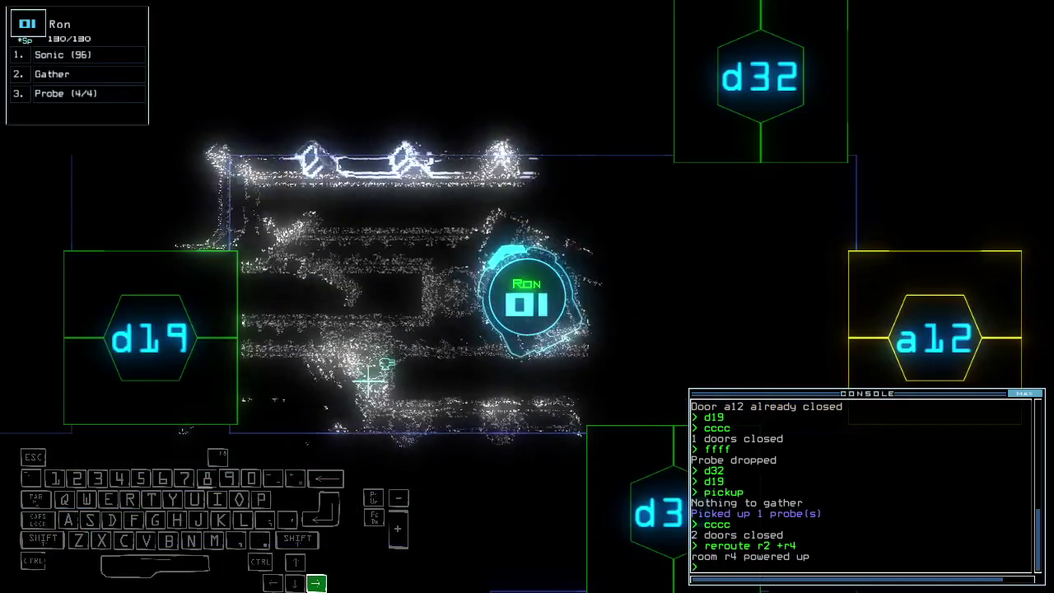
pyautogui.write('d32')
# Move drone 01 through d32, close it, and open d33 for drone 02
pyautogui.press('Return')
pyautogui.press('Up')
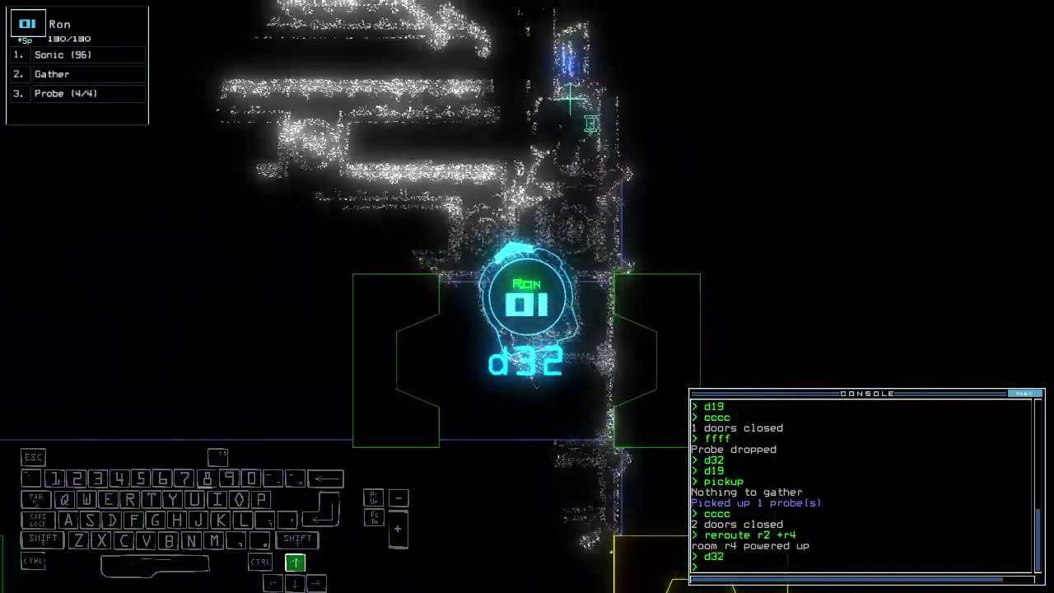
pyautogui.write('cccc')
pyautogui.press('Return')
pyautogui.press('space')
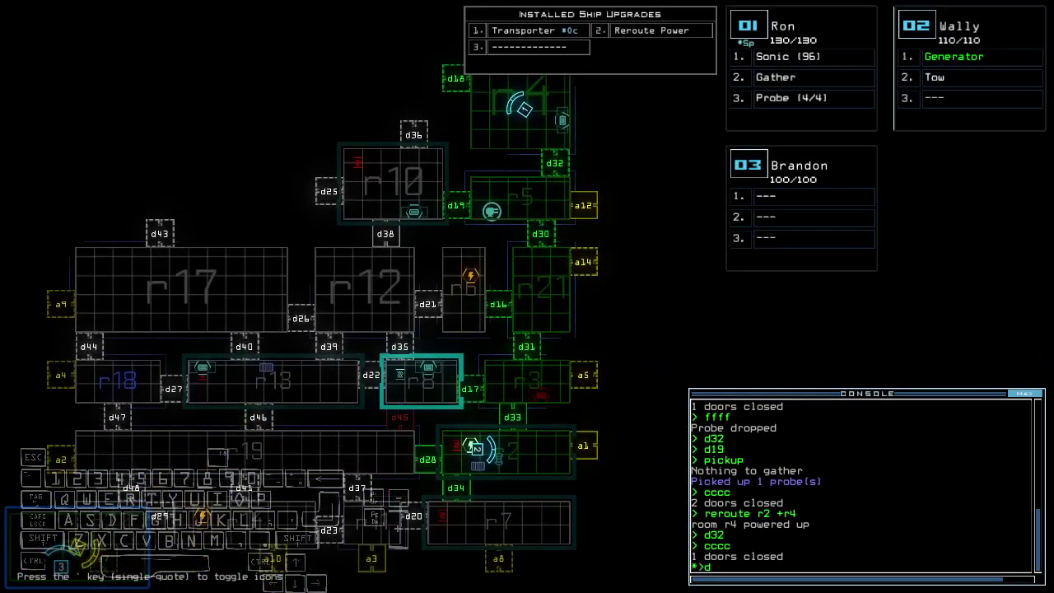
pyautogui.press('Return')
pyautogui.write('2te')
pyautogui.press('Return')
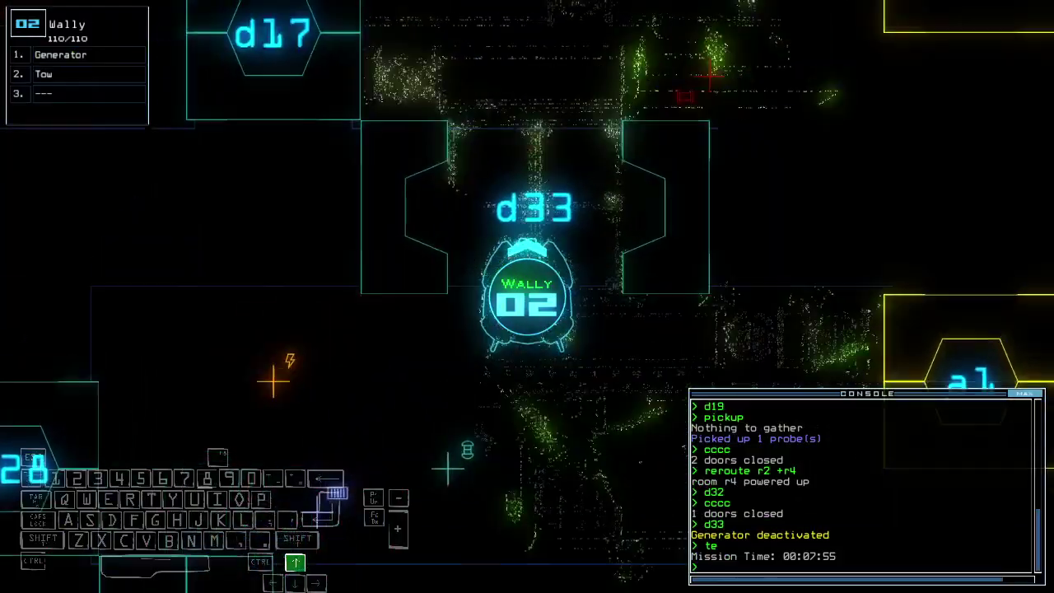
pyautogui.press('space')
pyautogui.write('1')
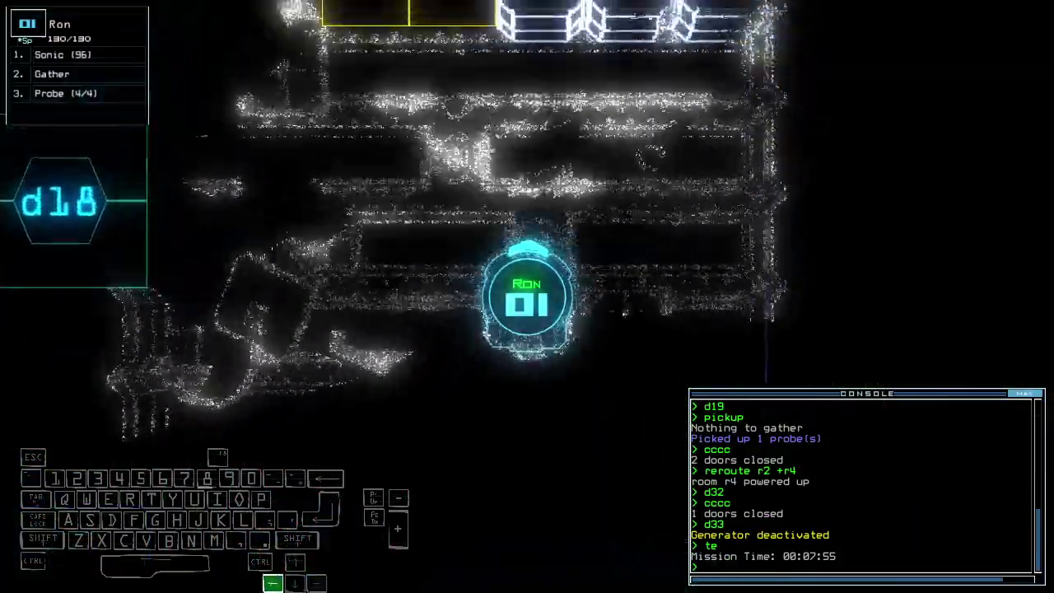
pyautogui.write('tr')
# Run transport, restart Wally's generator, and vent room r4 through a11
pyautogui.press('Return')
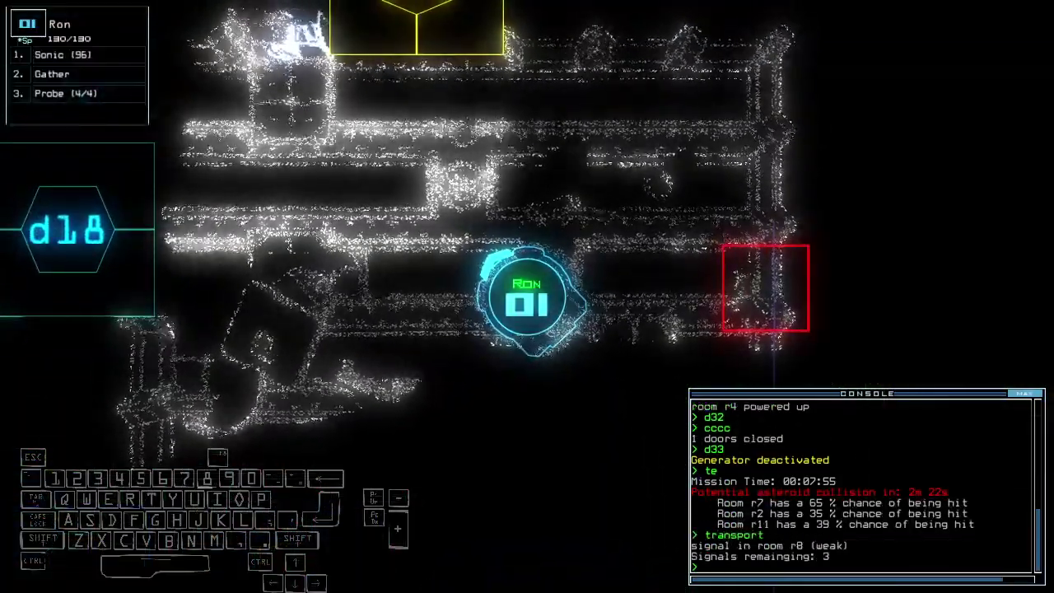
pyautogui.press('space')
pyautogui.write('2')
pyautogui.write('generator')
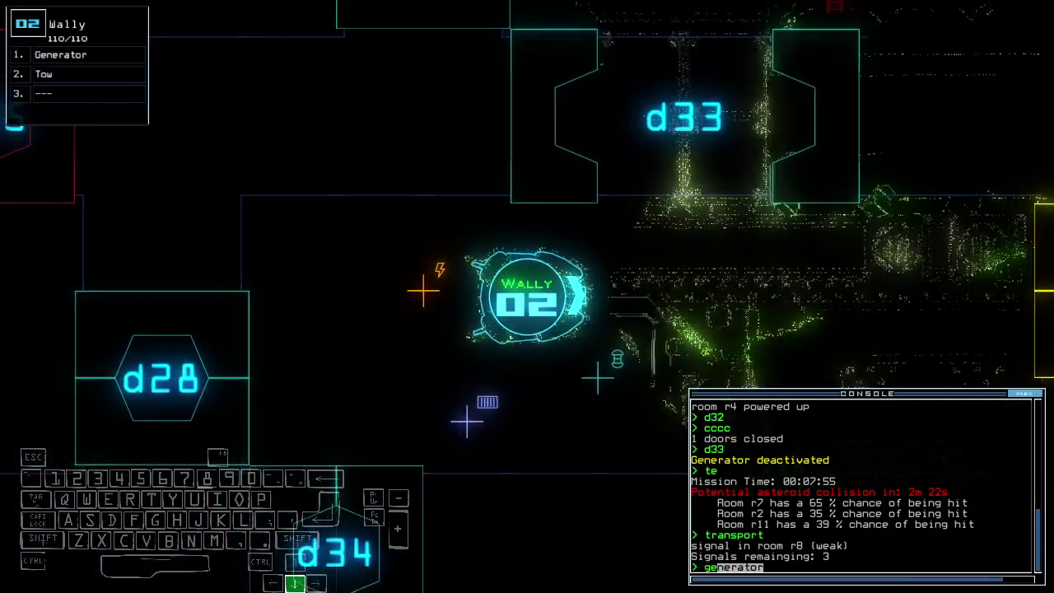
pyautogui.press('Return')
pyautogui.press('space')
pyautogui.write('va')
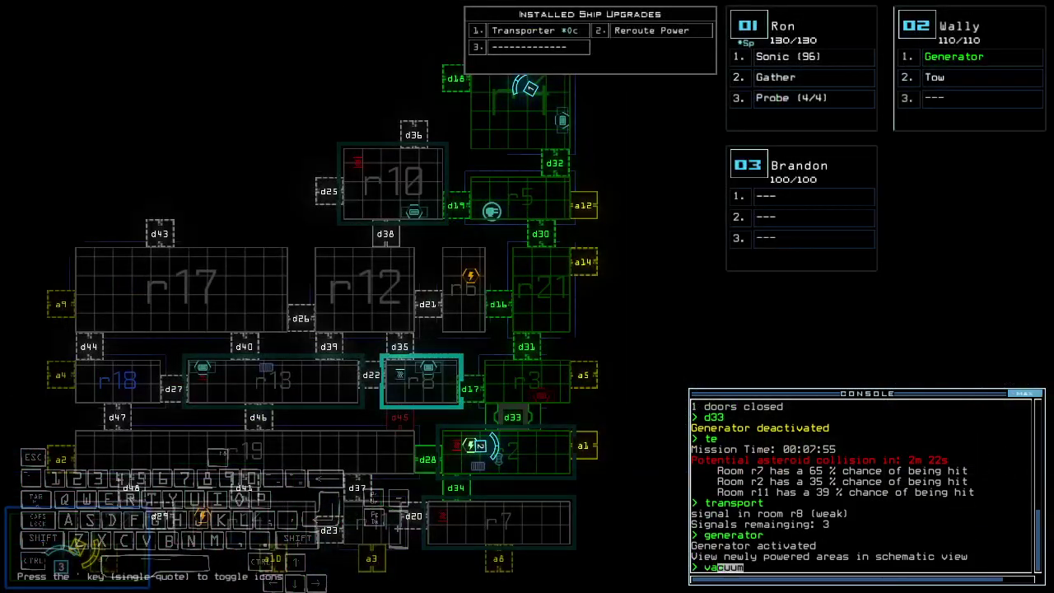
pyautogui.write('r4')
pyautogui.scroll(3, 329, 329)
pyautogui.press('Return')
# Open door d18 for Ron, then close it behind him
pyautogui.press('space')
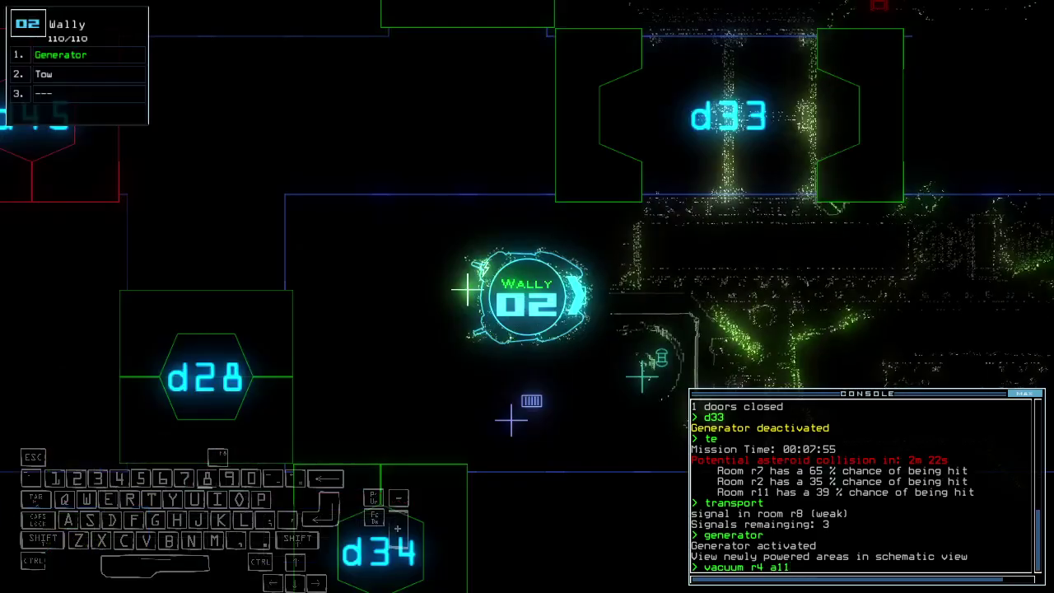
pyautogui.press('space')
pyautogui.write('1d18 d18')
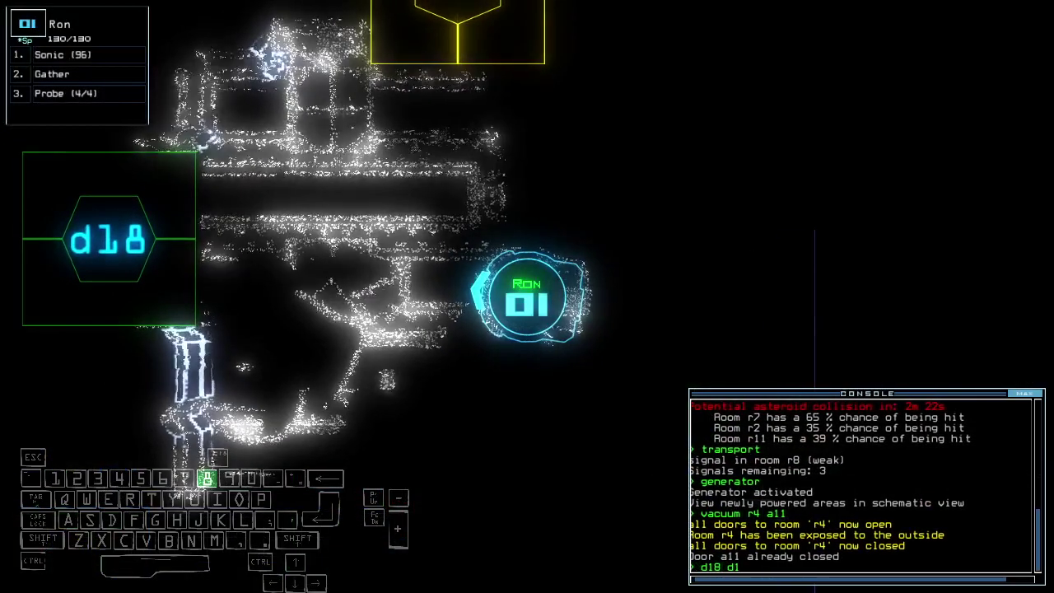
pyautogui.press('Return')
pyautogui.press('space')
pyautogui.write('f r7 r2 r11')
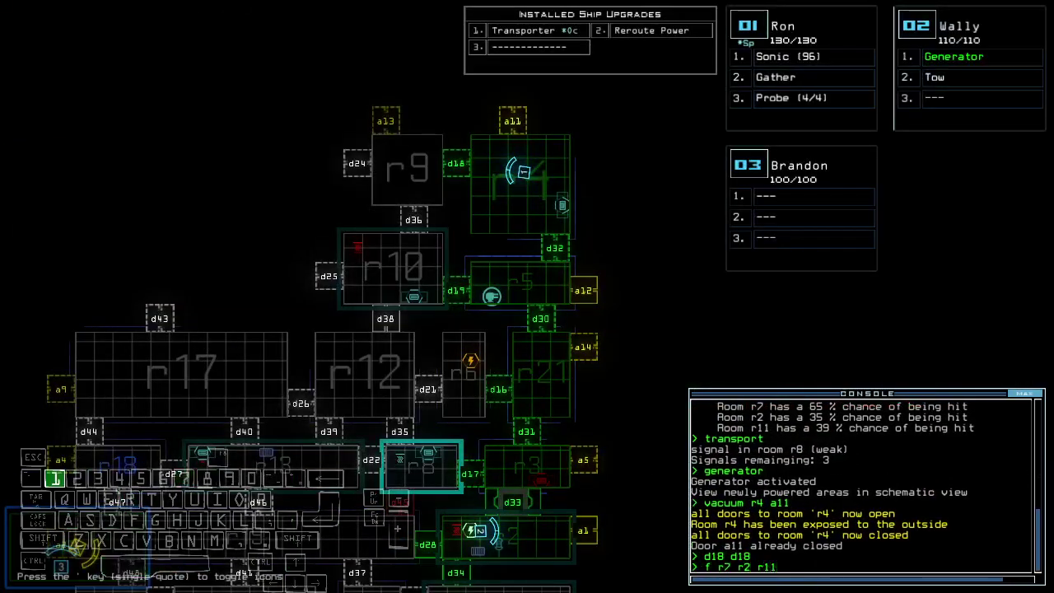
pyautogui.press('Return')
pyautogui.scroll(-3, 329, 329)
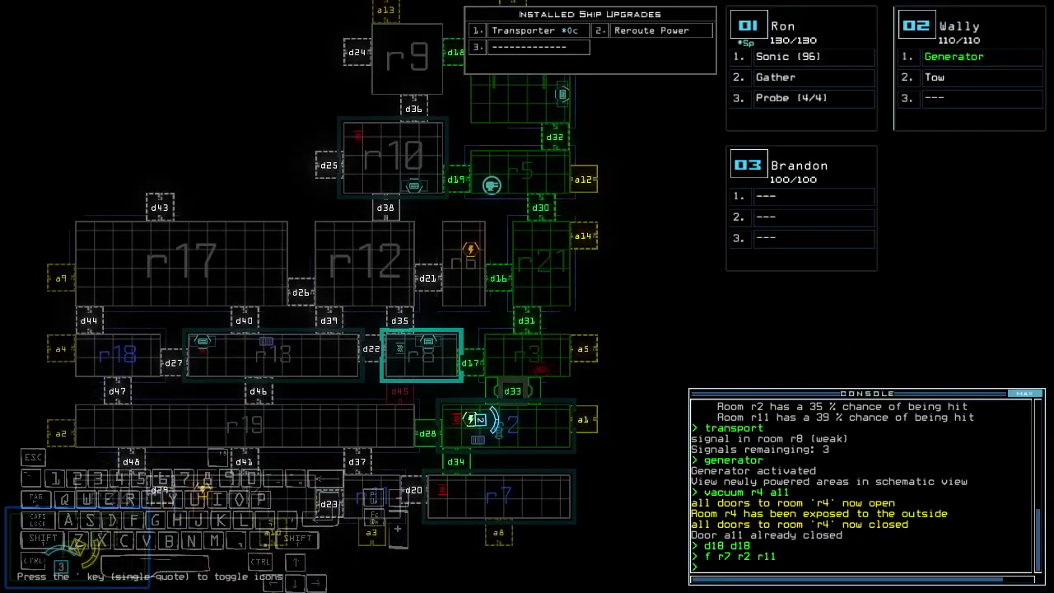
pyautogui.press('space')
pyautogui.write('d18')
pyautogui.press('Return')
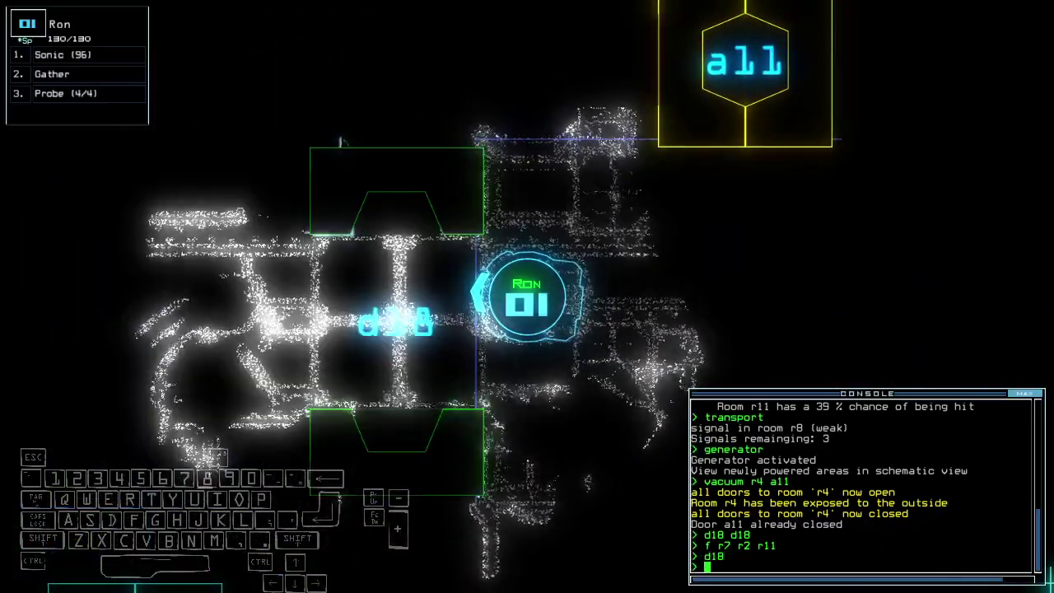
pyautogui.write('probe')
# Have Ron recover his probe, gather scrap twice, and close the nearby doors
pyautogui.press('Return')
pyautogui.press('space')
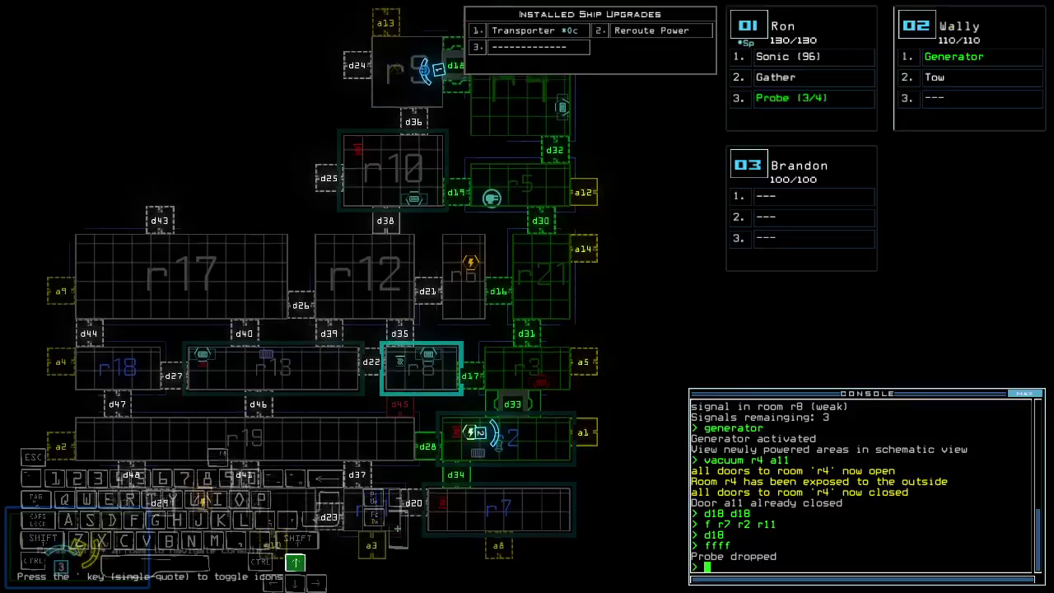
pyautogui.press('space')
pyautogui.write('pickup')
pyautogui.press('Return')
pyautogui.write('g')
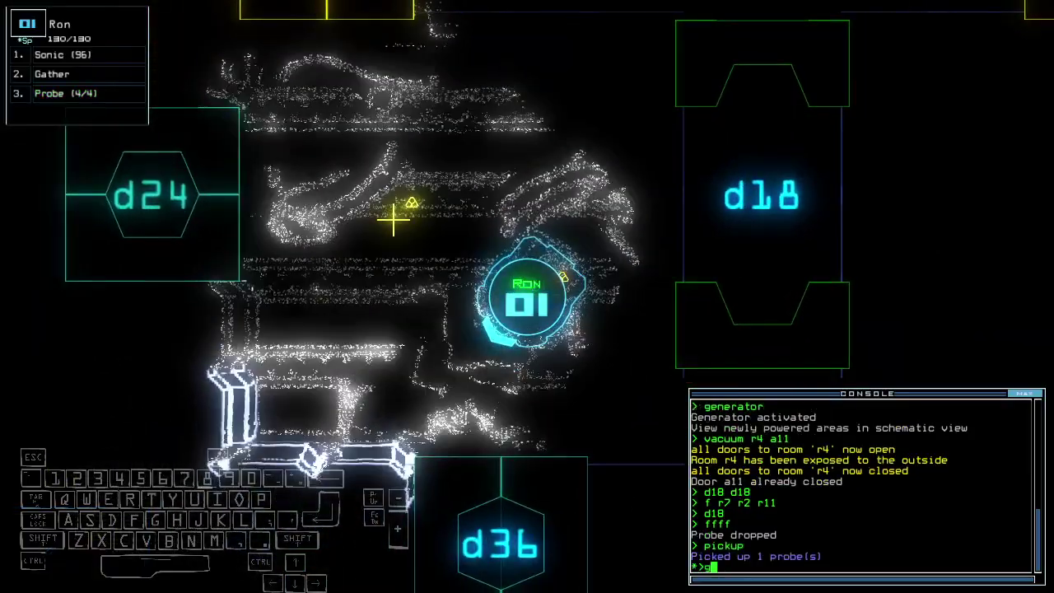
pyautogui.press('Return')
pyautogui.write('g')
pyautogui.press('Return')
pyautogui.write('cccc')
pyautogui.press('Return')
pyautogui.write('reroute r2 r3 r8 r')
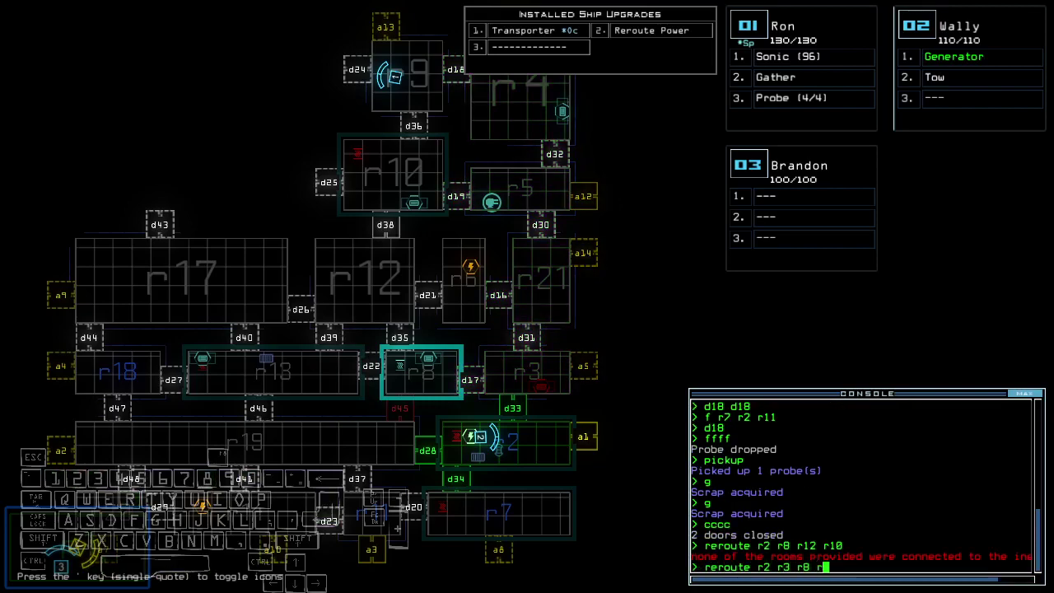
pyautogui.write('10')
# Reroute power to r2, r3, r8, r12, r10, pass Ron through d36 and d25, and drop a probe
pyautogui.press('Return')
pyautogui.press('Tab')
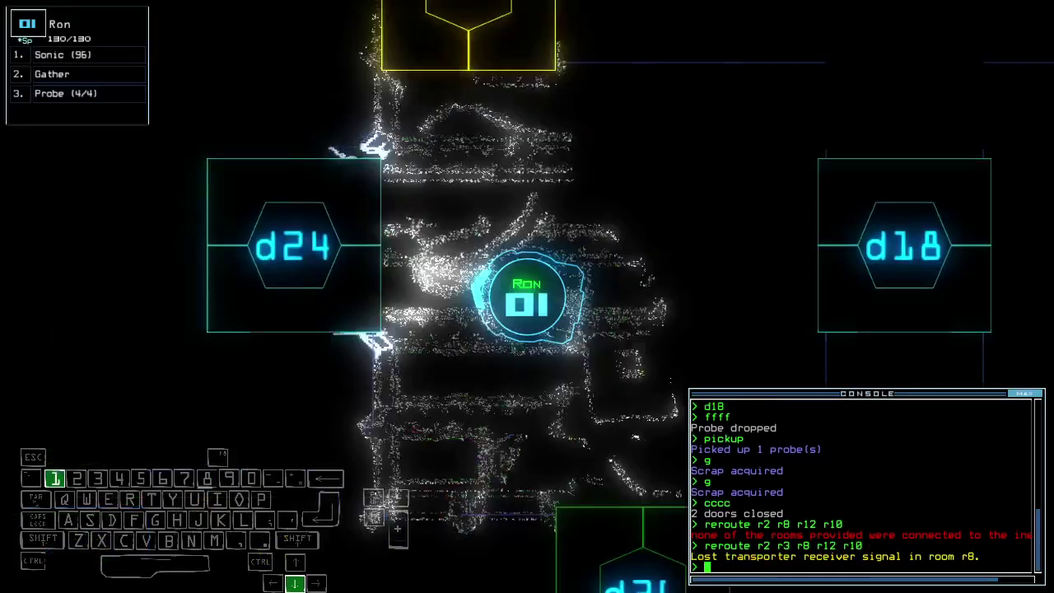
pyautogui.write('d36')
pyautogui.press('Return')
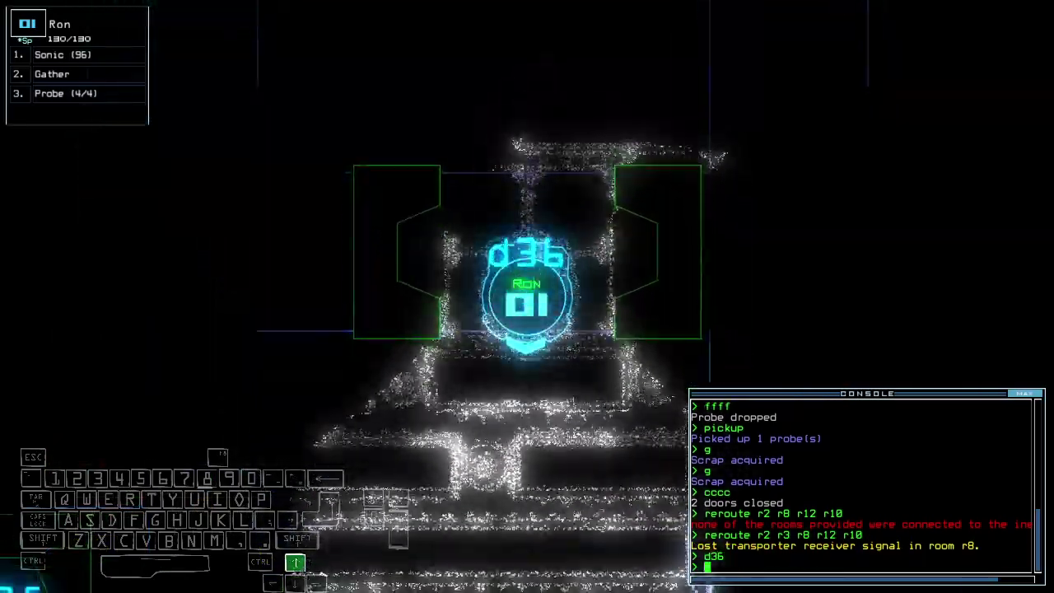
pyautogui.write('cccc')
pyautogui.press('Return')
pyautogui.write('d25 d25')
pyautogui.press('Return')
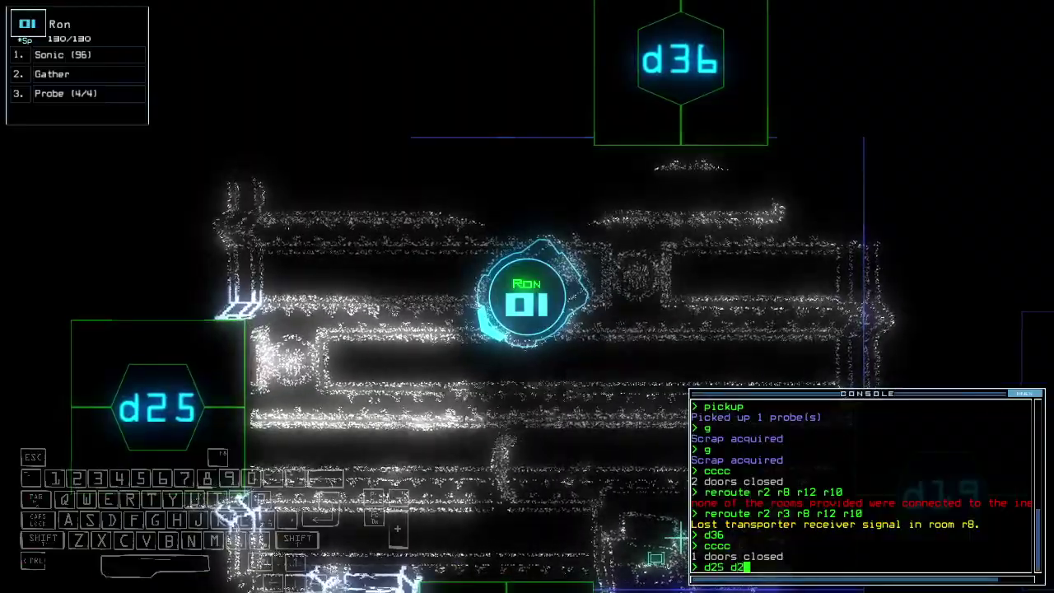
pyautogui.press('Tab')
pyautogui.press('Tab')
pyautogui.write('d25')
pyautogui.press('Return')
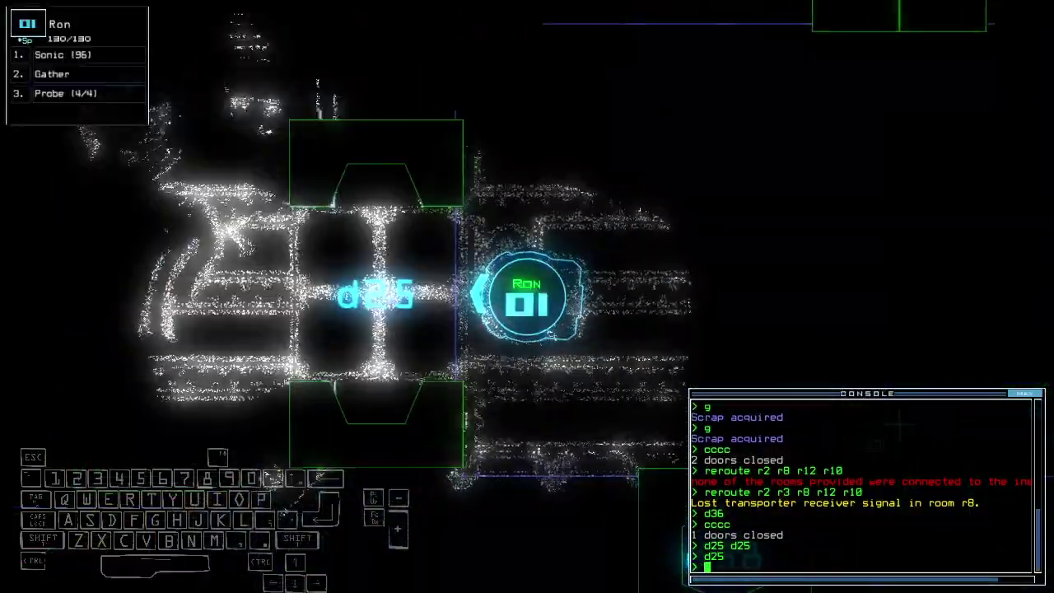
pyautogui.write('ffff')
pyautogui.press('Return')
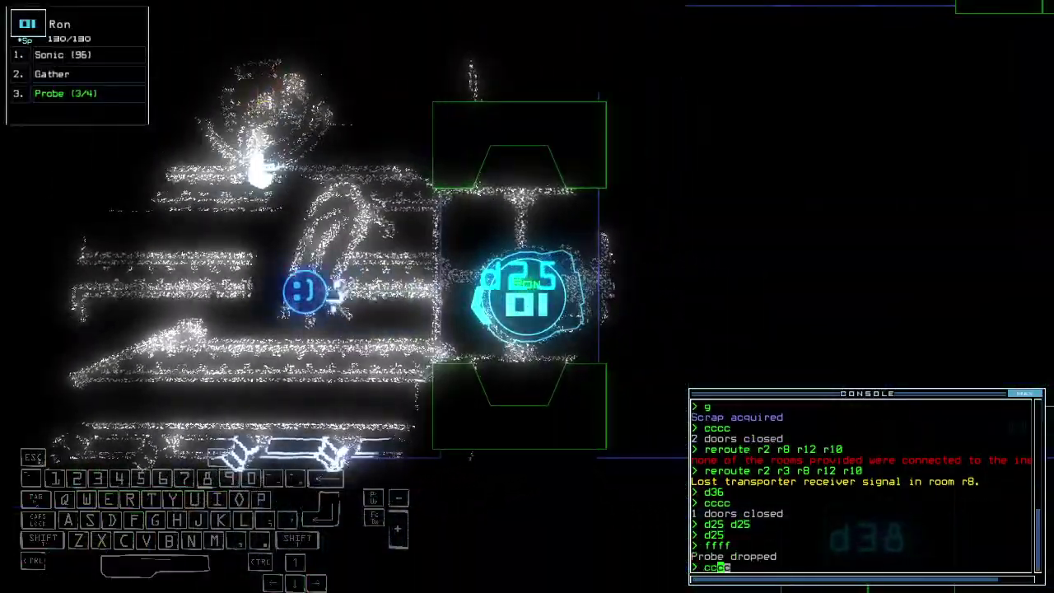
pyautogui.press('Tab')
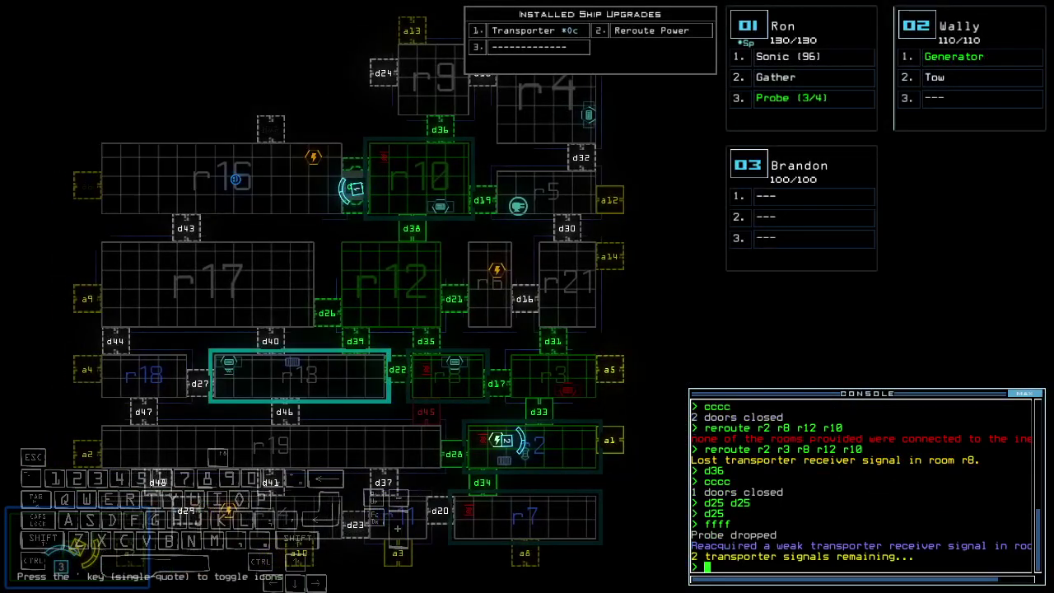
# Have Ron recover his probe to 4/4 and close the nearby door
pyautogui.press('Tab')
pyautogui.write('pickup')
pyautogui.press('Return')
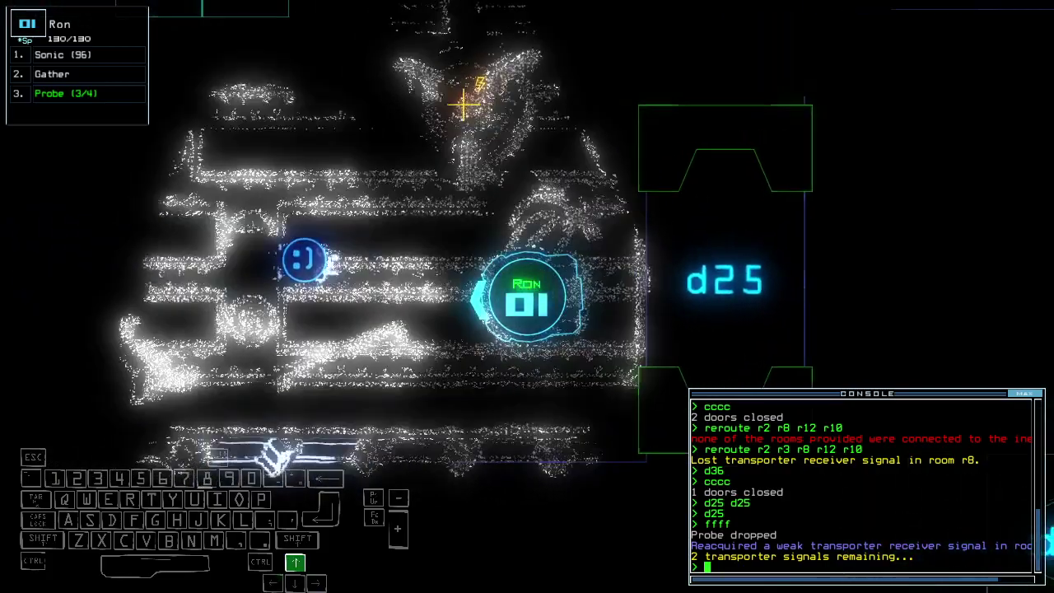
pyautogui.press('Tab')
pyautogui.write('cccc')
pyautogui.press('Return')
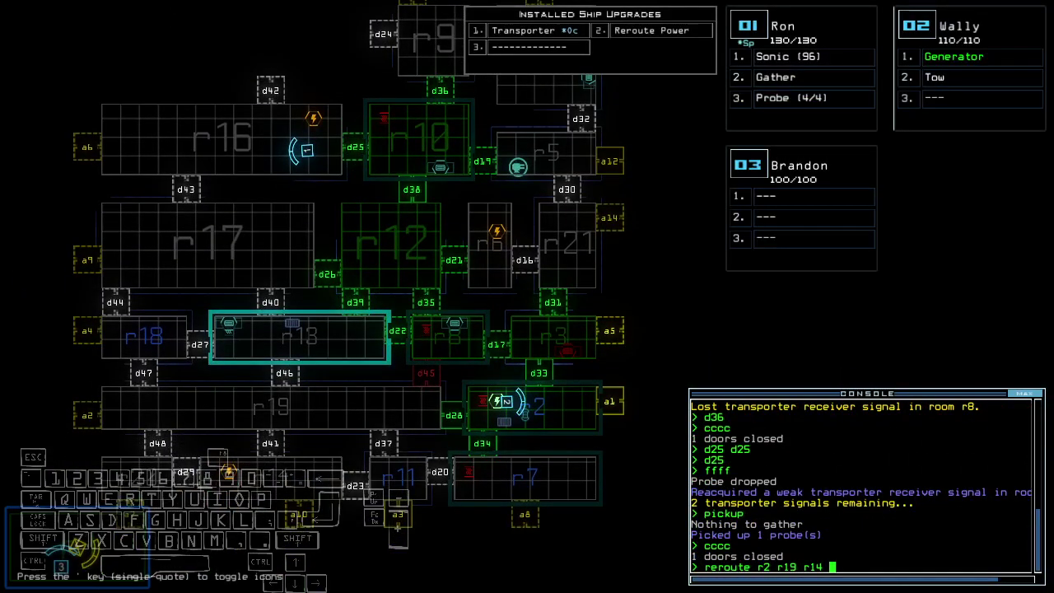
pyautogui.write('3 r17 r16')
# Reroute power to r2, r19, r13, r17, r16 and drive Ron through door d42
pyautogui.press('Return')
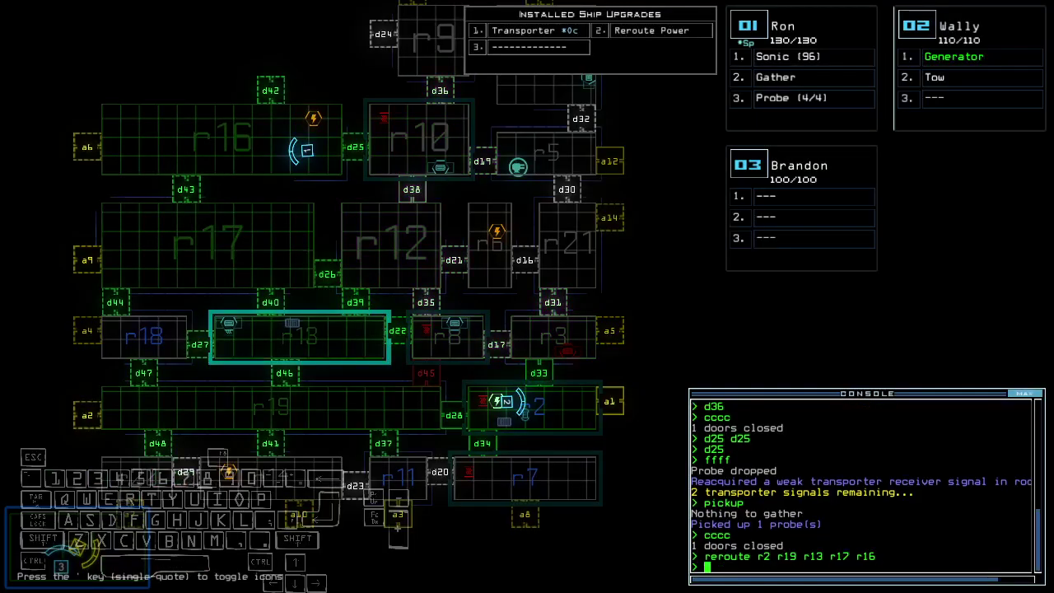
pyautogui.press('Tab')
pyautogui.write('d42 d42')
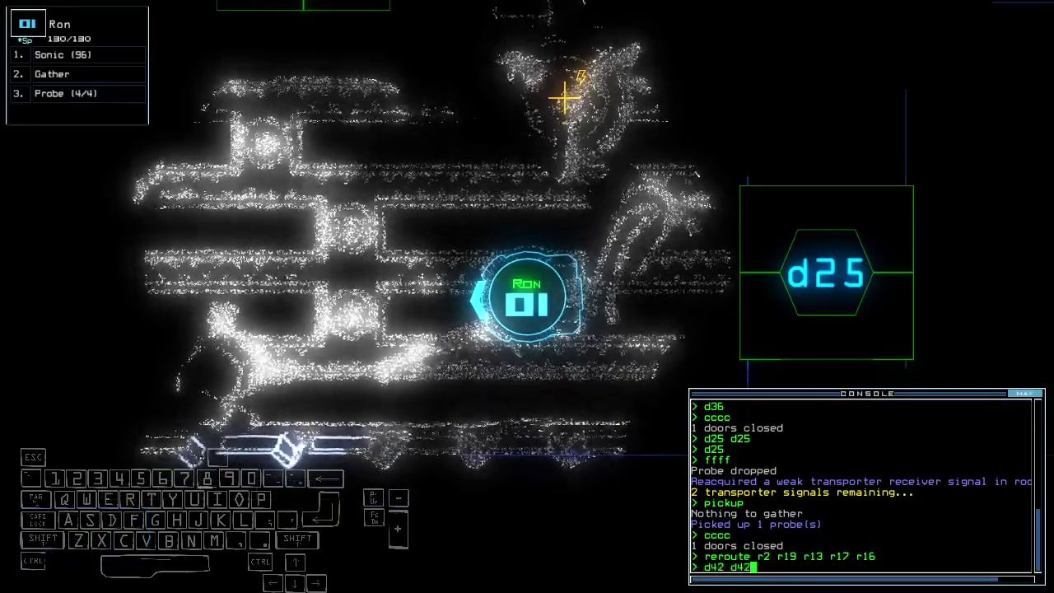
pyautogui.press('Return')
pyautogui.press('Tab')
pyautogui.press('Tab')
pyautogui.press('Up')
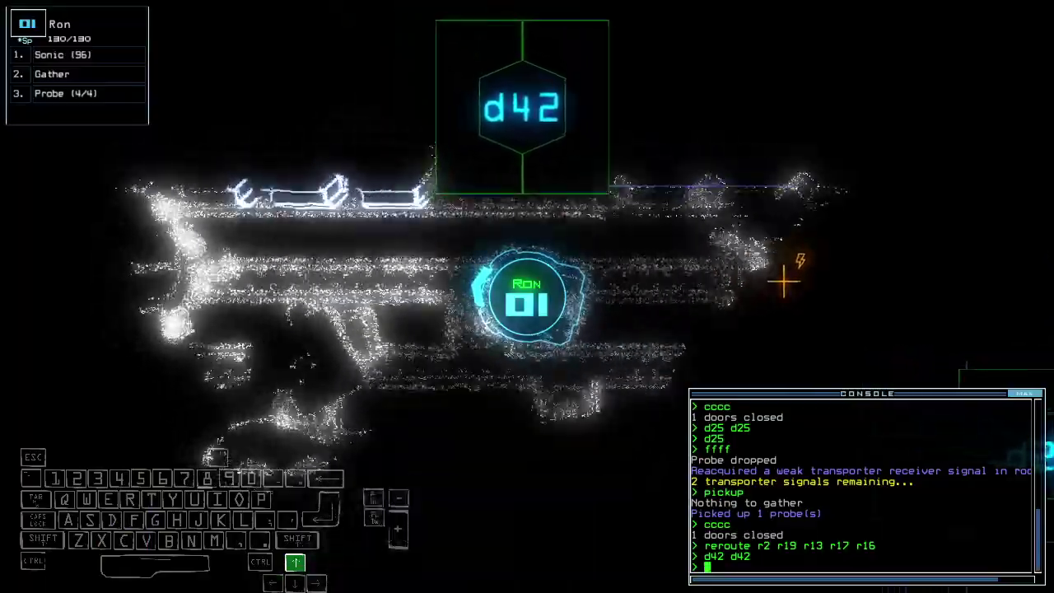
pyautogui.press('Tab')
pyautogui.press('Tab')
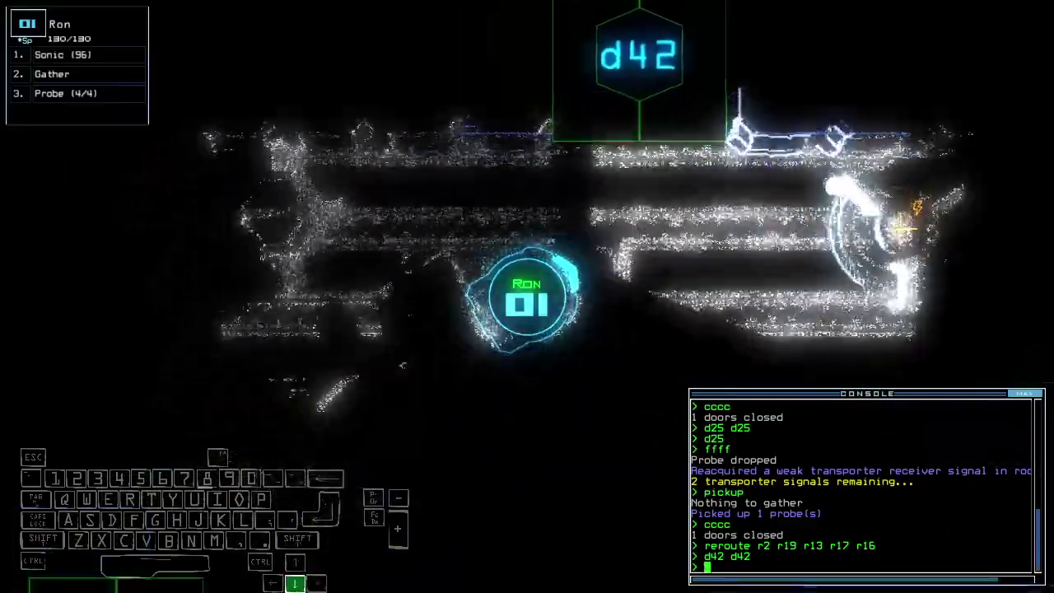
pyautogui.press('Up')
pyautogui.press('Up')
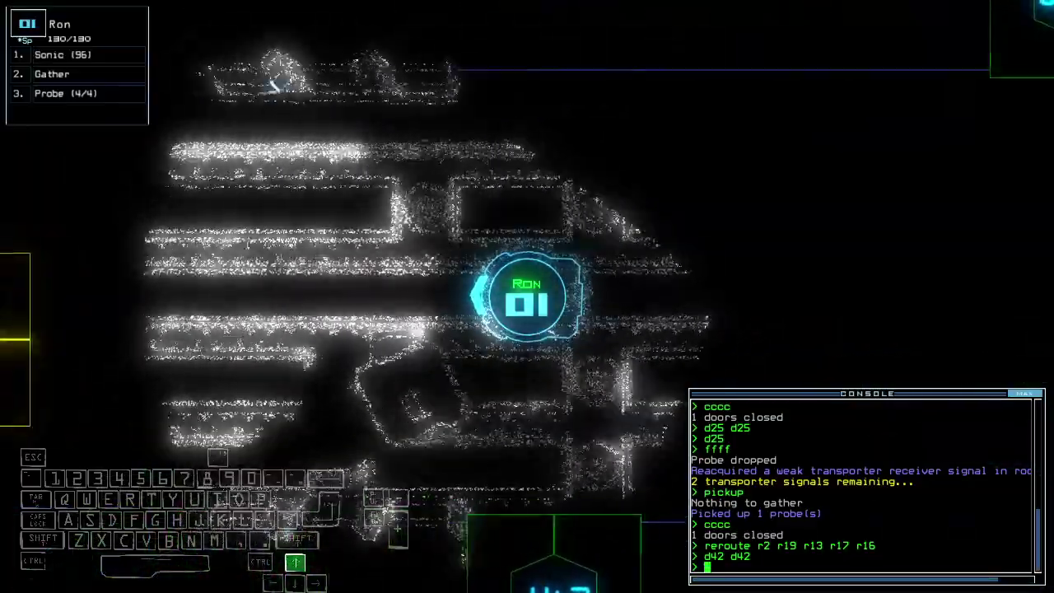
pyautogui.press('Right')
pyautogui.press('Tab')
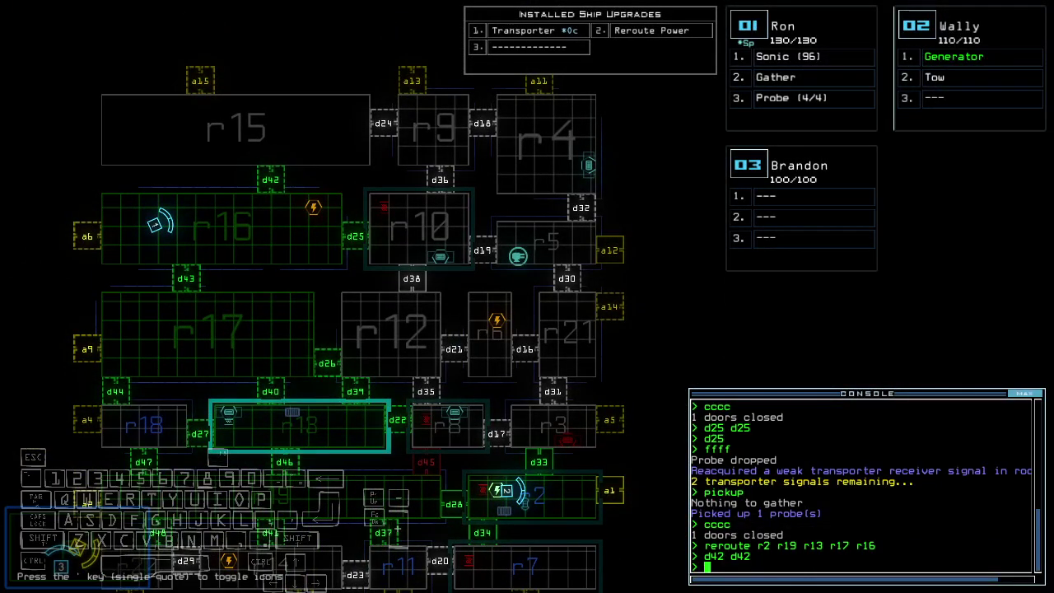
# Close d42 behind Ron, vent room r16, then reopen d42 and drop a probe
pyautogui.press('Tab')
pyautogui.write('d42')
pyautogui.press('Return')
pyautogui.write('vacuum')
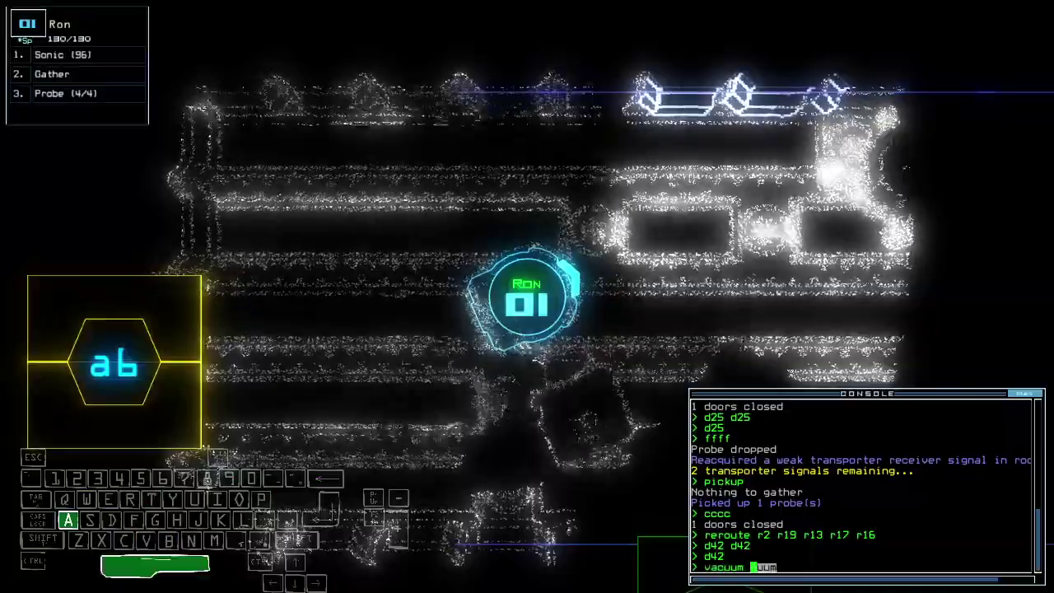
pyautogui.write(' r16 a6')
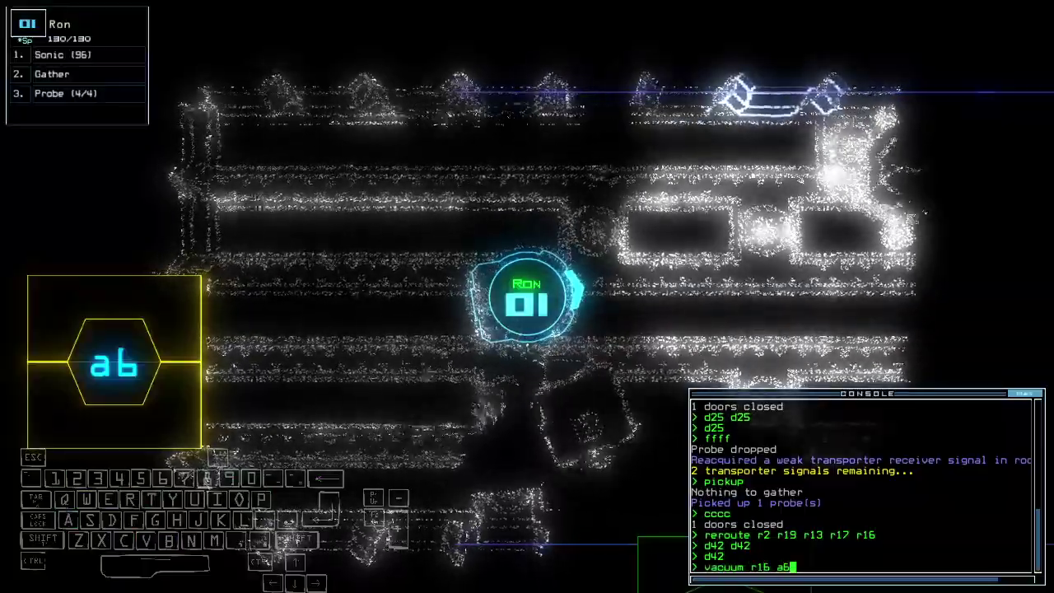
pyautogui.press('Return')
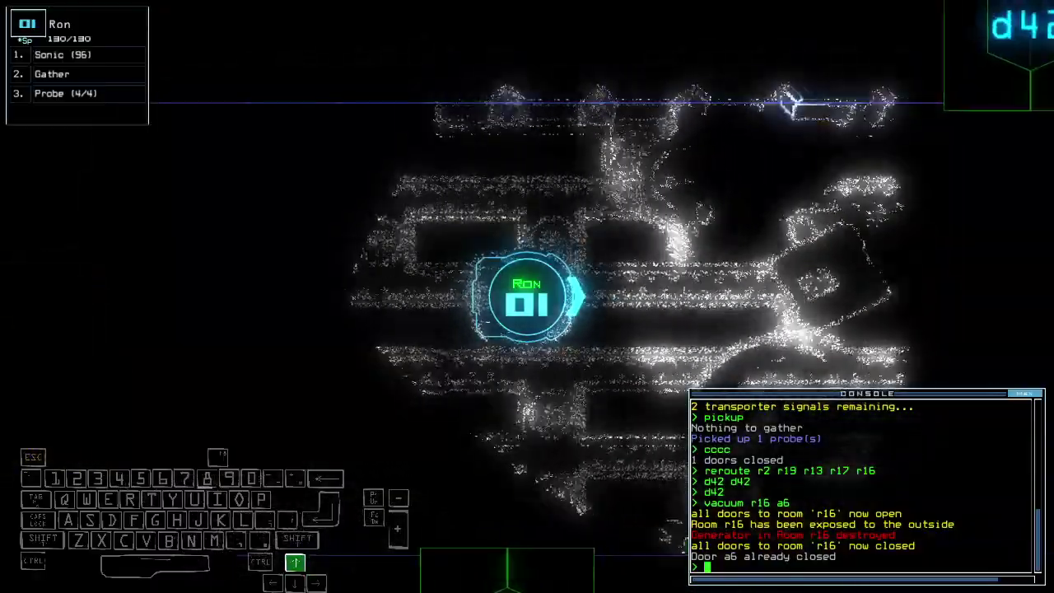
pyautogui.write('d42')
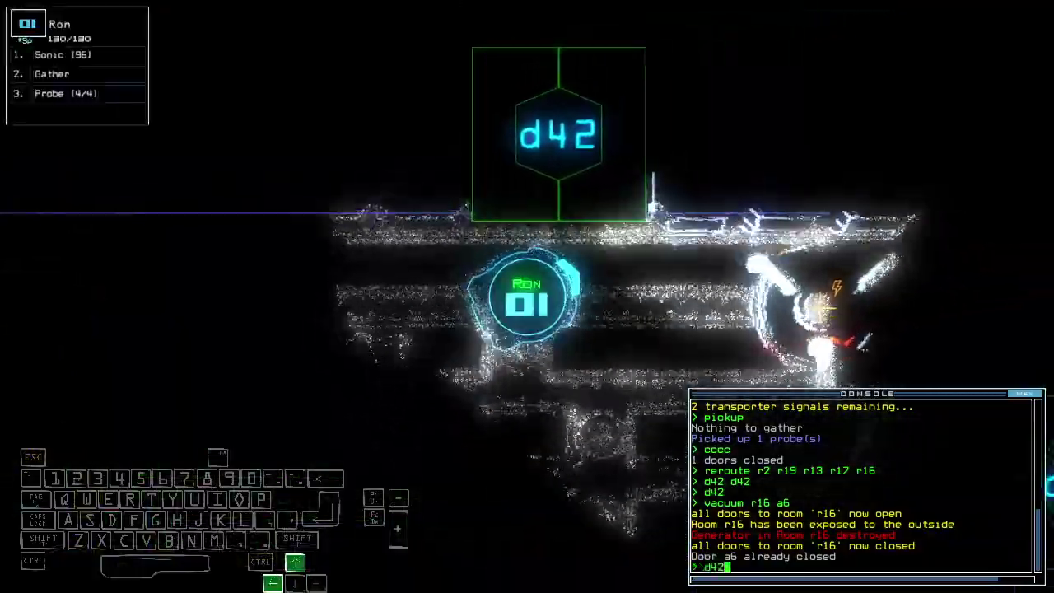
pyautogui.press('Return')
pyautogui.write('ffff')
pyautogui.press('Return')
pyautogui.press('Return')
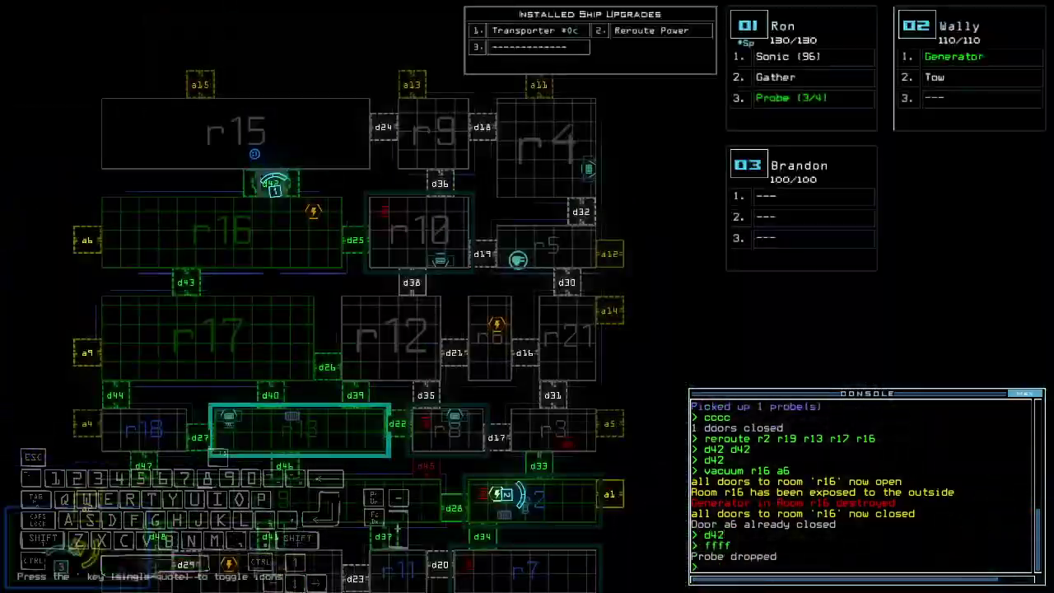
pyautogui.write('1')
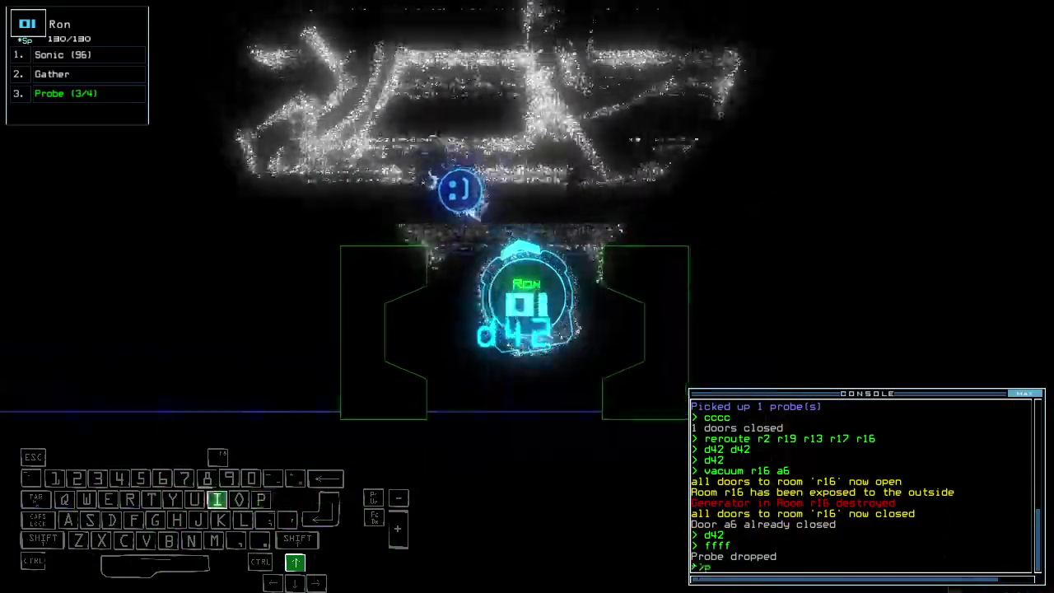
pyautogui.write('pickup')
# Recover the probe, gather nearby scrap, and drive drone 01 back toward d42, closing a door
pyautogui.press('Return')
pyautogui.press('Up')
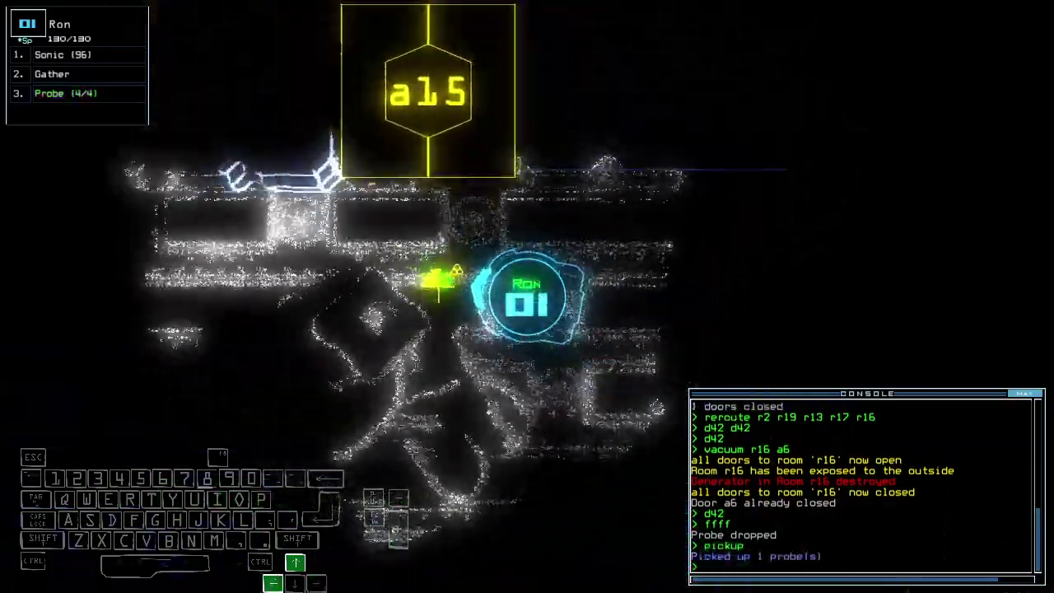
pyautogui.write('g')
pyautogui.press('Return')
pyautogui.press('Left')
pyautogui.press('Left')
pyautogui.press('Up')
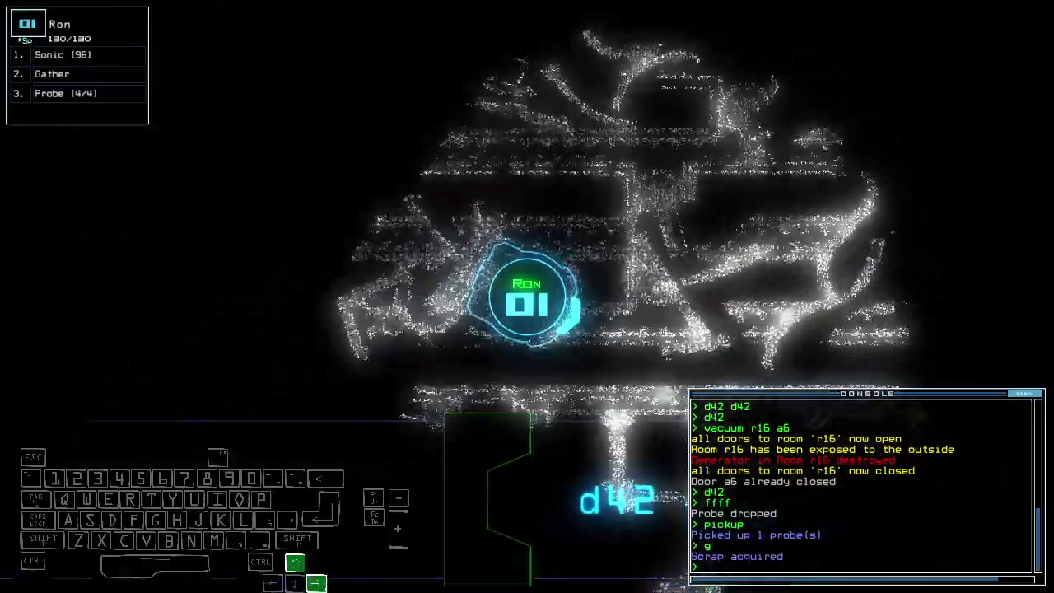
pyautogui.press('Up')
pyautogui.write('cccc')
pyautogui.press('Return')
pyautogui.press('space')
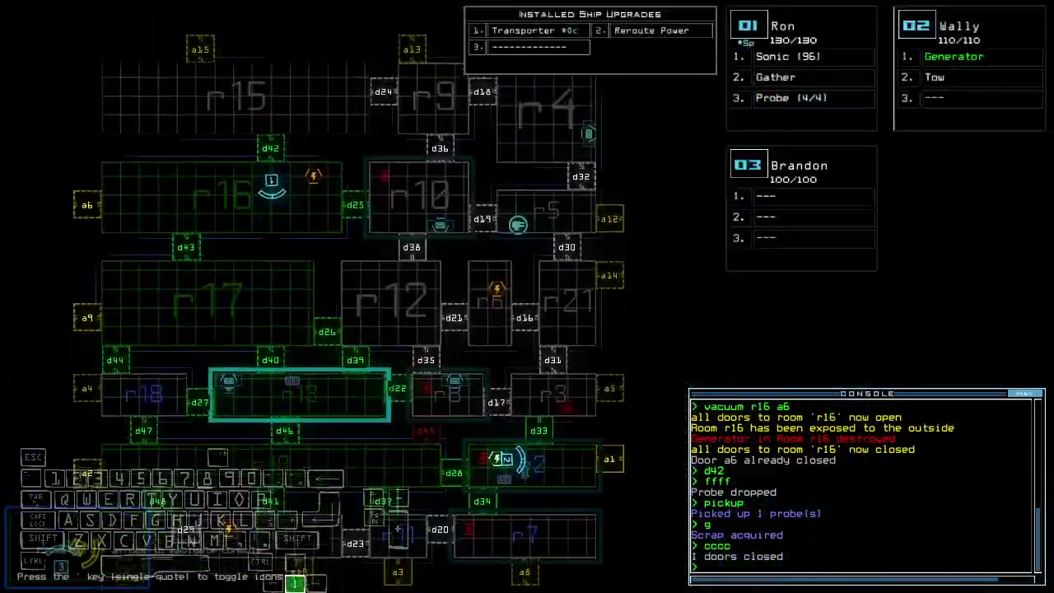
# Open door d43, drive drone 01 through, and close the door behind it
pyautogui.press('space')
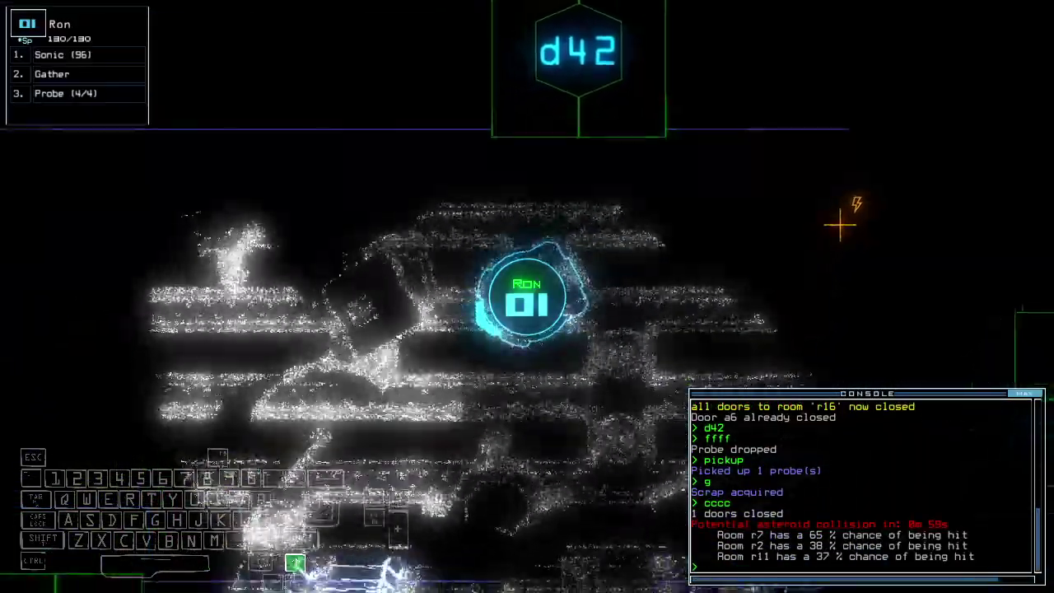
pyautogui.press('Left')
pyautogui.press('Up')
pyautogui.write('d43')
pyautogui.press('Return')
pyautogui.press('space')
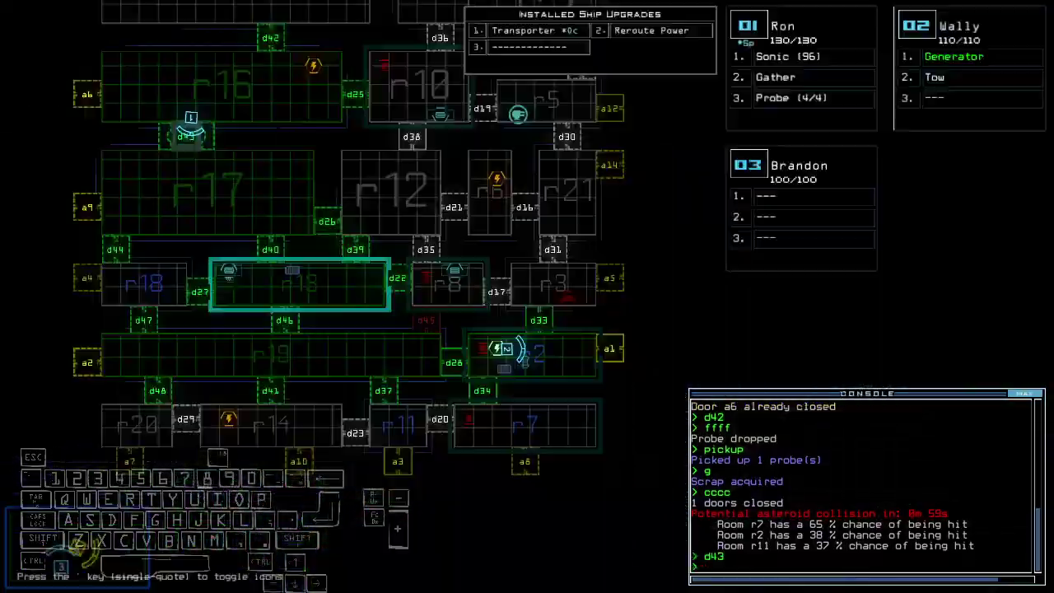
pyautogui.press('space')
pyautogui.write('cccc')
pyautogui.press('Return')
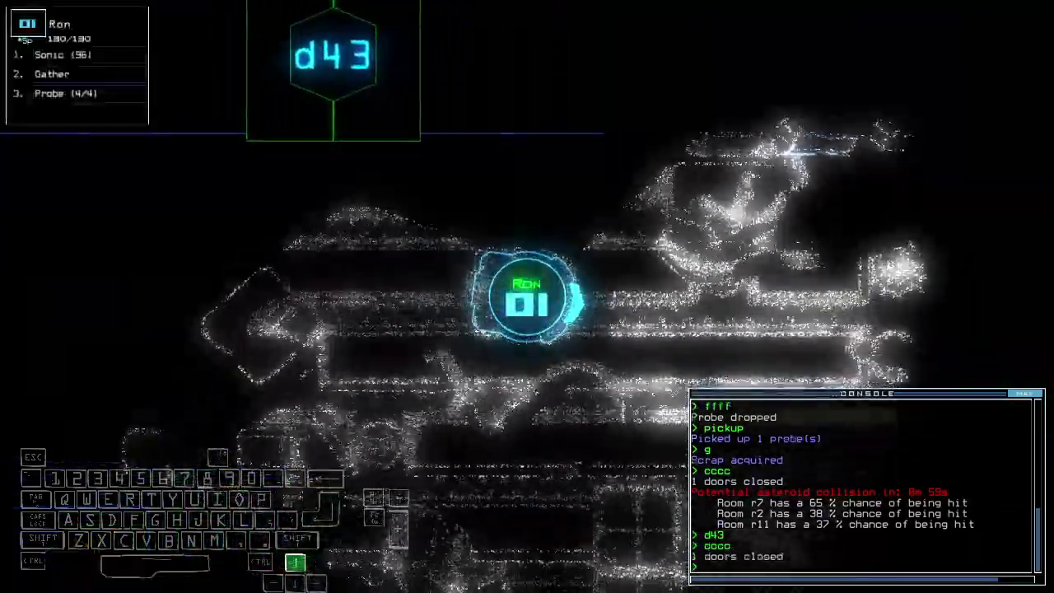
pyautogui.press('Up')
pyautogui.press('Up')
# Move drone 01 into r18, toggle d46 and d28, vent r19 via a2, and transport it to r1
pyautogui.press('space')
pyautogui.write('d')
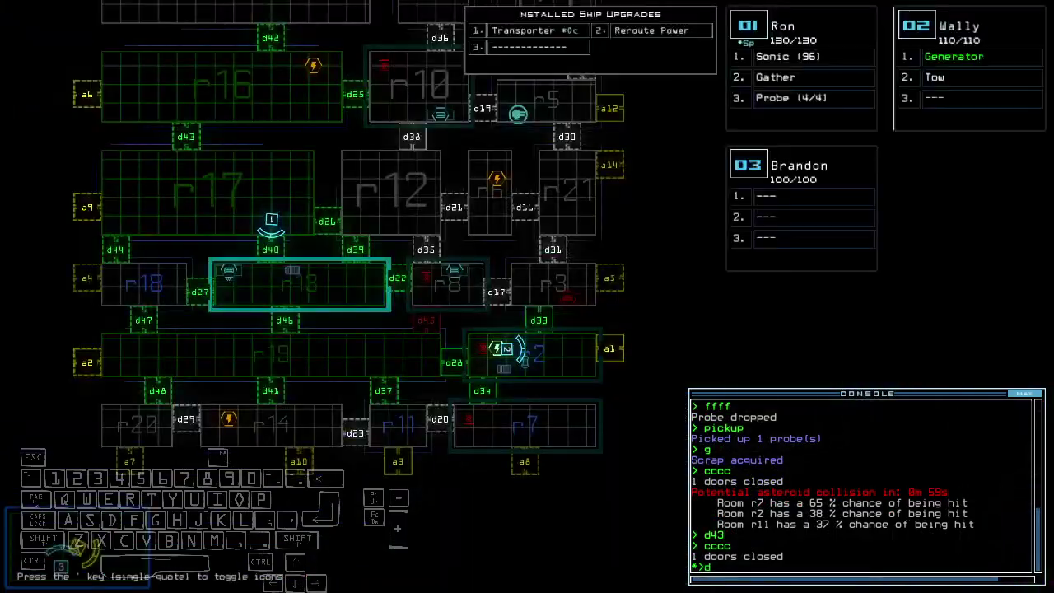
pyautogui.press('space')
pyautogui.press('Down')
pyautogui.press('Down')
pyautogui.press('Down')
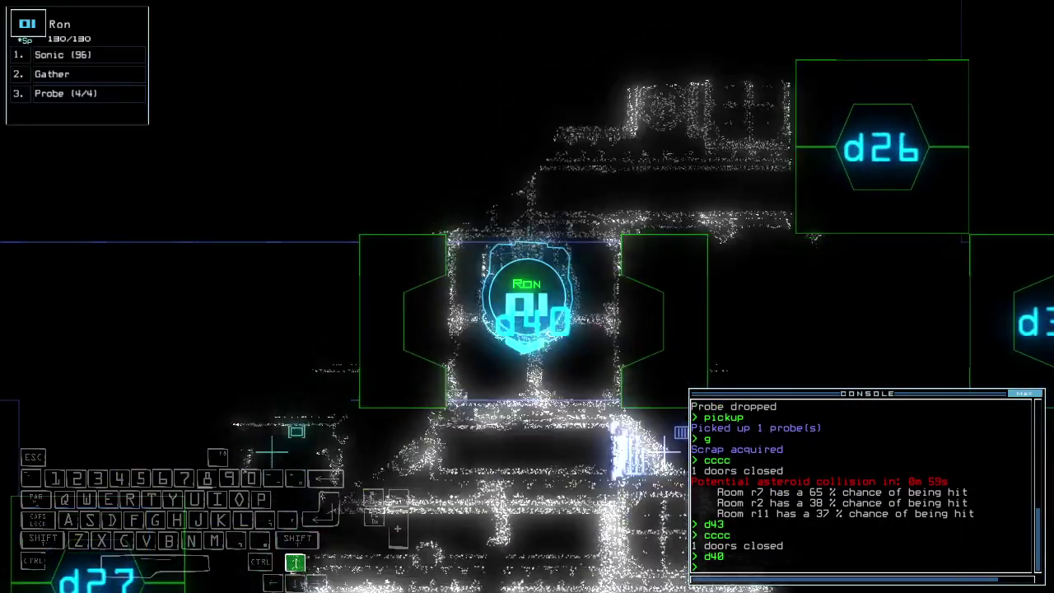
pyautogui.press('space')
pyautogui.write('d46 d28')
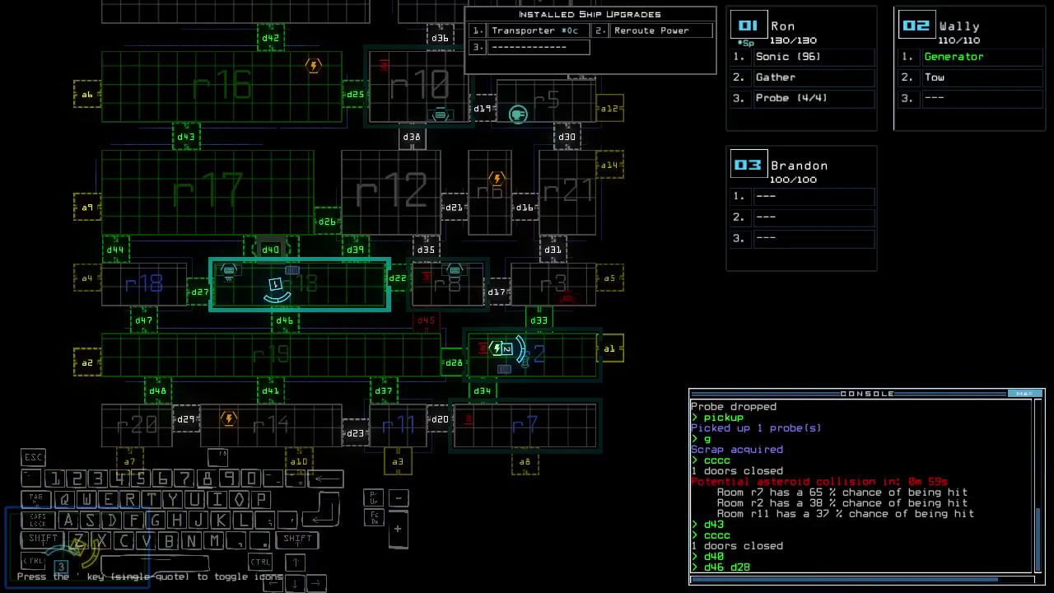
pyautogui.press('Return')
pyautogui.write('vacuum r19 a2')
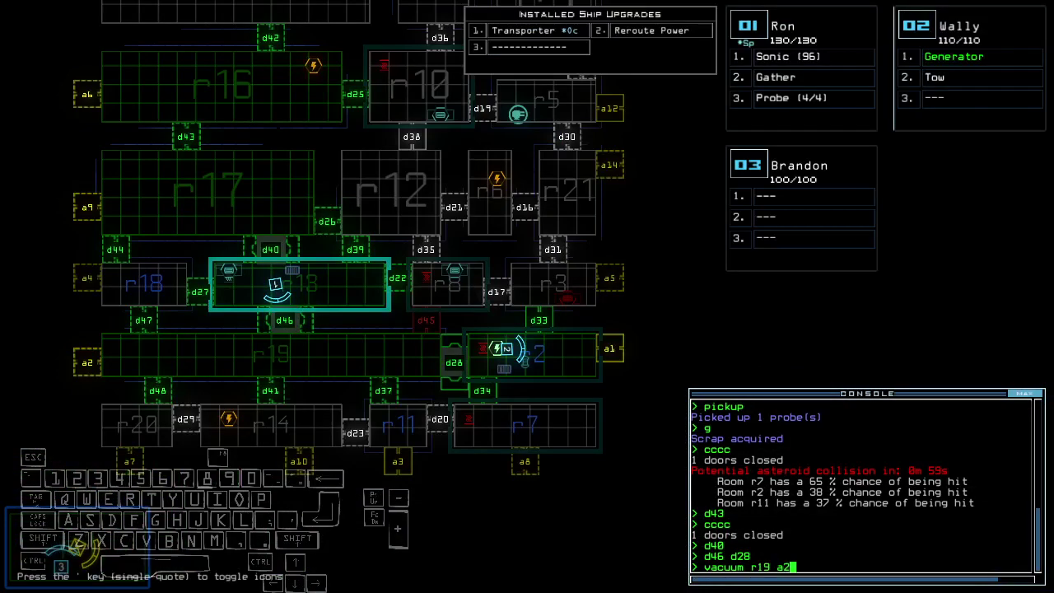
pyautogui.write('d46 d28')
pyautogui.press('Return')
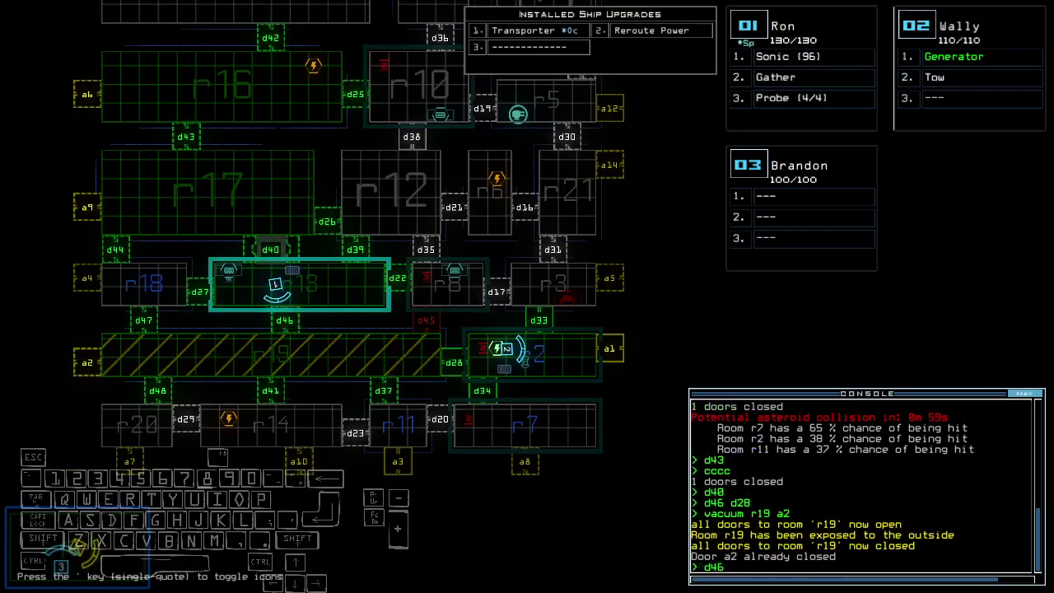
pyautogui.press('Return')
pyautogui.press('space')
pyautogui.write('ty')
# Transport drone 01 back to r1 and check the mission time
pyautogui.press('Return')
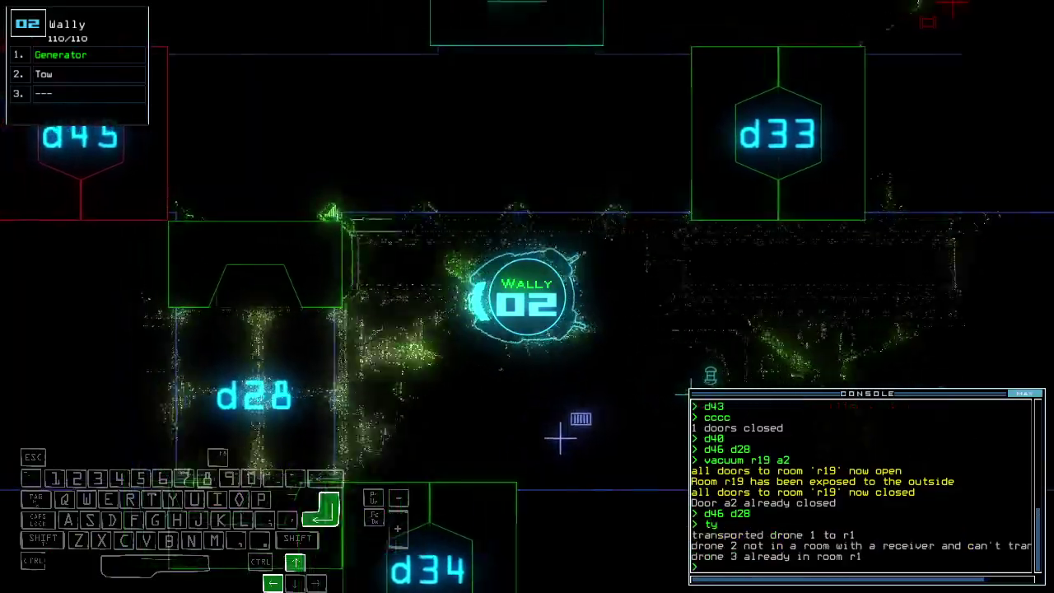
pyautogui.write('1te')
pyautogui.press('Return')
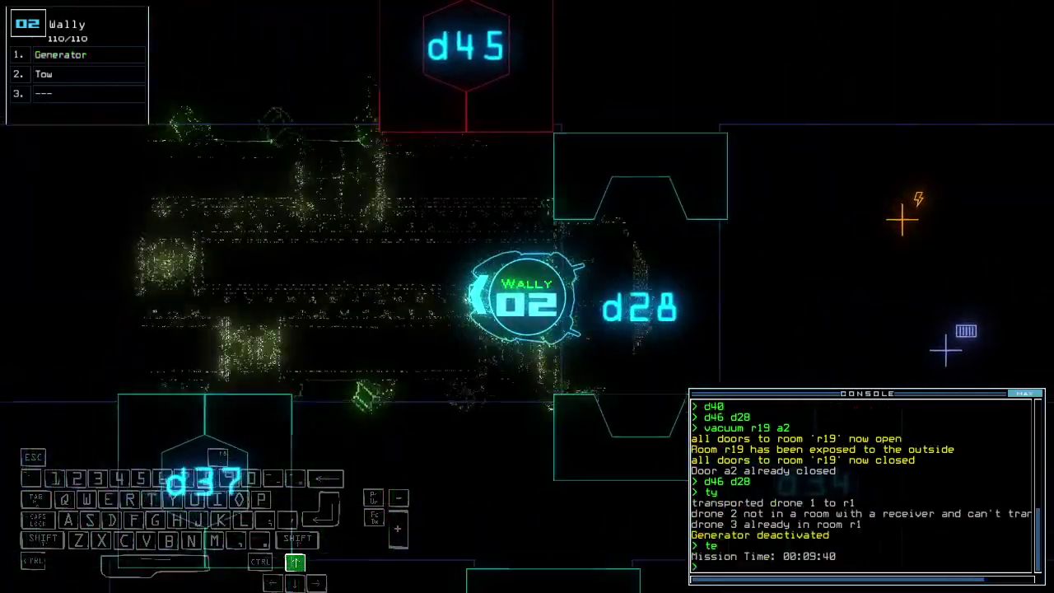
pyautogui.write('te')
pyautogui.press('Return')
pyautogui.write('tee')
pyautogui.press('Return')
pyautogui.write('te')
# Recheck the mission time and transport drone 02 to r1, viewing the ship map
pyautogui.press('Return')
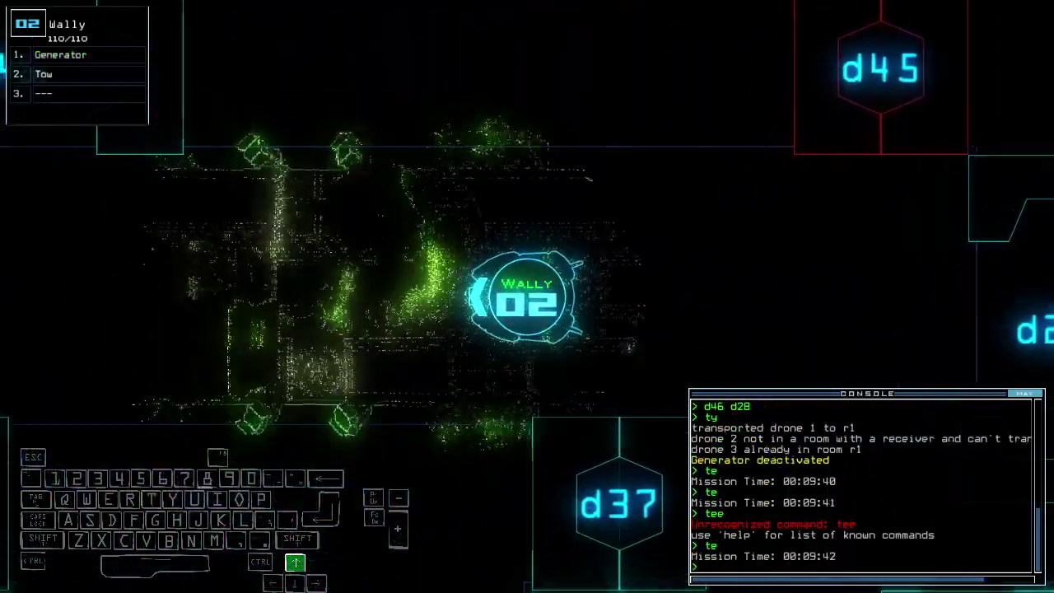
pyautogui.write('ty')
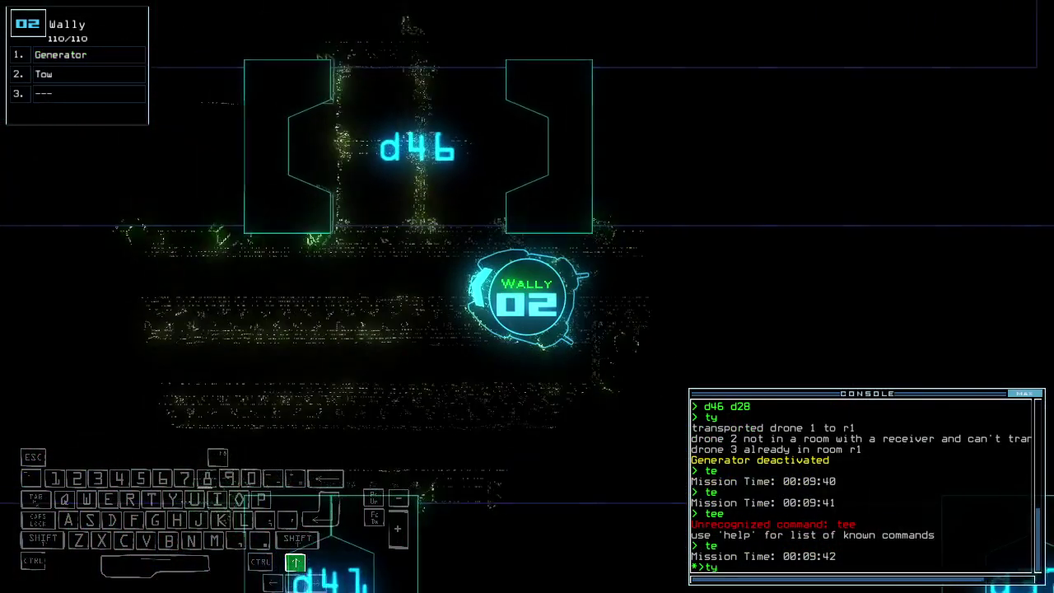
pyautogui.press('Return')
pyautogui.press('Tab')
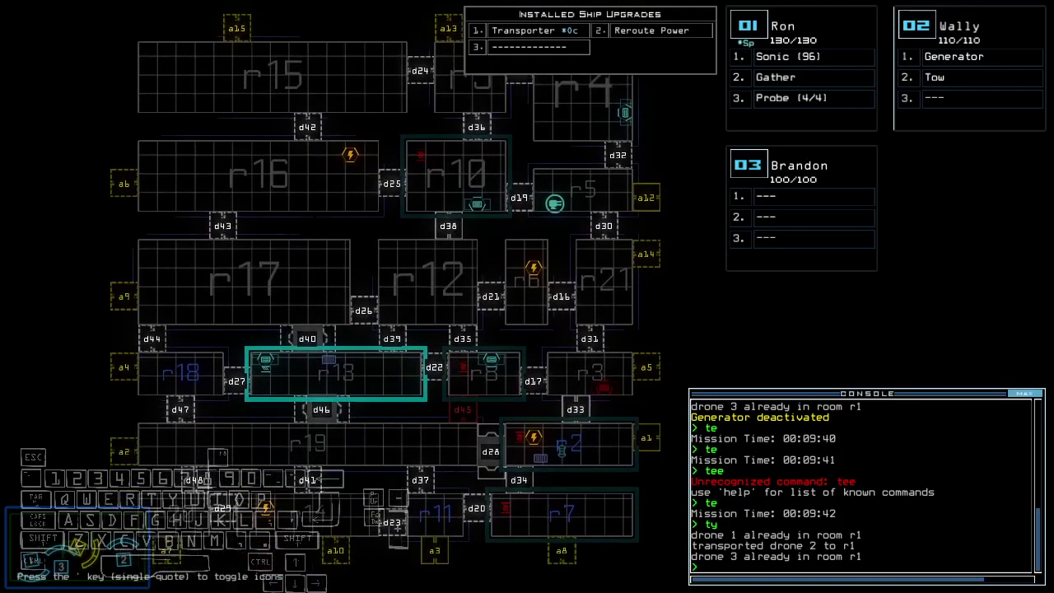
# Review console history and the ship map, then leave the derelict as asteroids breach r2, r7, r11
pyautogui.press('pageup')
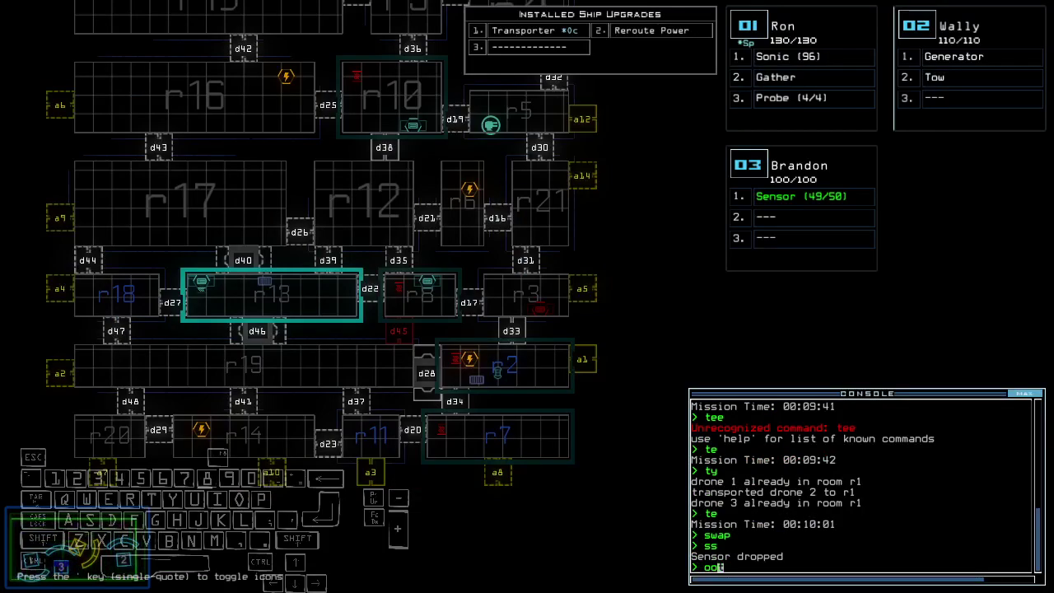
pyautogui.press('Up')
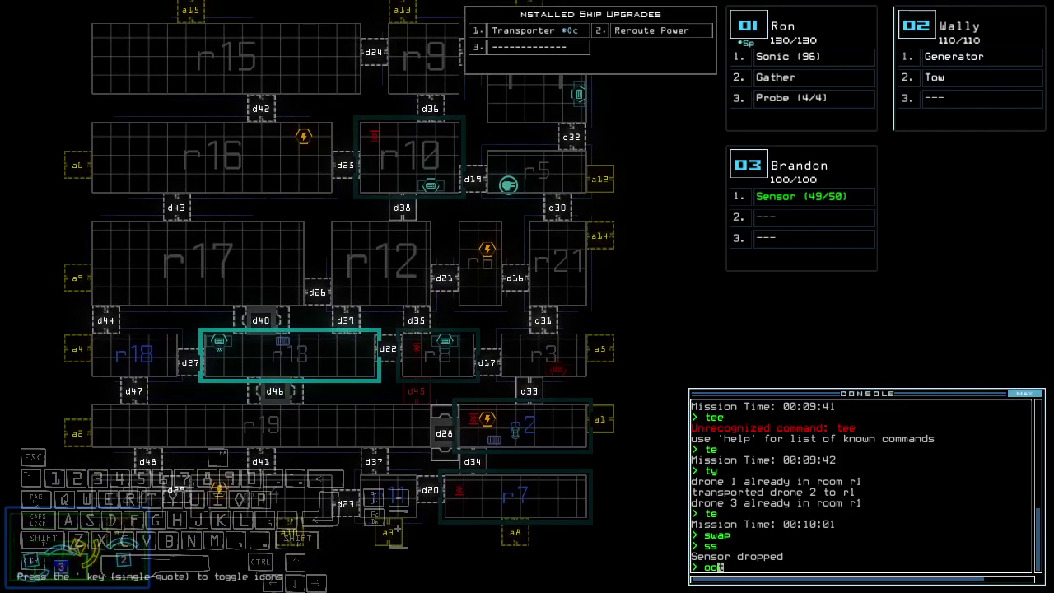
pyautogui.press('Down')
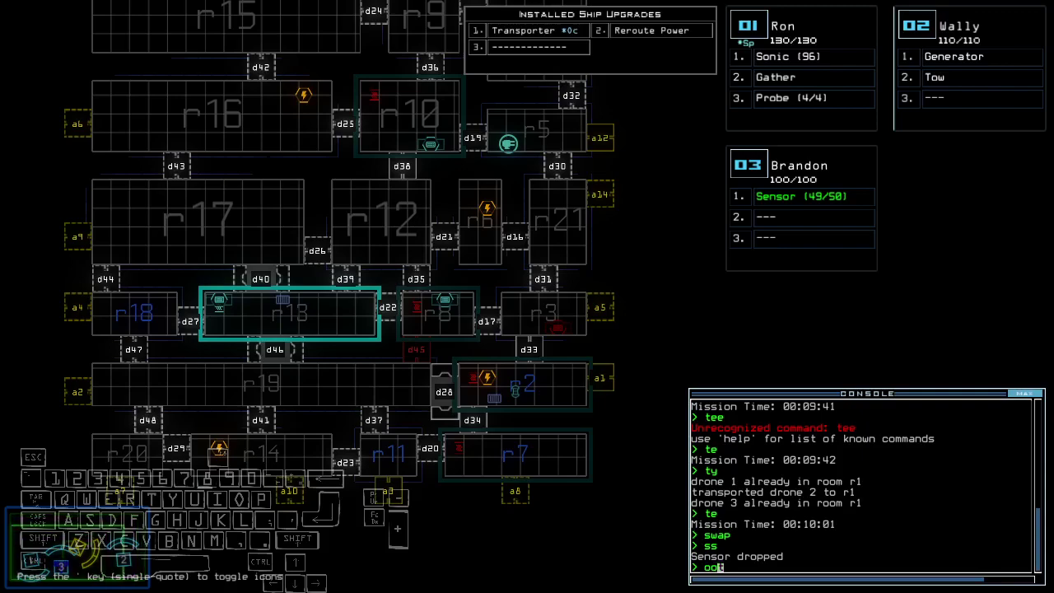
pyautogui.write('t')
pyautogui.press('Return')
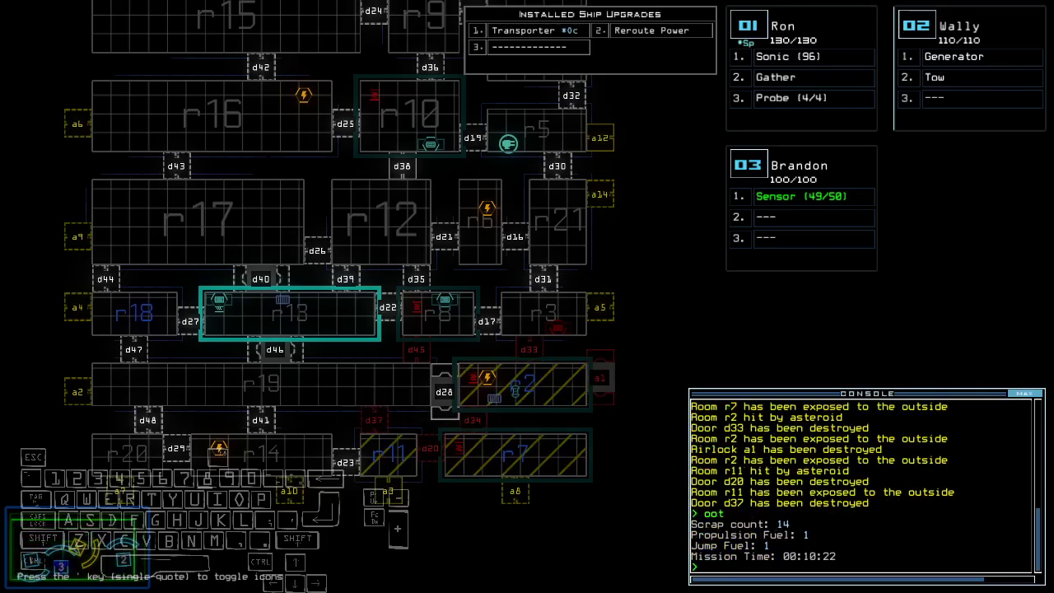
# Dismiss the score summary to load the Modded Daily 08/03/2023 global leaderboard
pyautogui.press('o')
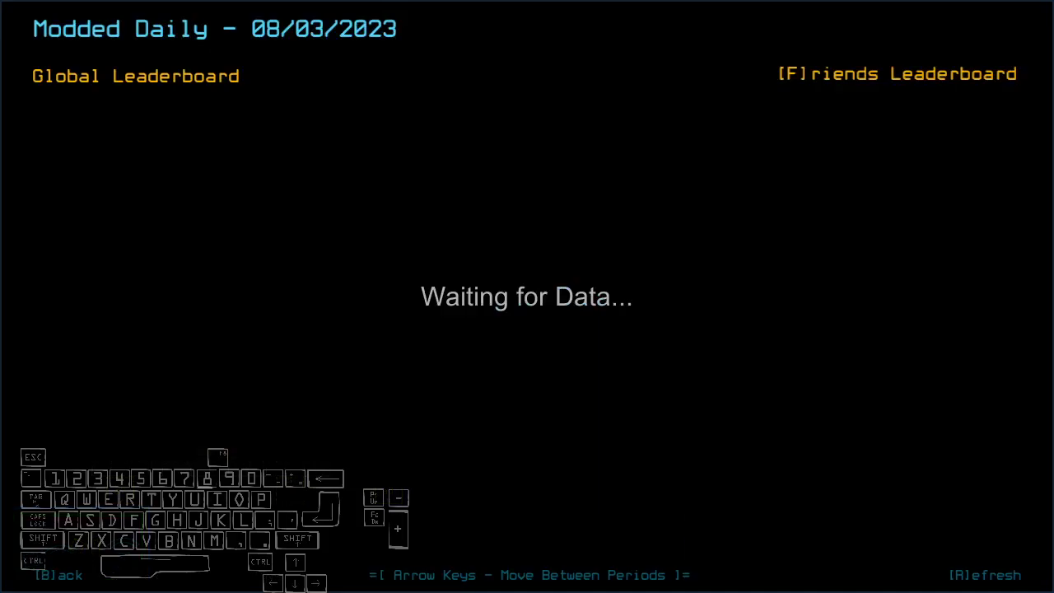